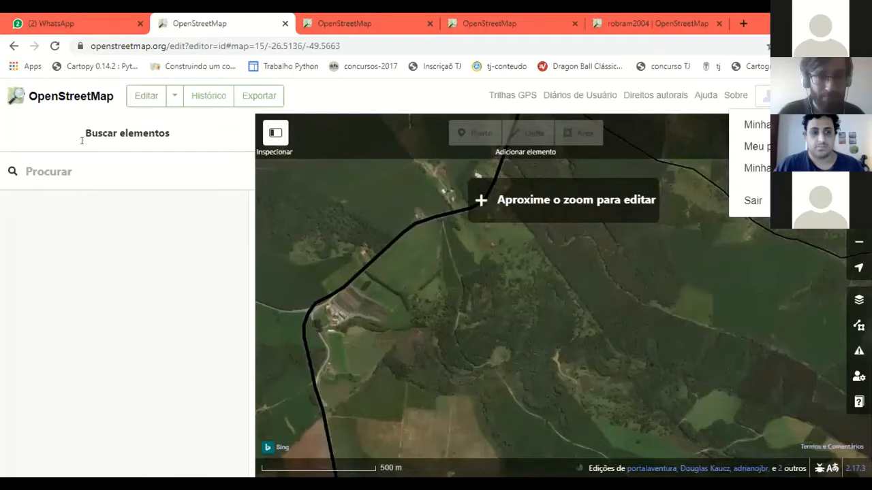
Load the OpenStreetMap home page in place of the editor address
left_click(412, 47)
key("Return")
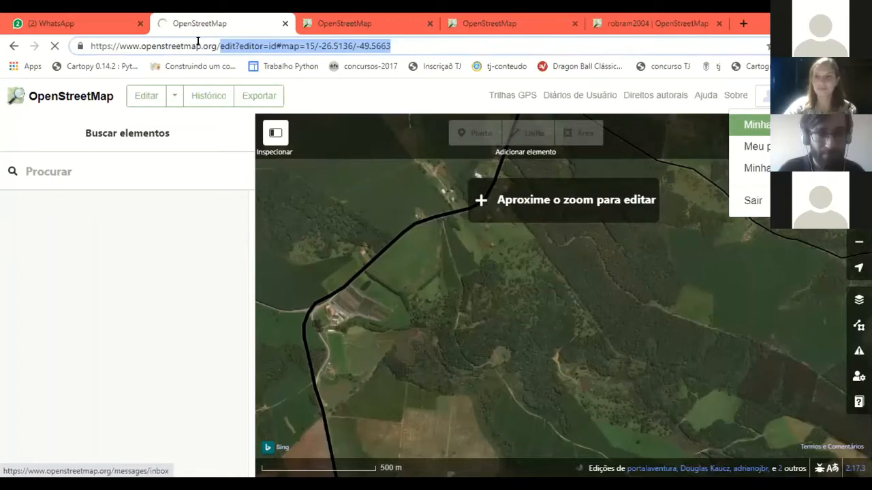
key("BackSpace")
key("Return")
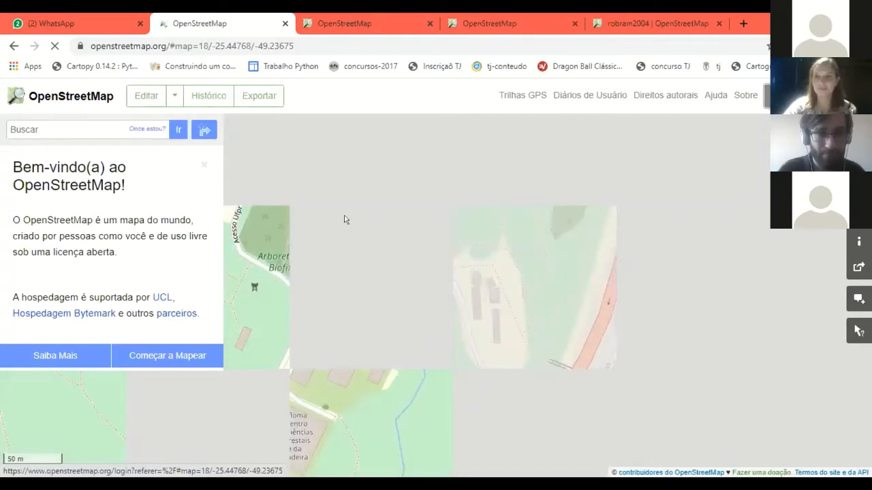
Dismiss the welcome message and open the map area around -25.45018, -49.23450 in the iD web editor
left_click(209, 356)
left_click(209, 356)
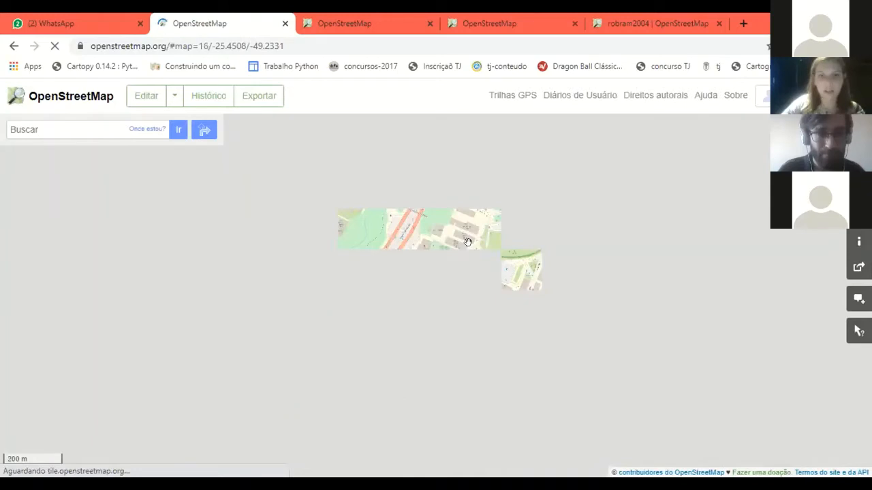
left_click_drag(468, 242, 479, 232)
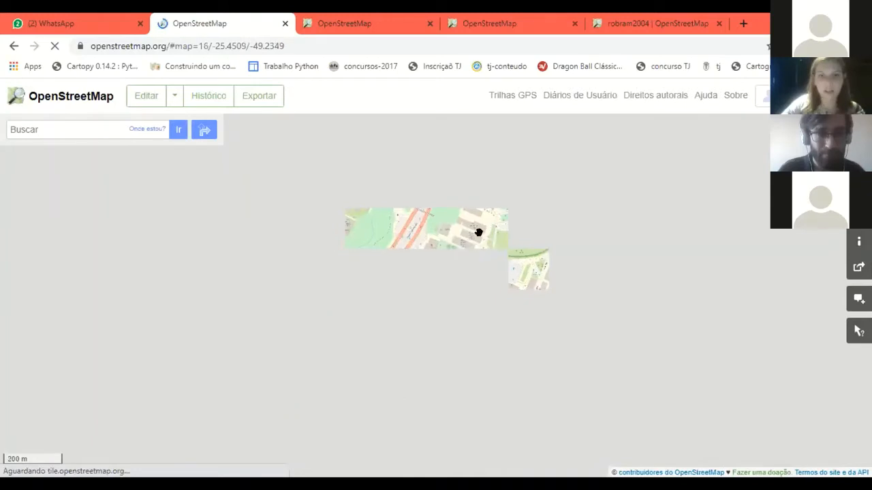
scroll(467, 227, "up", 1)
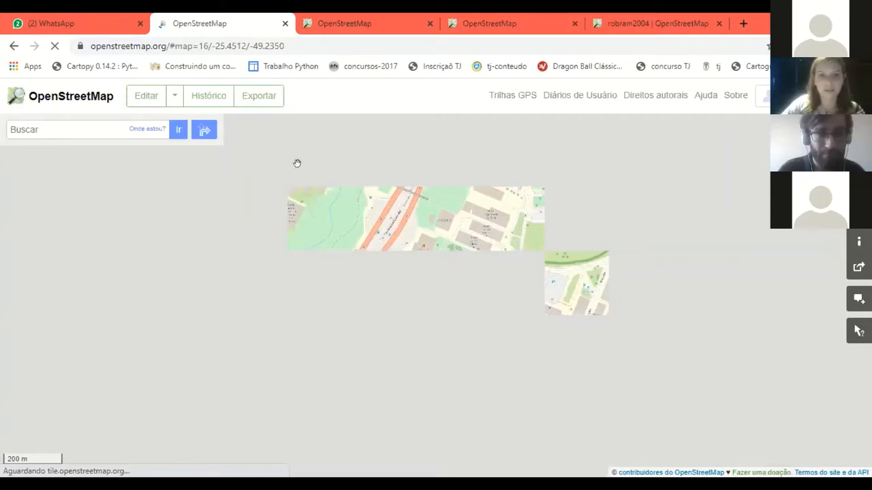
left_click(174, 95)
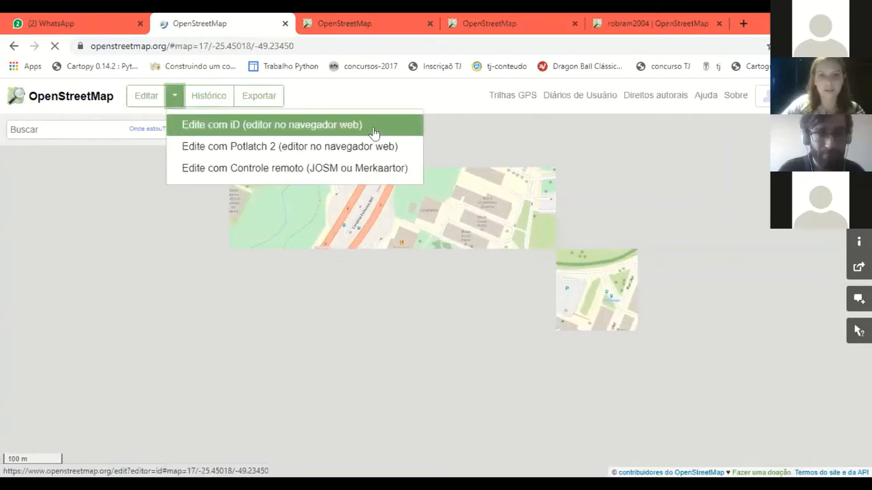
left_click(372, 132)
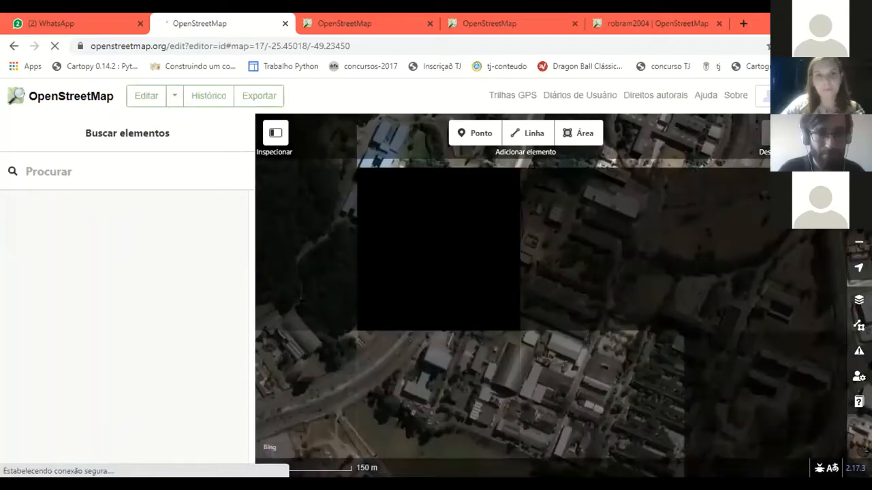
Open the background image settings for the area around Linha Verde and bring up the imagery offset controls
left_click_drag(371, 394, 404, 323)
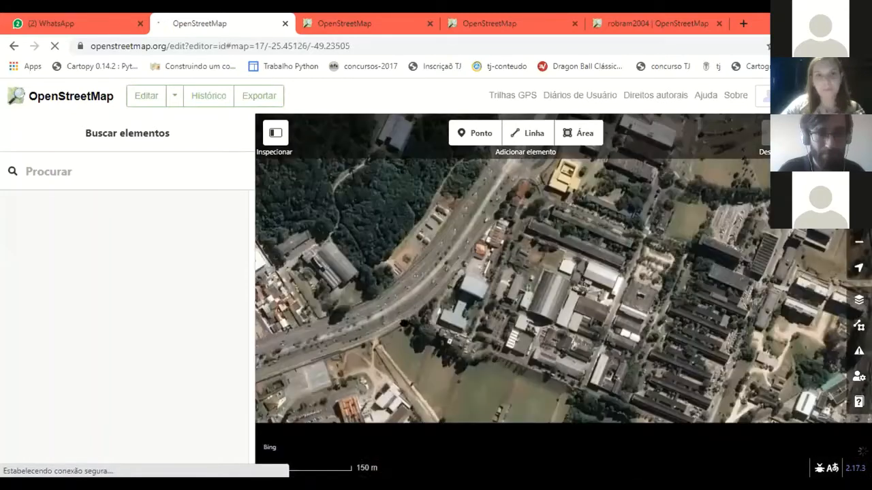
left_click_drag(562, 286, 535, 215)
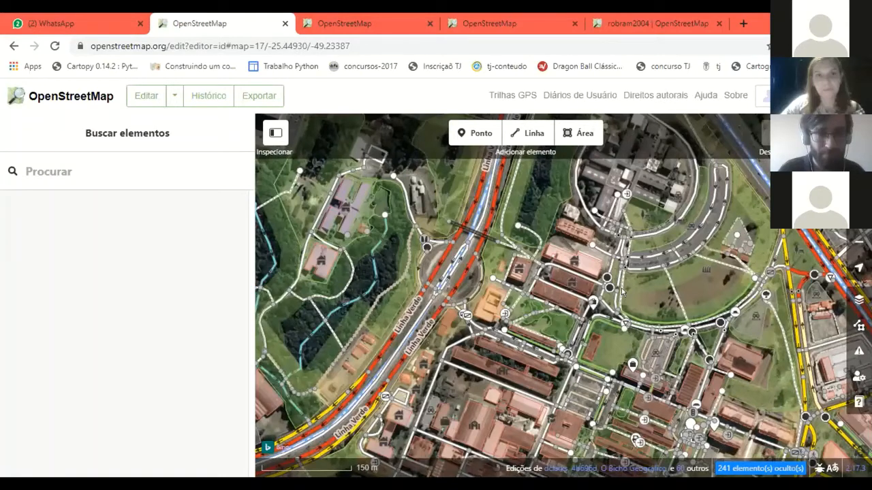
key("b")
scroll(637, 333, "down", 8)
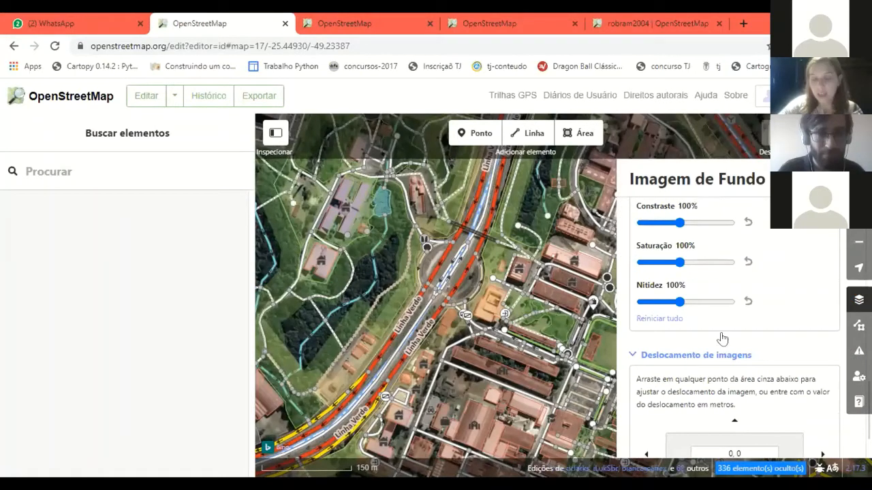
scroll(735, 327, "down", 1)
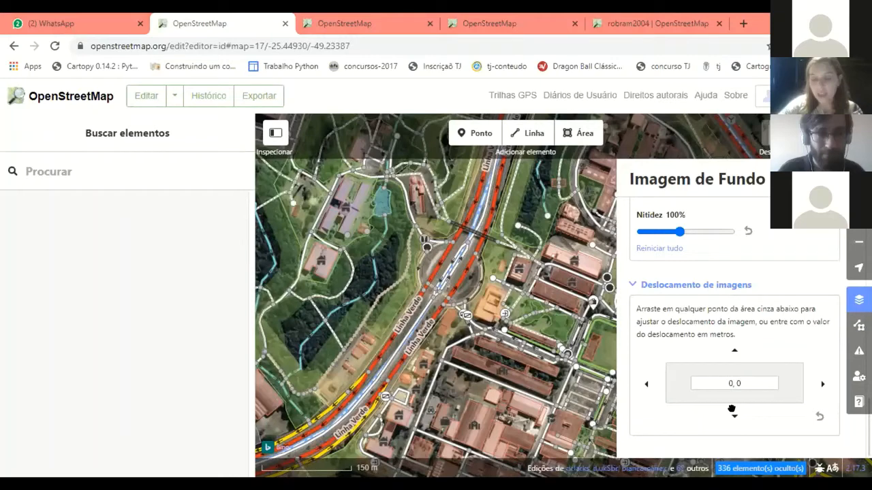
Switch to the browser tab with the forest dirt road and shift its background imagery to an offset of 3.94, -3.3
key("ctrl+4")
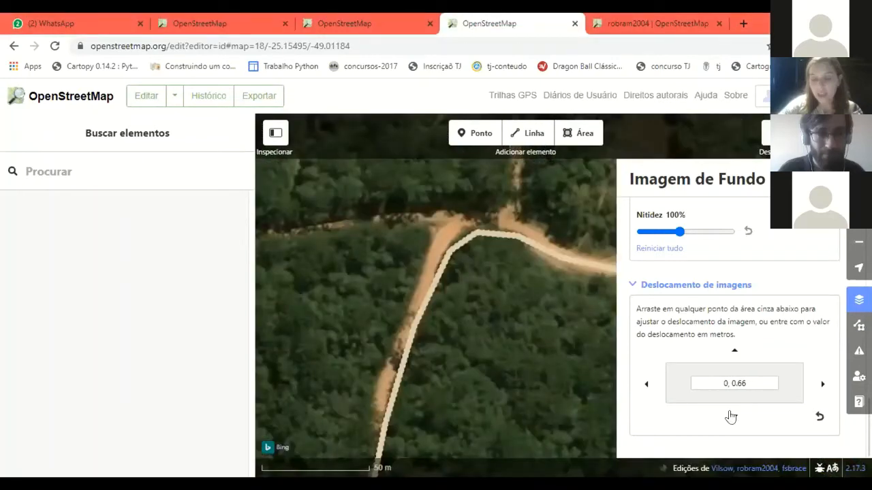
left_click(730, 417)
left_click(822, 384)
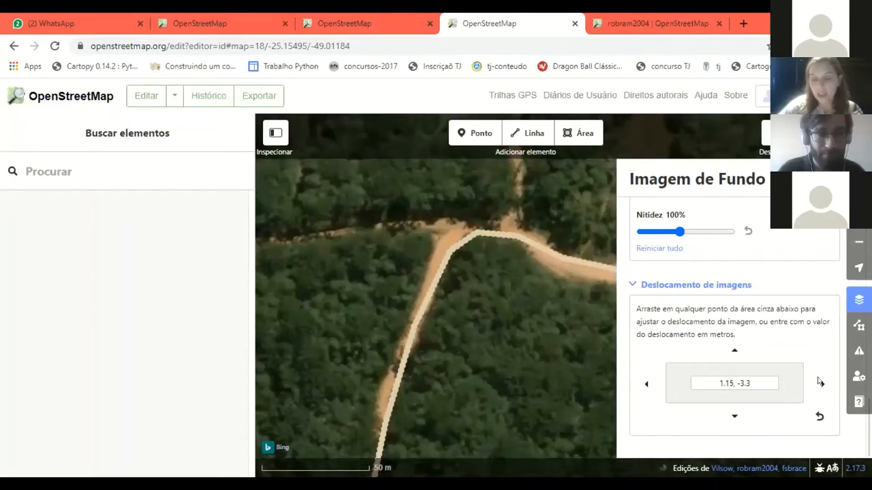
left_click(822, 384)
left_click(822, 383)
left_click(822, 384)
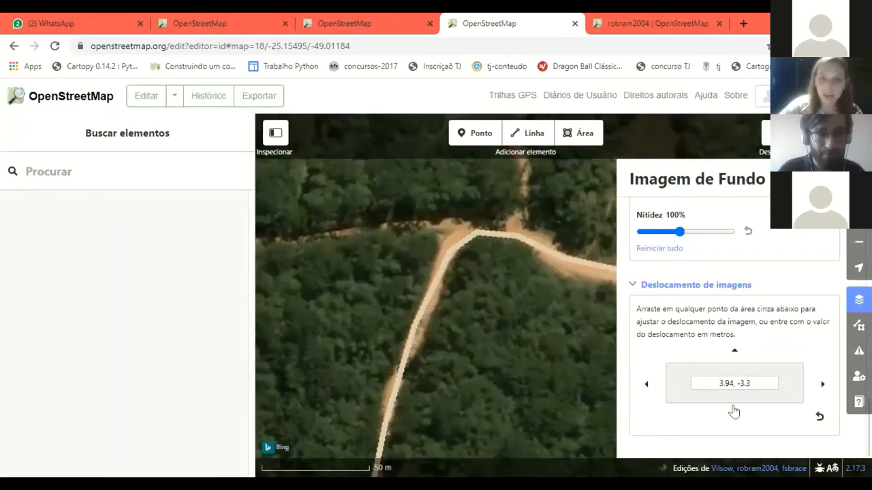
Fine-tune the vertical imagery offset along the dirt road, bringing the offset to 3.94, -4.78
left_click(733, 416)
left_click(732, 417)
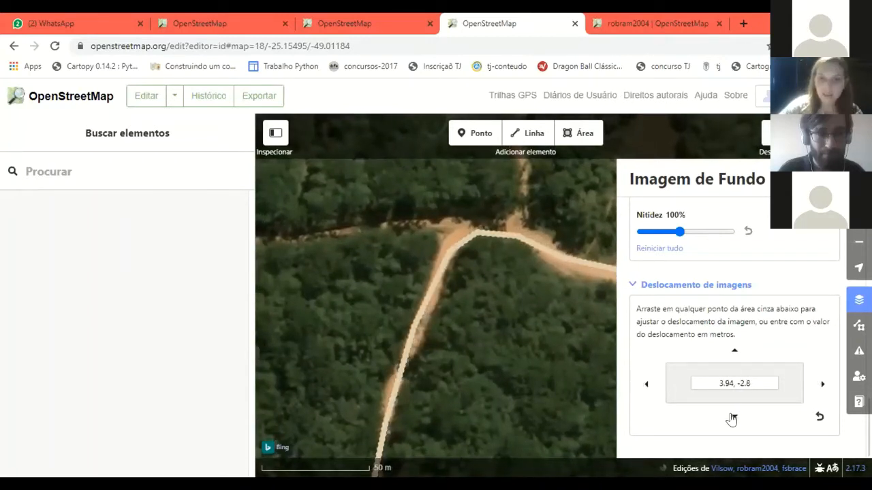
left_click(732, 417)
left_click(732, 417)
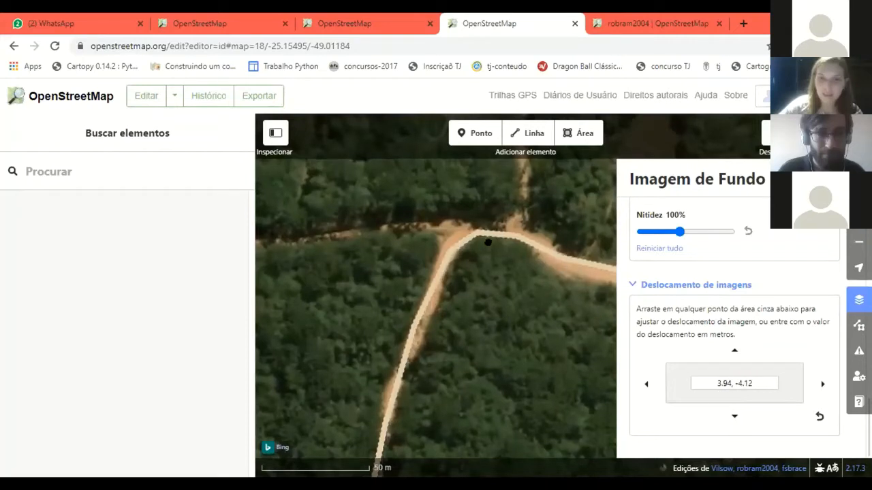
left_click(734, 348)
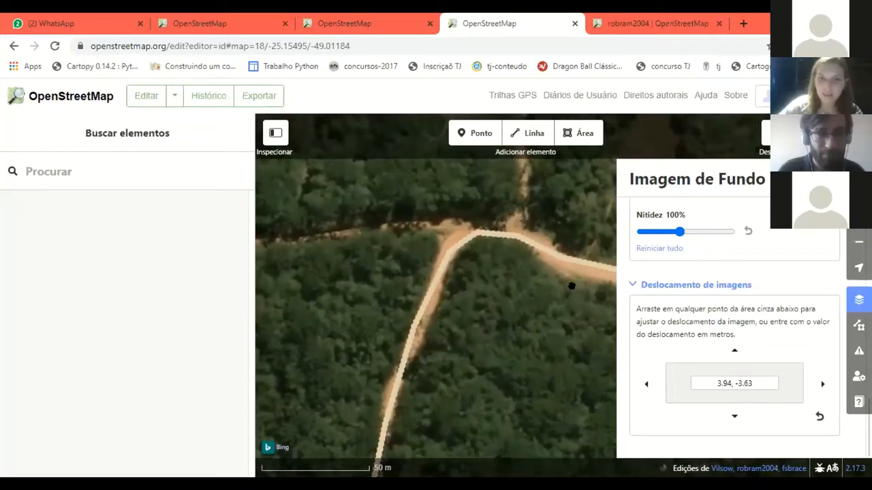
left_click(545, 237)
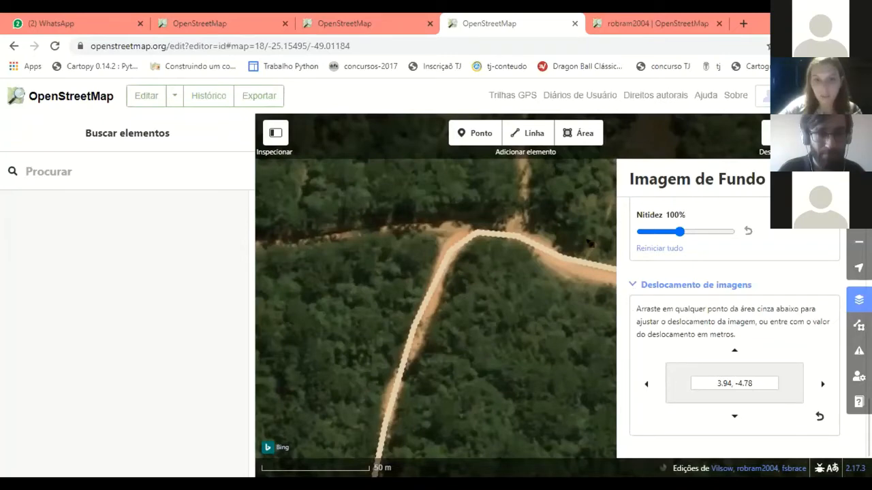
Examine how the mapped dirt road lines up with the Bing imagery around its bend at several zoom levels
key("ctrl+shift+Tab")
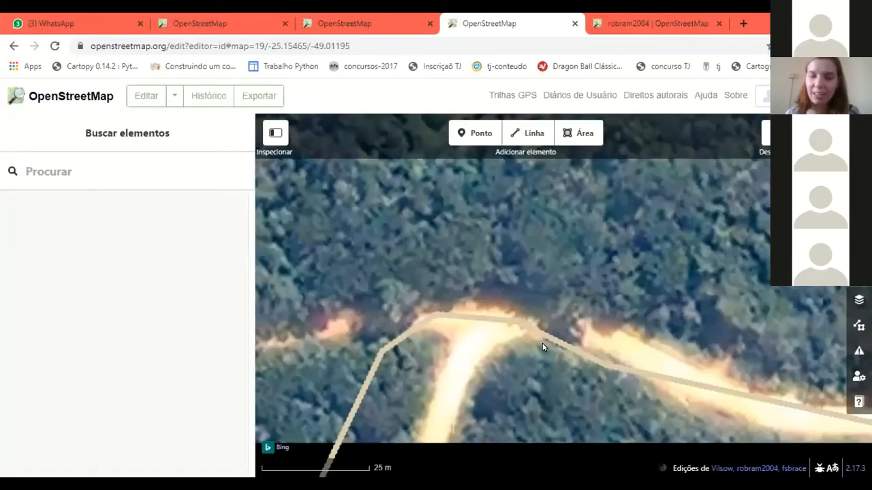
left_click_drag(544, 330, 573, 406)
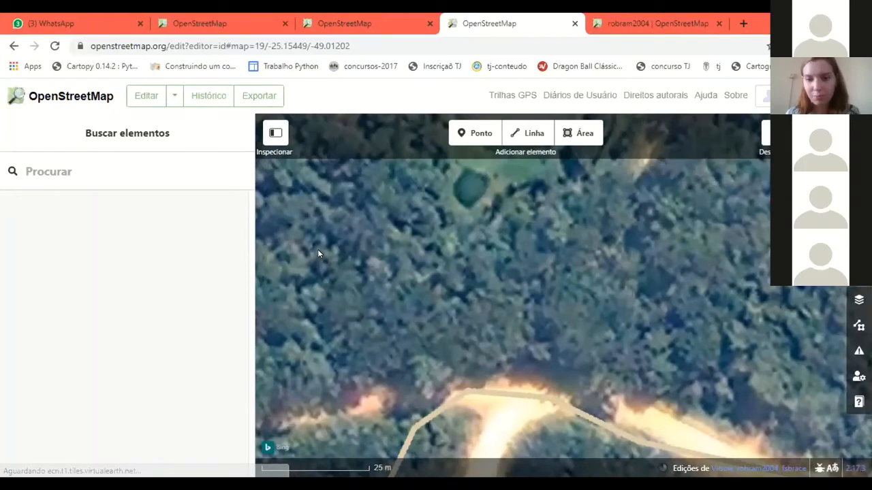
scroll(494, 322, "down", 2)
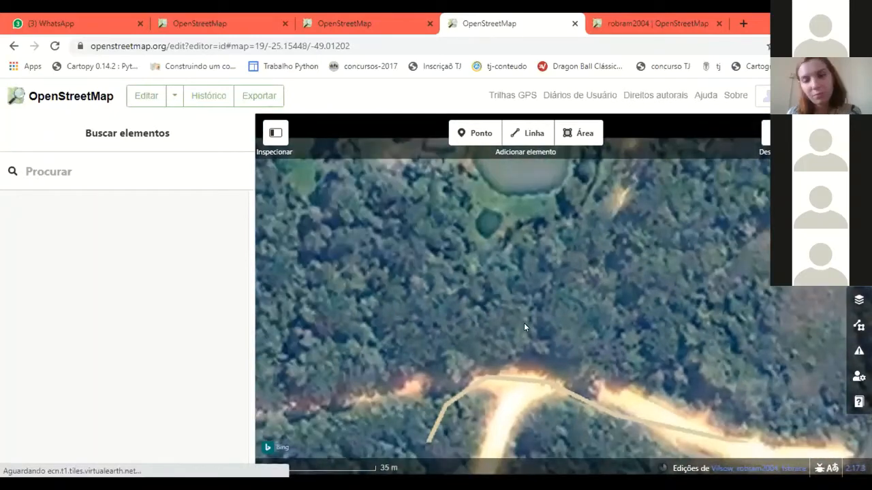
scroll(524, 327, "down", 10)
scroll(536, 330, "up", 10)
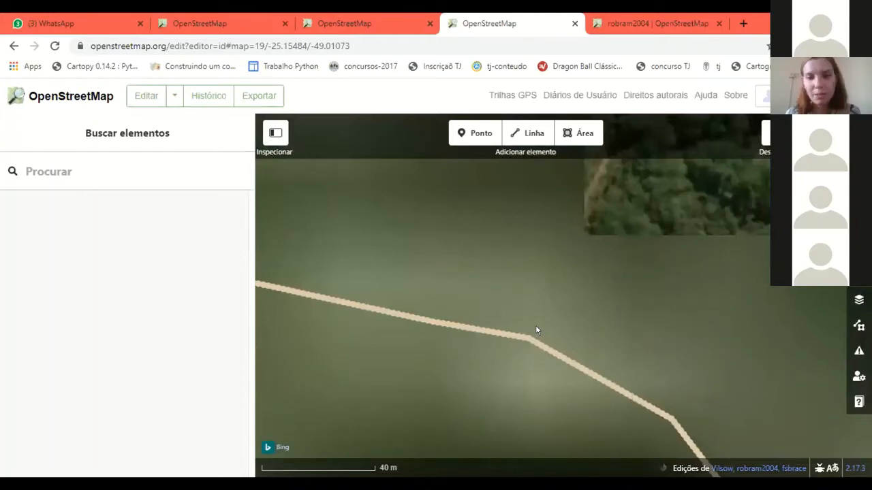
scroll(536, 330, "down", 2)
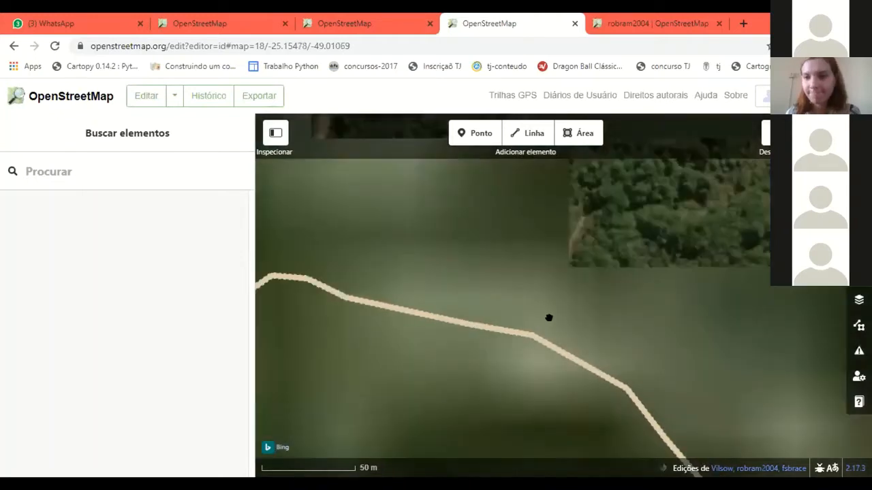
left_click_drag(485, 235, 543, 296)
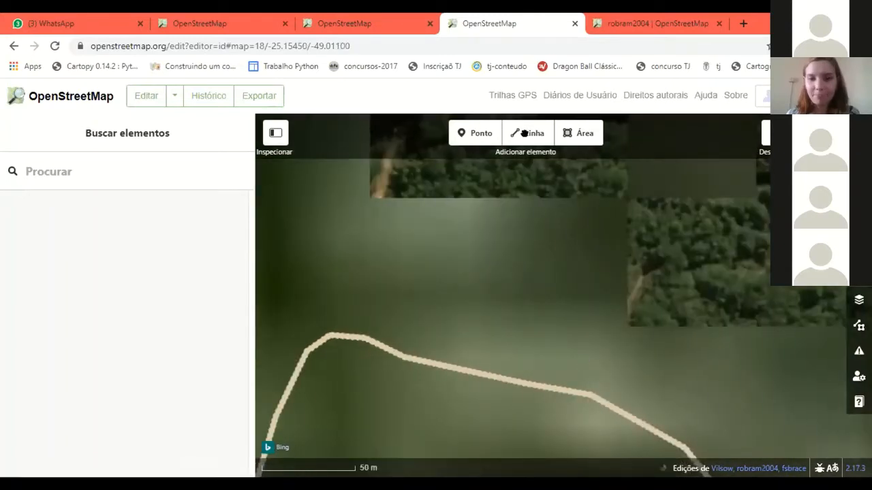
left_click_drag(480, 182, 486, 249)
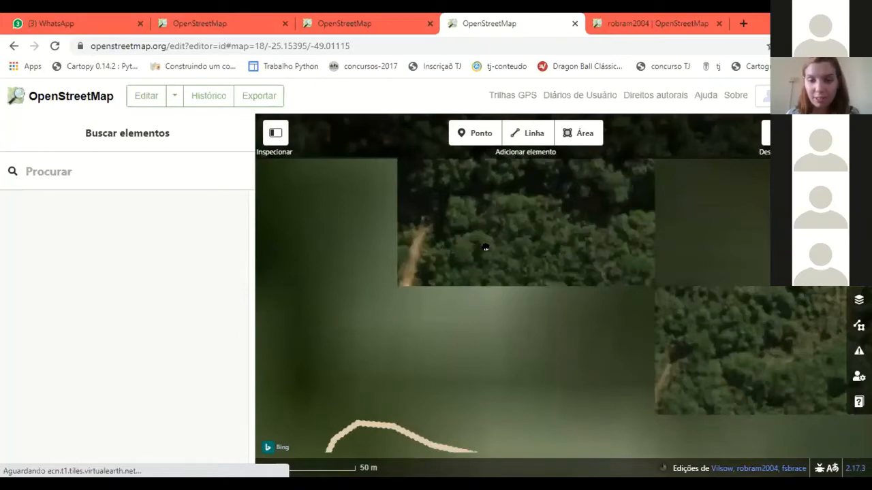
left_click_drag(486, 249, 455, 298)
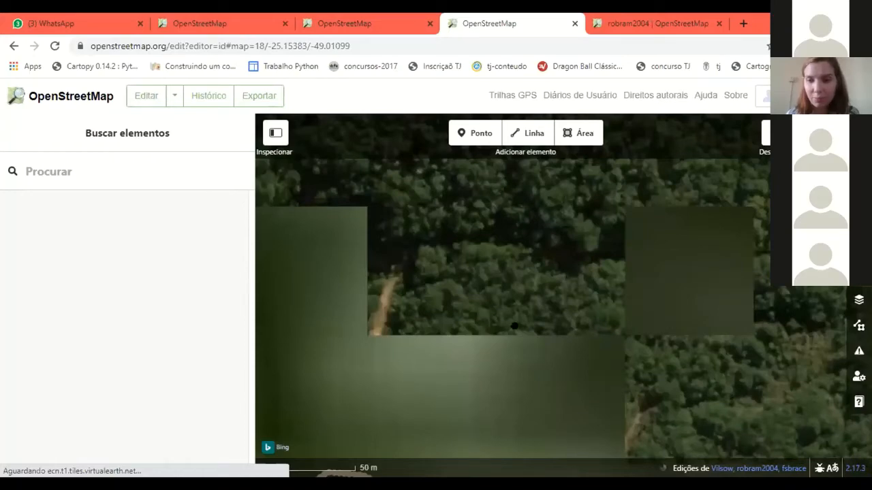
scroll(514, 327, "down", 4)
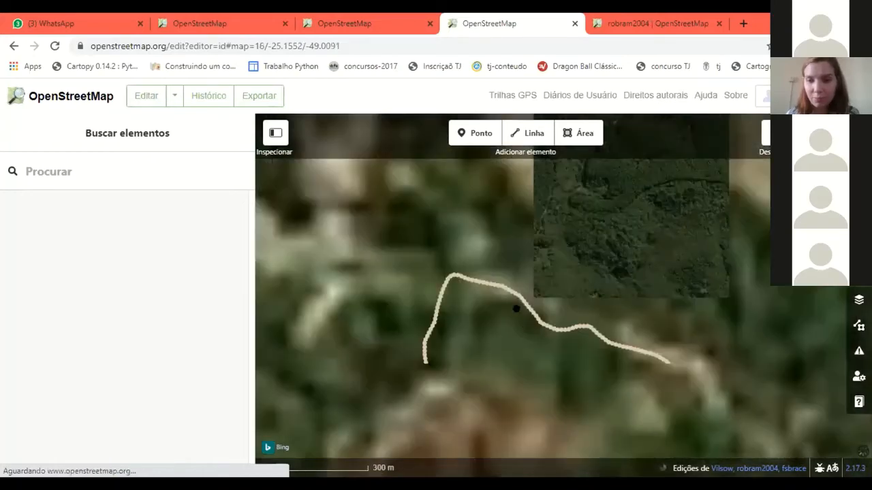
scroll(517, 308, "up", 2)
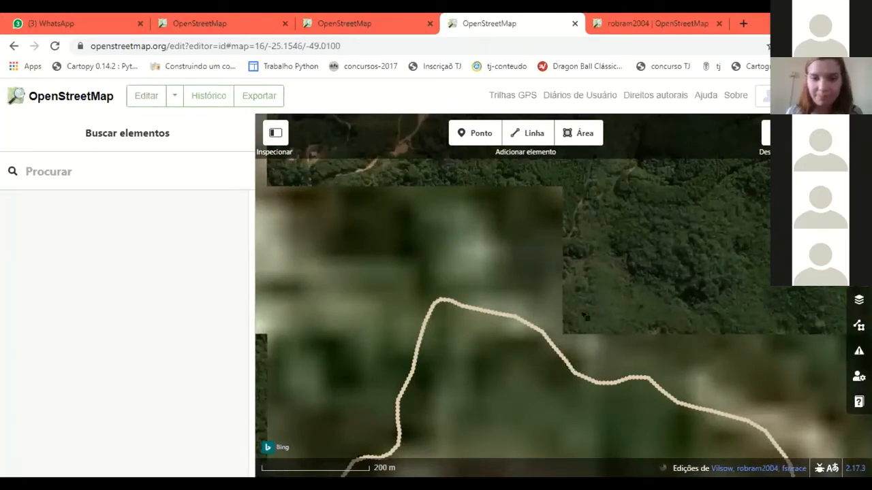
key("2")
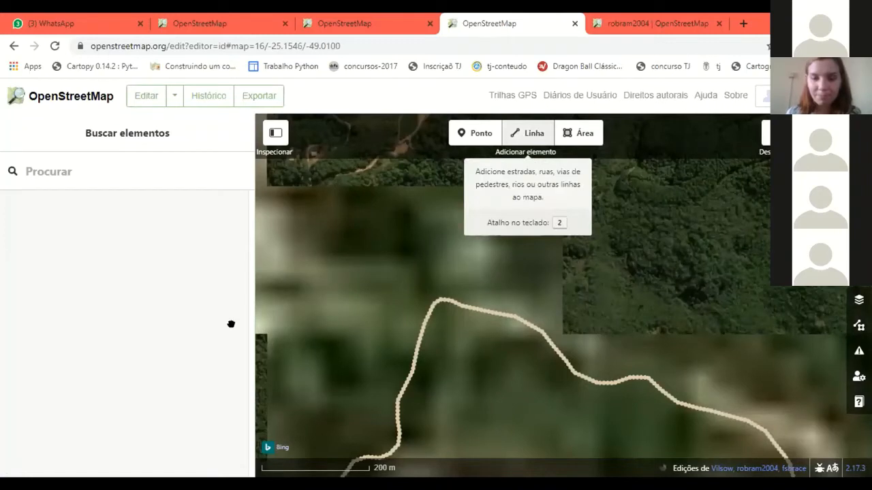
scroll(428, 280, "up", 5)
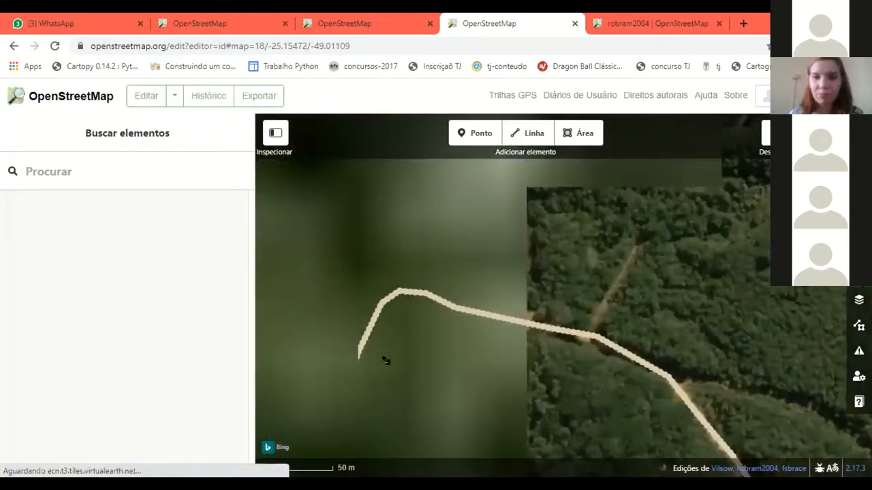
scroll(385, 360, "up", 2)
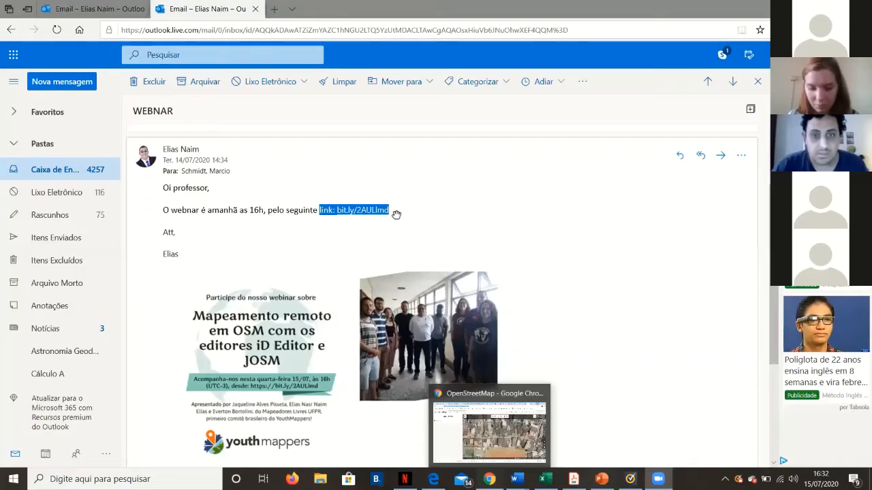
Switch to the OpenStreetMap editor in Chrome and examine the blocks around Rua Vinte e um de Agosto and the sports field
left_click(502, 430)
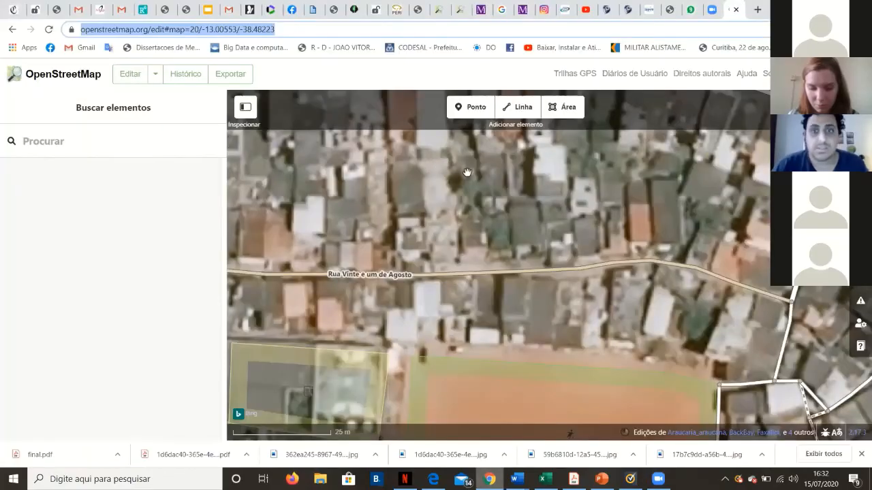
left_click(379, 171)
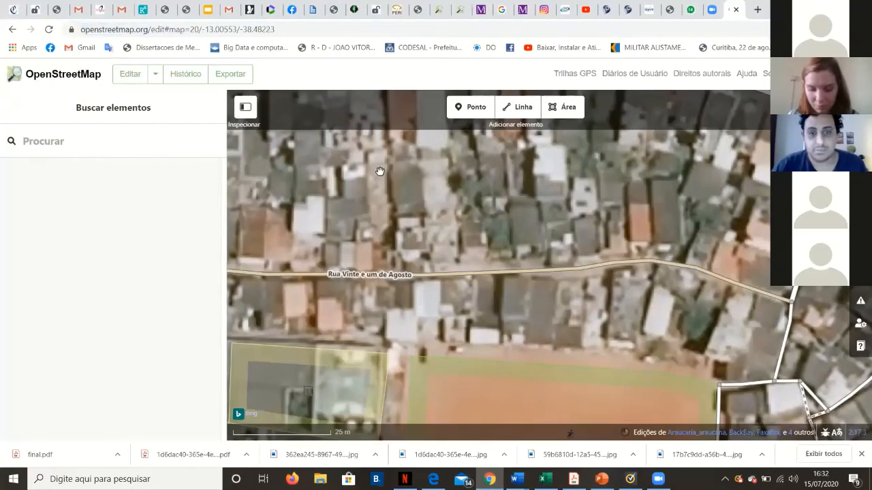
scroll(424, 220, "down", 1)
left_click_drag(425, 220, 372, 193)
scroll(392, 215, "down", 1)
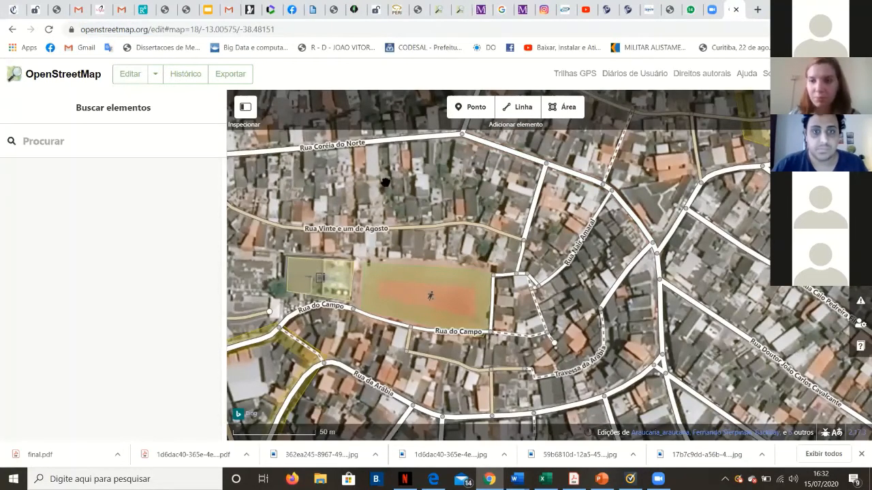
scroll(383, 189, "up", 1)
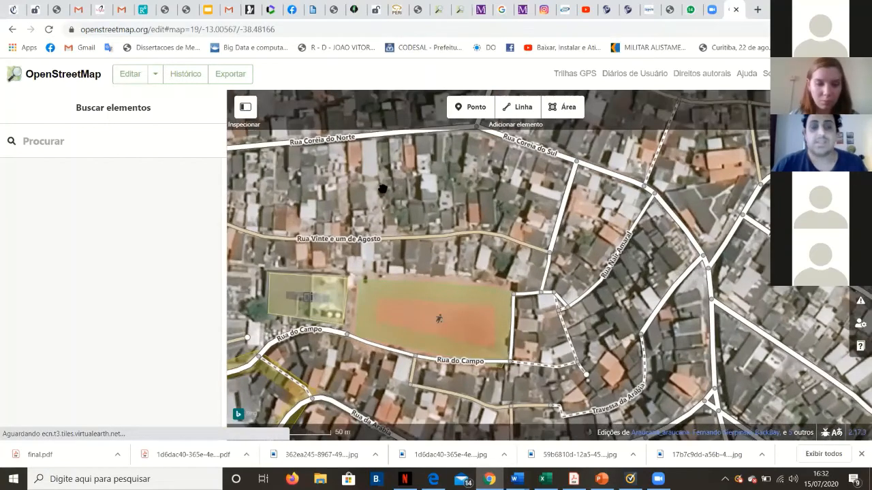
scroll(381, 190, "up", 1)
scroll(381, 190, "down", 2)
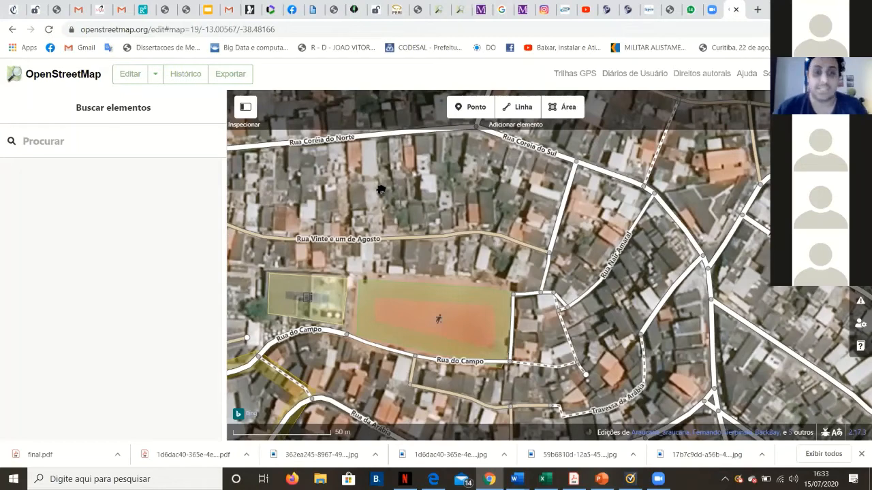
left_click(454, 133)
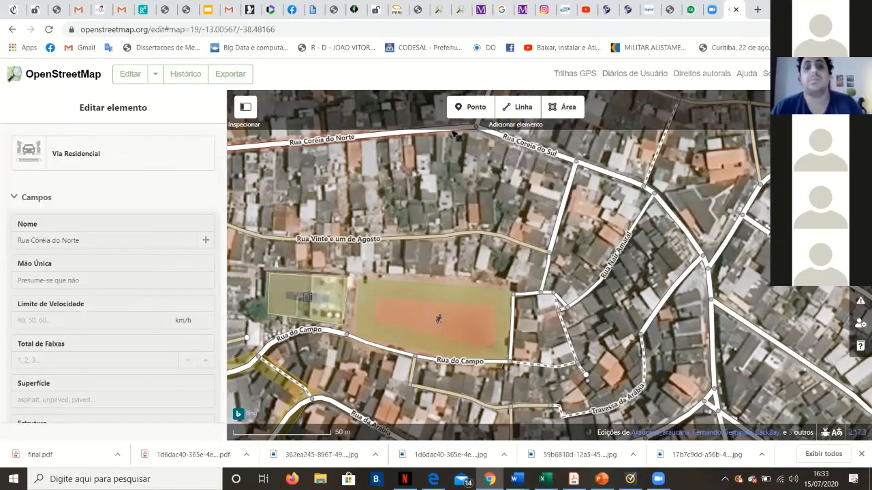
key("Escape")
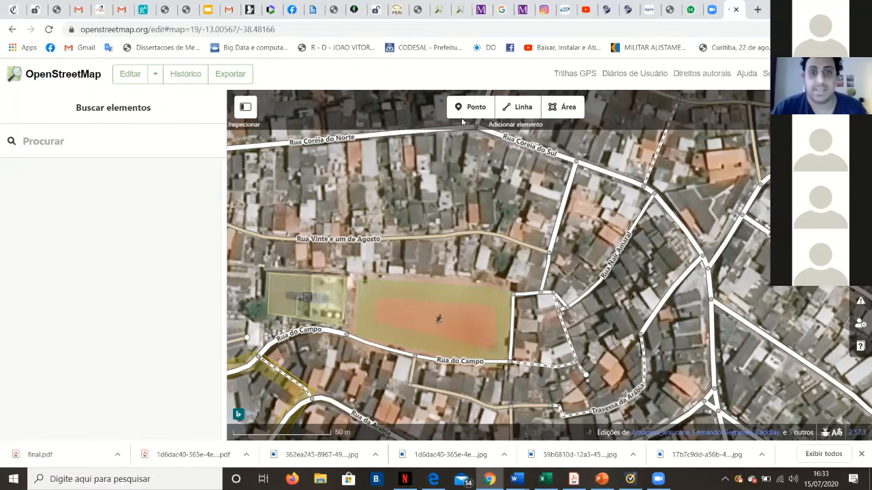
Add a point on the grey-roofed building beside the orange roof, just north of Rua Vinte e um de Agosto
scroll(436, 170, "up", 2)
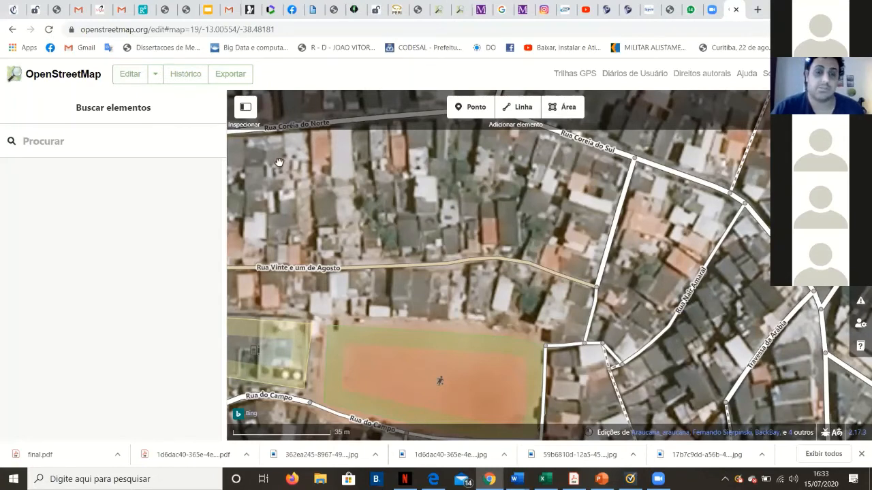
left_click(470, 113)
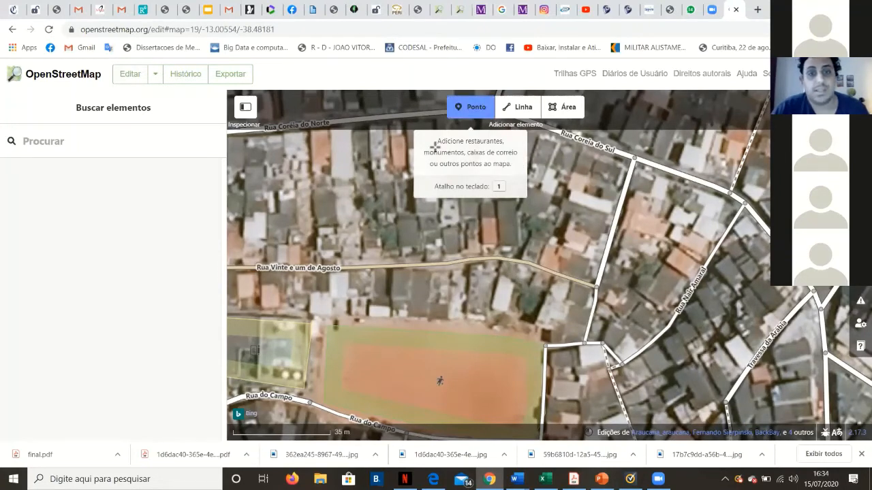
scroll(424, 198, "down", 1)
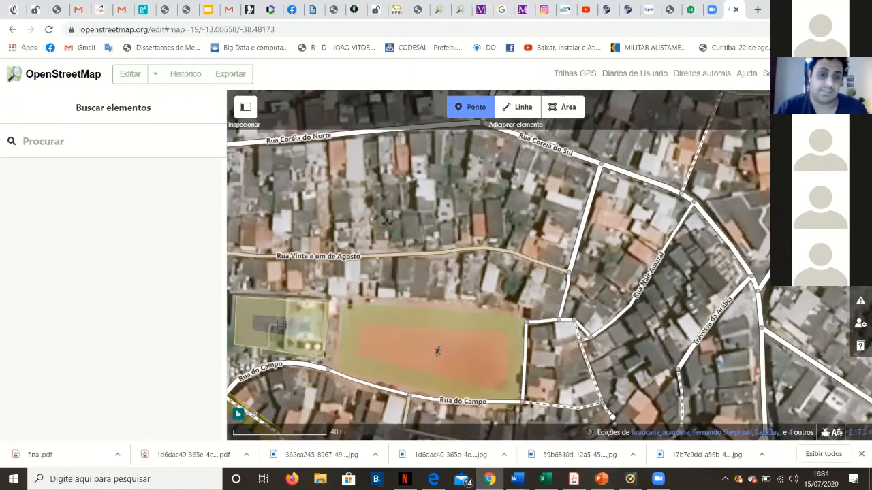
scroll(506, 226, "up", 1)
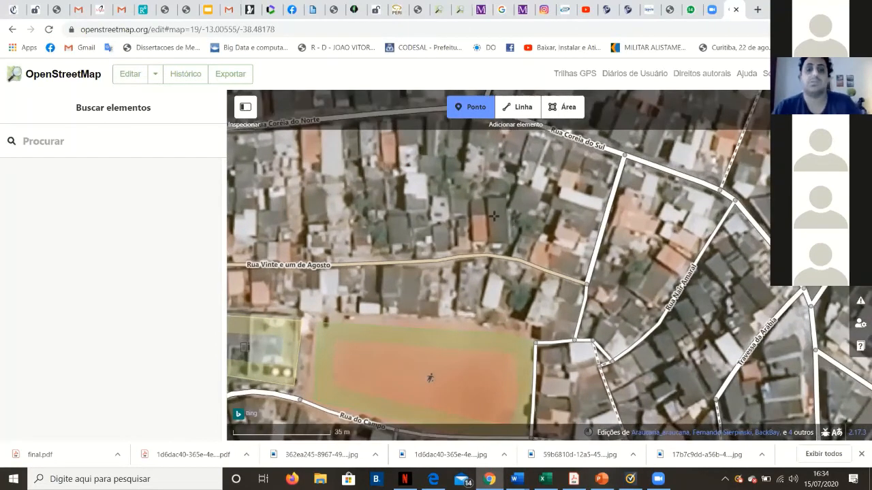
scroll(494, 216, "down", 1)
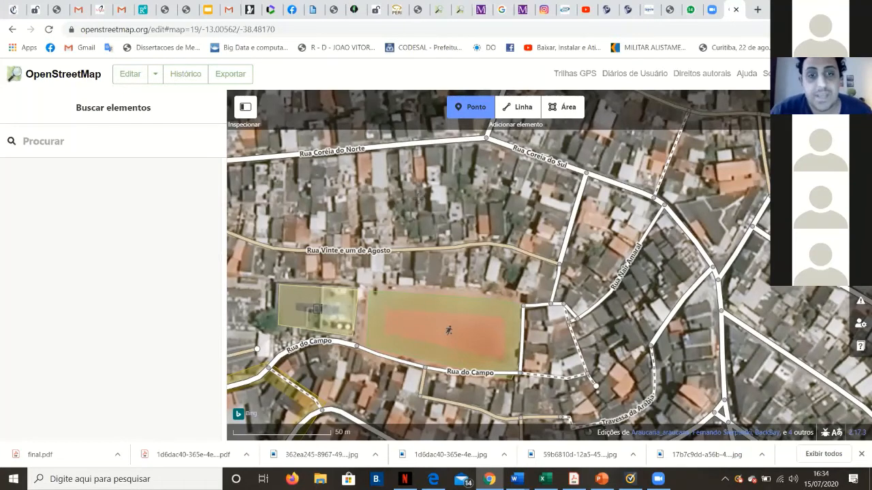
scroll(409, 201, "up", 3)
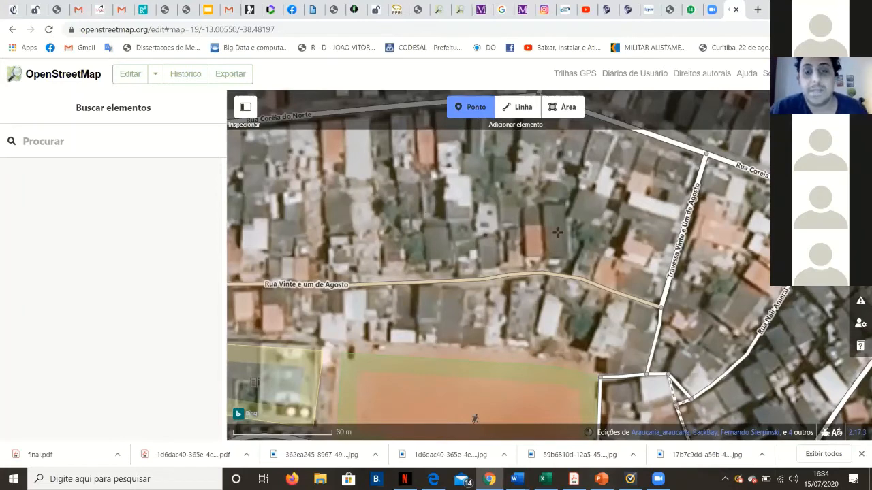
scroll(579, 226, "up", 2)
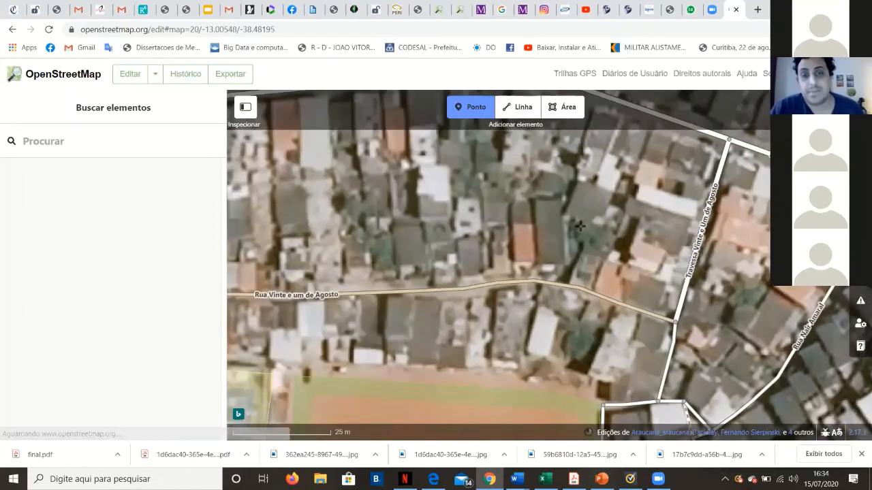
scroll(579, 227, "up", 2)
scroll(579, 226, "up", 1)
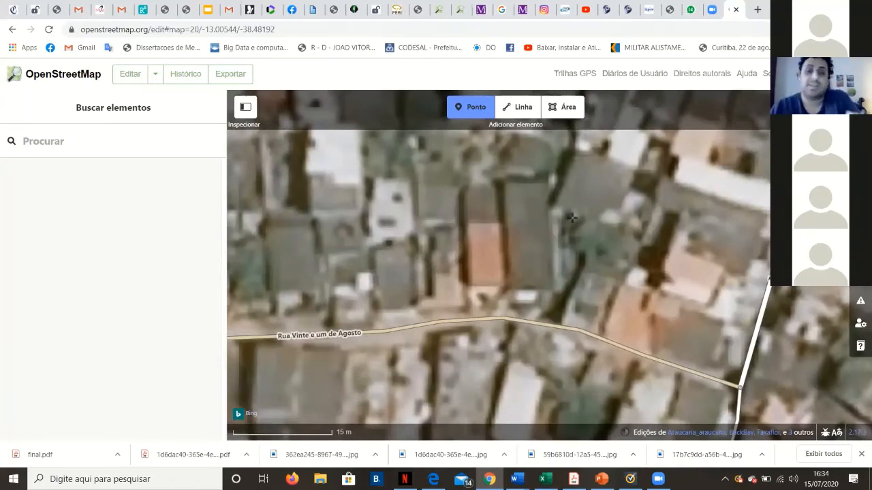
scroll(571, 217, "down", 1)
scroll(564, 216, "up", 1)
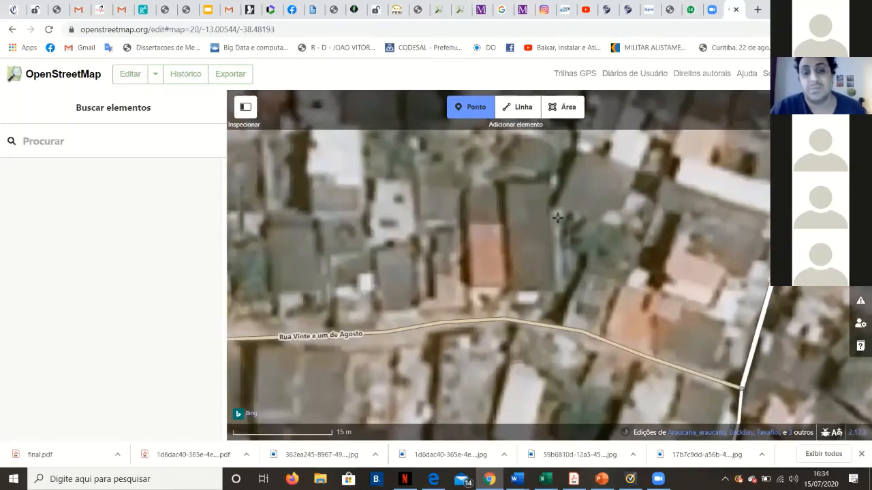
scroll(557, 217, "down", 1)
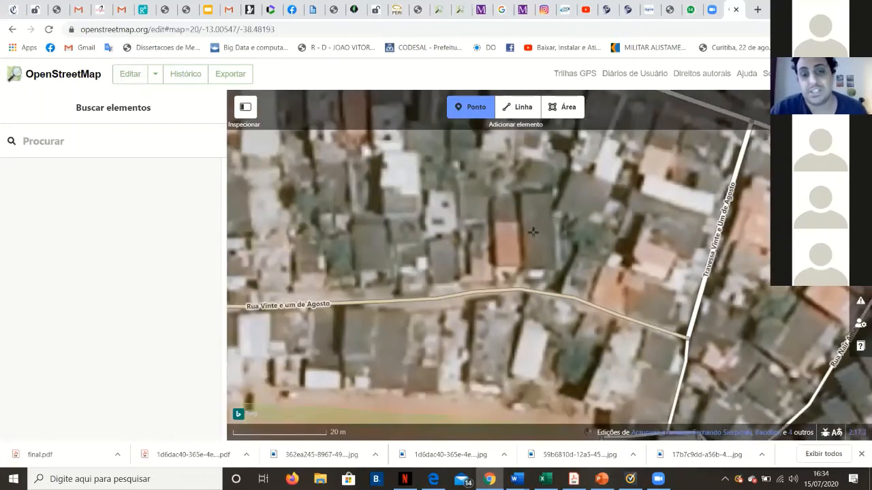
scroll(533, 232, "down", 1)
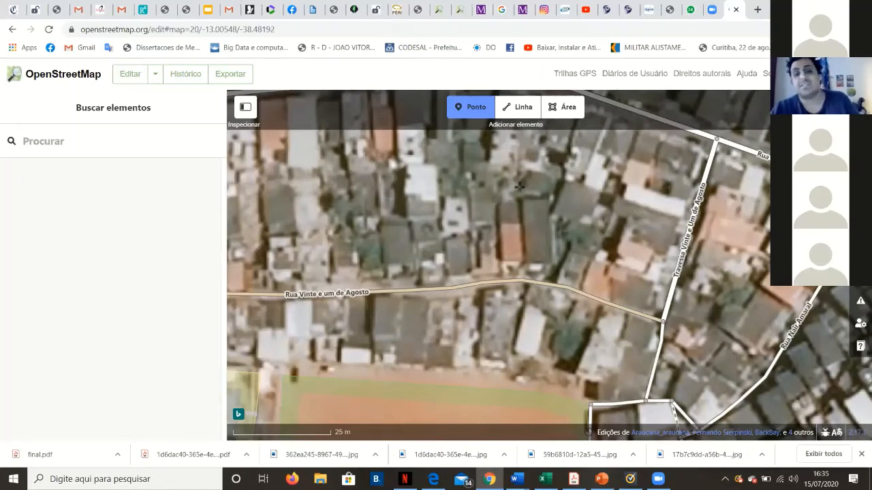
left_click(537, 230)
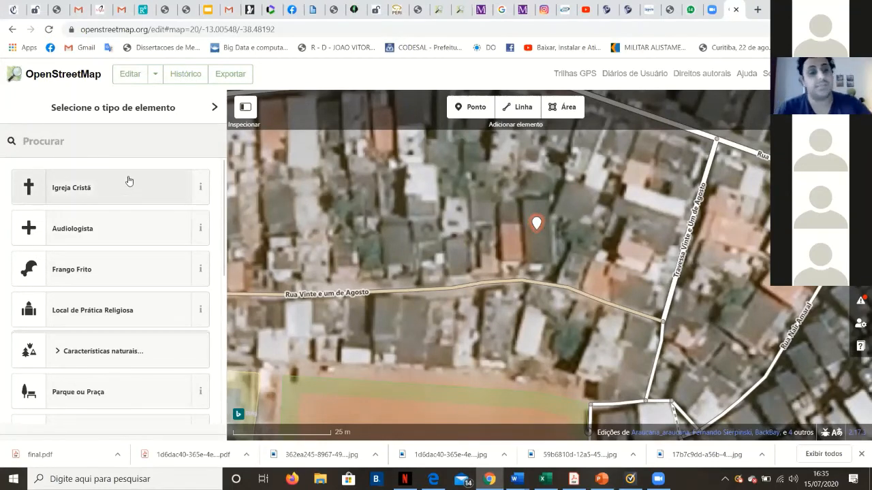
Look through the feature types offered for the new point, from Igreja Cristã to Restaurante
scroll(128, 181, "down", 2)
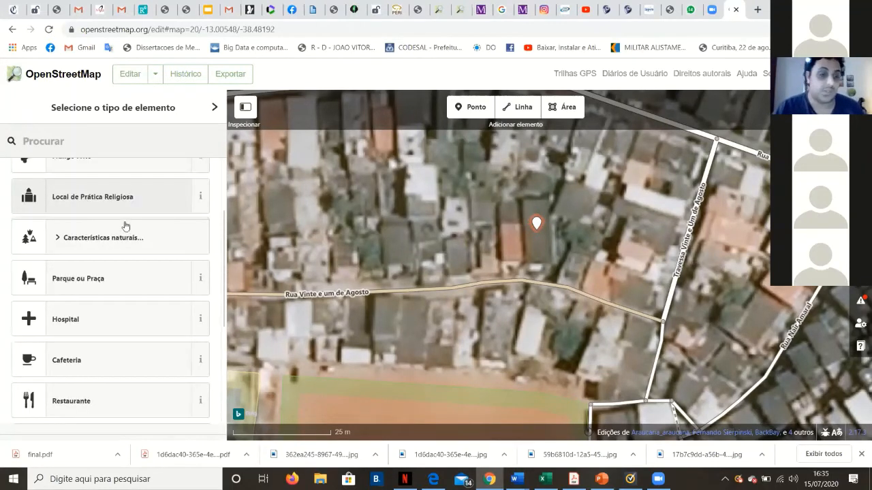
scroll(123, 255, "up", 2)
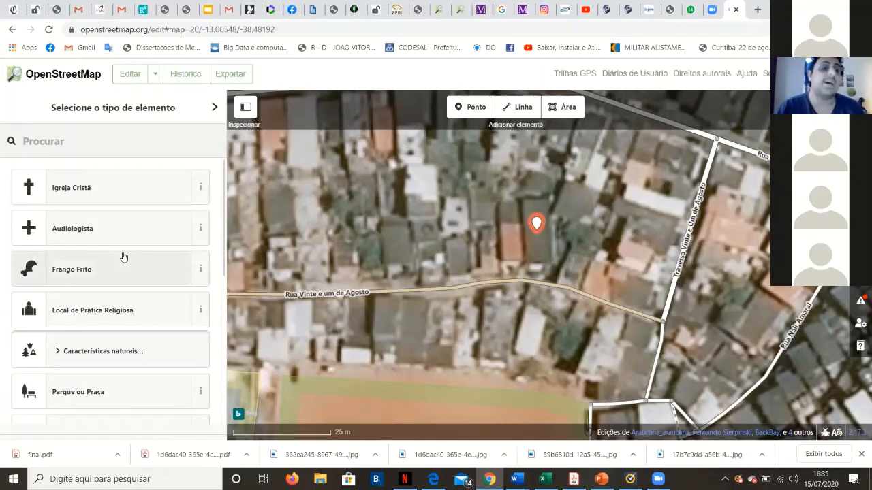
scroll(123, 256, "down", 2)
scroll(123, 255, "up", 2)
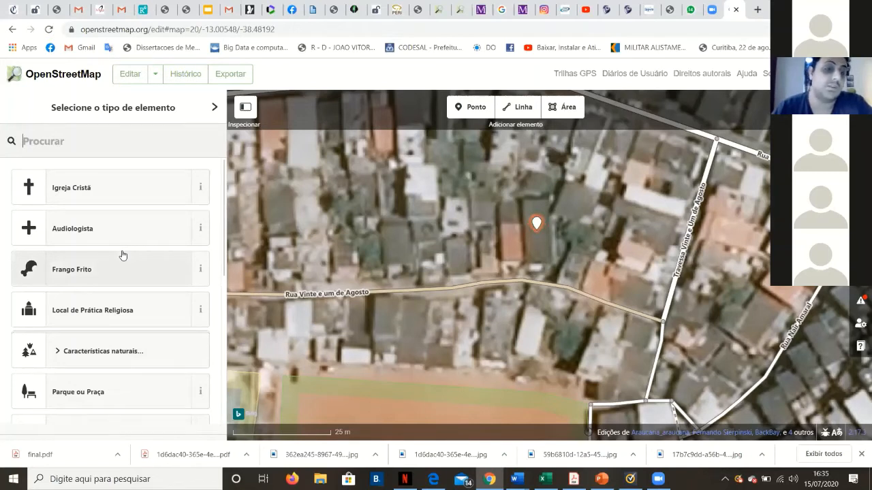
scroll(122, 255, "down", 1)
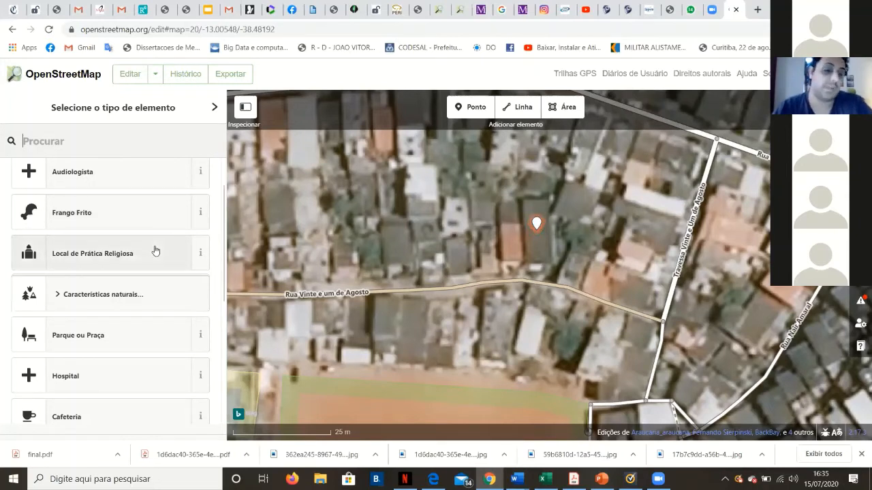
scroll(155, 286, "down", 1)
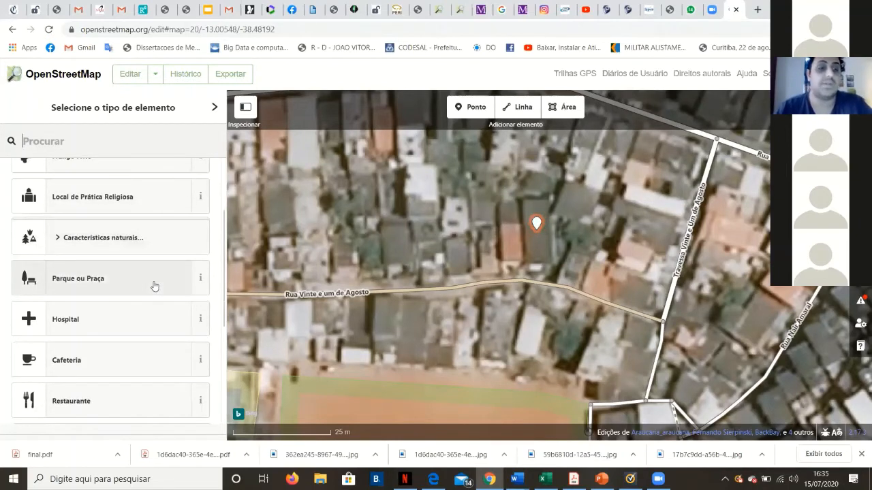
scroll(155, 286, "up", 2)
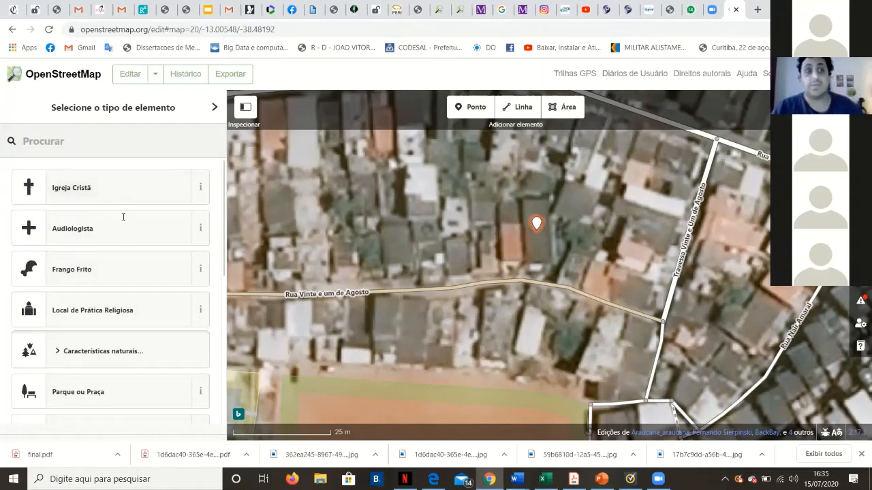
Show the descriptions of Igreja Cristã and Parque ou Praça, and set the point's feature type to Parque ou Praça
left_click(199, 190)
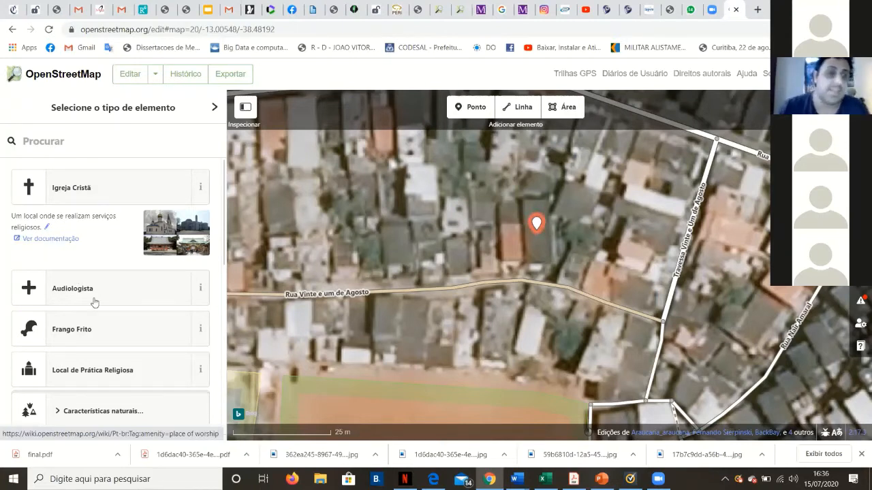
scroll(95, 299, "down", 1)
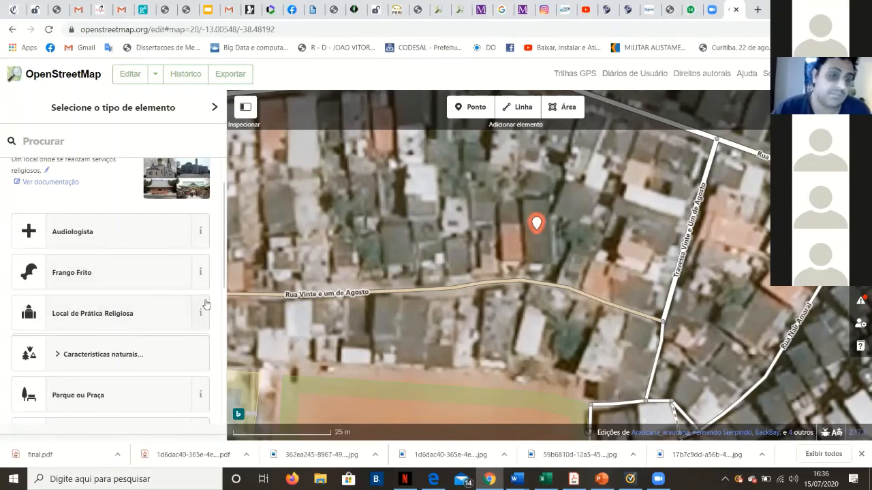
scroll(198, 290, "down", 1)
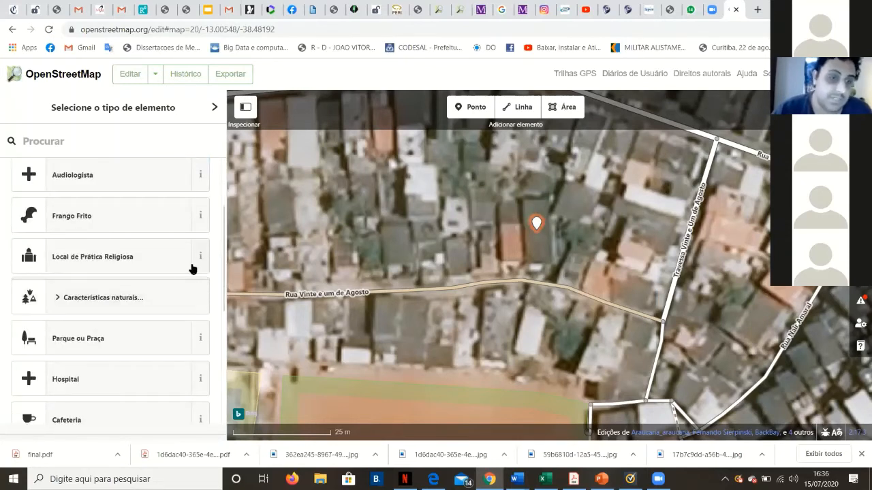
left_click(201, 344)
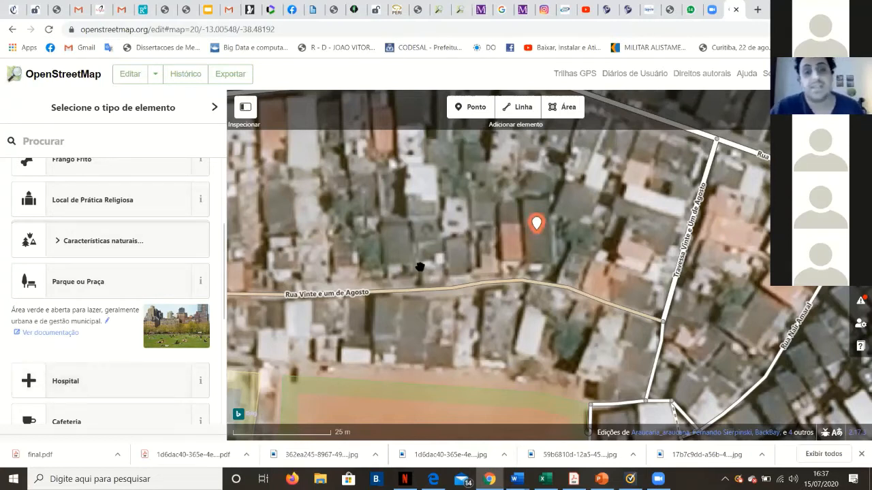
left_click(117, 287)
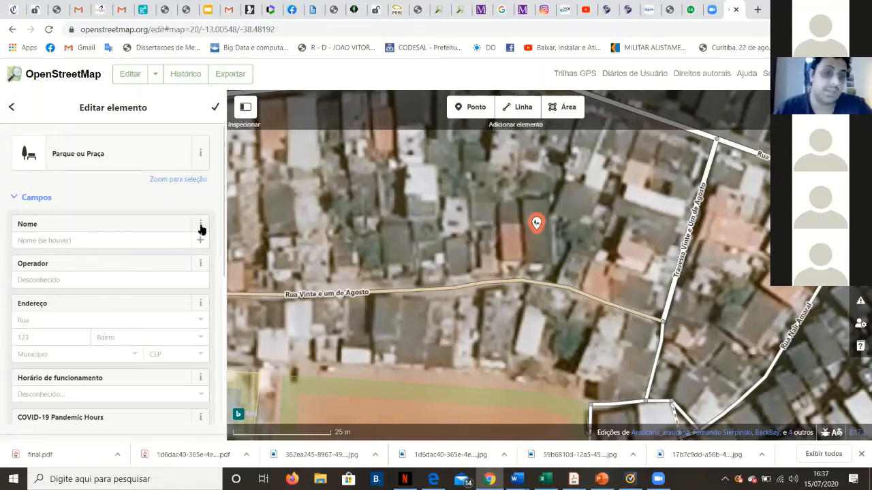
Look over the park point's attribute fields and show the descriptions of the Nome and Operador fields
scroll(135, 291, "down", 3)
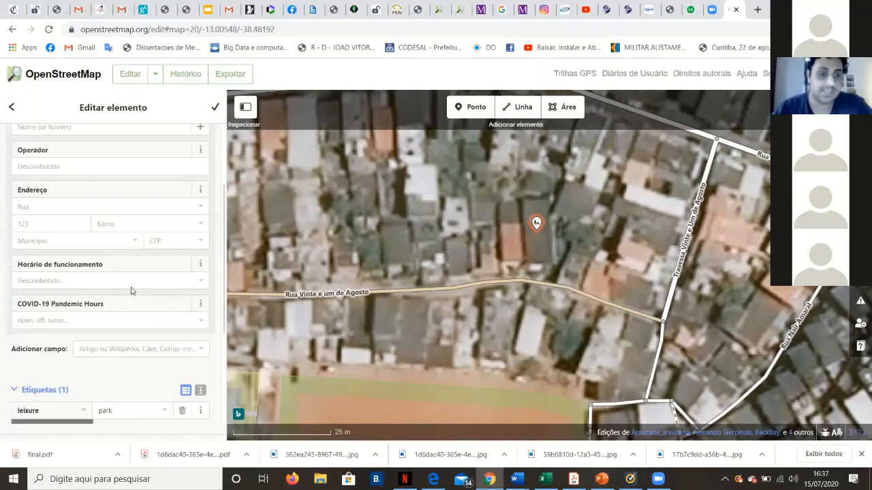
scroll(134, 293, "up", 3)
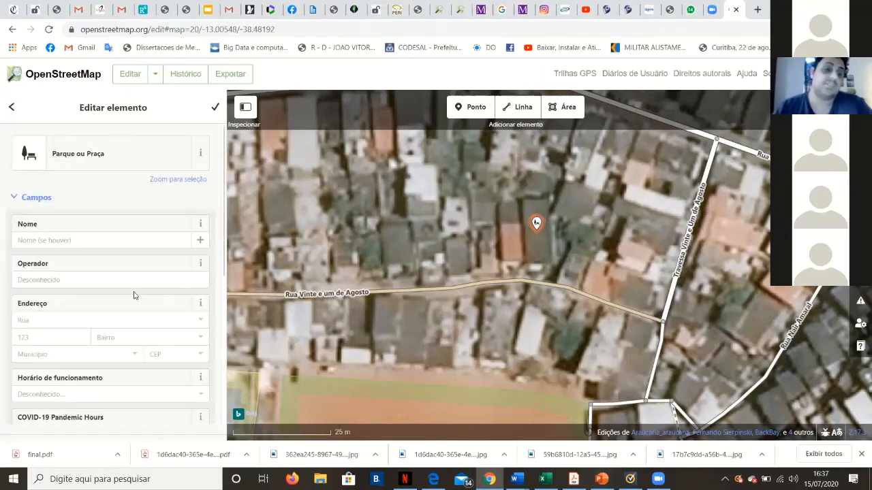
left_click(199, 225)
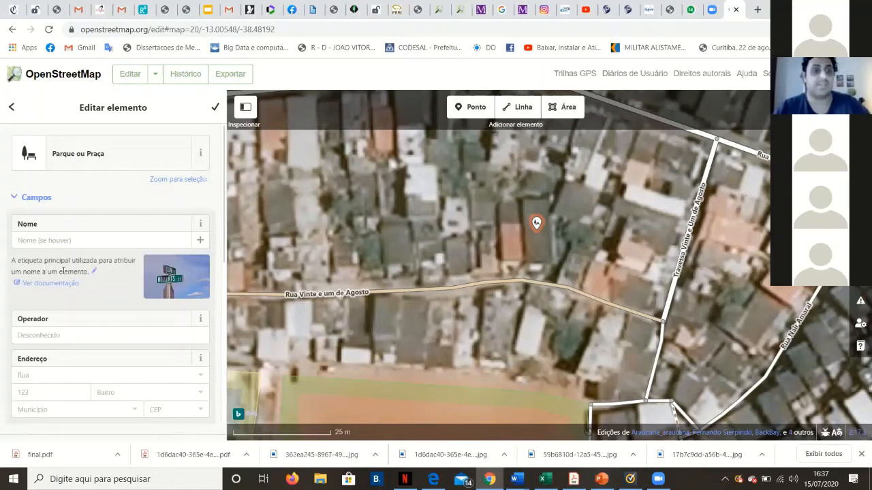
scroll(70, 285, "down", 1)
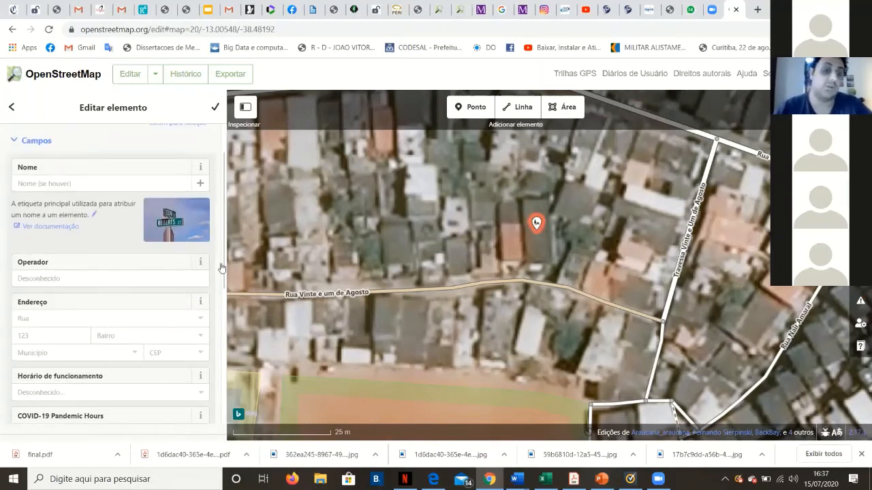
left_click(200, 261)
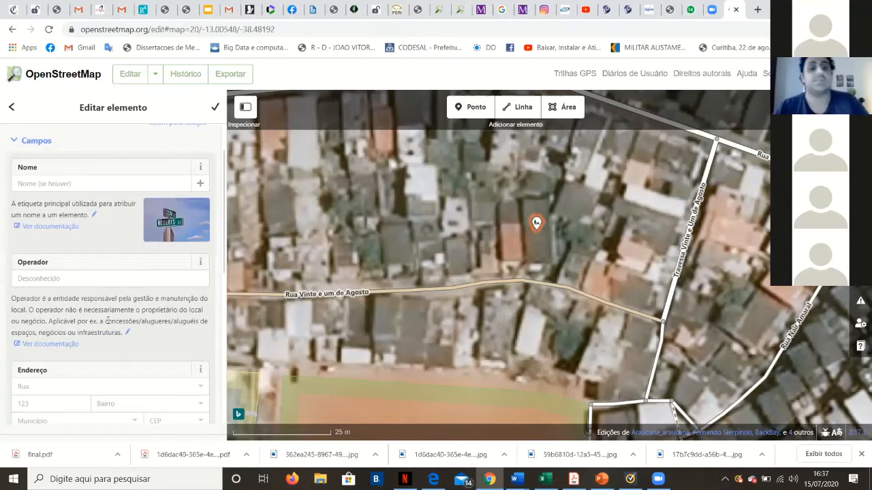
Review the park point's address, opening hours, COVID-19 hours, tags and relations, and return to its Nome field
scroll(103, 331, "down", 2)
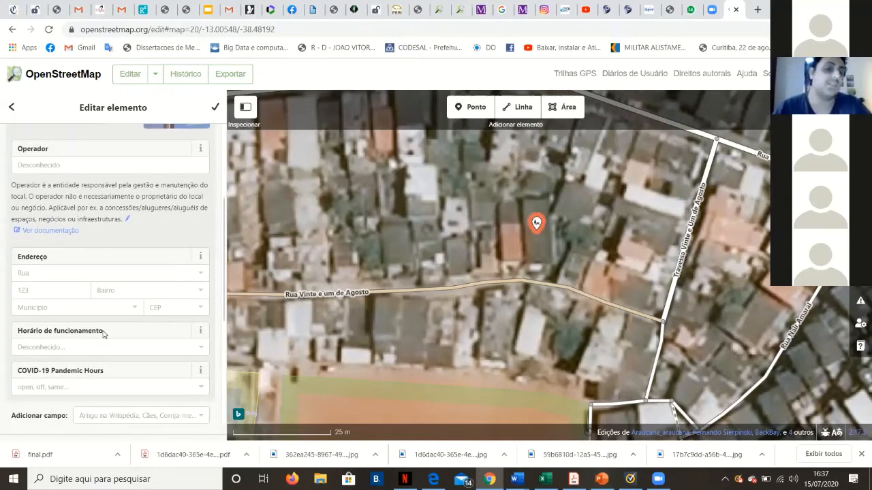
scroll(103, 334, "down", 2)
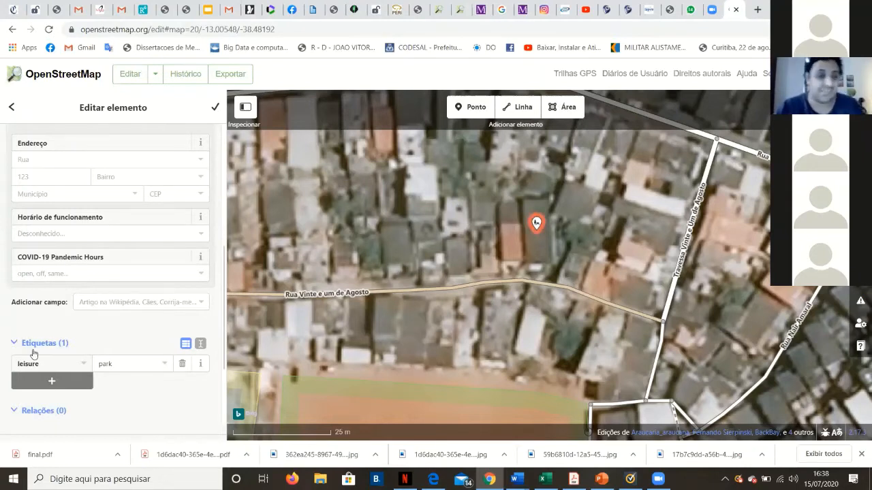
scroll(34, 331, "down", 2)
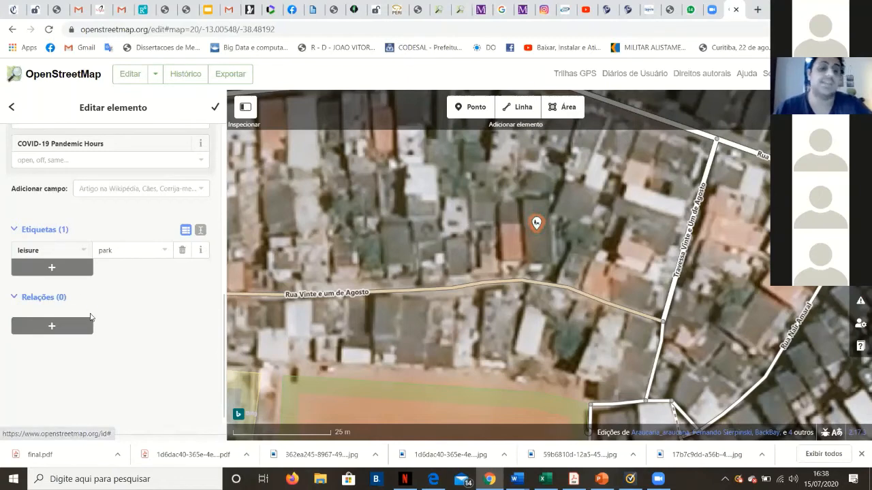
scroll(98, 315, "up", 2)
scroll(98, 315, "up", 5)
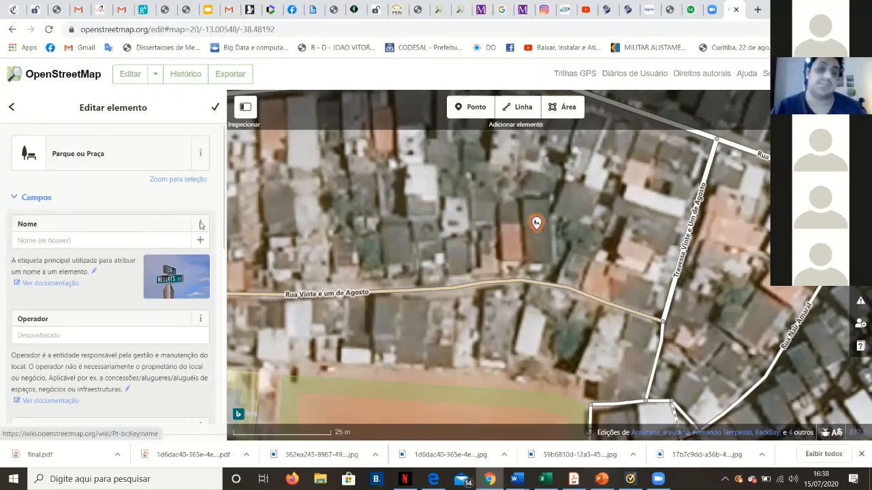
Add a second point on the roof west of the park point and search its feature types for hospital
left_click(468, 110)
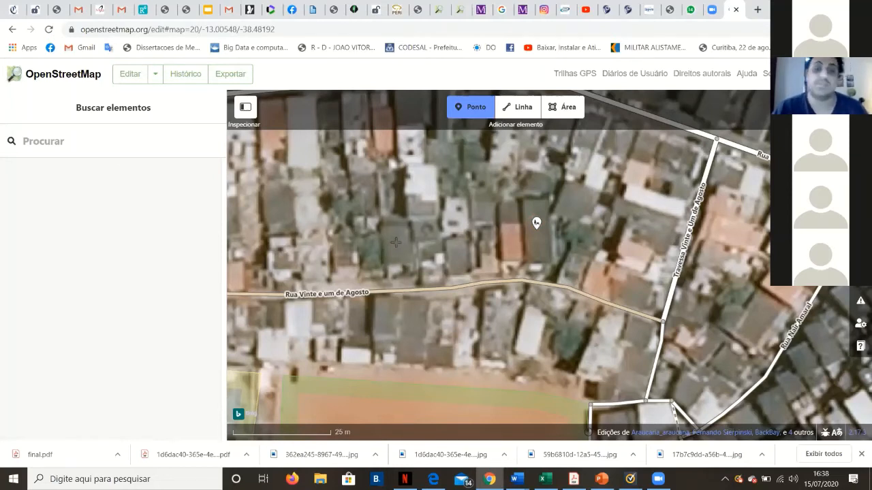
left_click(395, 242)
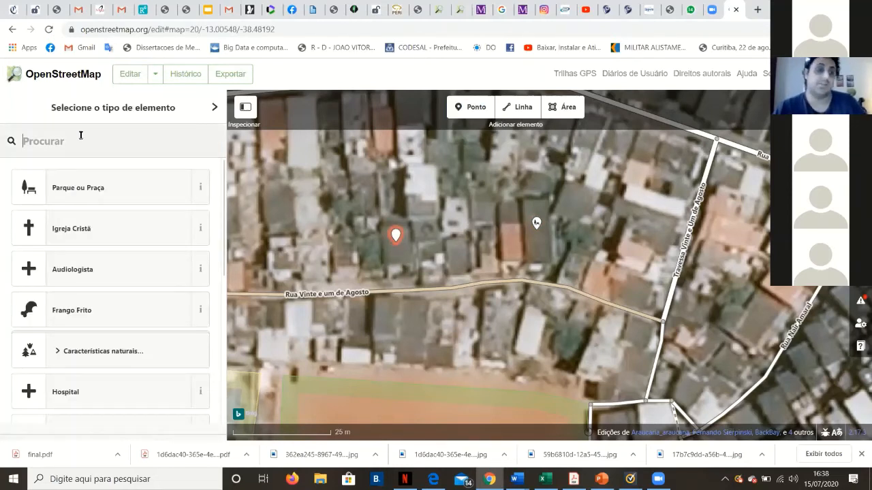
scroll(101, 291, "down", 5)
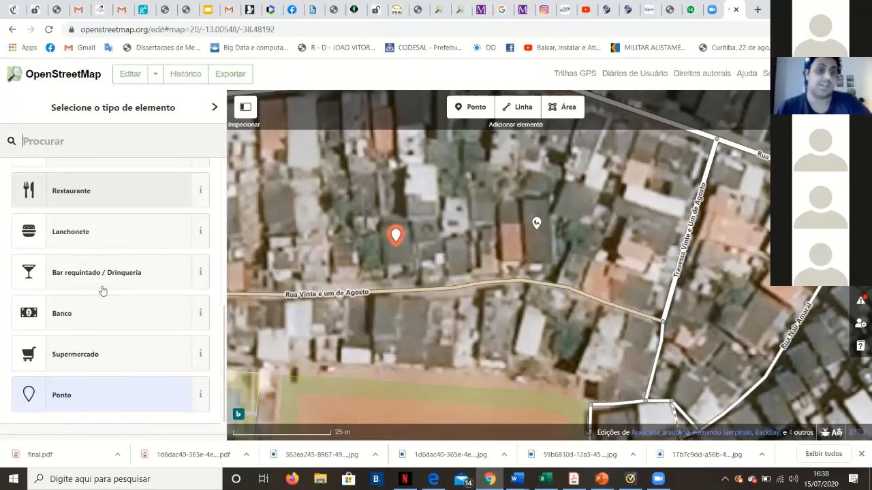
scroll(101, 290, "up", 4)
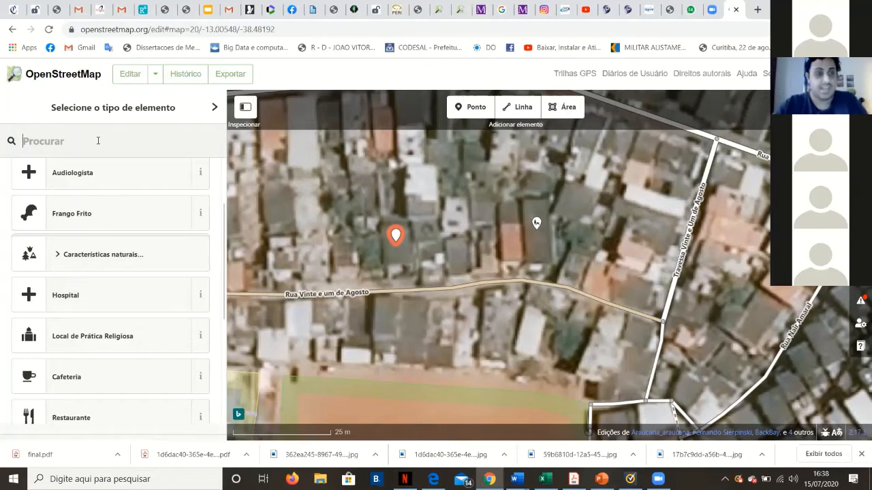
type("hospital")
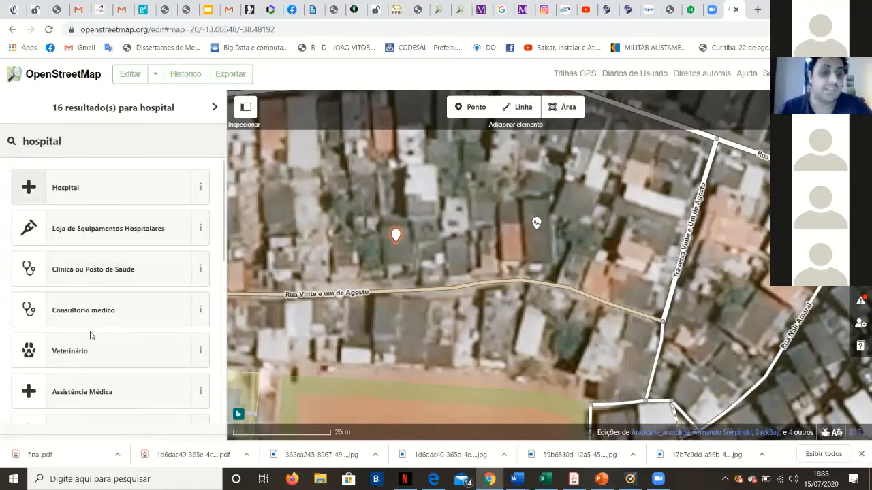
Look through the feature types matching hospital, from medical facilities to supply shops
scroll(93, 270, "down", 3)
scroll(94, 269, "down", 1)
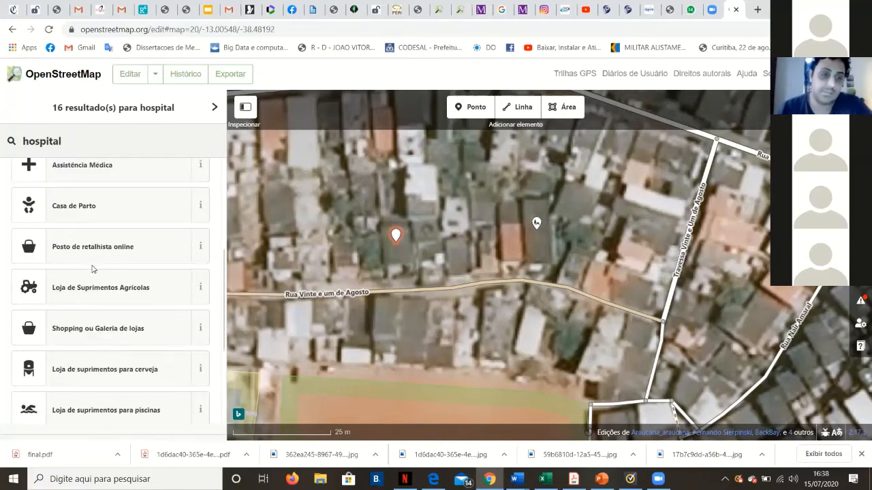
scroll(94, 270, "down", 3)
scroll(94, 269, "up", 5)
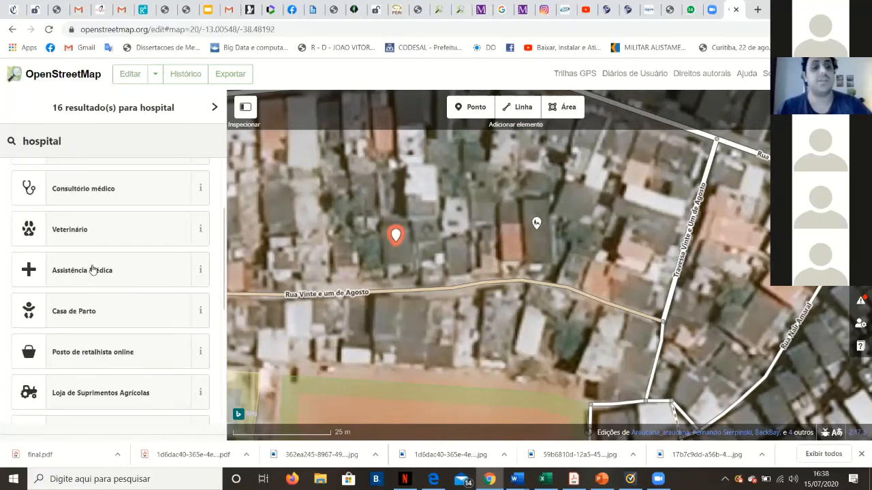
scroll(94, 269, "up", 2)
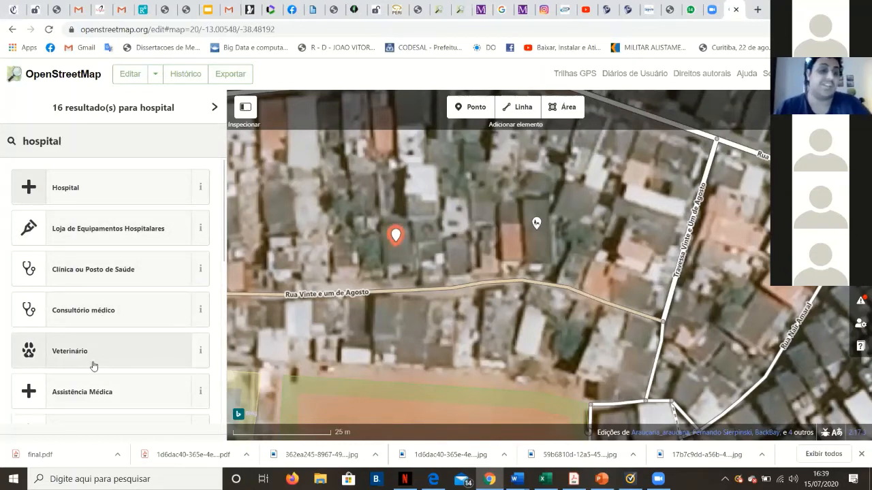
scroll(98, 375, "down", 1)
scroll(98, 351, "down", 1)
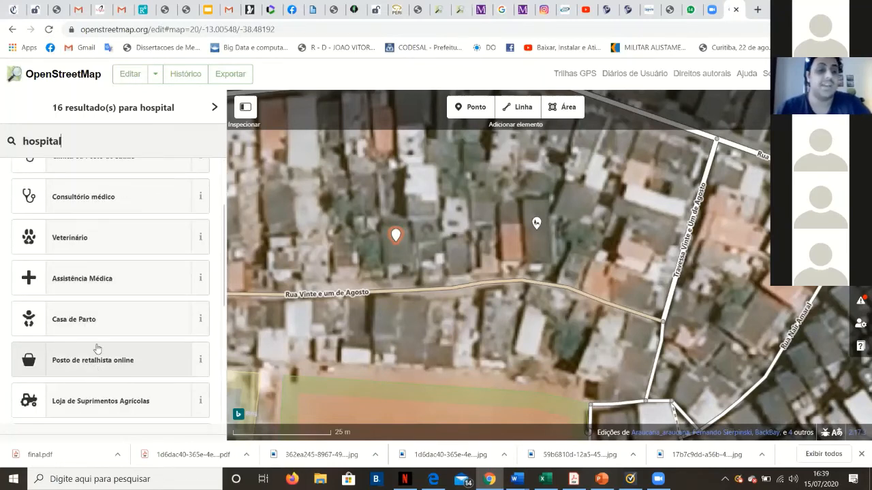
scroll(107, 333, "down", 1)
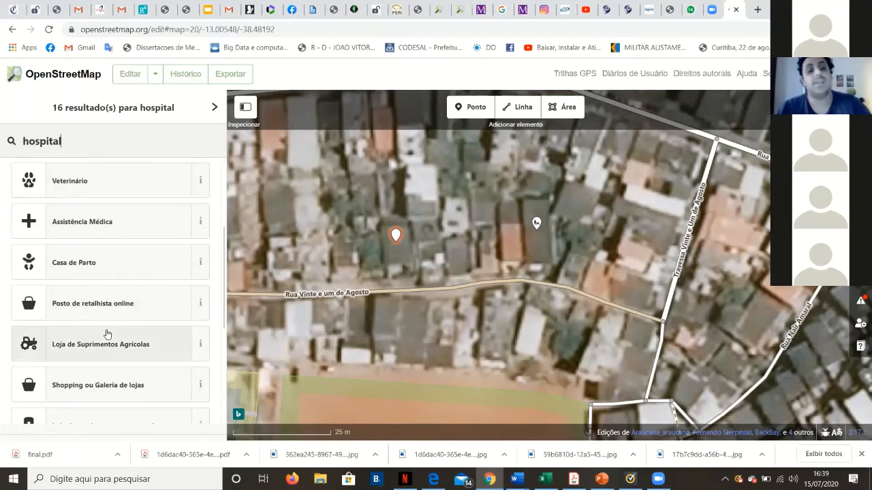
scroll(103, 329, "down", 2)
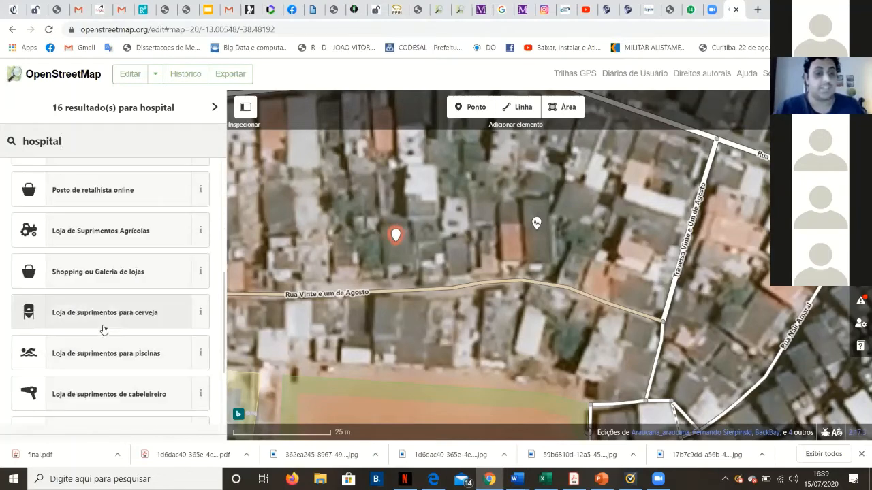
scroll(103, 330, "up", 6)
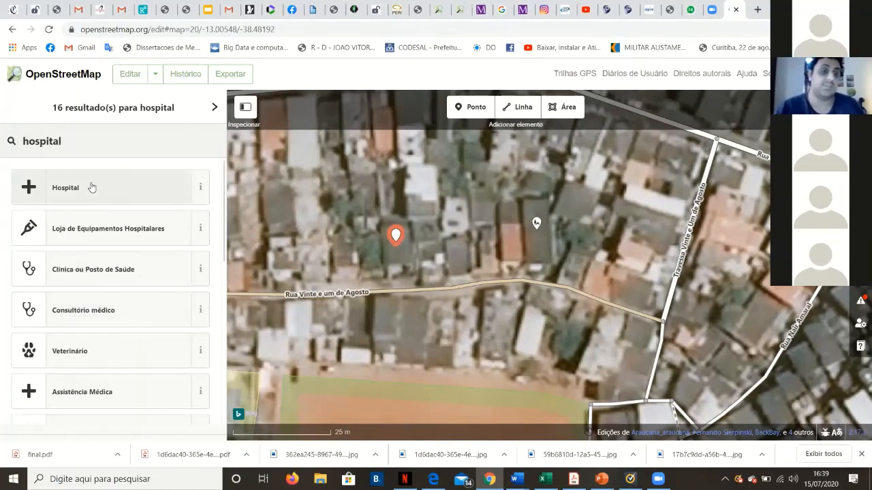
Set the second point's feature type to Hospital and review its name, operator, specialties, address, emergency and tag fields
left_click(91, 186)
scroll(116, 298, "down", 1)
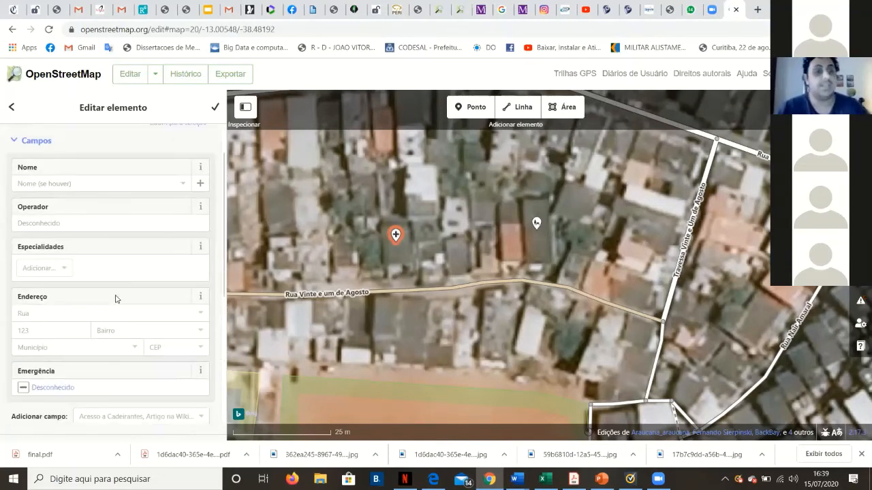
scroll(116, 290, "up", 1)
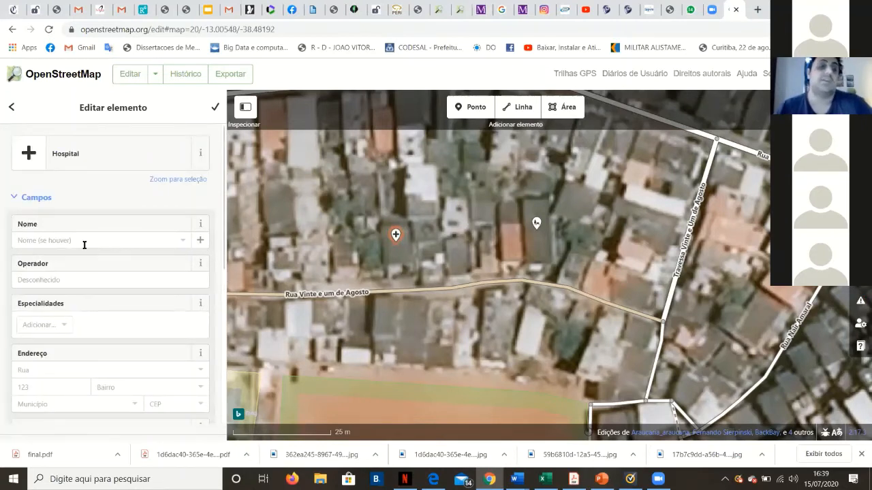
scroll(86, 252, "down", 1)
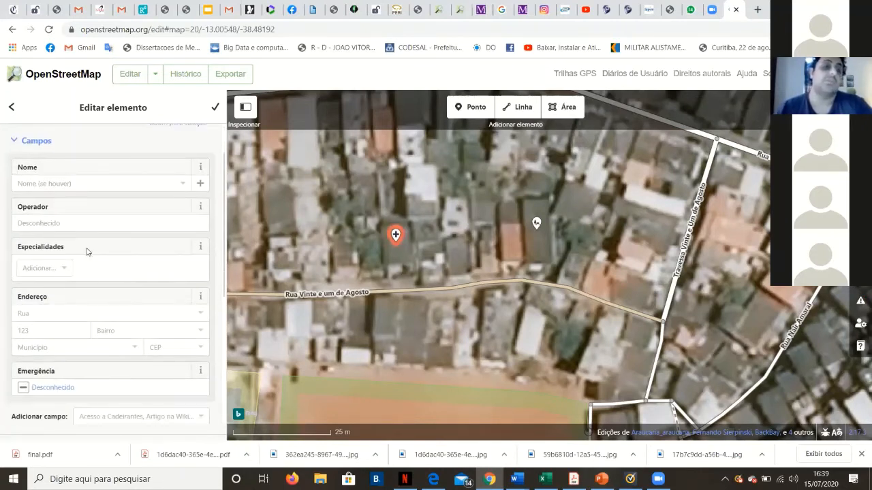
scroll(92, 276, "down", 2)
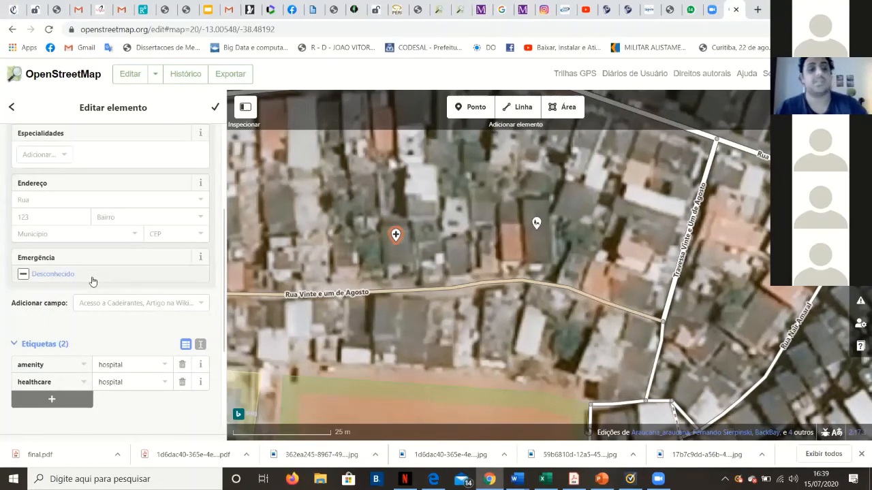
scroll(93, 279, "up", 3)
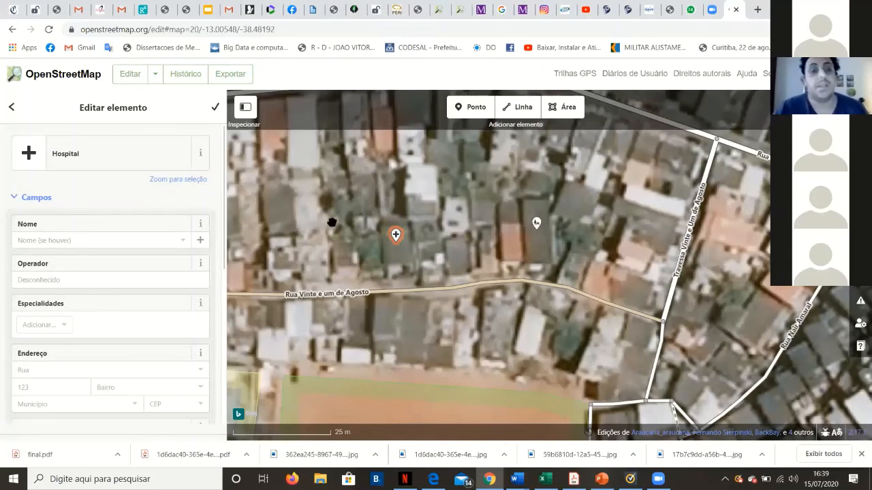
scroll(349, 235, "down", 1)
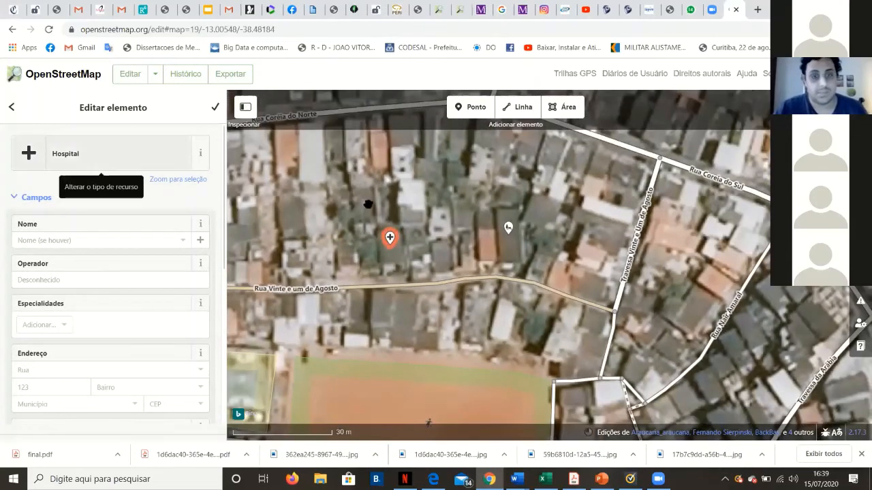
scroll(371, 205, "up", 1)
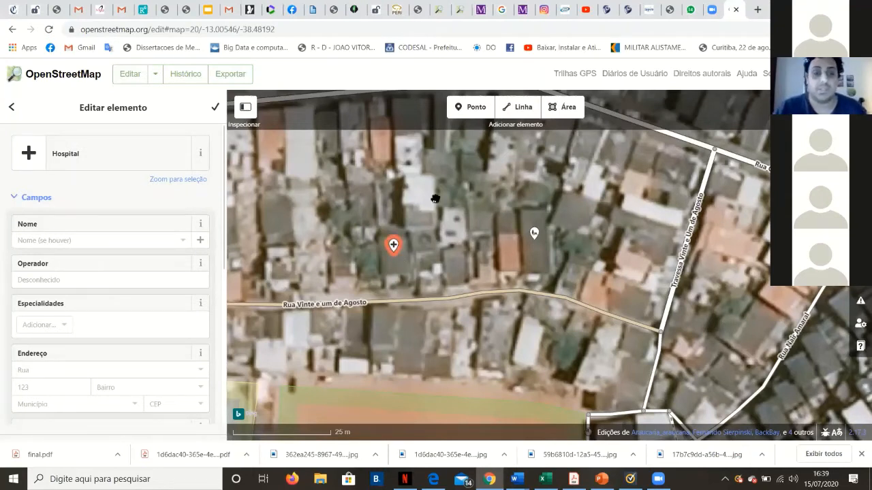
left_click(14, 108)
scroll(97, 230, "down", 4)
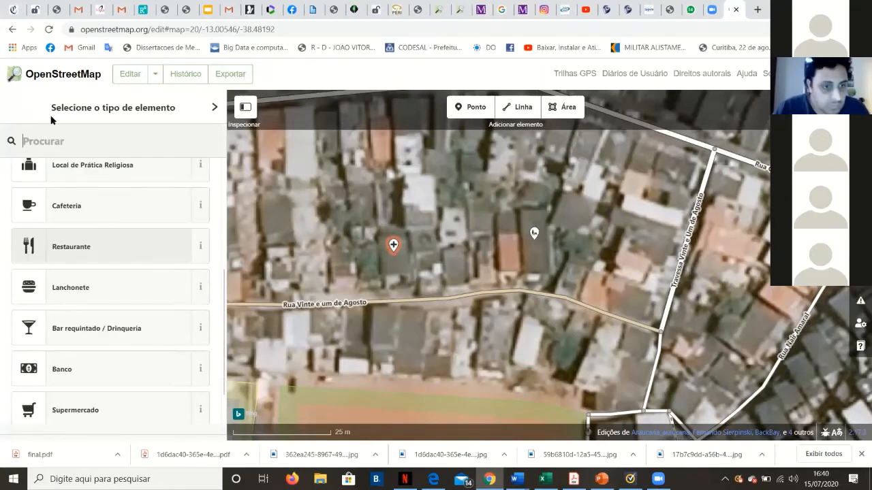
scroll(95, 239, "up", 4)
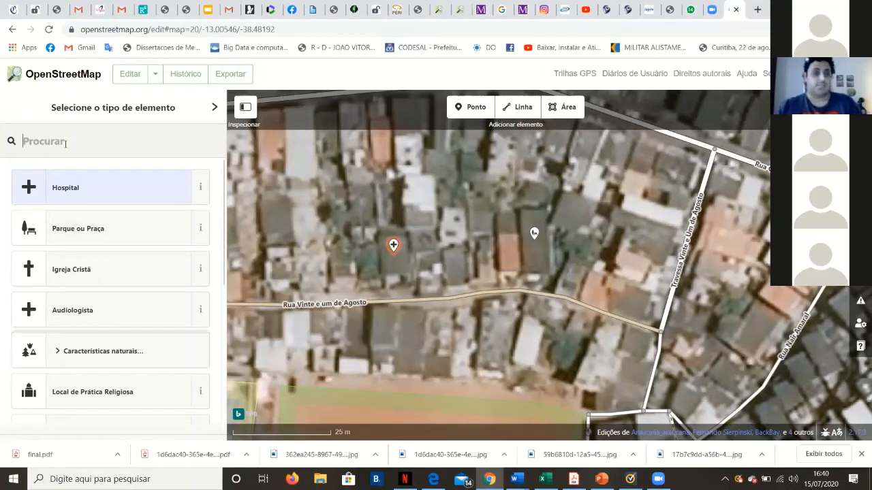
type("mer")
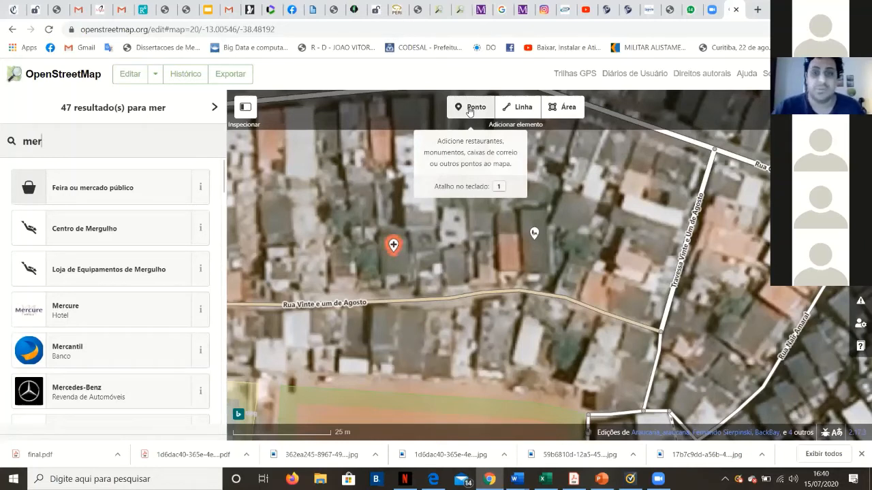
Add a third point on the roof northwest of the hospital point and search its feature types for merca
left_click(468, 111)
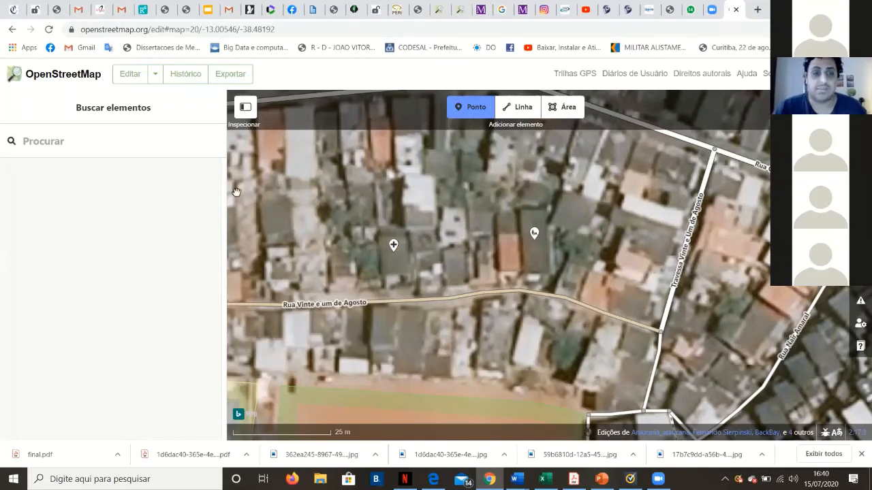
left_click(274, 214)
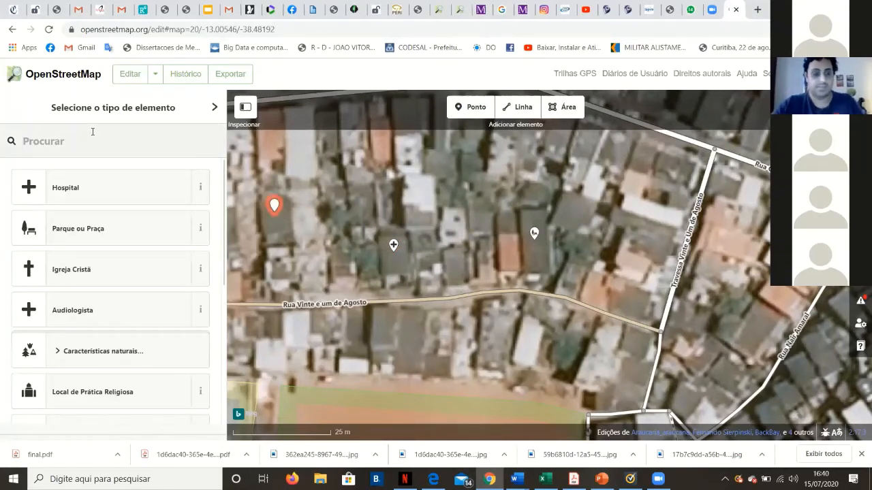
type("mercadi")
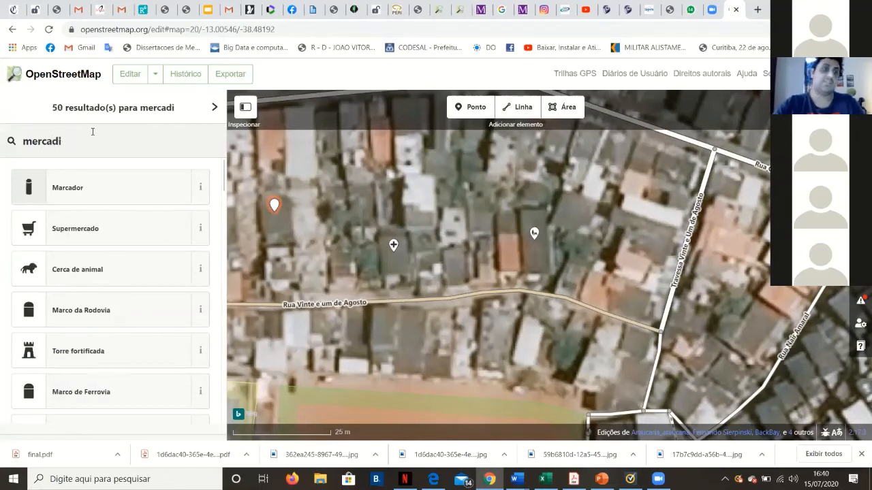
key("BackSpace")
type("in")
key("BackSpace")
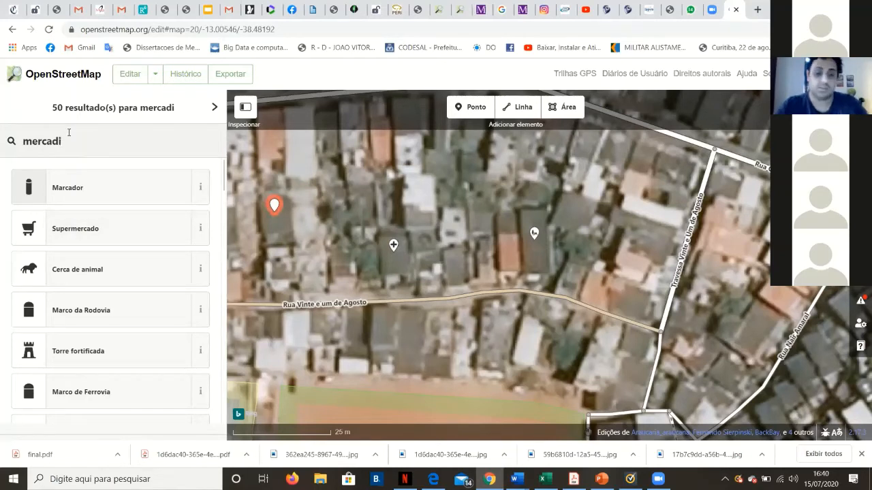
key("BackSpace")
key("BackSpace")
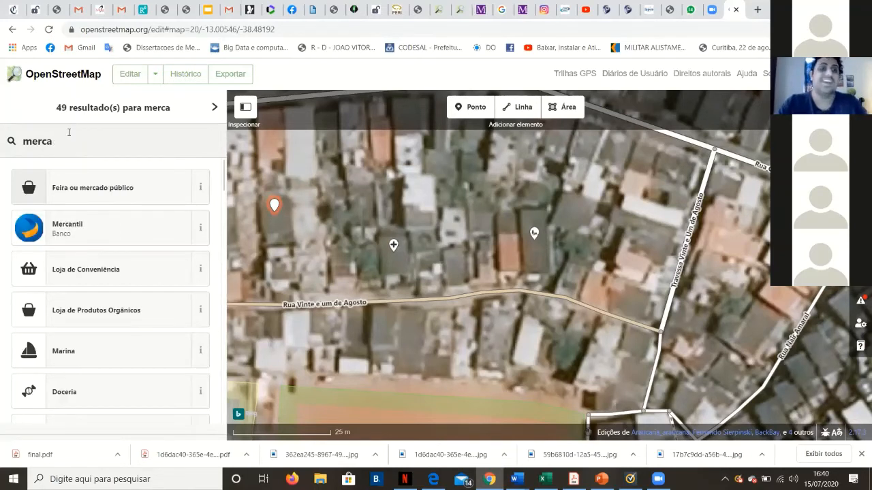
Search the third point's feature types for mercado and mercadinho
key("BackSpace")
key("BackSpace")
key("BackSpace")
key("BackSpace")
key("BackSpace")
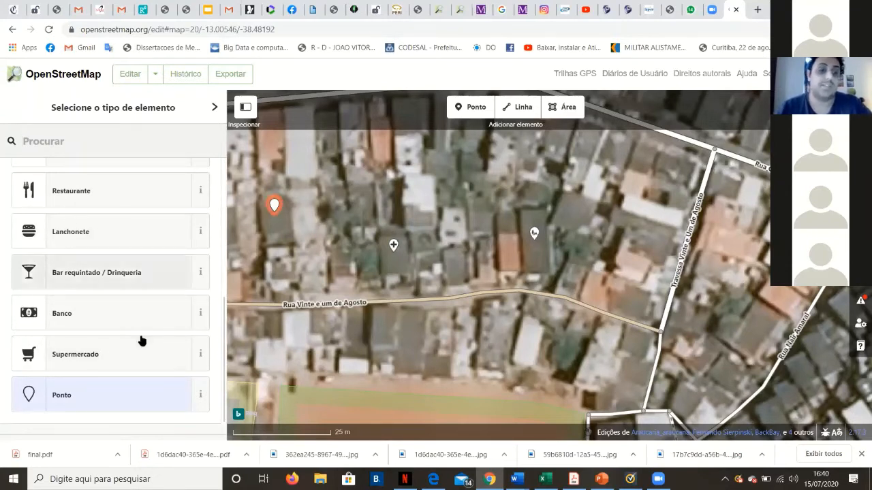
type("me")
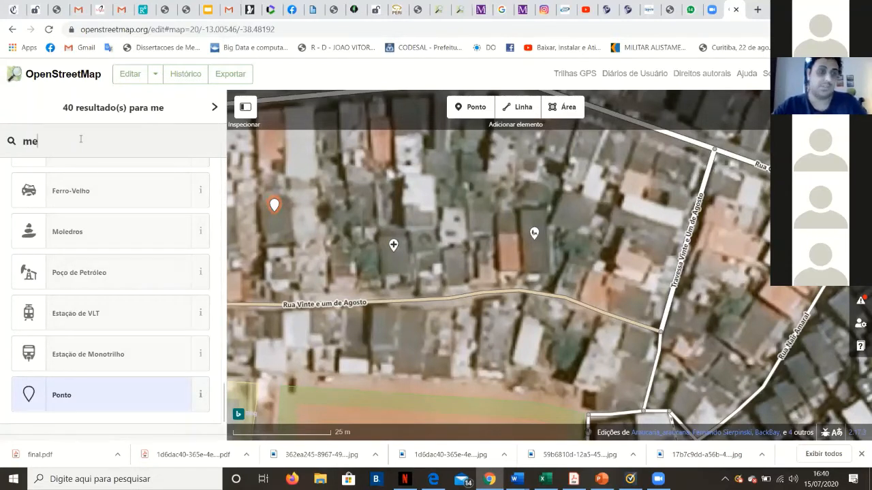
type("rcao")
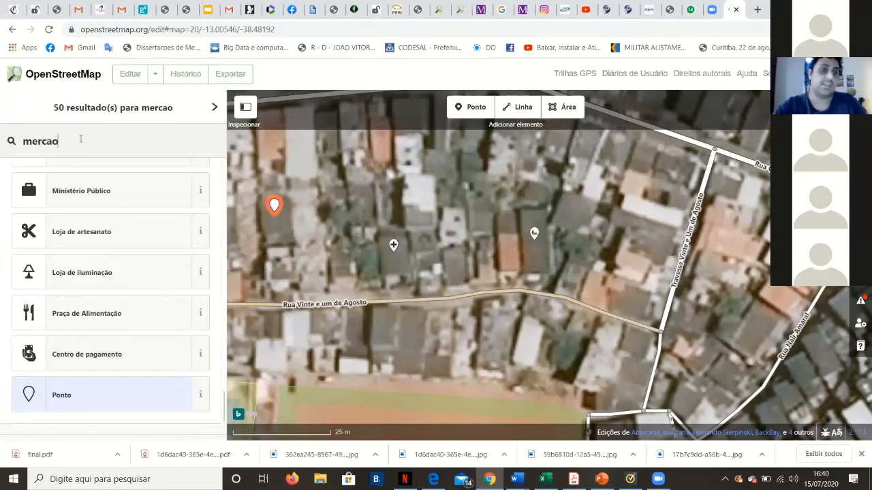
key("BackSpace")
type("do")
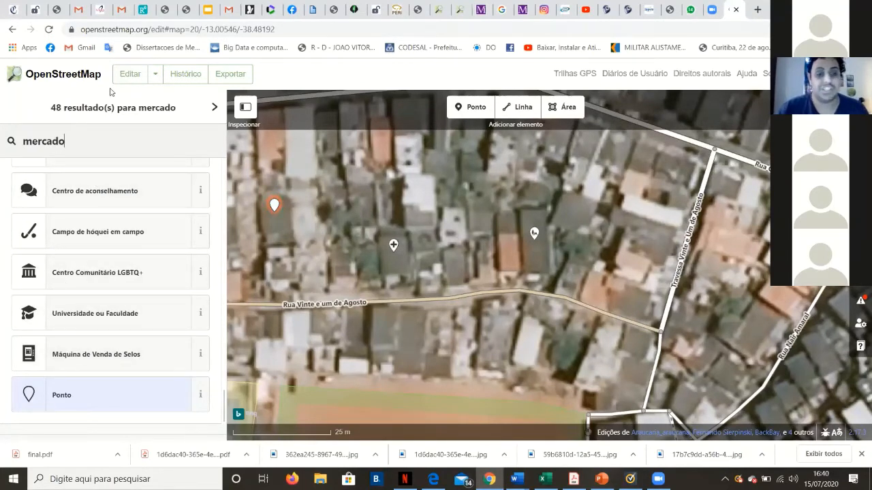
key("BackSpace")
type("inho")
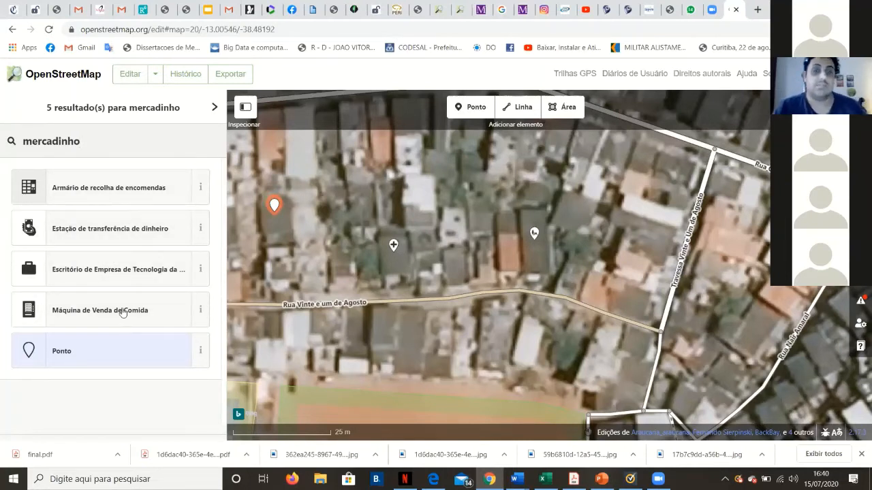
Search the feature types for supermerc and set the third point's type to Supermercado
key("ctrl+a")
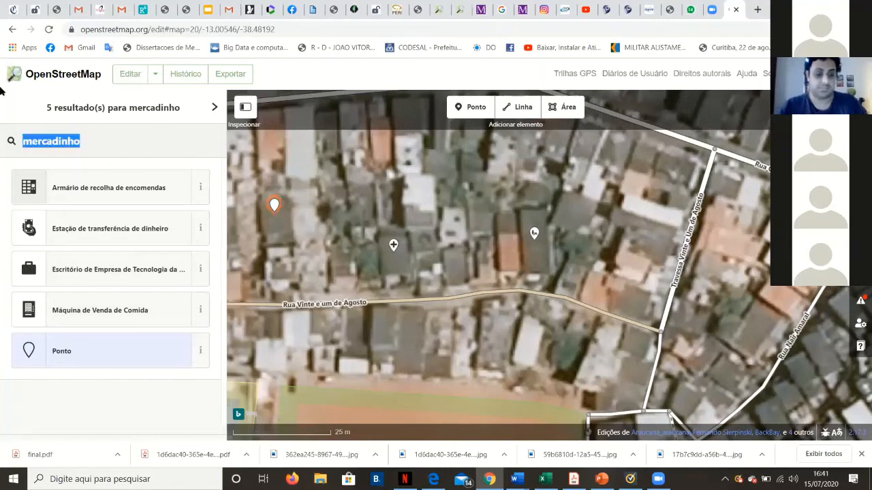
type("supermerc")
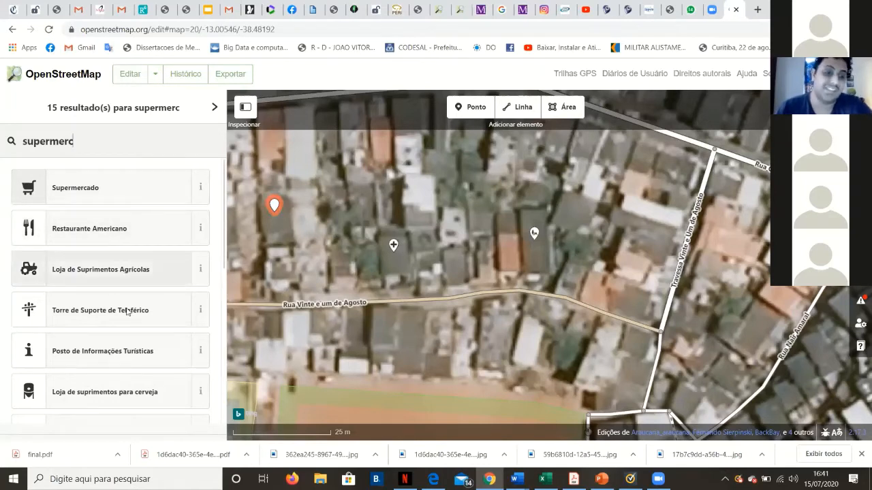
left_click(93, 193)
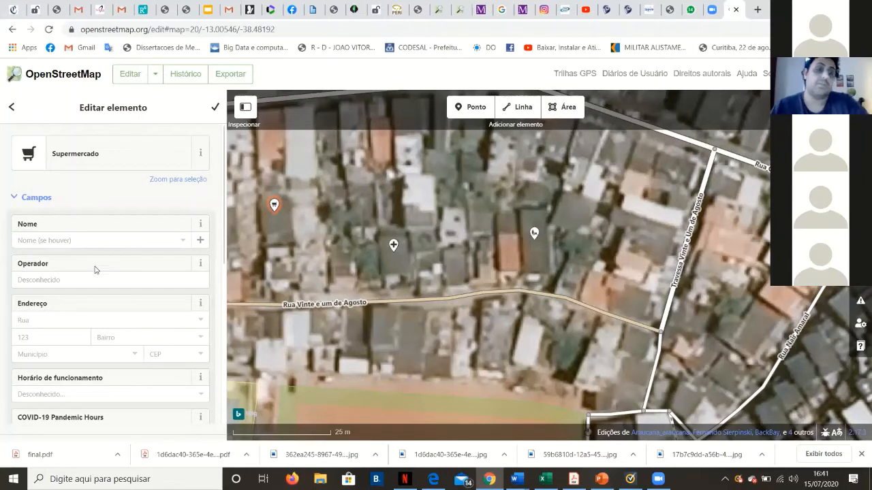
Review the supermarket point's name, operator, address, opening hours, COVID-19 hours, payment types and tag fields
scroll(96, 270, "down", 2)
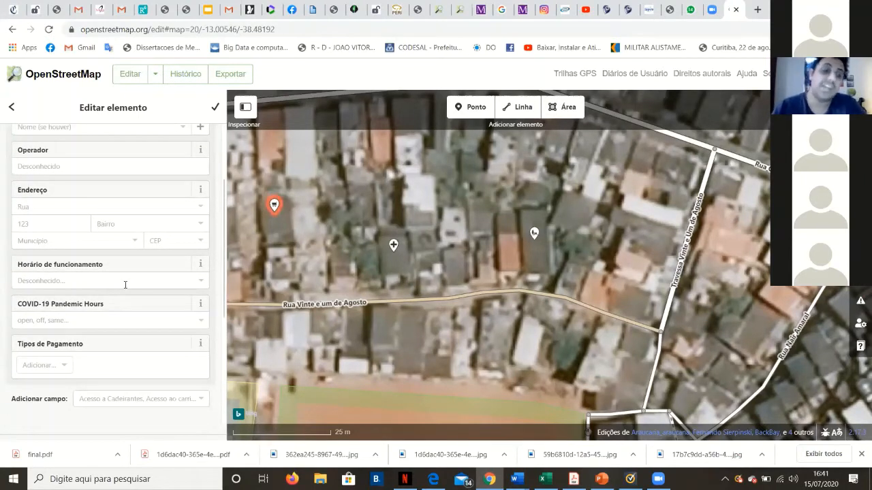
scroll(135, 307, "down", 1)
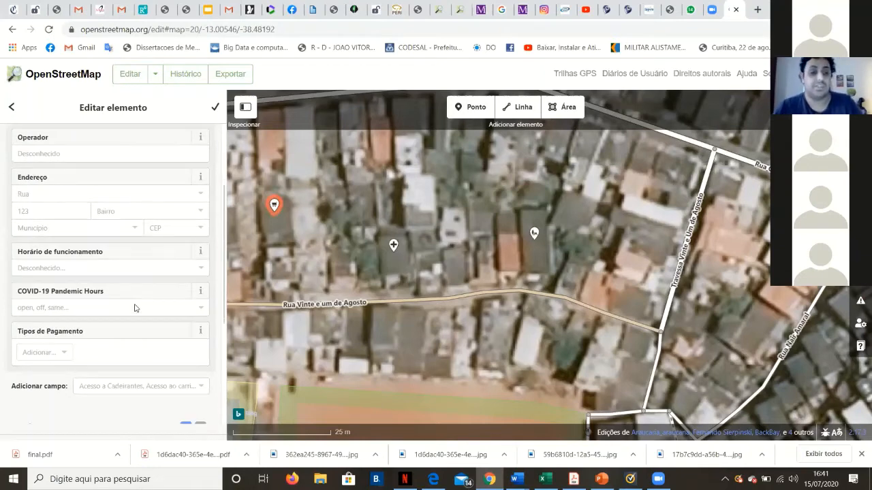
scroll(135, 308, "down", 2)
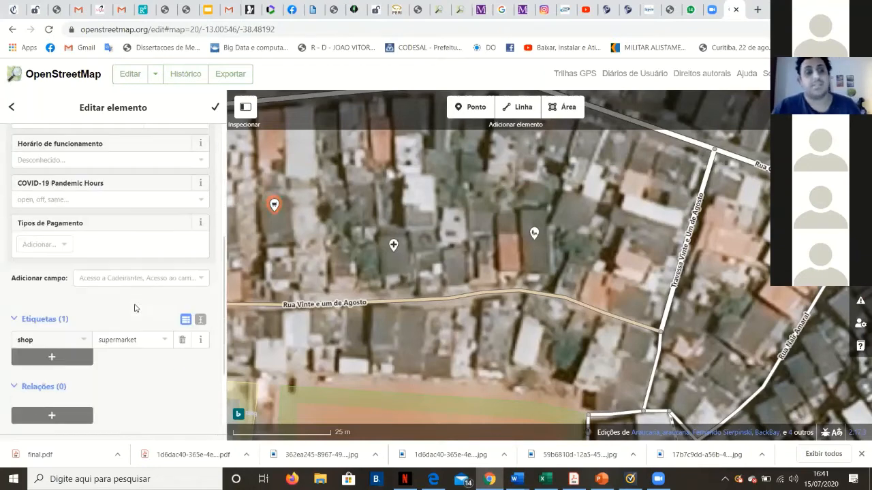
scroll(134, 308, "up", 5)
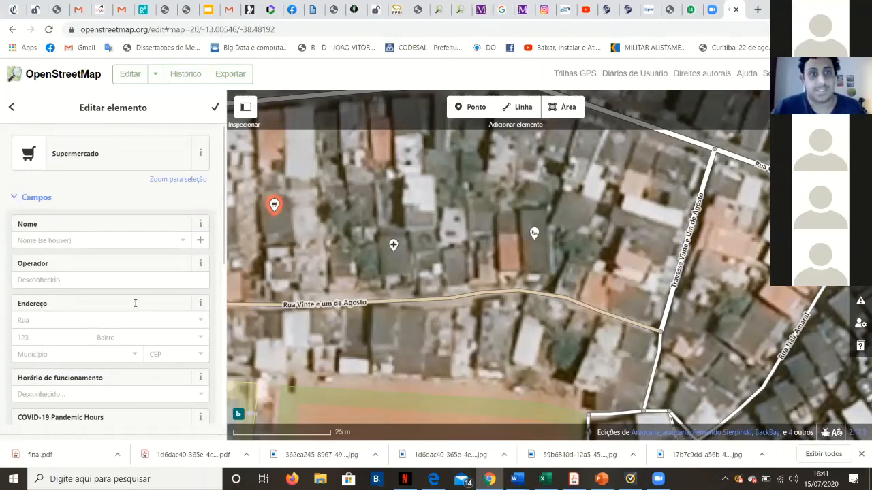
scroll(136, 237, "down", 4)
scroll(137, 239, "up", 4)
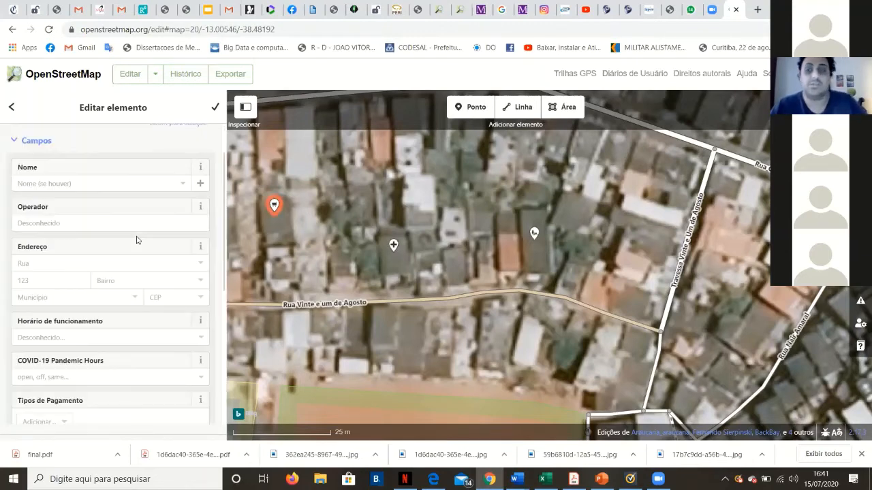
scroll(137, 238, "up", 1)
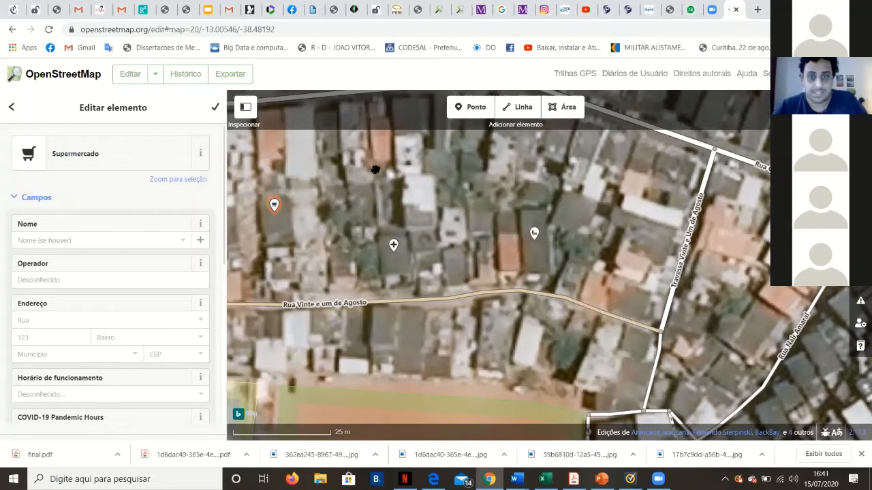
Draw a four-cornered area around the orange roof just south of Rua Coréia do Norte, north of the hospital point
left_click_drag(376, 169, 364, 198)
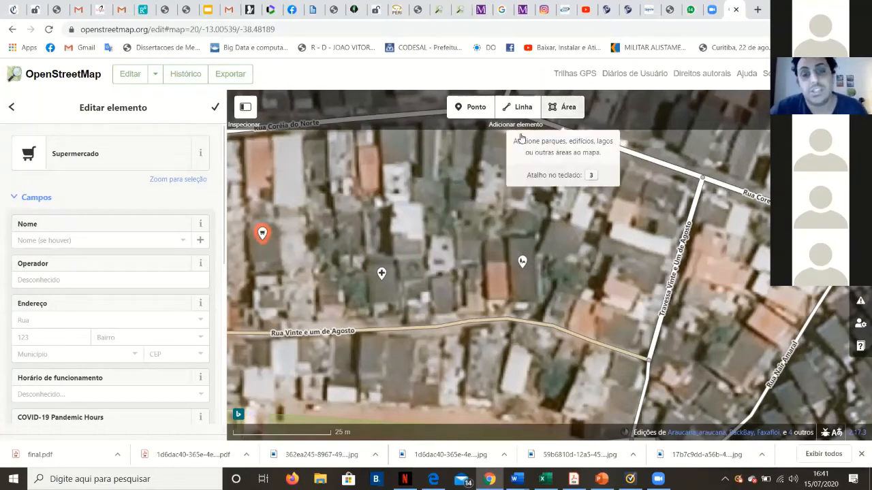
left_click(564, 109)
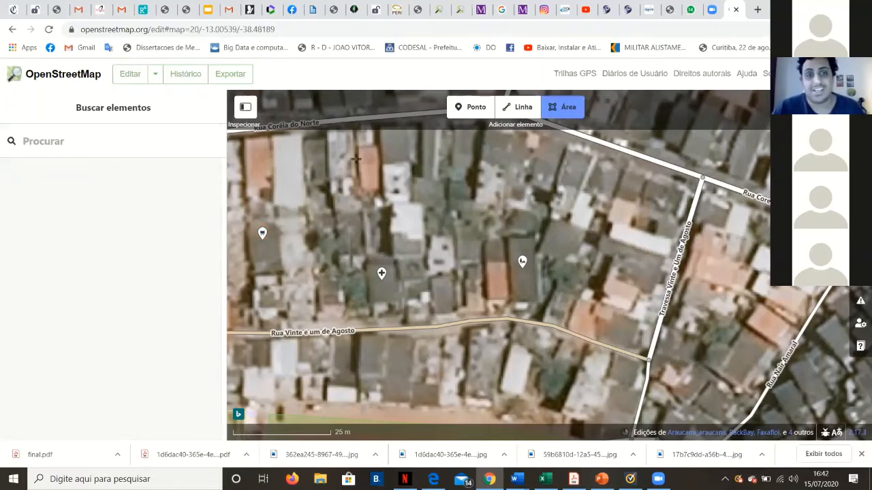
scroll(356, 151, "up", 2)
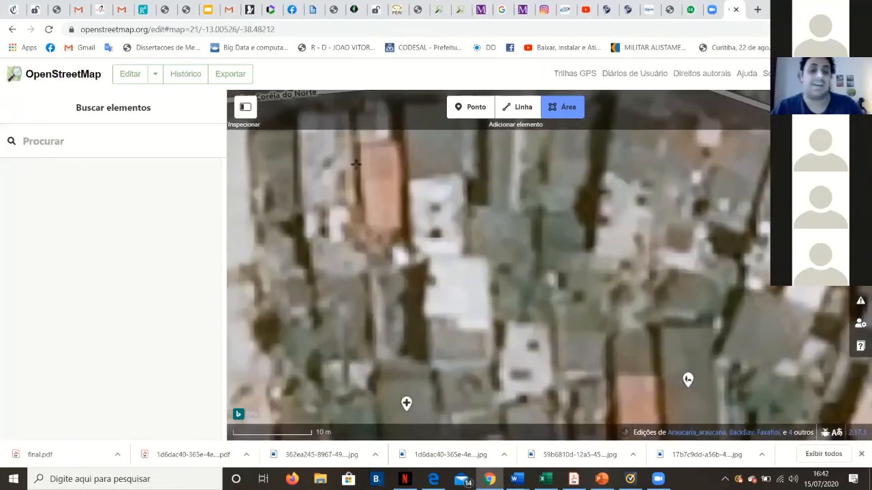
scroll(355, 164, "down", 2)
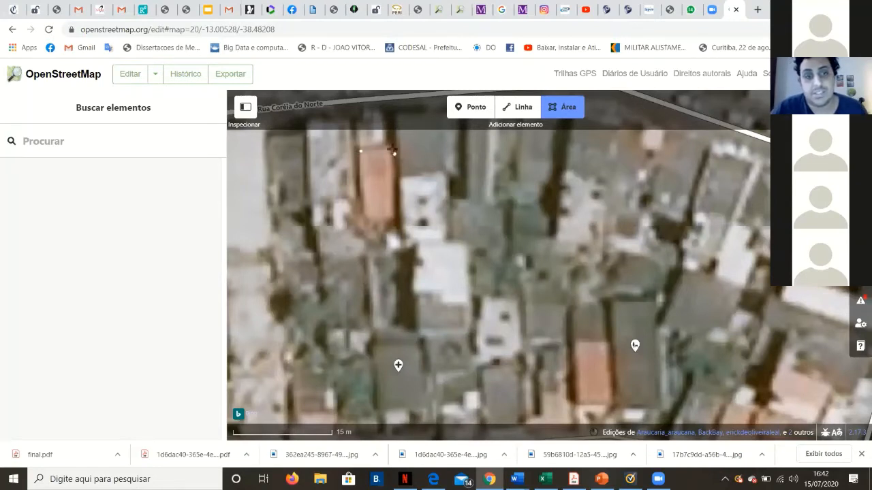
left_click(392, 149)
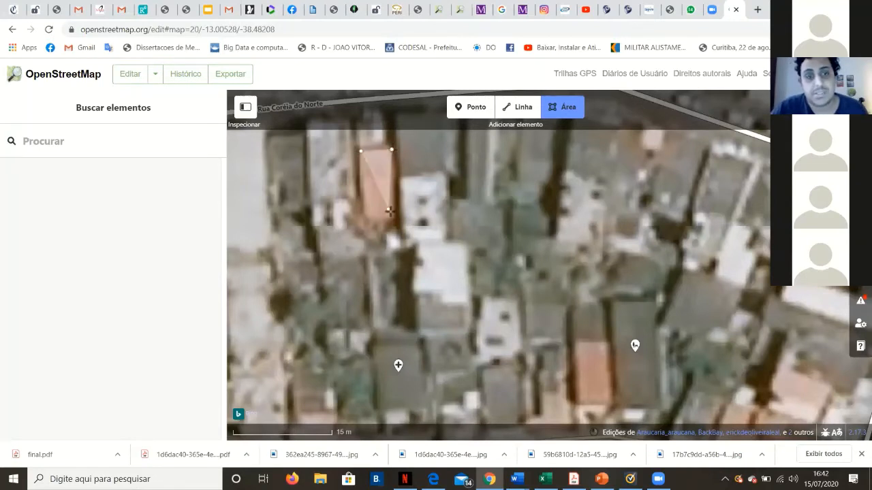
left_click(392, 216)
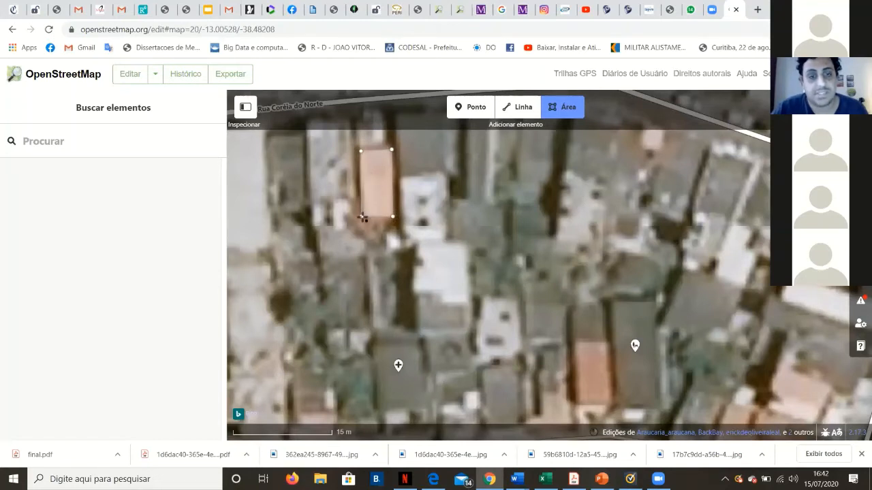
left_click(362, 217)
left_click(362, 217)
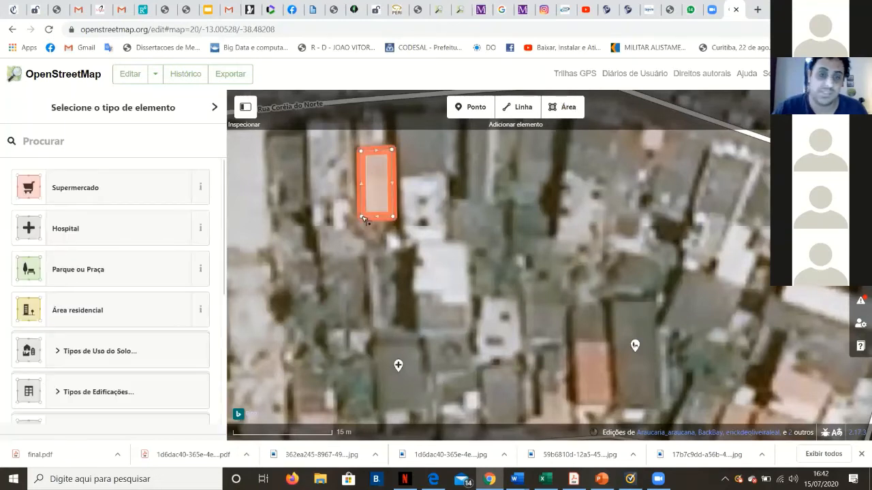
Browse the feature types available for the orange-roof area, set it to Supermercado and check its fields
left_click(378, 182)
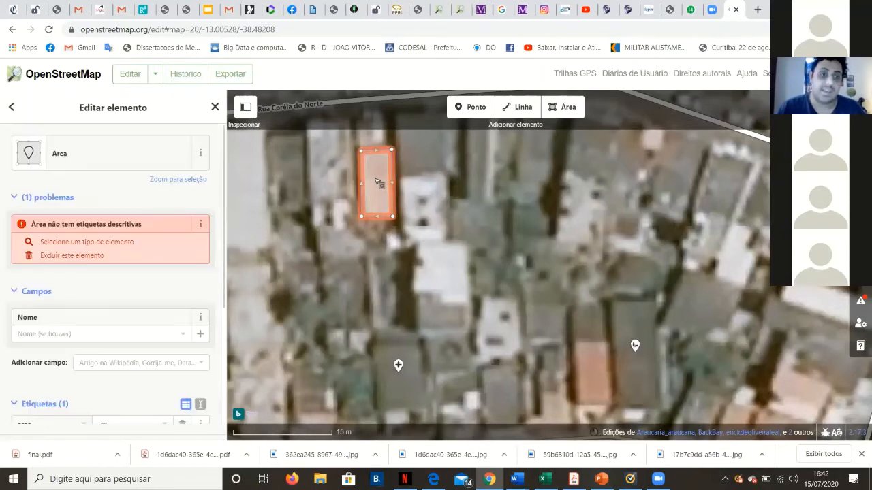
left_click(77, 243)
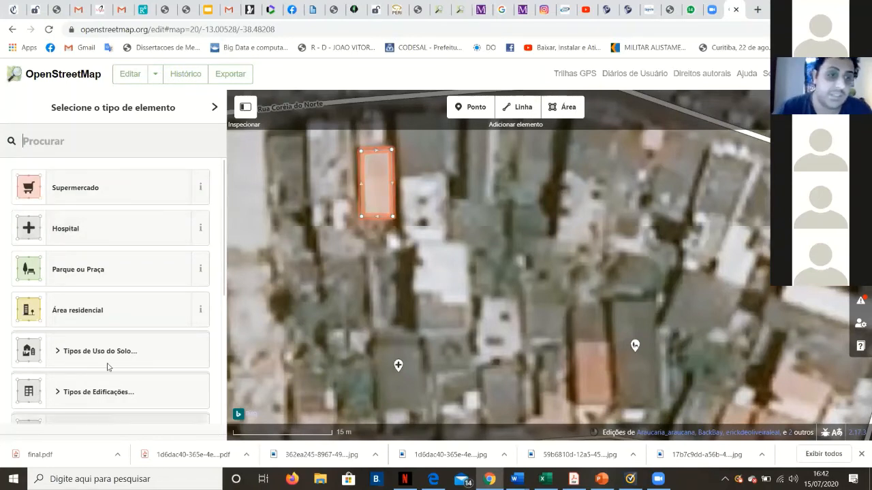
scroll(136, 266, "down", 2)
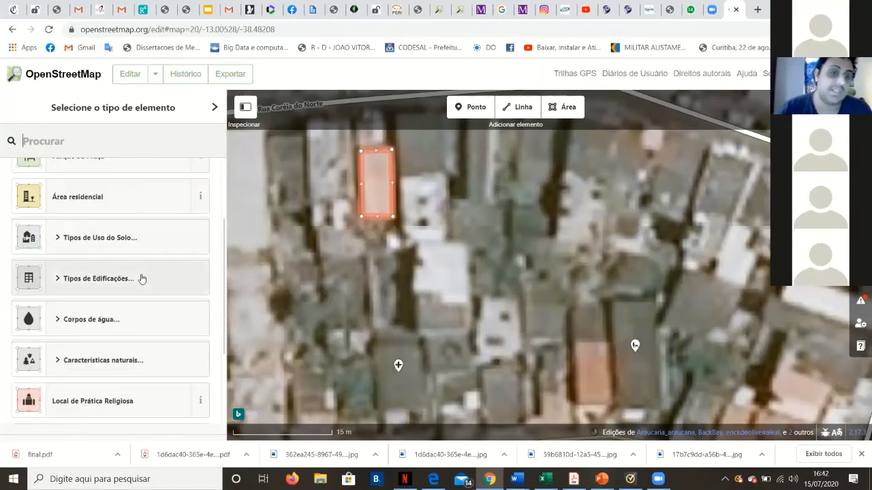
scroll(142, 278, "up", 2)
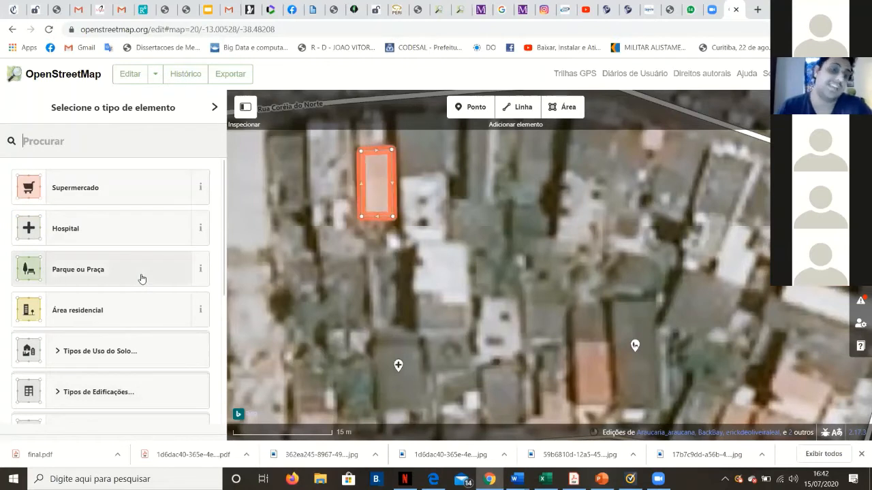
scroll(142, 279, "down", 1)
scroll(142, 278, "up", 1)
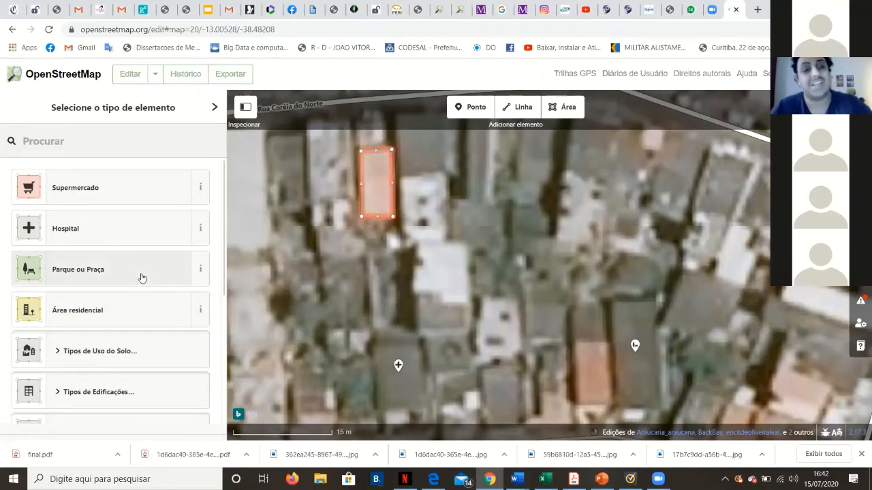
scroll(142, 279, "down", 1)
scroll(141, 279, "up", 1)
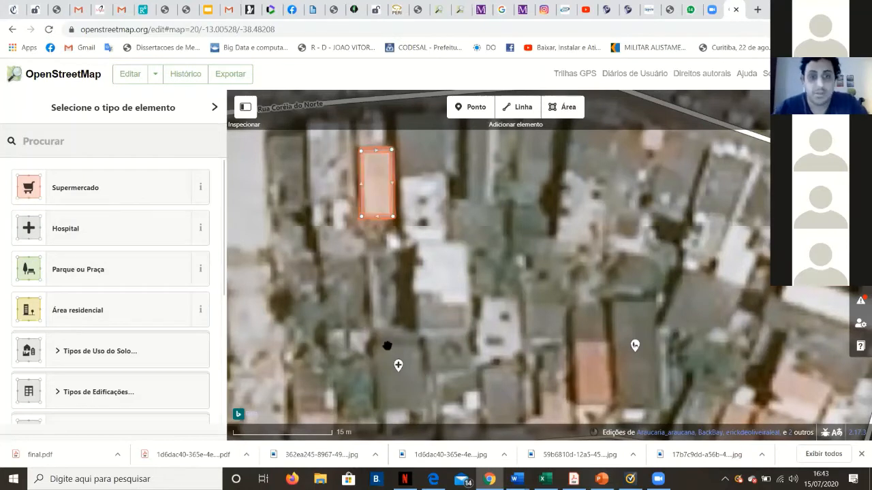
left_click(152, 268)
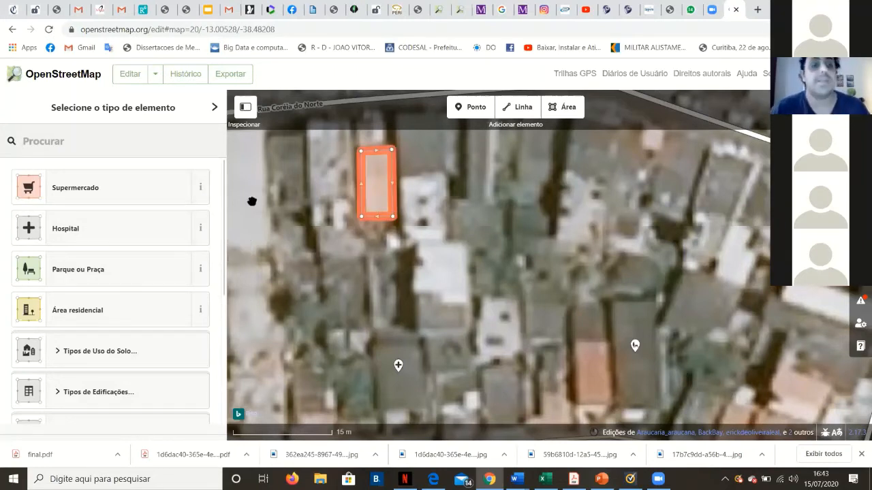
left_click(144, 208)
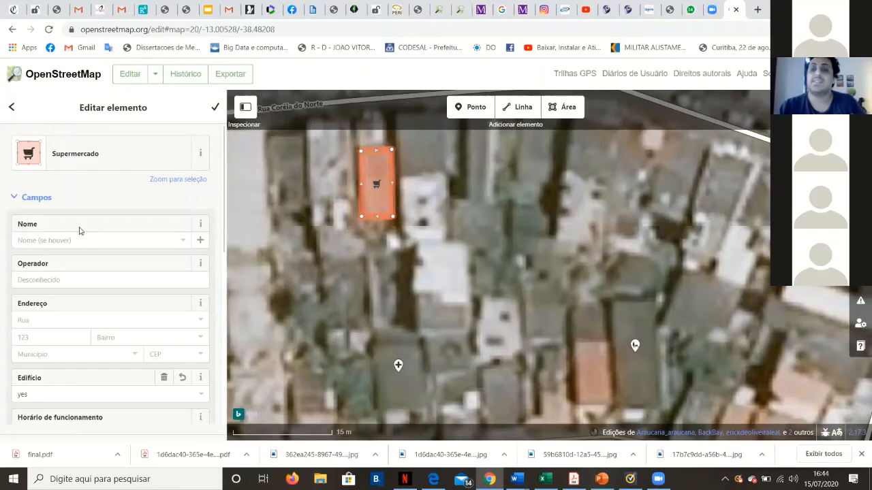
scroll(80, 227, "down", 1)
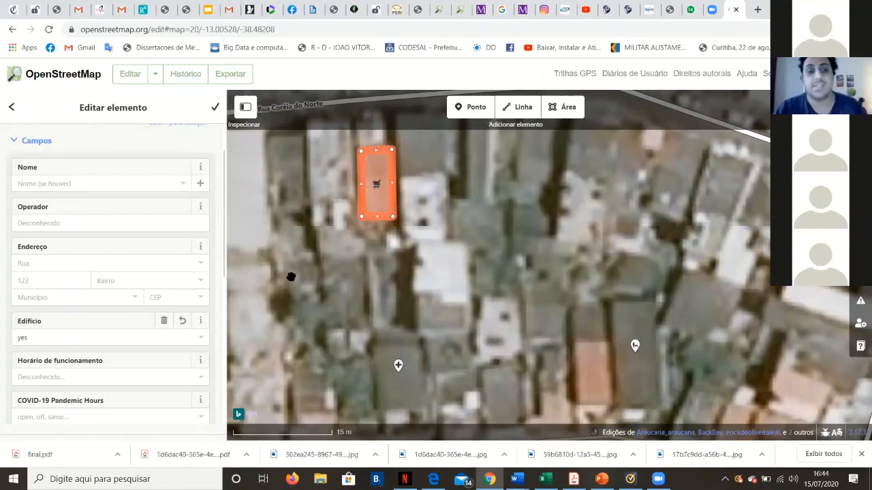
Draw a second four-cornered area over the grey roof east of the supermarket area
scroll(451, 190, "down", 2)
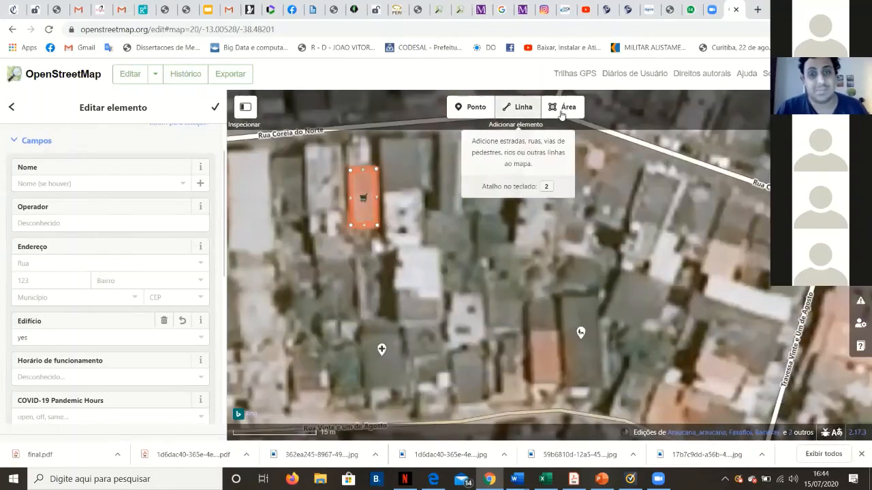
key("3")
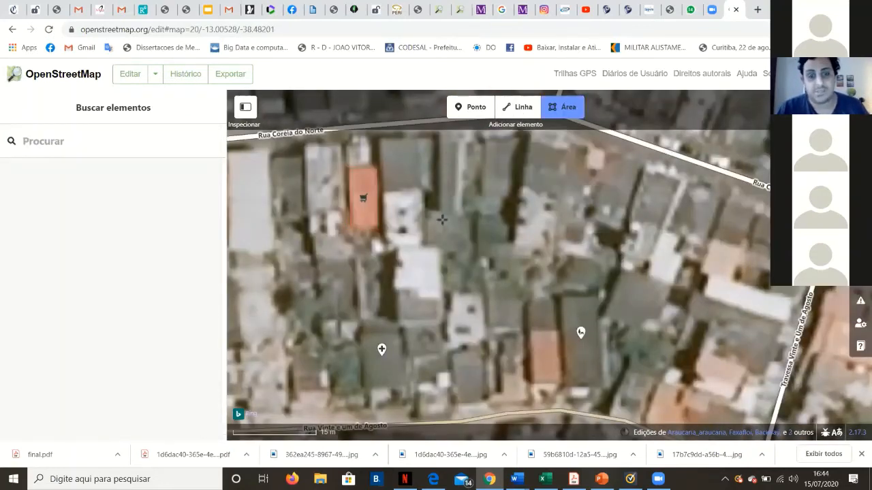
left_click(445, 216)
left_click(492, 213)
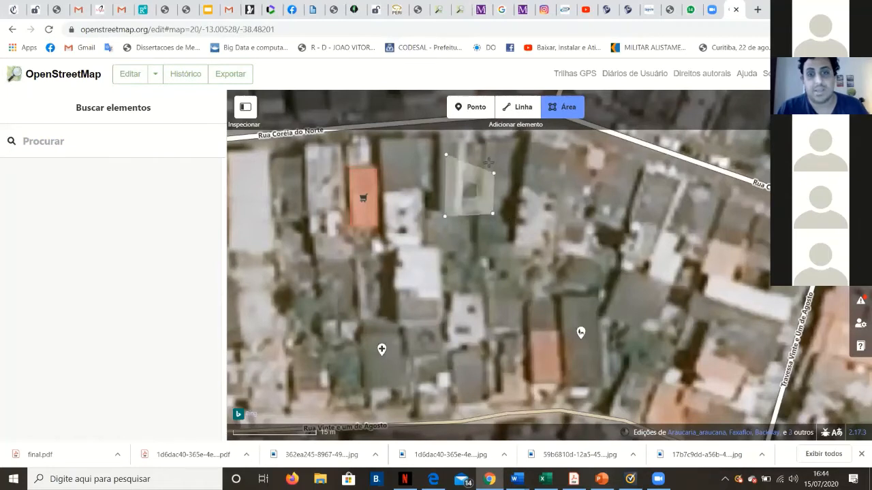
left_click(488, 162)
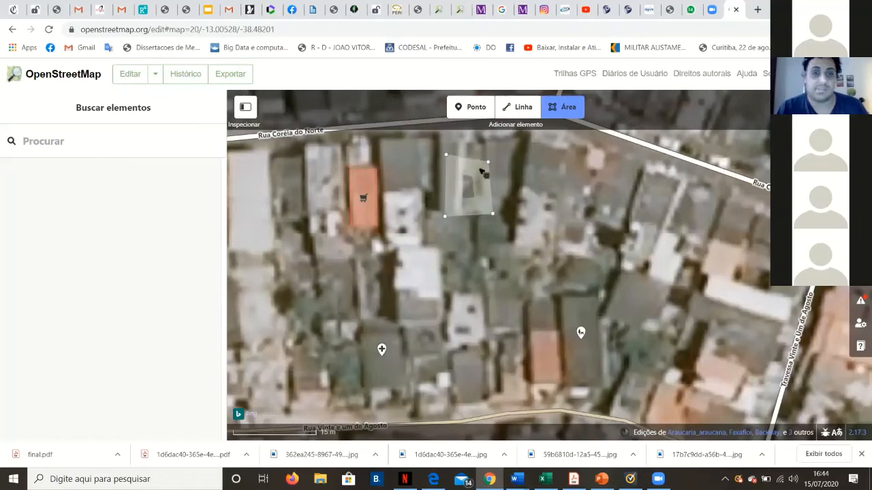
key("Return")
Set the second area's feature type to Hospital and deselect it
left_click(457, 194)
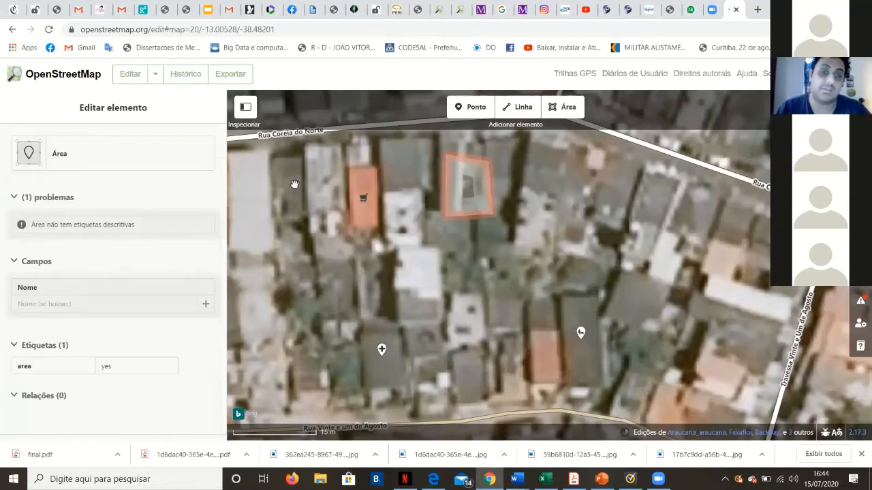
left_click(449, 189)
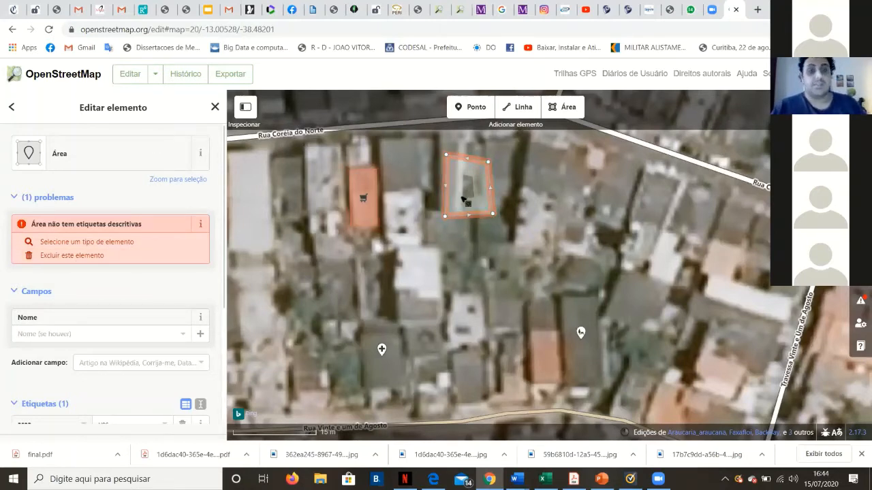
left_click(96, 243)
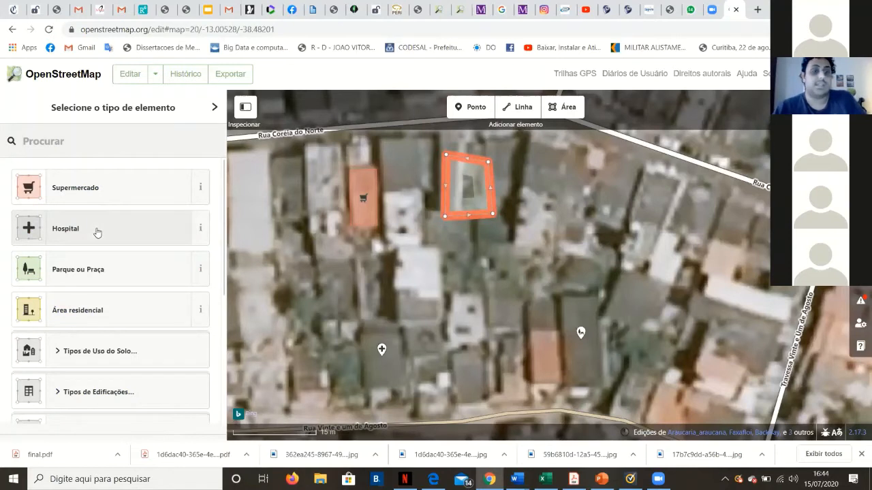
left_click(97, 233)
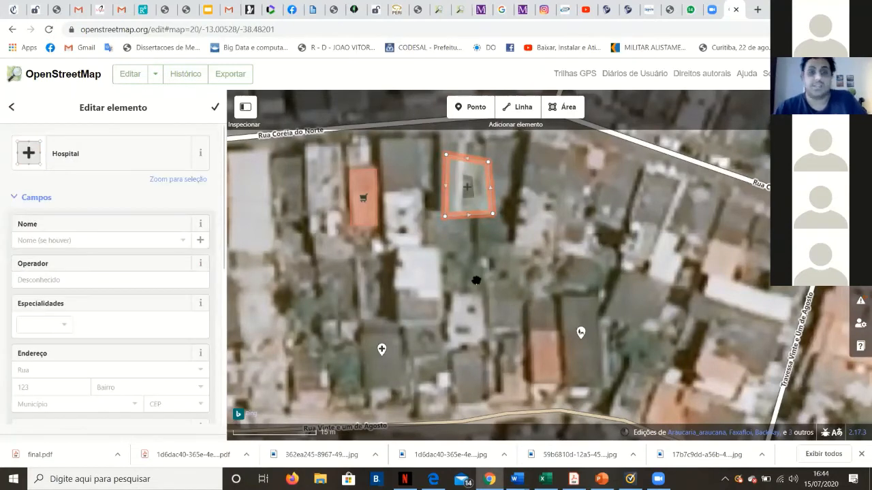
left_click(460, 276)
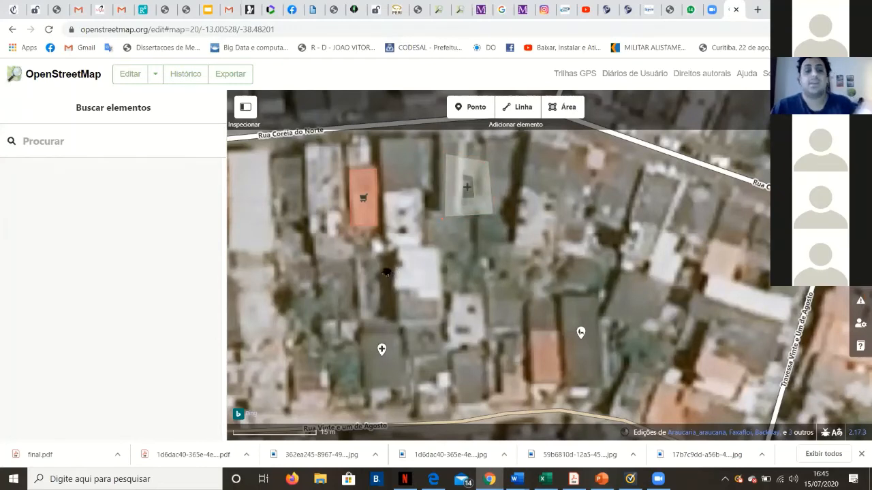
Inspect the hospital and supermarket areas on the map alongside the points placed nearby
left_click(457, 201)
left_click(461, 230)
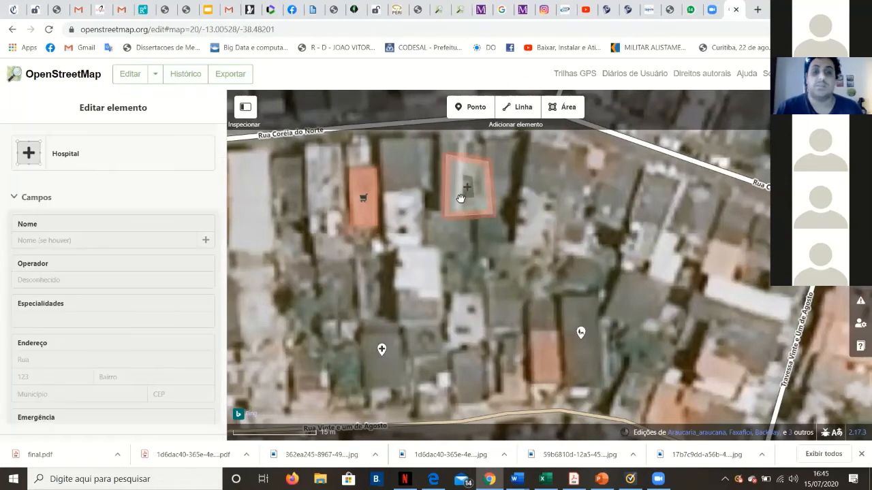
left_click(365, 206)
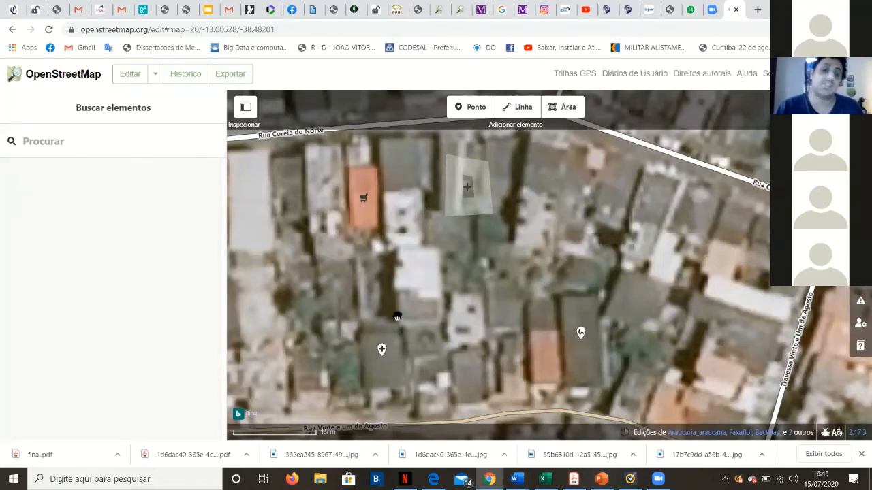
scroll(400, 318, "down", 2)
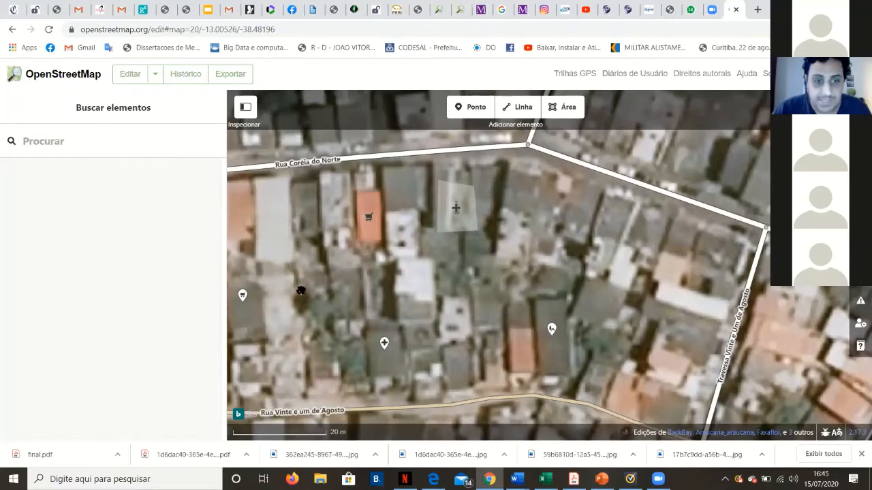
scroll(302, 291, "down", 2)
scroll(326, 293, "up", 2)
left_click_drag(356, 312, 326, 294)
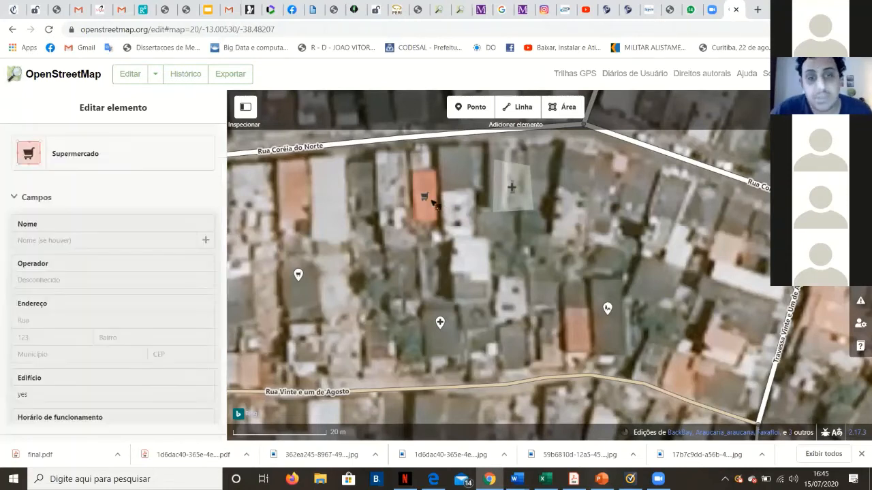
Check the attribute fields of the supermarket and hospital areas one after the other and clear the selection
left_click(430, 201)
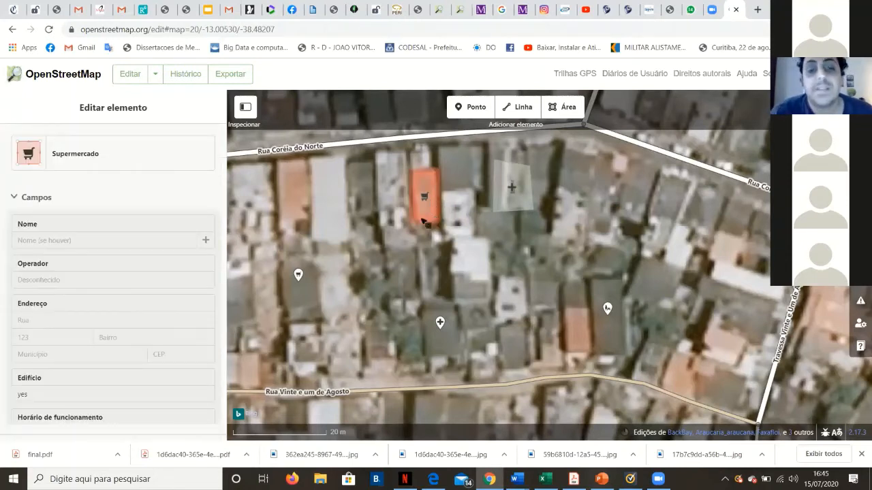
left_click(507, 202)
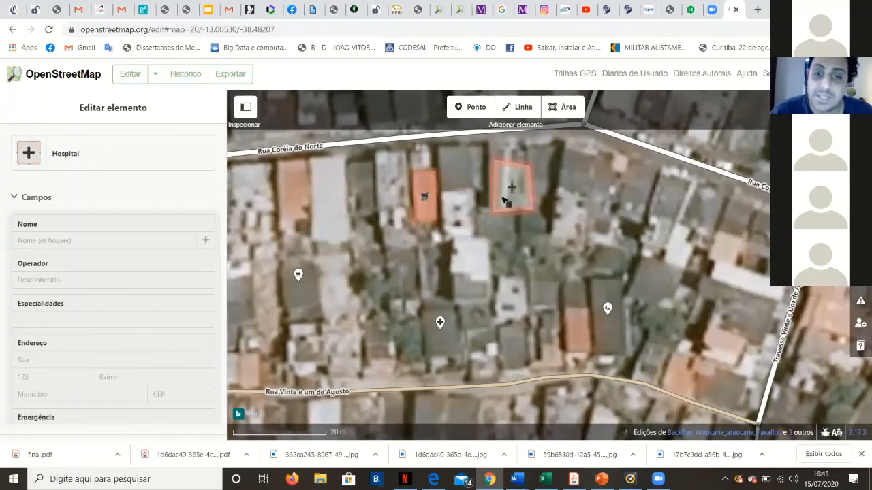
left_click(523, 245)
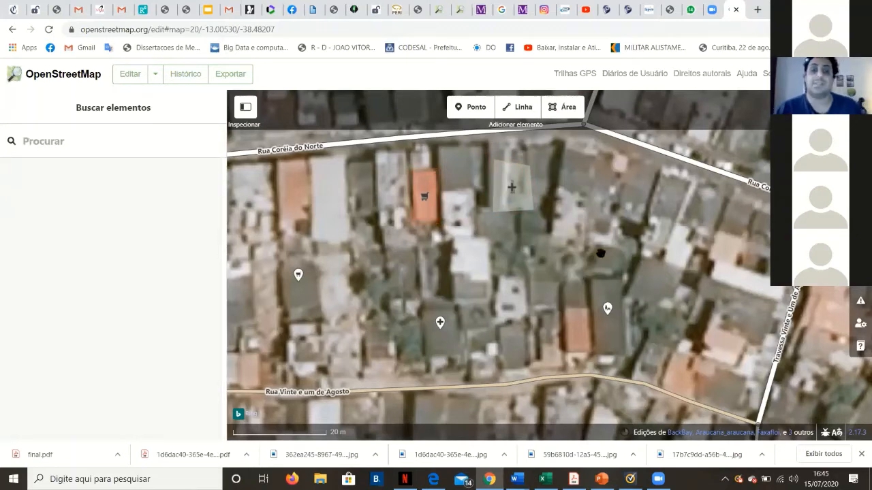
Move the park point onto the neighbouring orange roof to the west and check which operations it offers
left_click(608, 310)
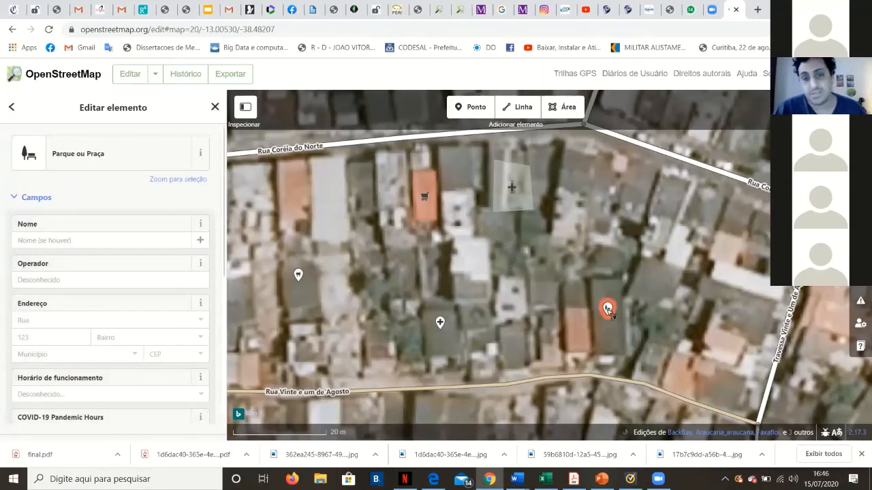
mouse_move(609, 311)
left_mouse_down()
mouse_move(593, 293)
mouse_move(610, 305)
mouse_move(602, 280)
mouse_move(622, 235)
mouse_move(600, 191)
mouse_move(610, 310)
mouse_move(578, 323)
left_mouse_up()
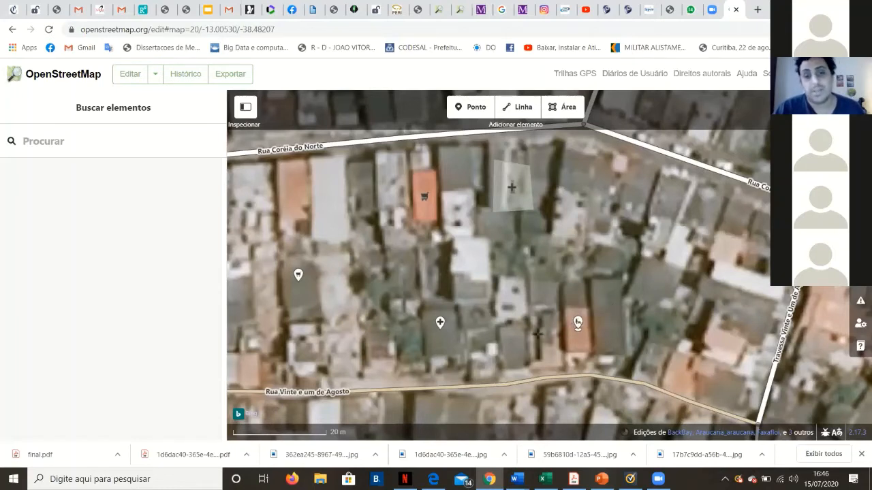
right_click(577, 323)
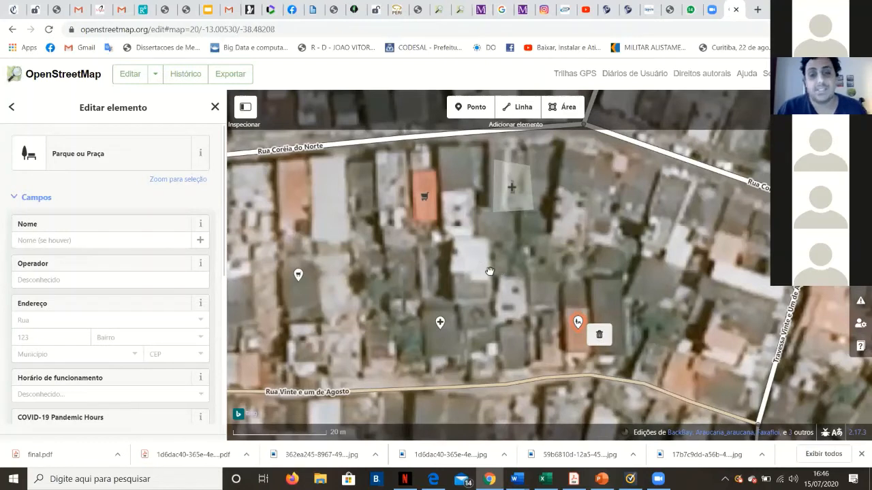
left_click_drag(490, 272, 498, 284)
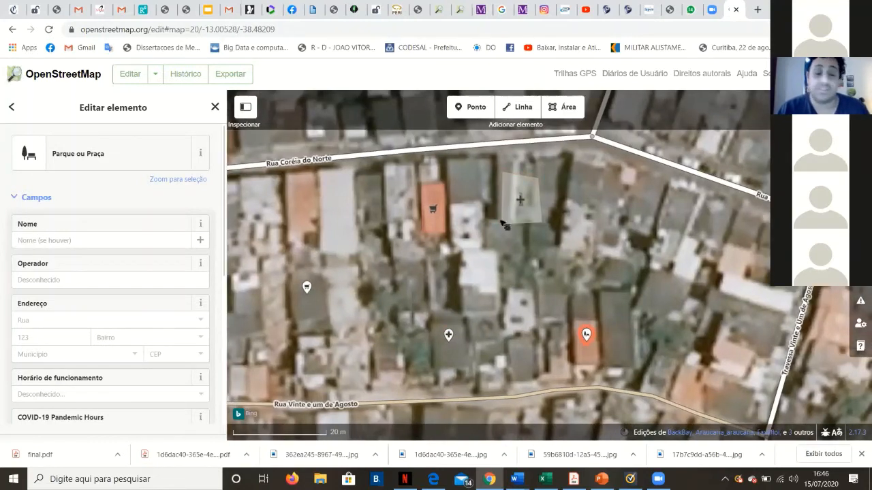
Move the hospital area onto the orange-roof building at the western end of the block along Rua Coréia do Norte
left_click(511, 202)
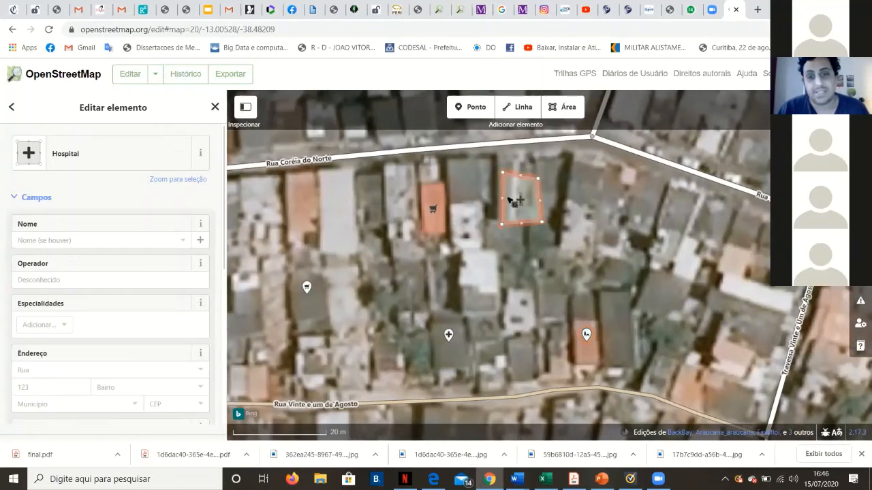
right_click(510, 200)
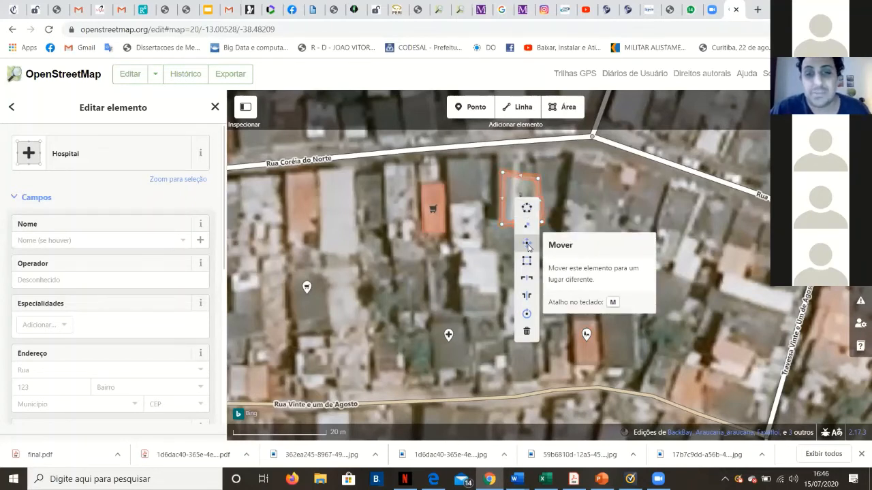
left_click(527, 245)
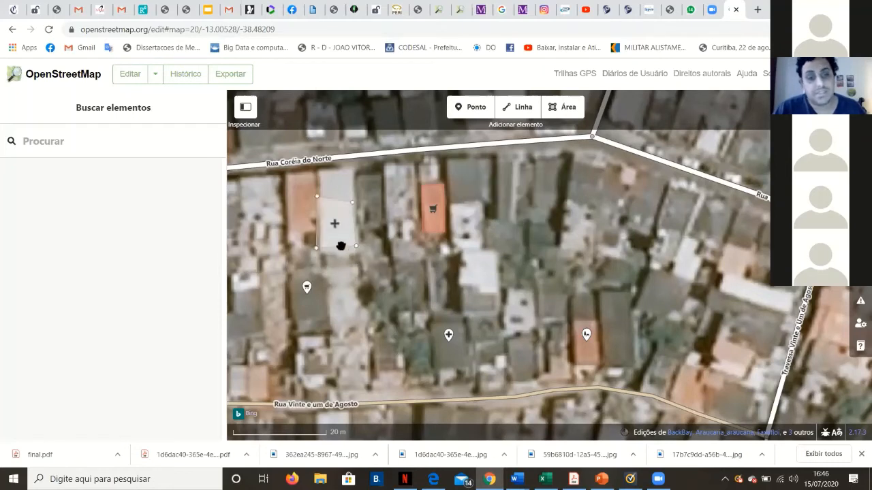
left_click(307, 232)
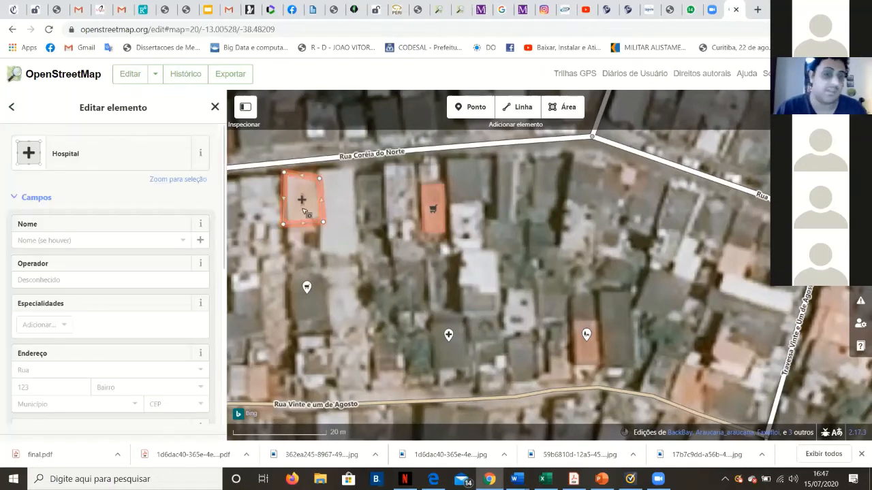
Square the hospital area's corners with Ortogonalizar and rotate the area into a diamond orientation
right_click(314, 219)
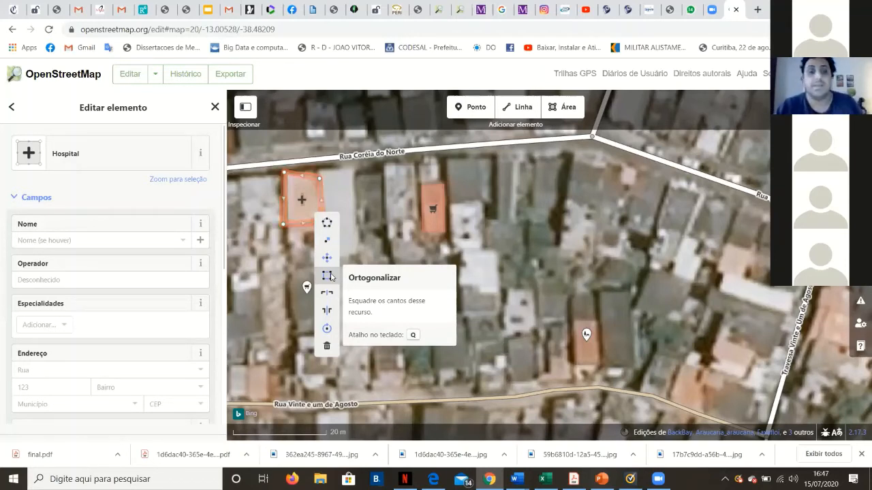
left_click(326, 275)
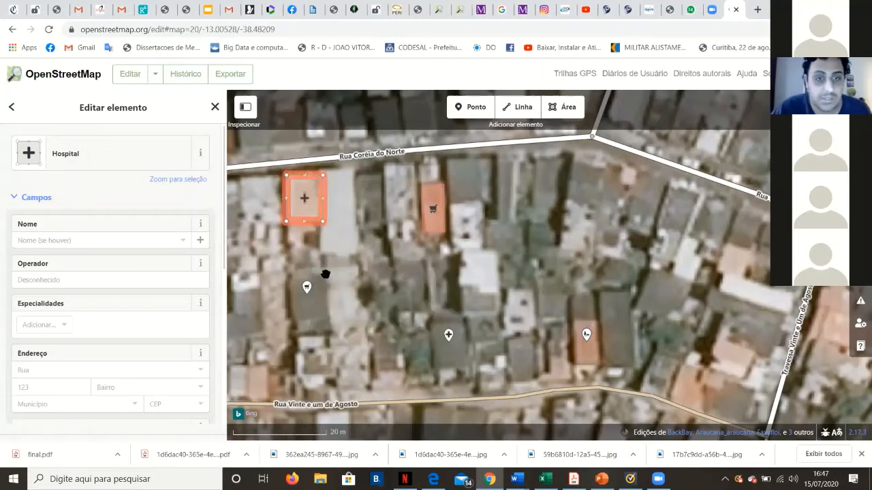
right_click(304, 215)
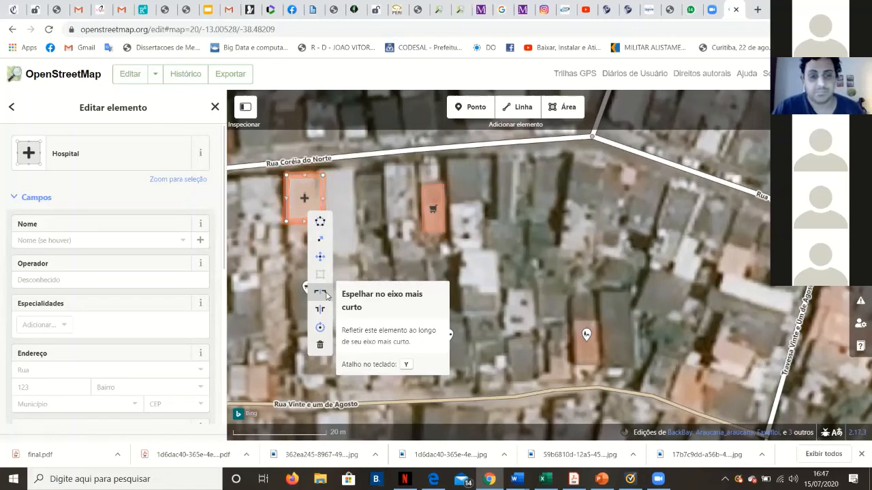
left_click(320, 328)
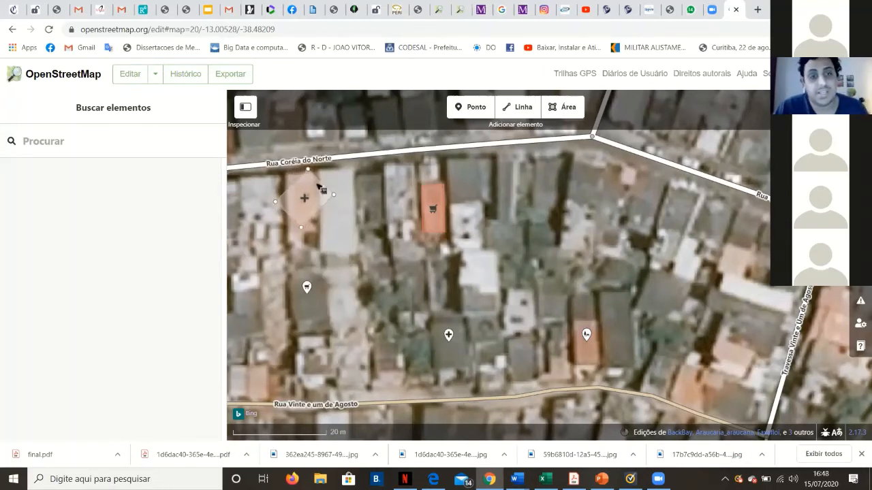
left_click(318, 188)
left_click(342, 234)
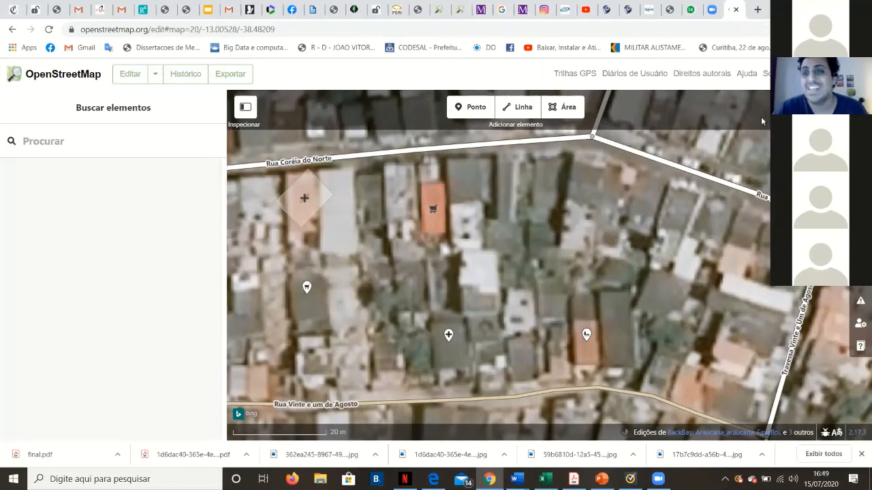
Start submitting the edits to OpenStreetMap with the changeset comment "Alterações realizadas na webnar 15/07"
key("ctrl+s")
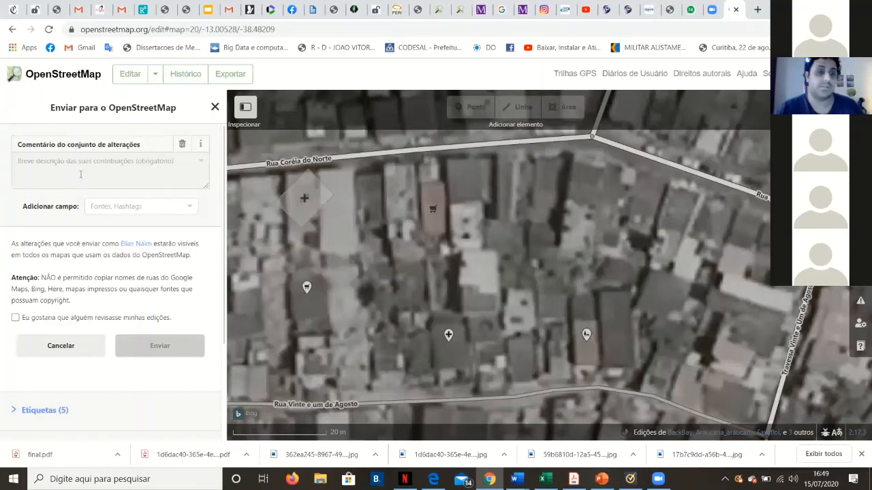
left_click(107, 170)
left_click(107, 171)
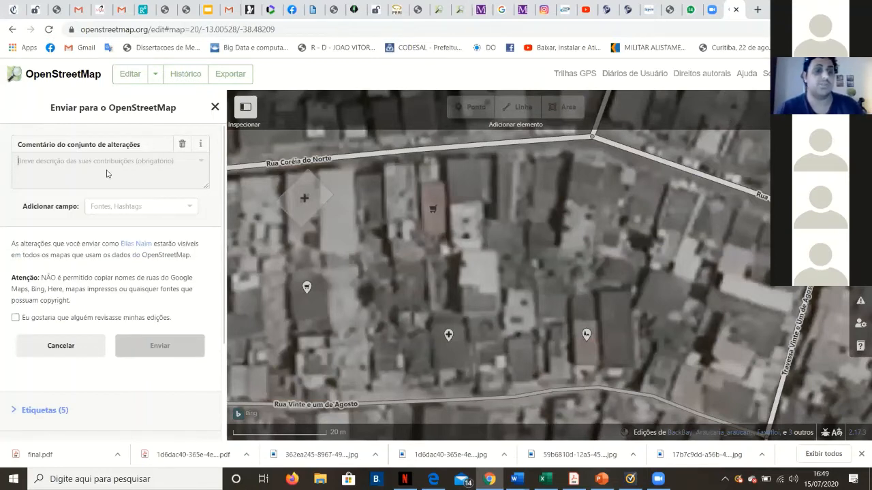
type("Alte")
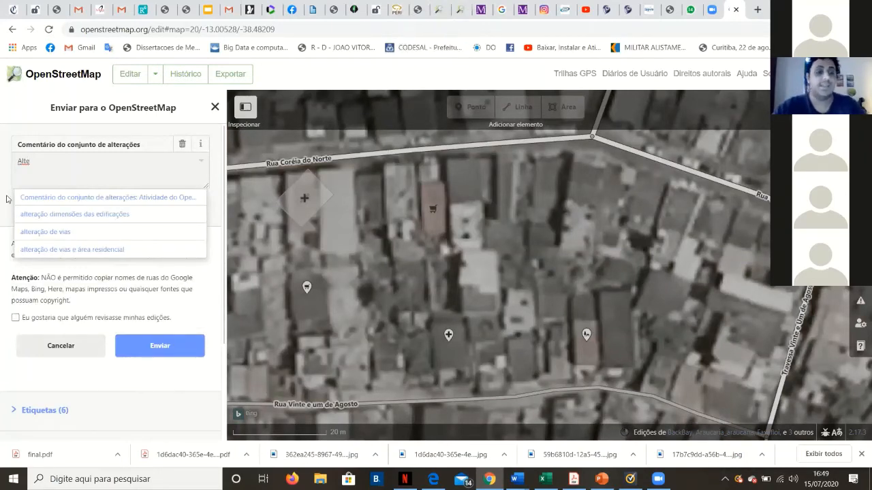
type("rações")
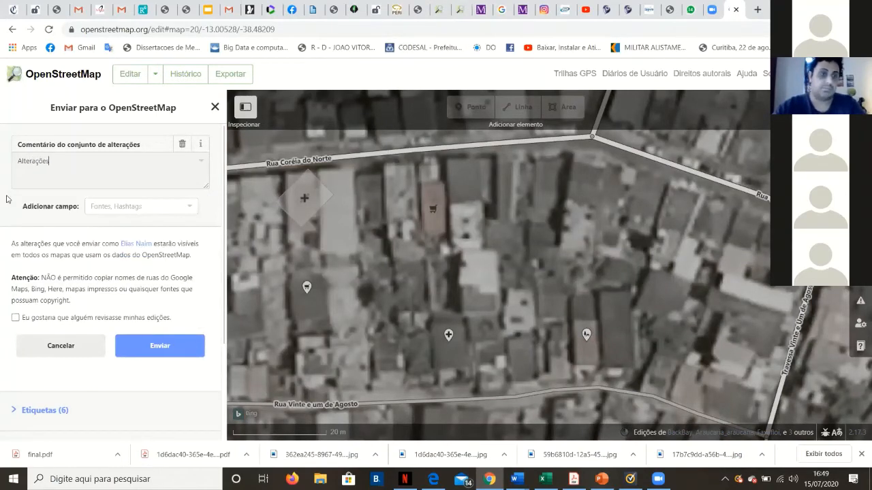
type(" realiza")
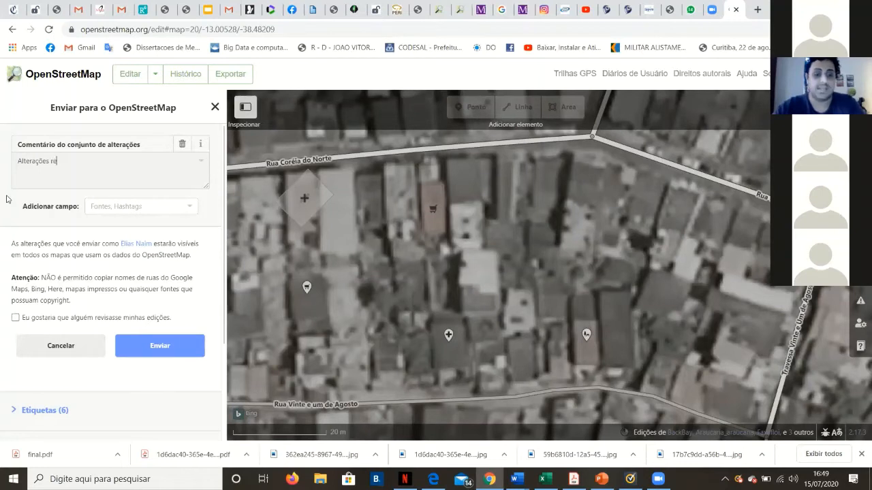
type("s na we")
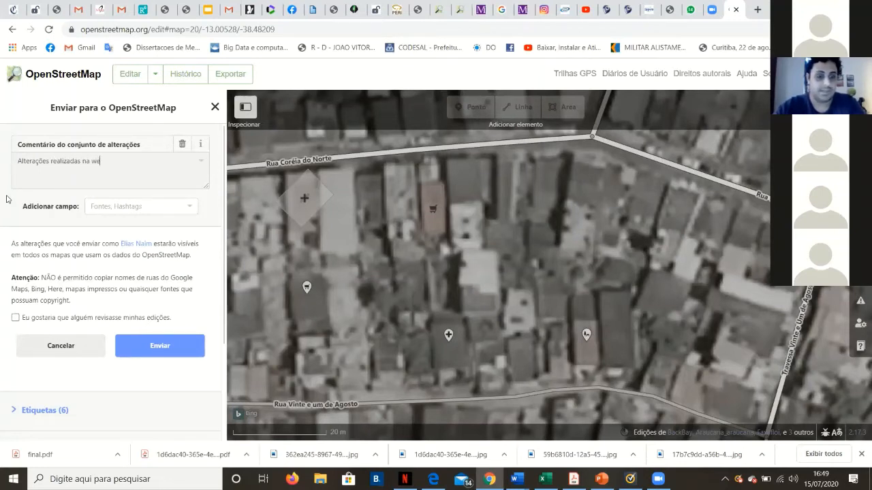
type("bnar 1")
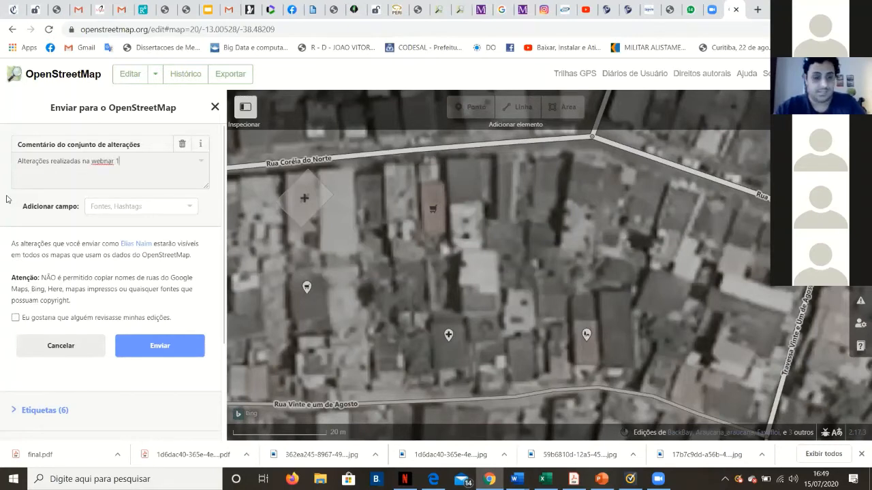
type("5/07")
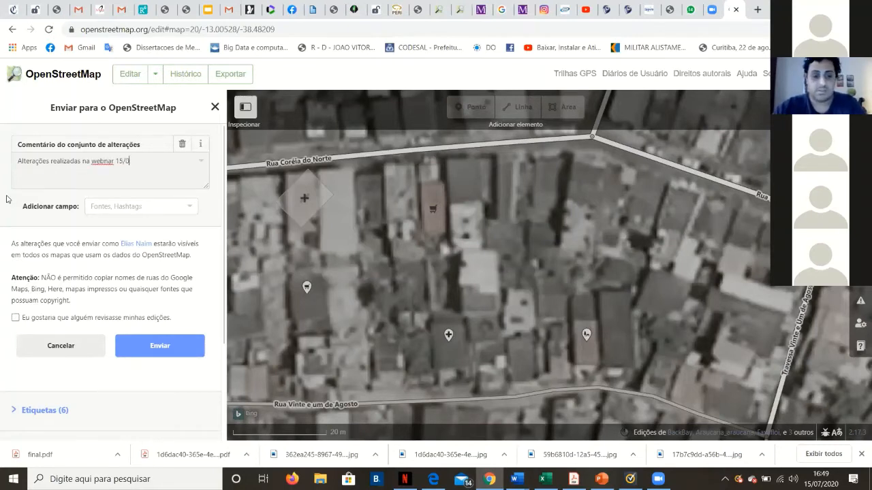
Review the additional changeset fields, Fontes and Hashtags, and the suggested earlier comments
left_click(127, 205)
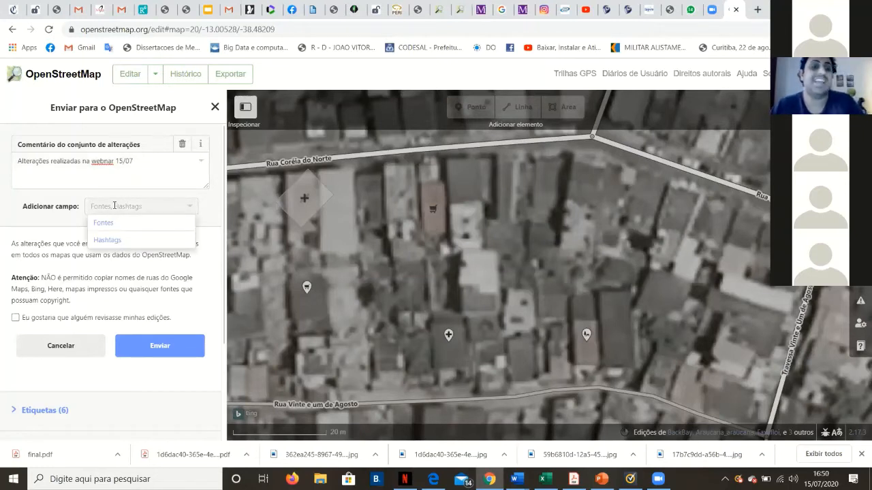
left_click(114, 206)
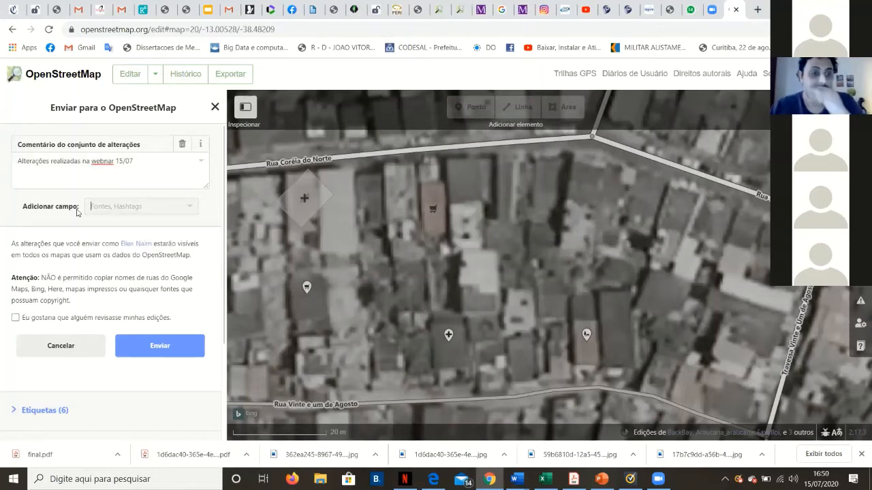
left_click(151, 162)
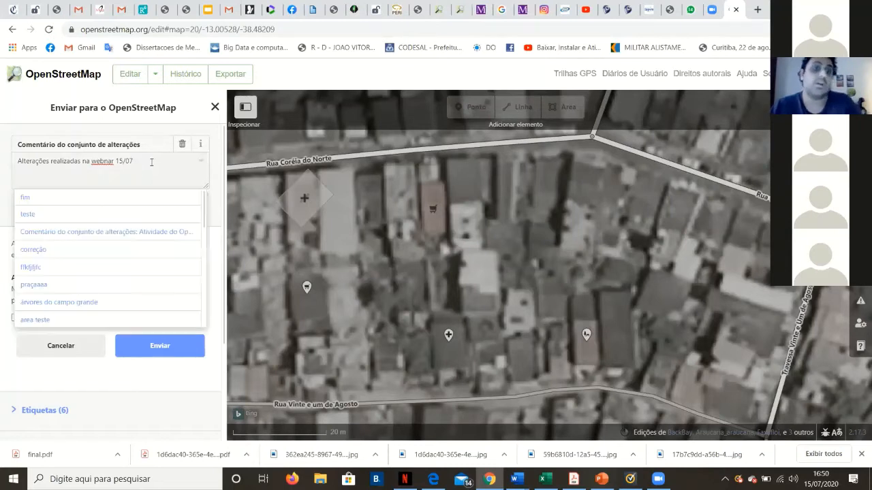
left_click(66, 164)
left_click(121, 206)
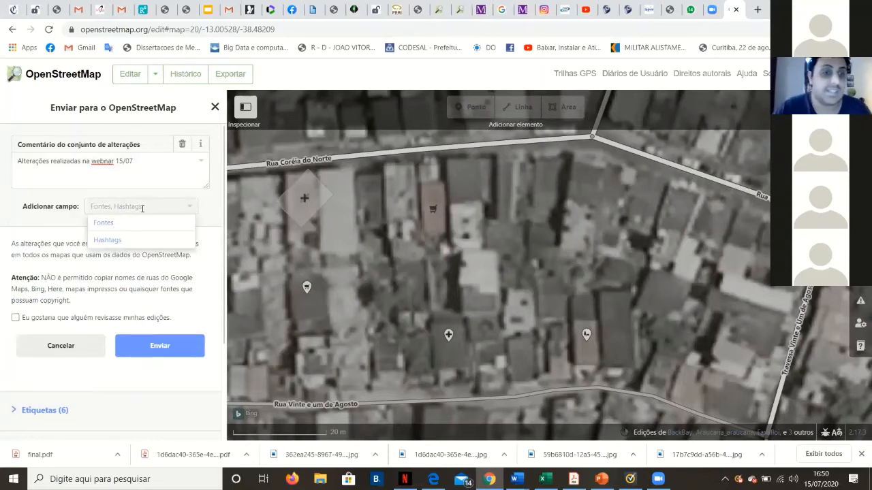
Enter "#webnar" as the additional field of the changeset
left_click(184, 208)
left_click(163, 201)
type("#")
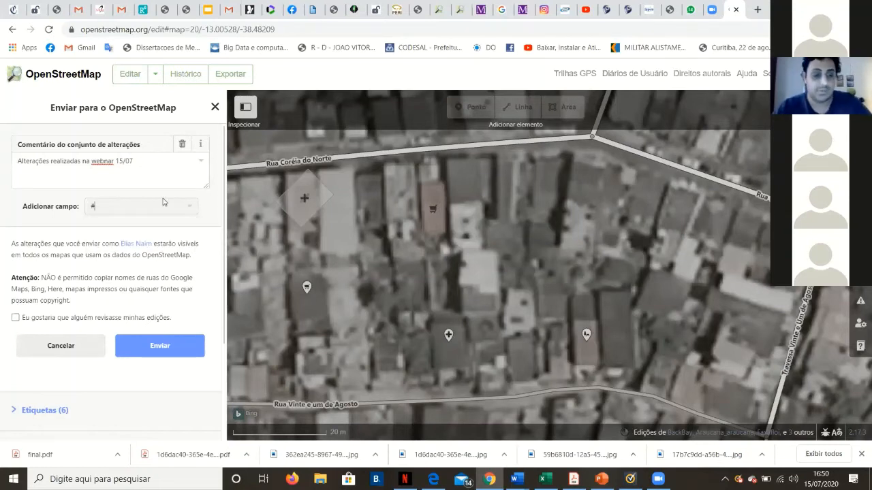
type("webn")
key("BackSpace")
key("BackSpace")
key("BackSpace")
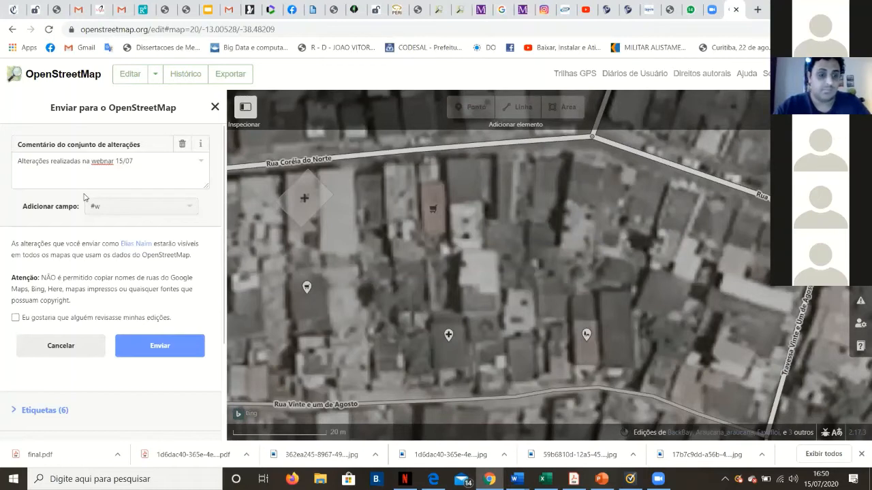
type("eb")
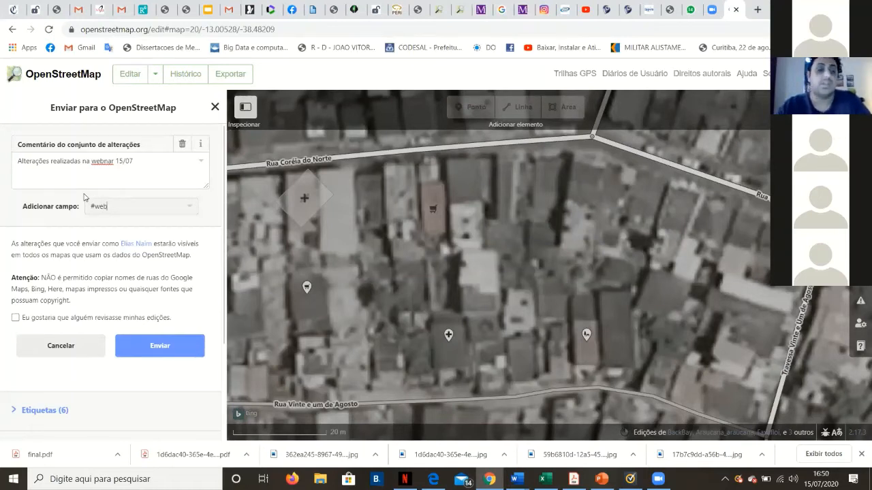
type("anar")
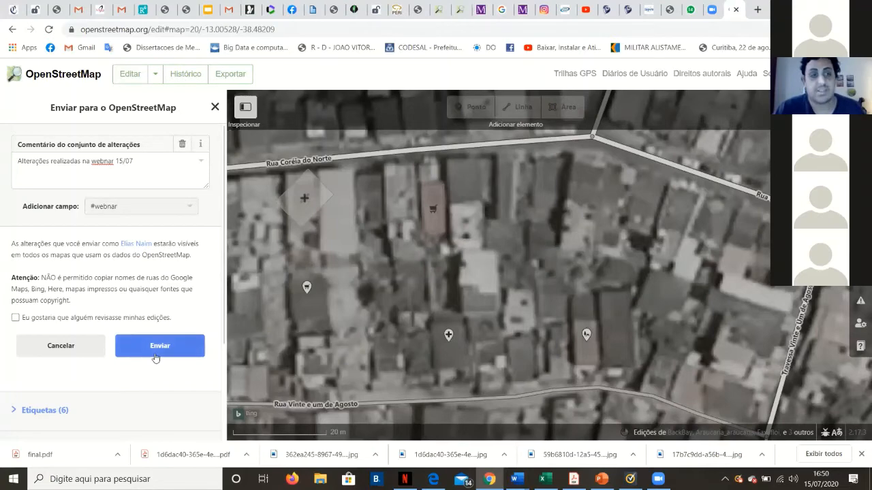
left_click(155, 355)
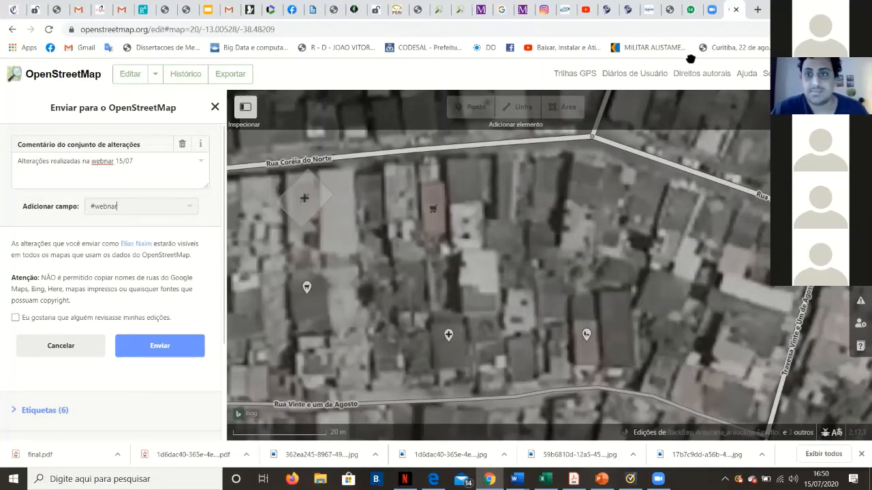
left_click(178, 346)
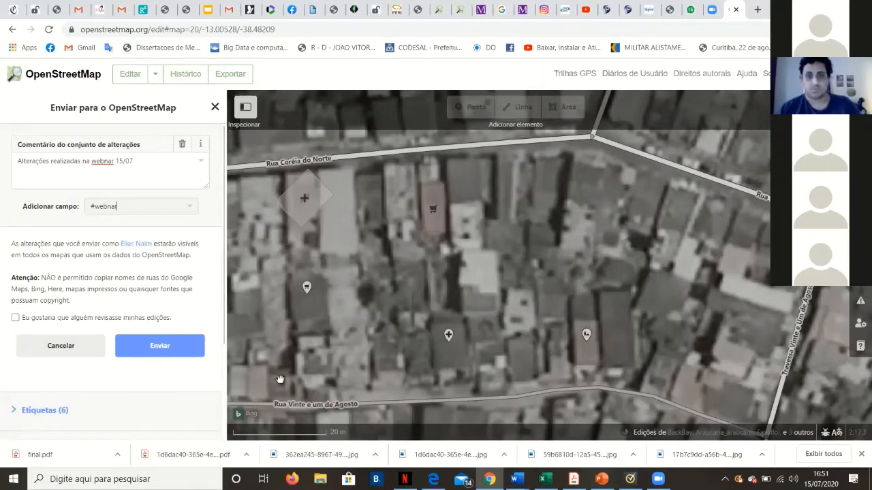
left_click(503, 308)
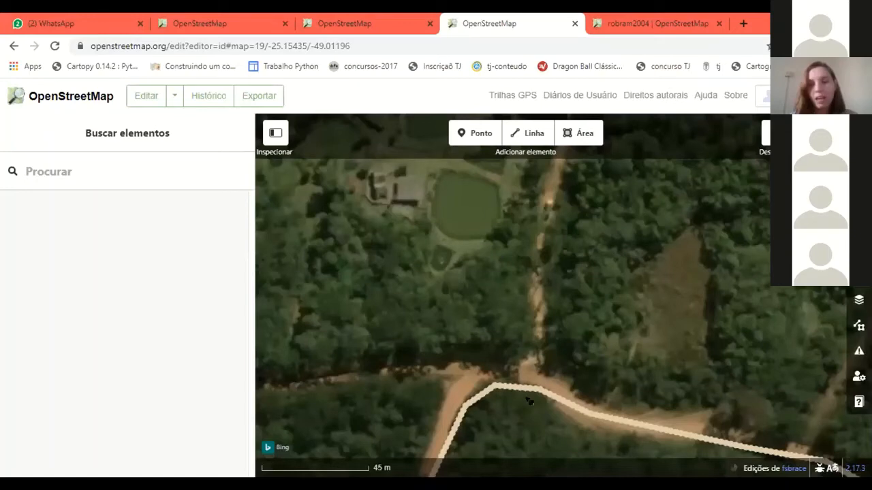
Open the background imagery settings for the area around the road junction and shift the Bing imagery offset to 0, -3.73
left_click_drag(535, 386, 535, 342)
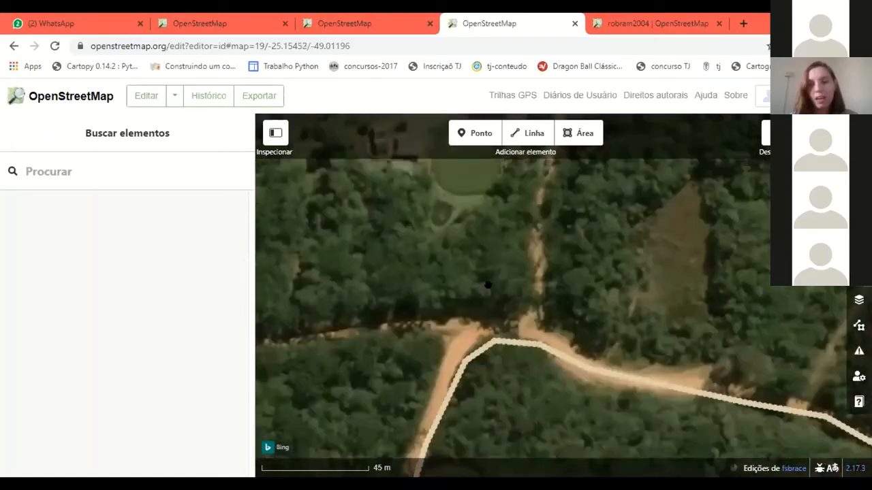
left_click_drag(441, 248, 458, 277)
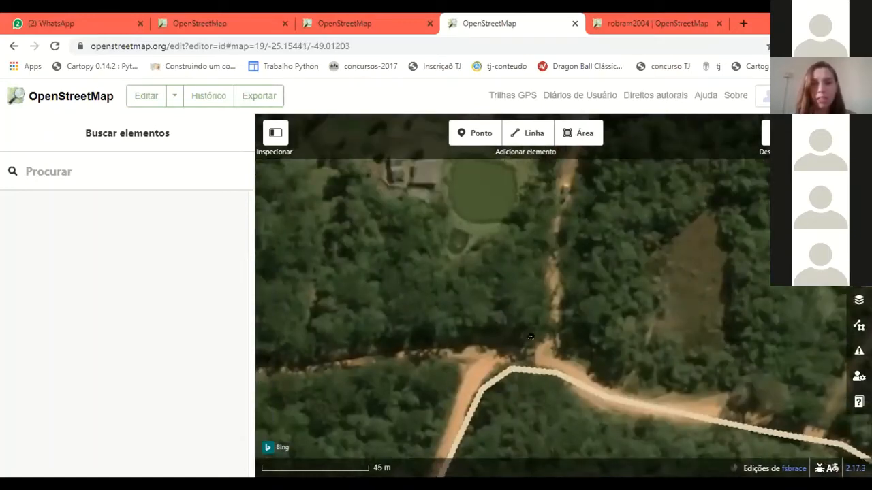
left_click_drag(598, 219, 607, 254)
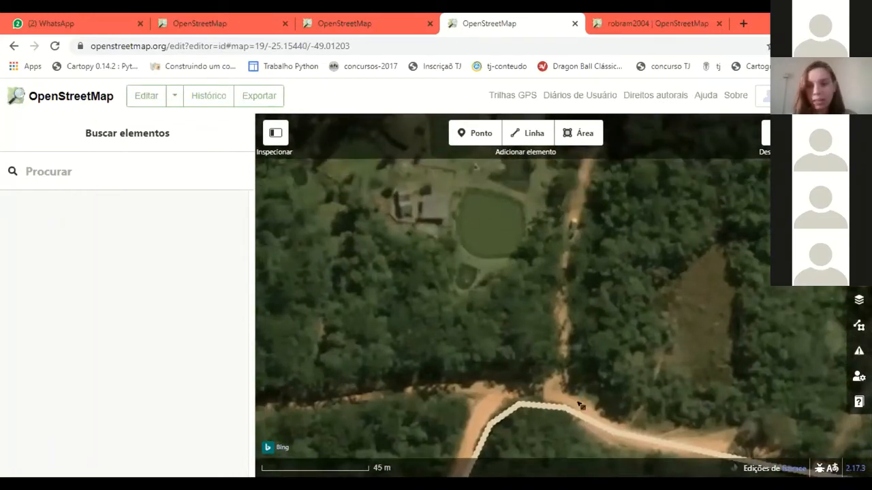
left_click_drag(579, 406, 545, 346)
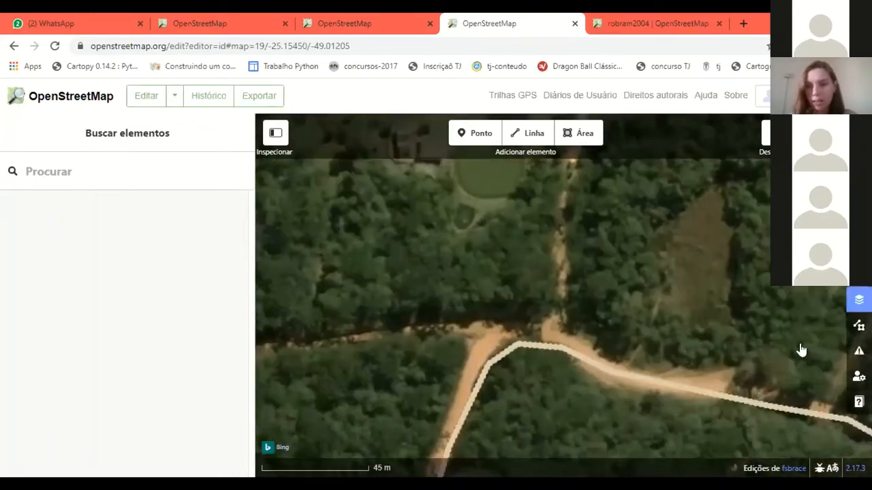
left_click(746, 399)
key("b")
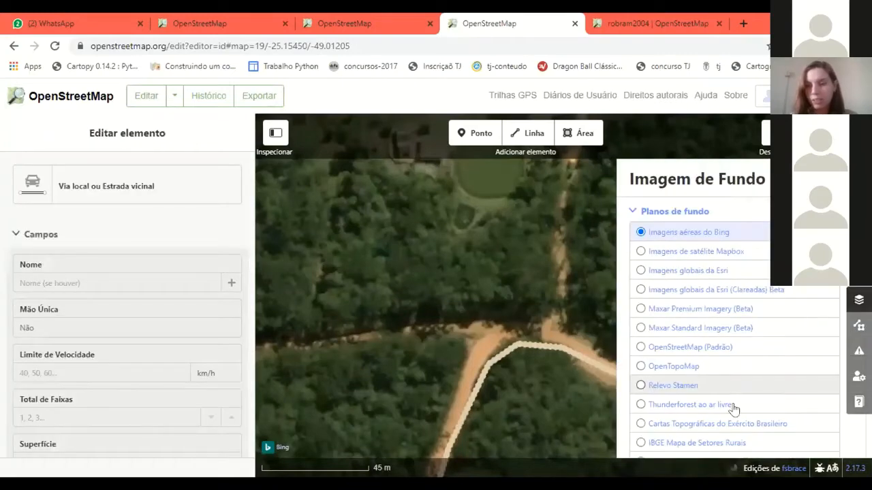
scroll(733, 412, "down", 10)
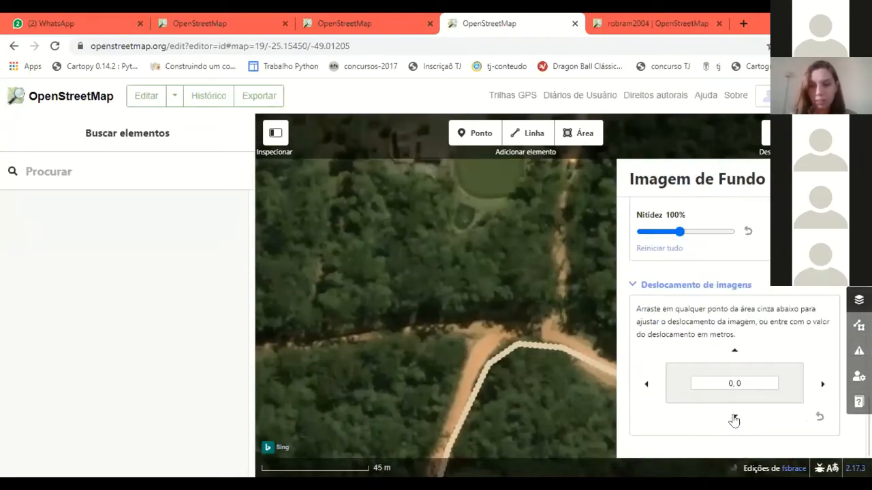
left_click(735, 417)
left_click(734, 419)
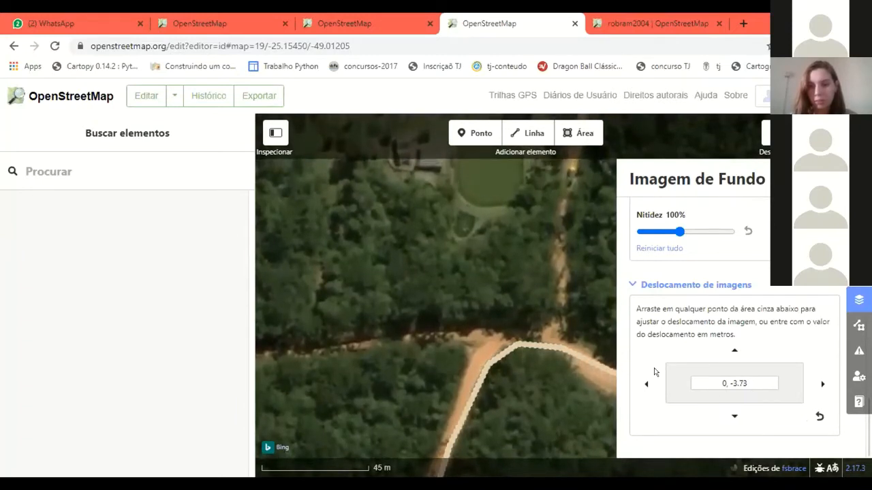
Fine-tune the Bing imagery offset to 2.98, -4.93 so the dirt road lines up with the mapped road
left_click(647, 383)
left_click(822, 385)
left_click(822, 386)
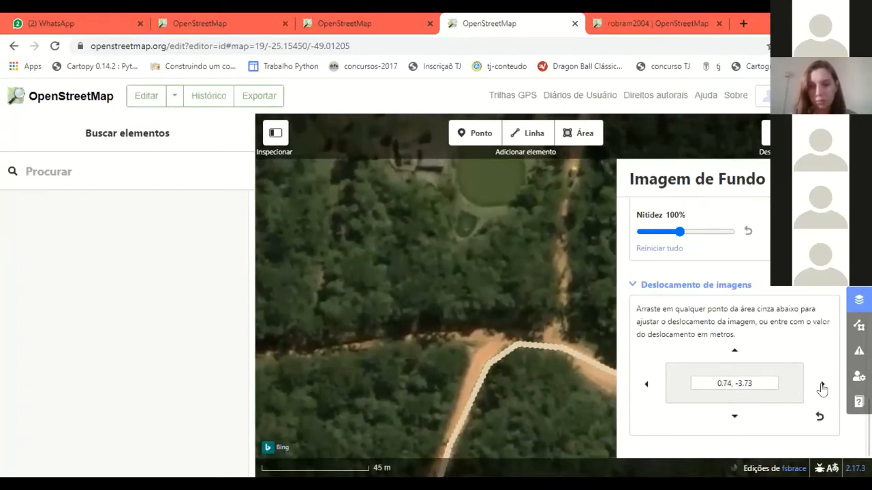
left_click(822, 385)
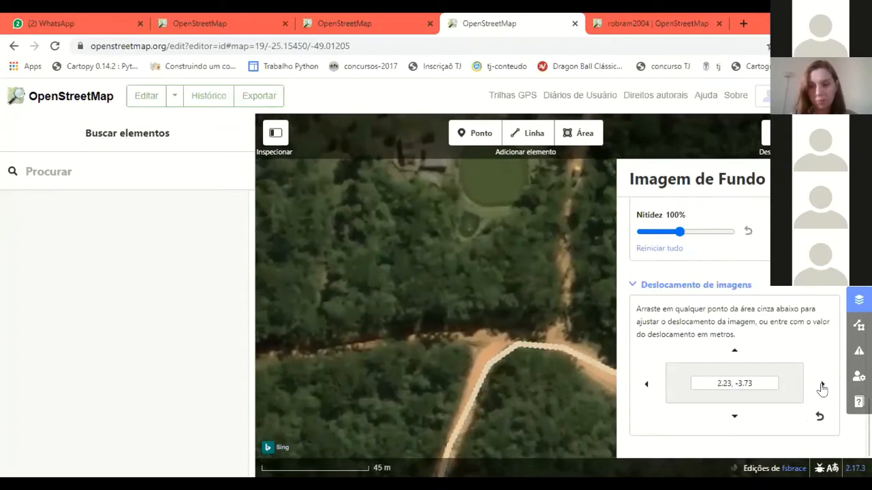
left_click(823, 385)
left_click(735, 417)
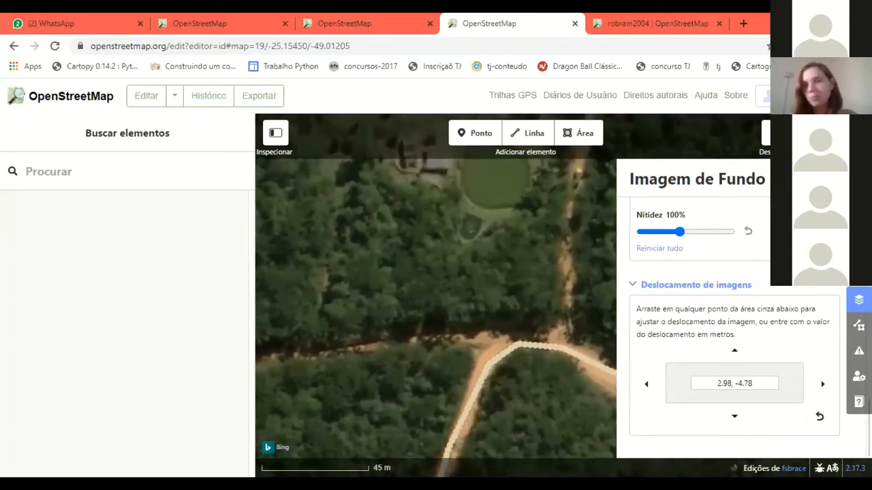
left_click(539, 366)
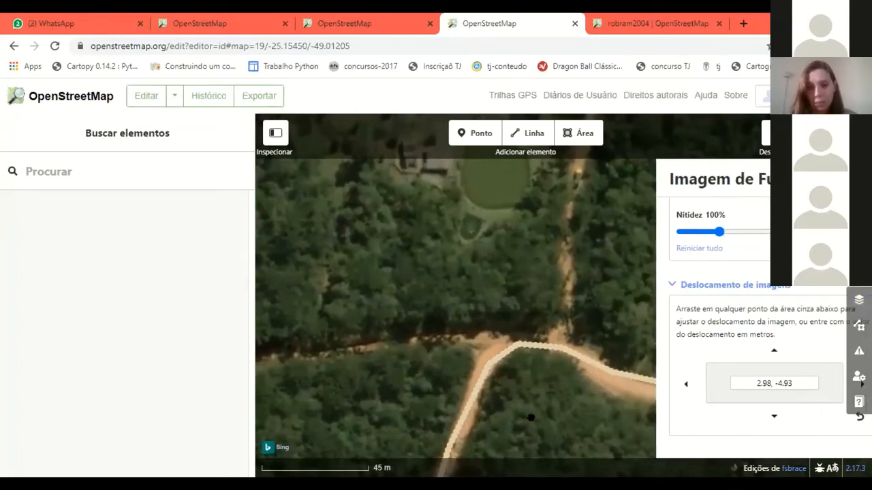
Draw a line along the unmapped dirt track from the existing road's junction north to where it enters the forest
left_click_drag(531, 418, 506, 456)
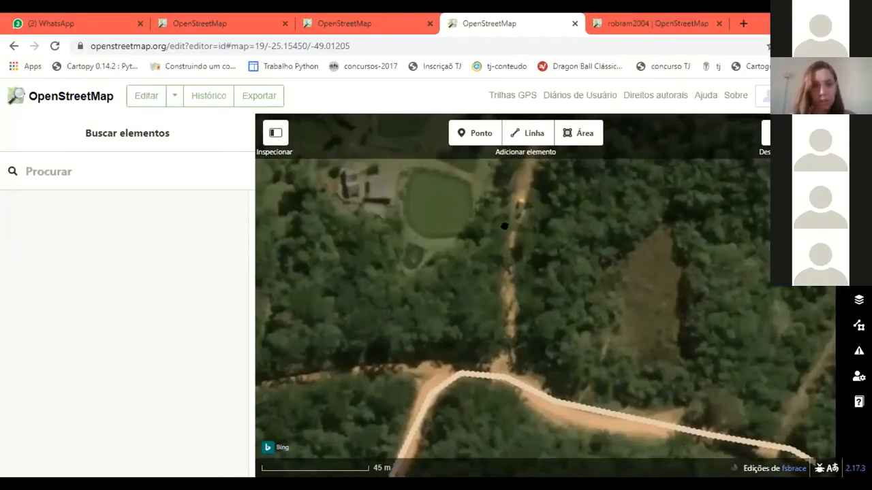
left_click_drag(504, 226, 494, 299)
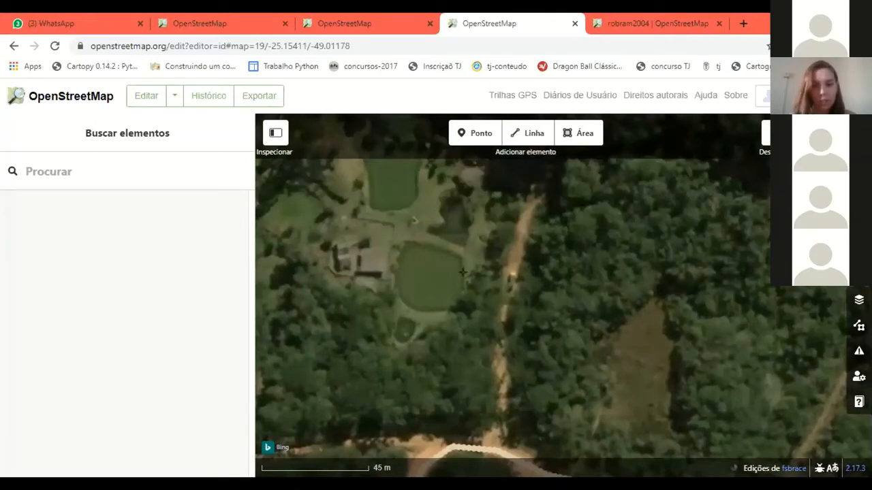
left_click_drag(469, 324, 455, 377)
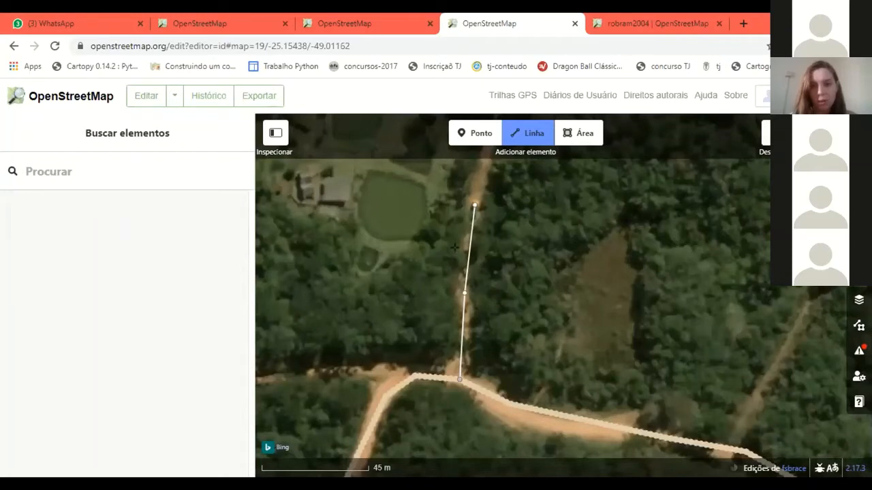
left_click_drag(479, 160, 440, 288)
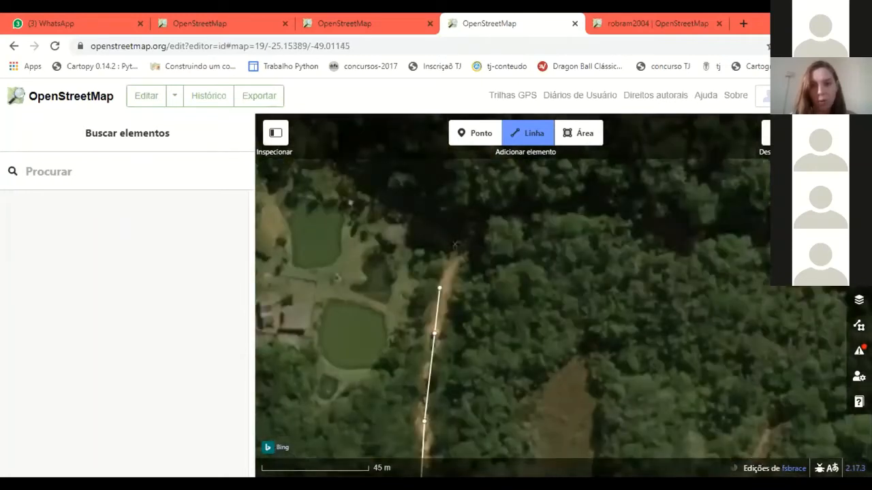
left_click(458, 247)
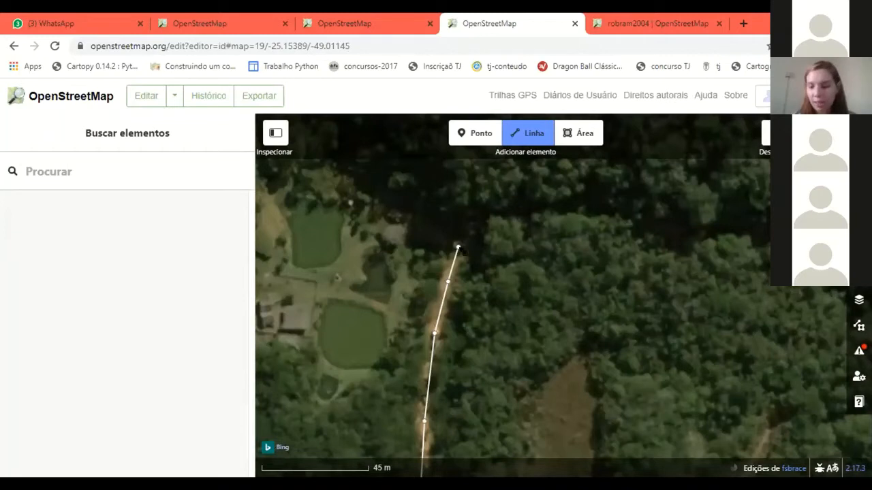
left_click(457, 247)
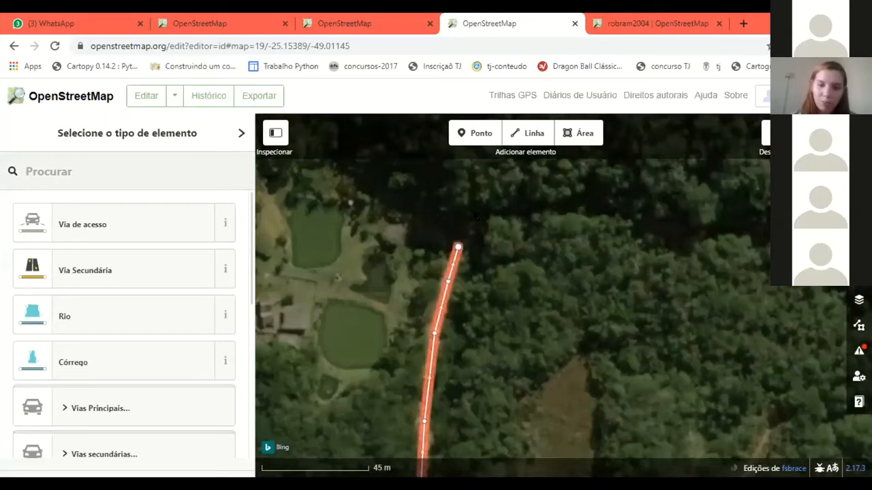
Look through the suggested feature types and classify the new line as Via de acesso
left_click_drag(461, 249, 477, 217)
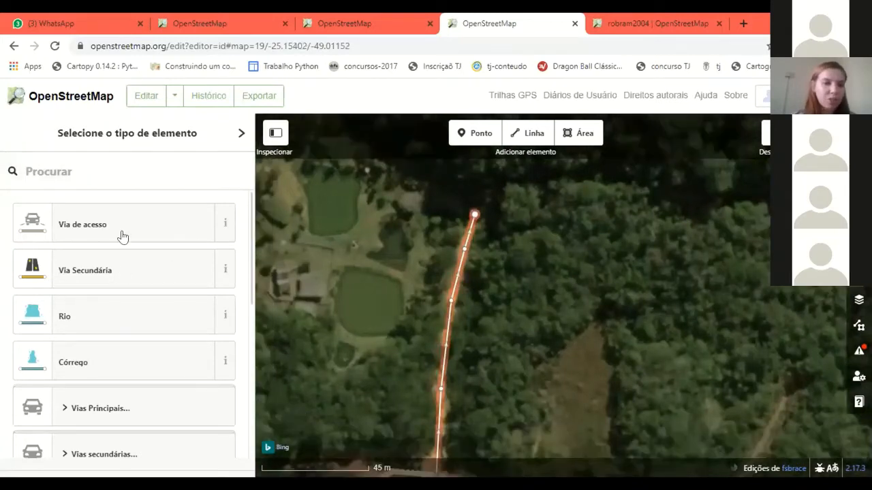
left_click_drag(460, 264, 468, 236)
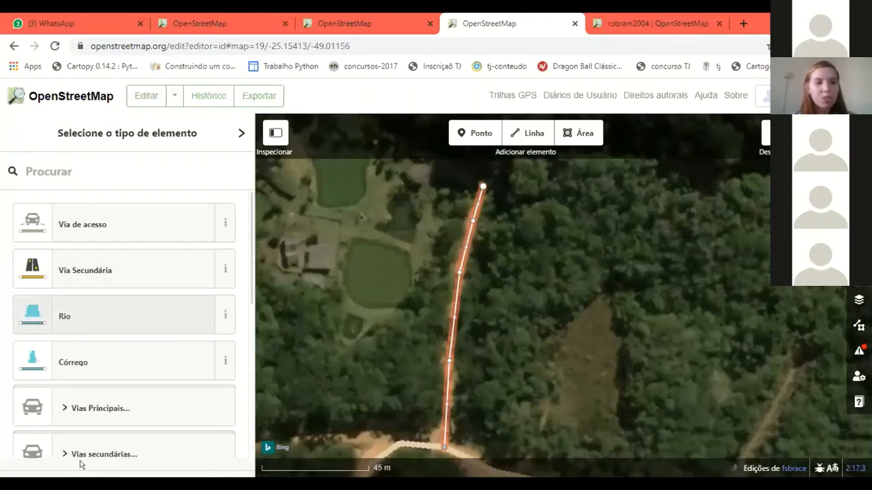
scroll(133, 272, "down", 1)
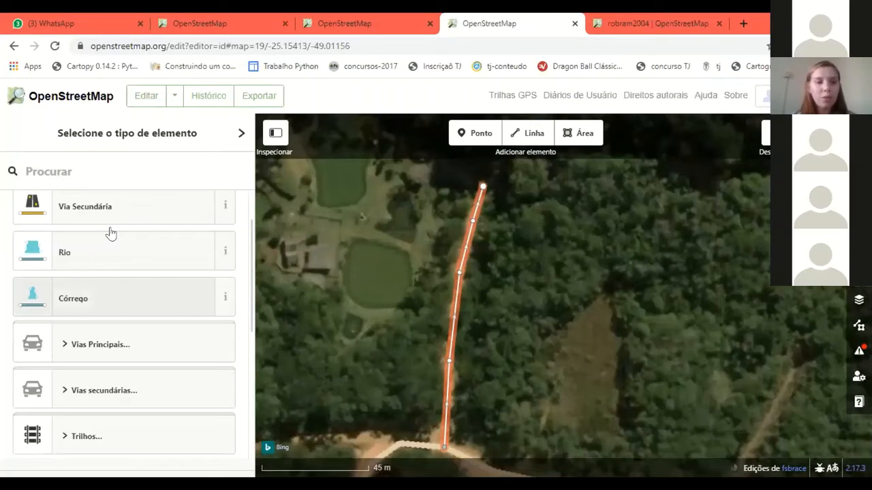
scroll(106, 237, "up", 1)
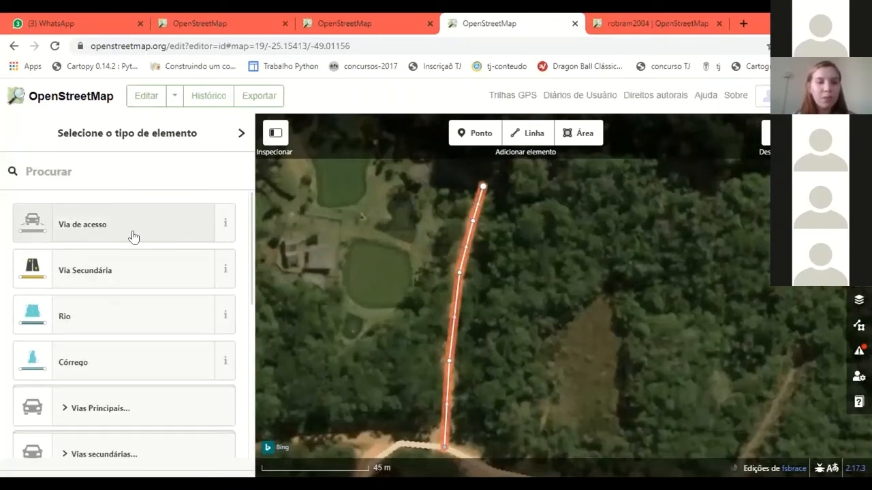
left_click(225, 235)
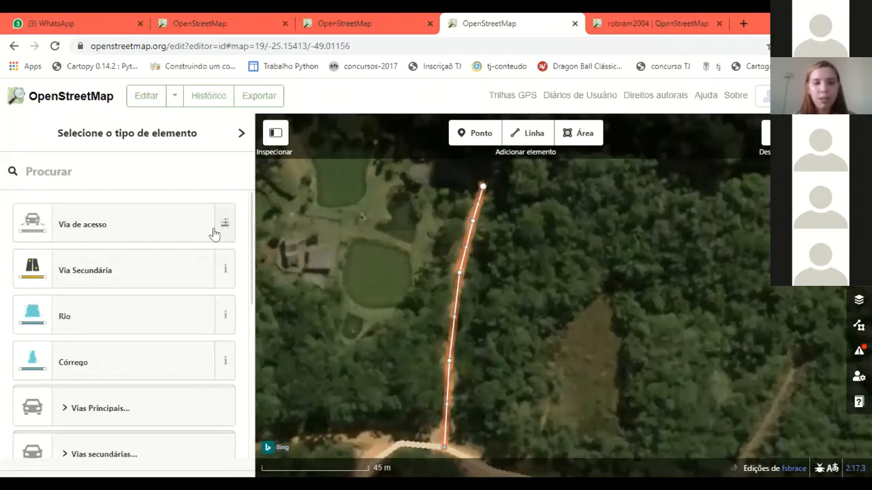
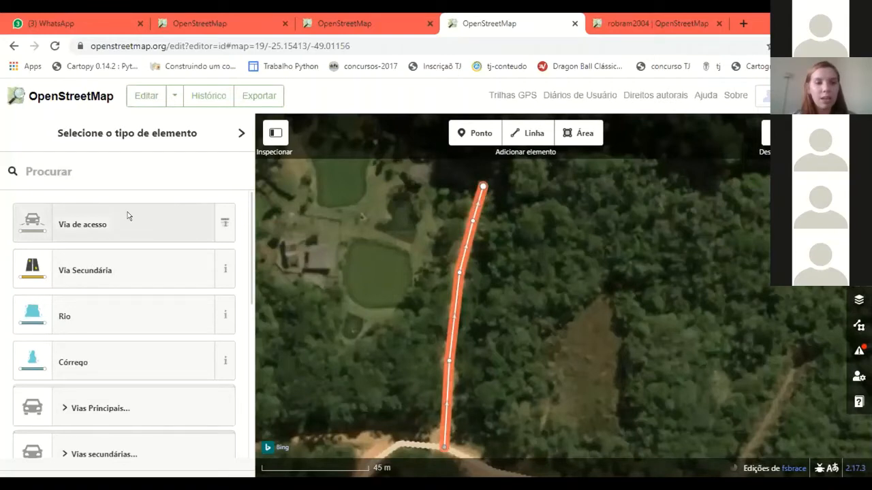
left_click(151, 217)
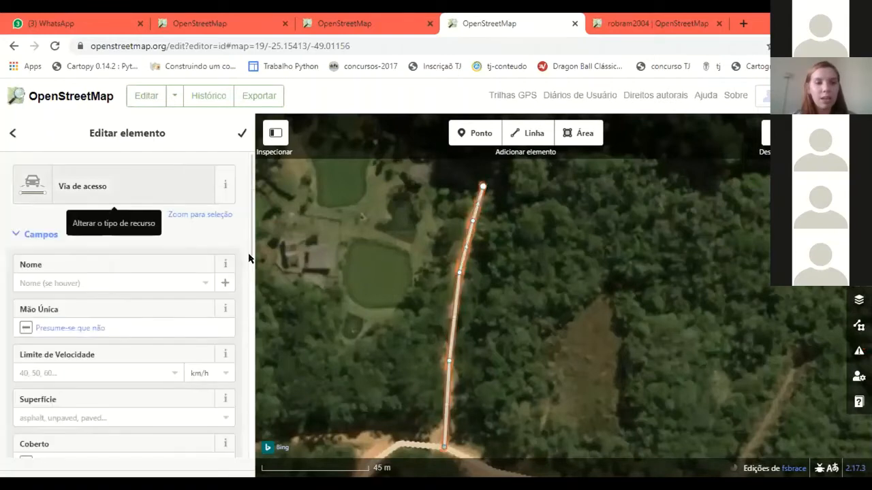
Set the access road's Superfície to unpaved and look over its Estrutura and Acesso permitido fields
scroll(137, 273, "down", 1)
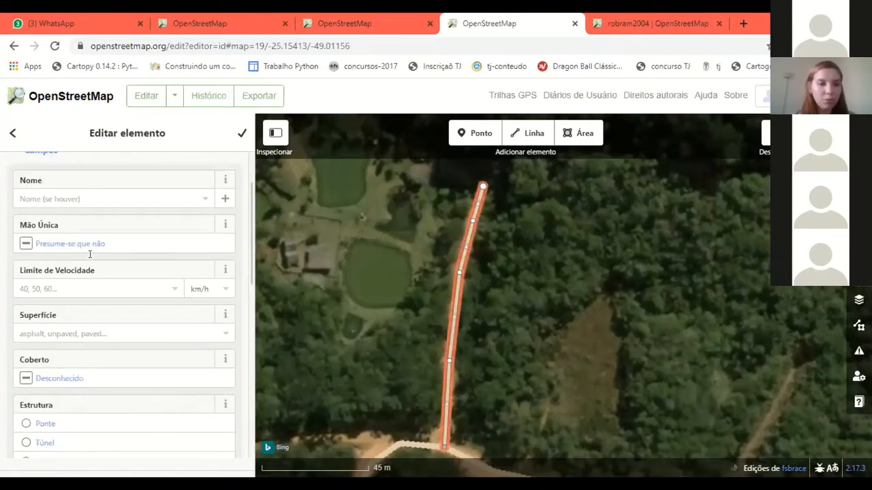
scroll(87, 273, "down", 1)
left_click(76, 269)
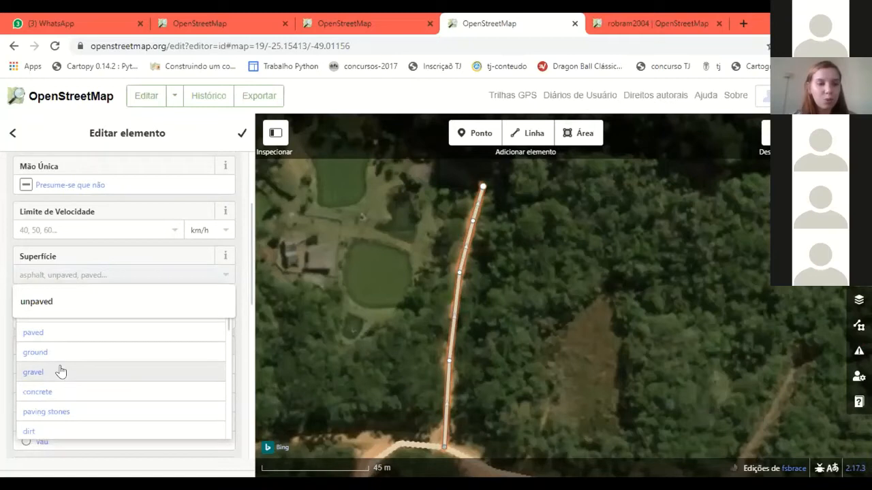
key("Return")
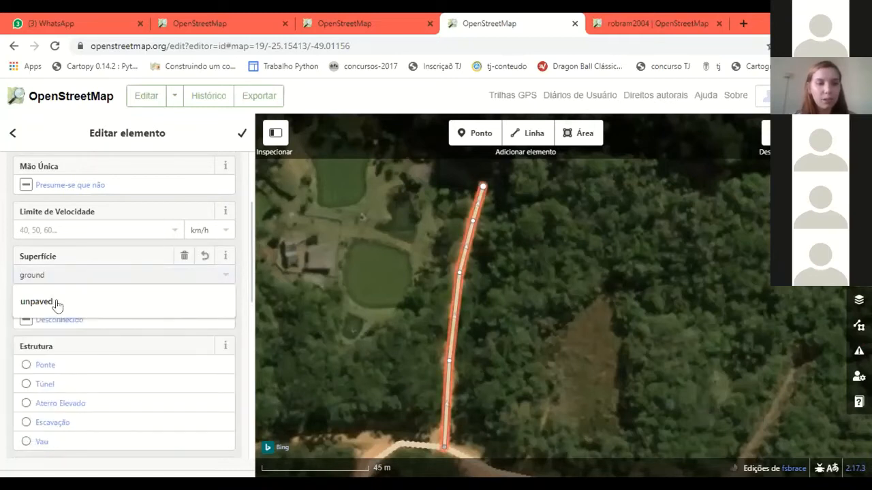
left_click(56, 303)
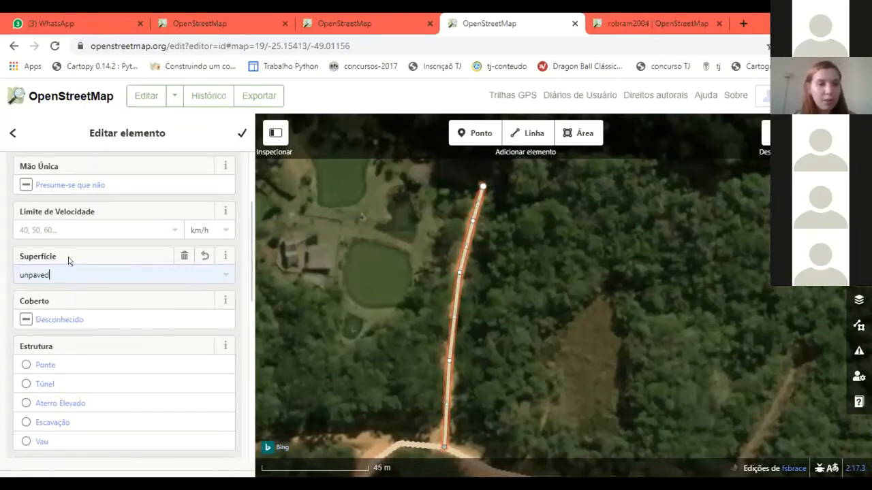
scroll(87, 338, "down", 1)
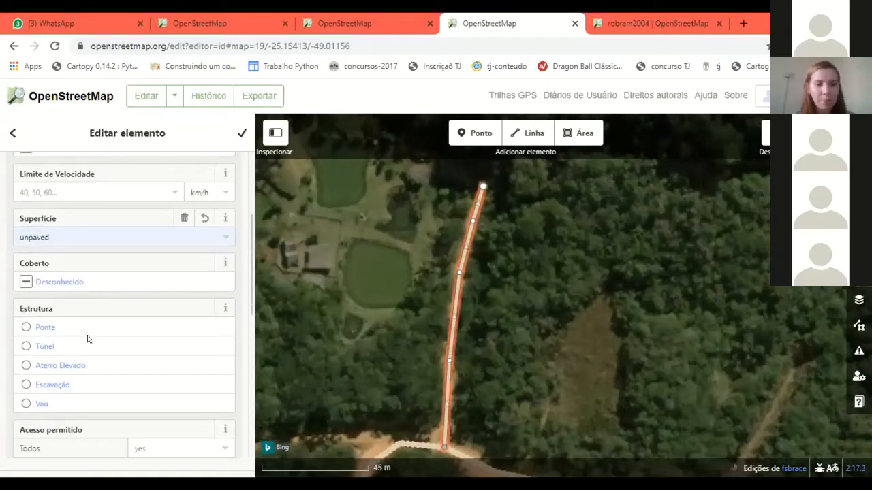
scroll(87, 336, "down", 2)
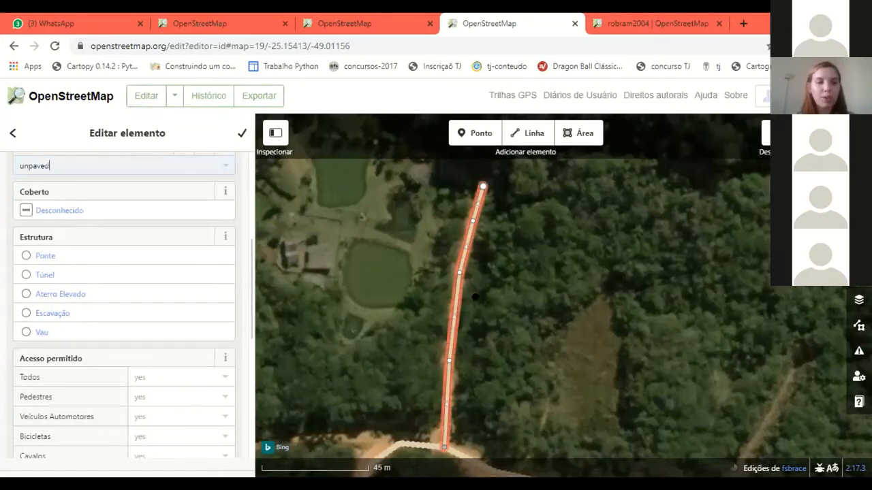
Split the access road at its two middle vertices into three segments and select the middle segment to check the division
left_click(466, 281)
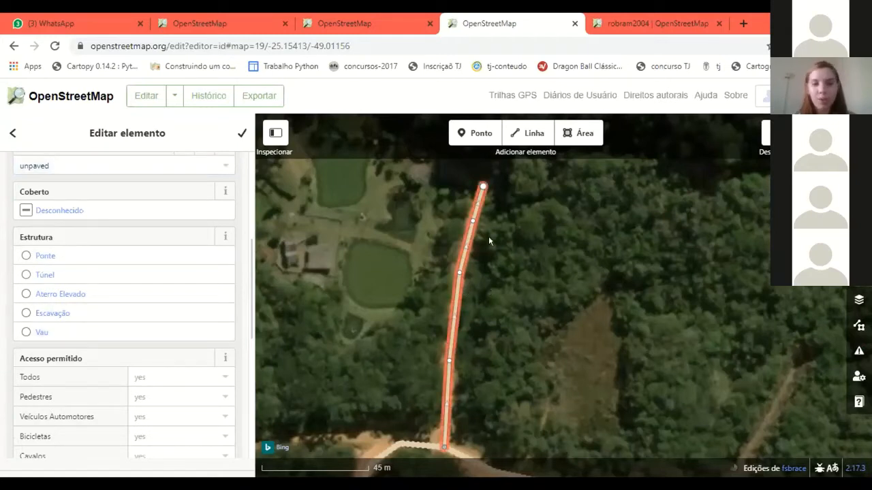
left_click_drag(489, 232, 482, 250)
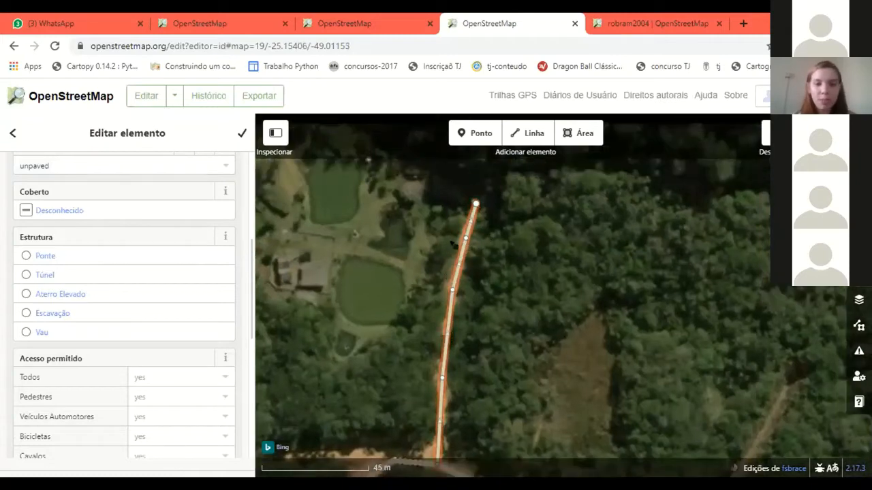
scroll(457, 235, "down", 3)
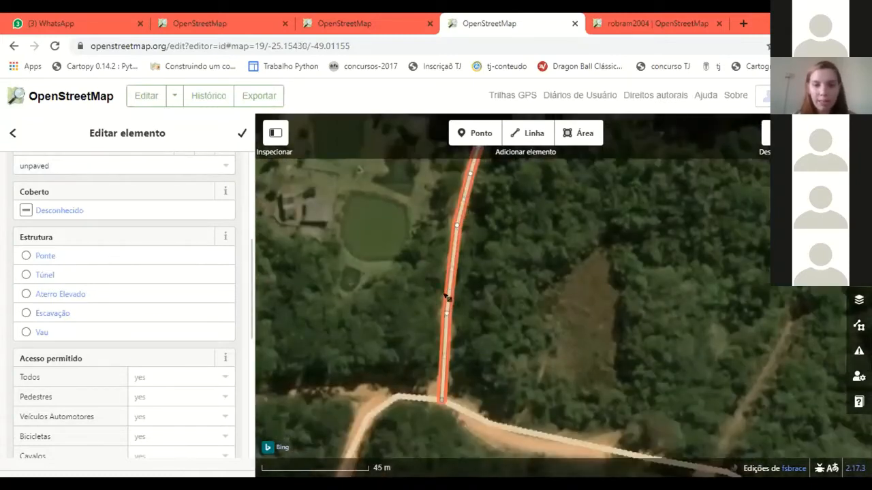
left_click(446, 311)
left_click(456, 224)
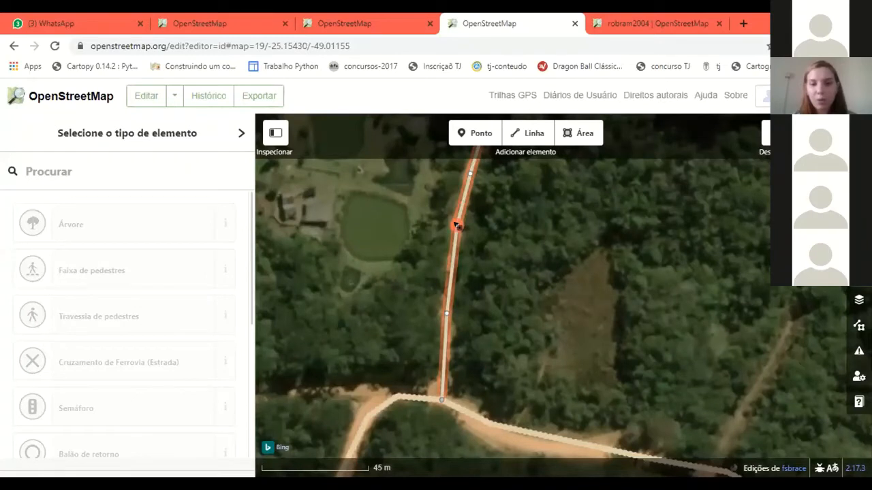
right_click(456, 225)
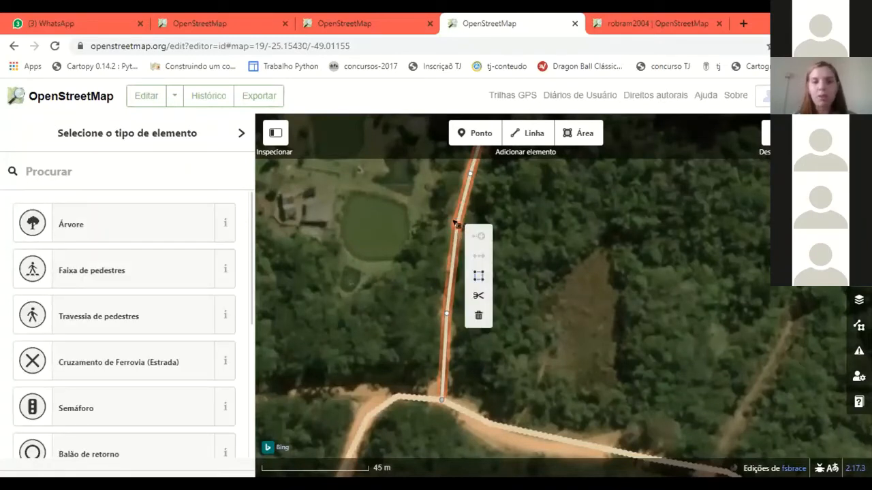
left_click(479, 295)
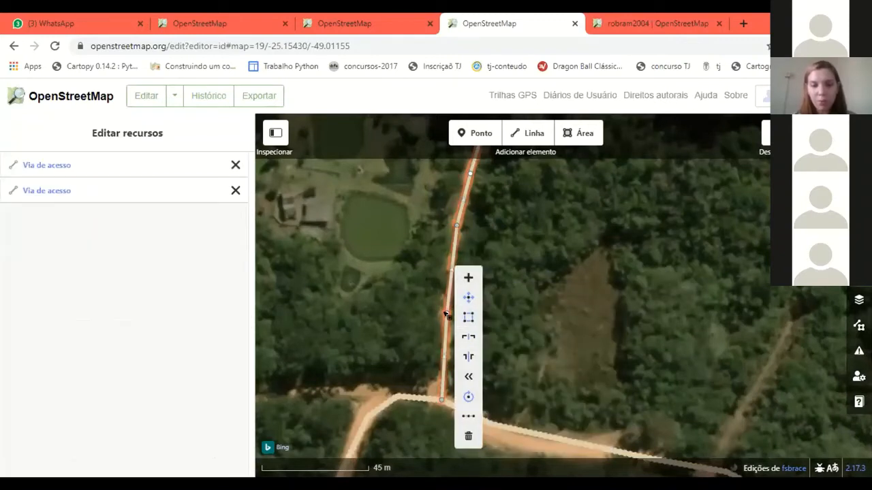
right_click(446, 314)
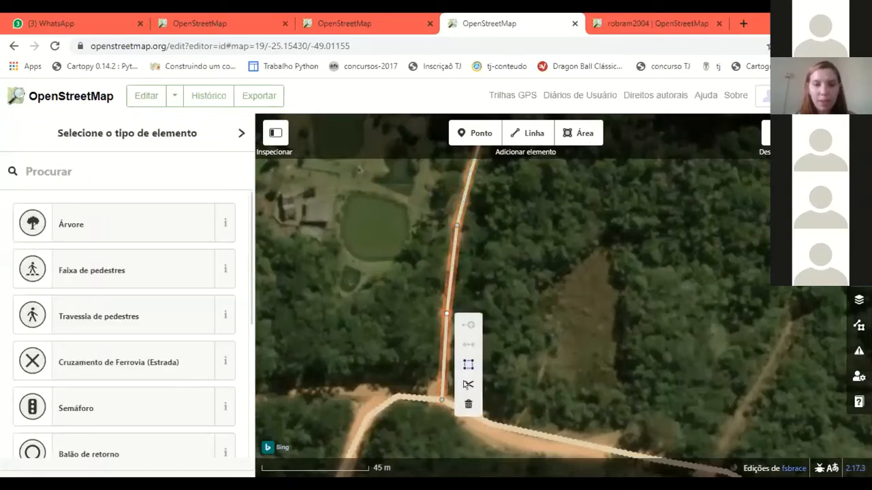
key("x")
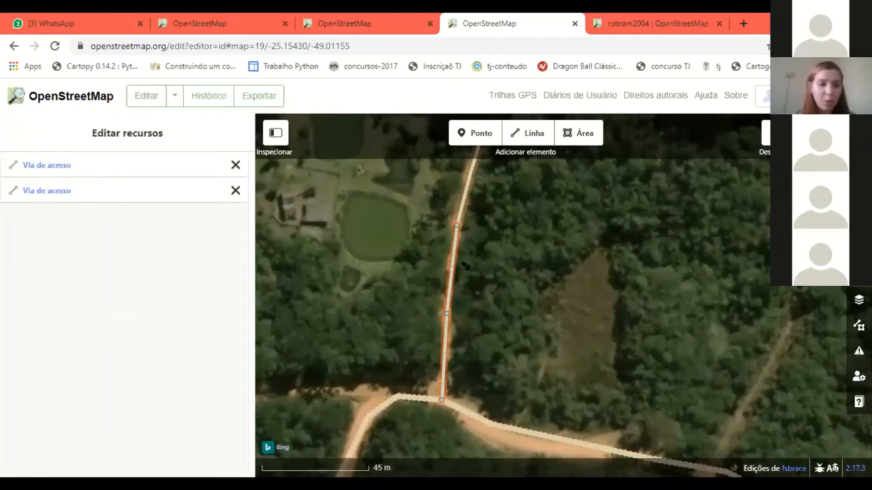
left_click(449, 290)
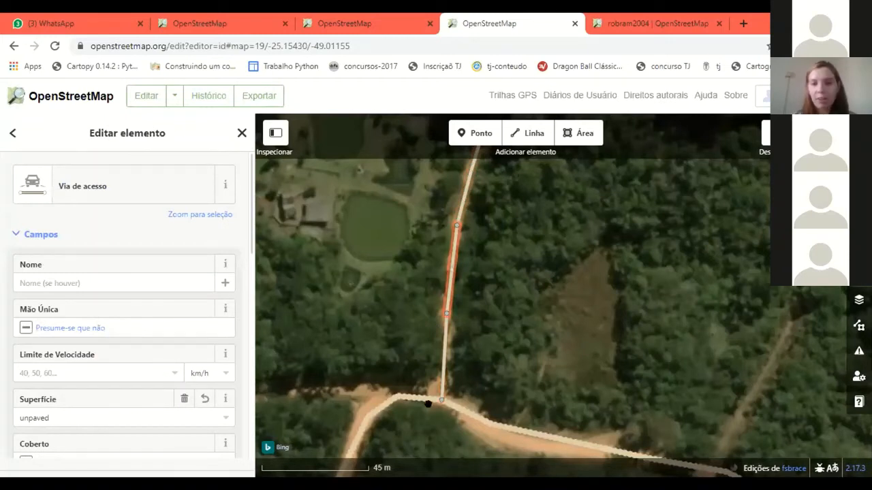
left_click_drag(429, 404, 428, 423)
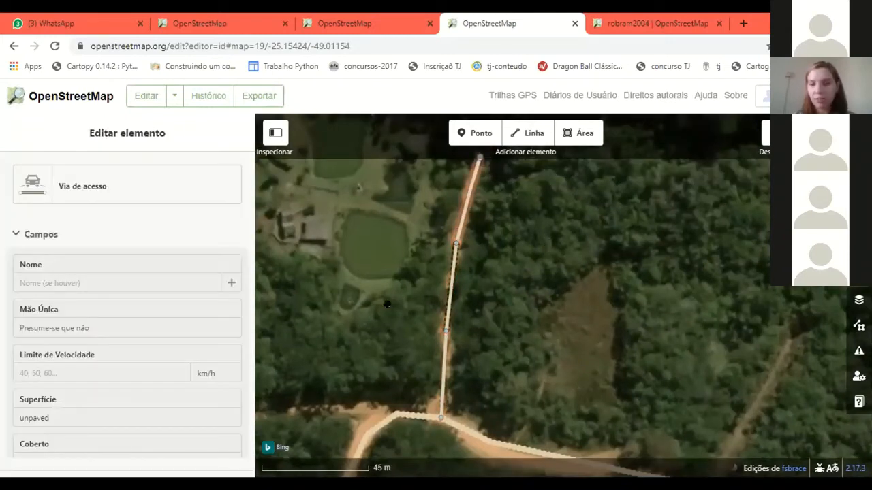
Draw a closed area around the shoreline of the larger pond, between the house and the access road
left_click_drag(643, 348, 744, 378)
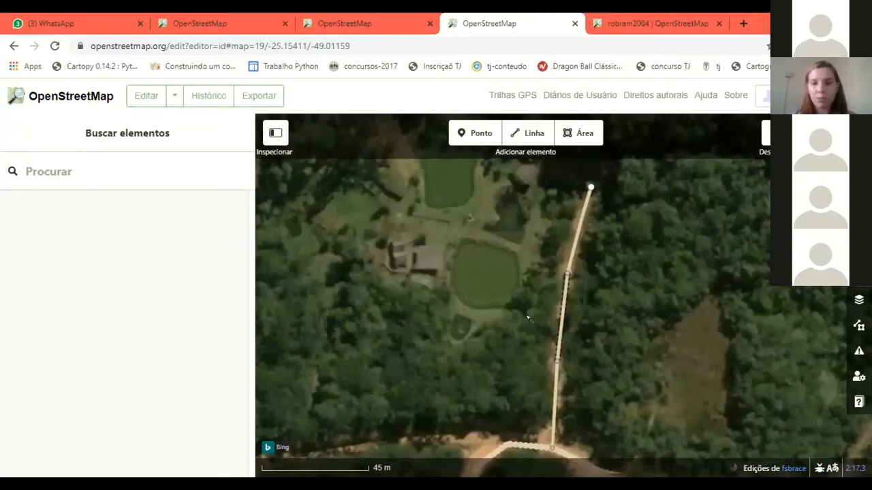
left_click_drag(493, 340, 457, 286)
left_click_drag(584, 188, 540, 302)
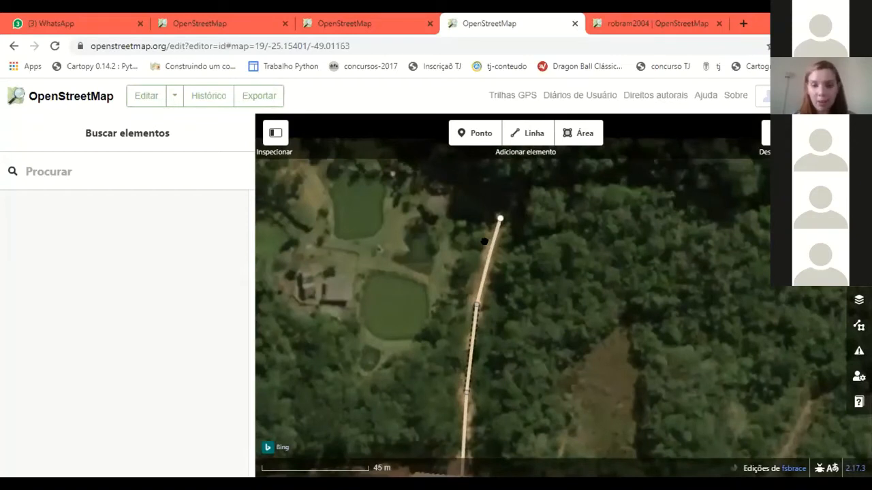
left_click_drag(320, 184, 484, 245)
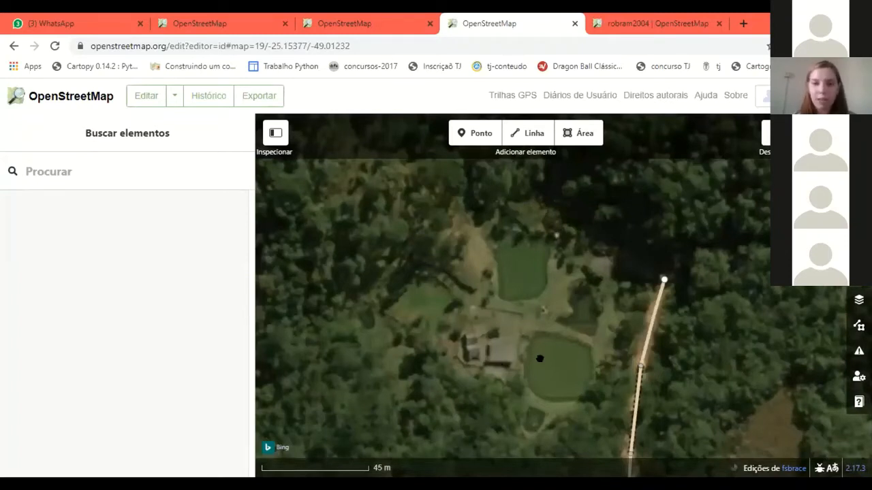
left_click_drag(518, 392, 473, 344)
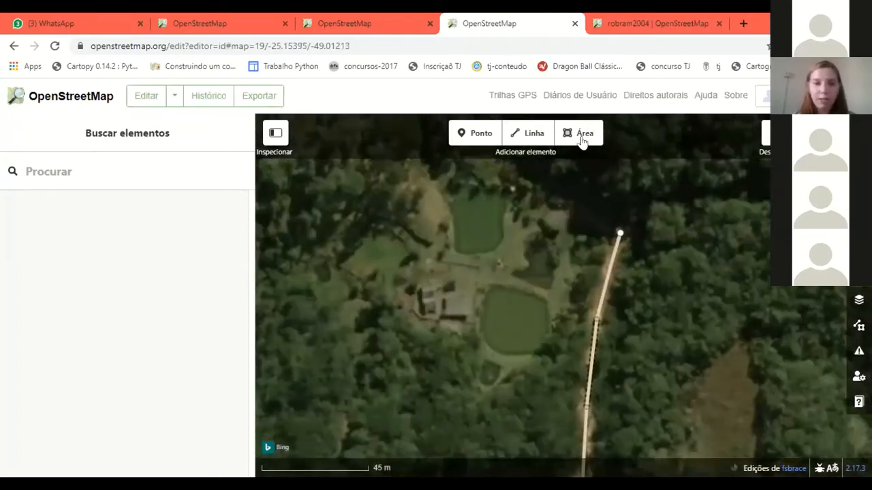
key("3")
left_click(491, 287)
left_click(482, 310)
left_click(488, 344)
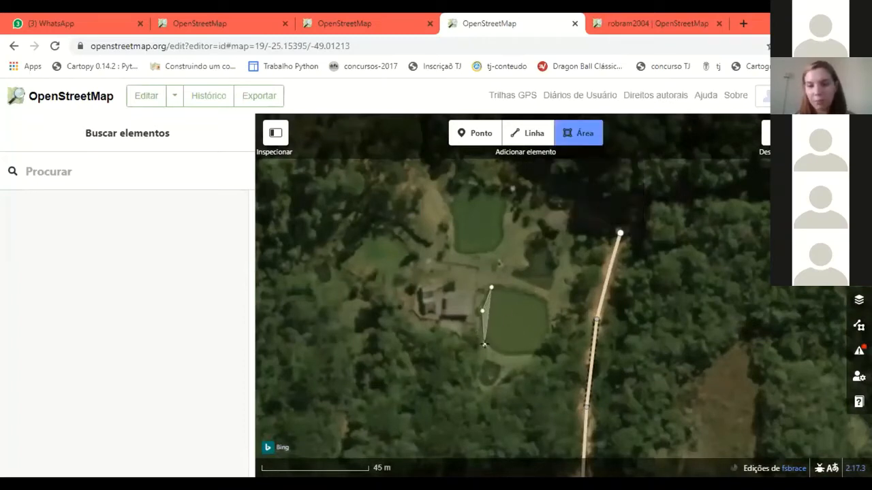
left_click(495, 346)
left_click(512, 354)
left_click(540, 353)
left_click(549, 331)
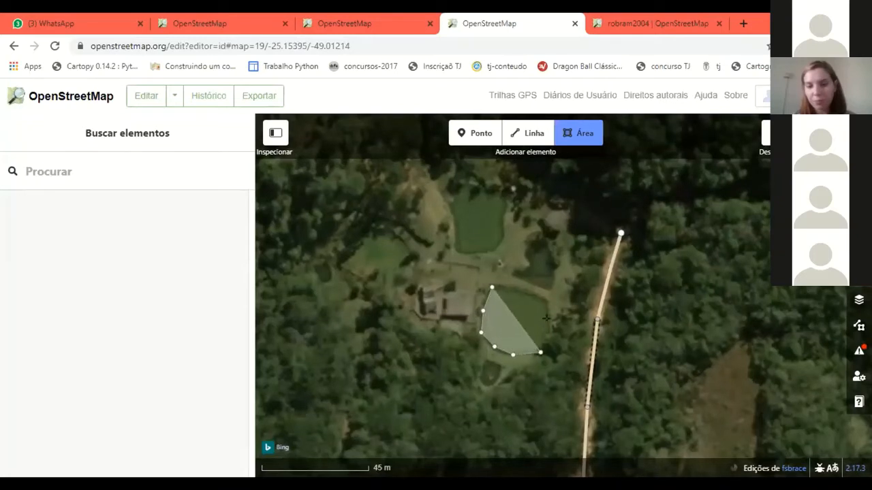
left_click(545, 300)
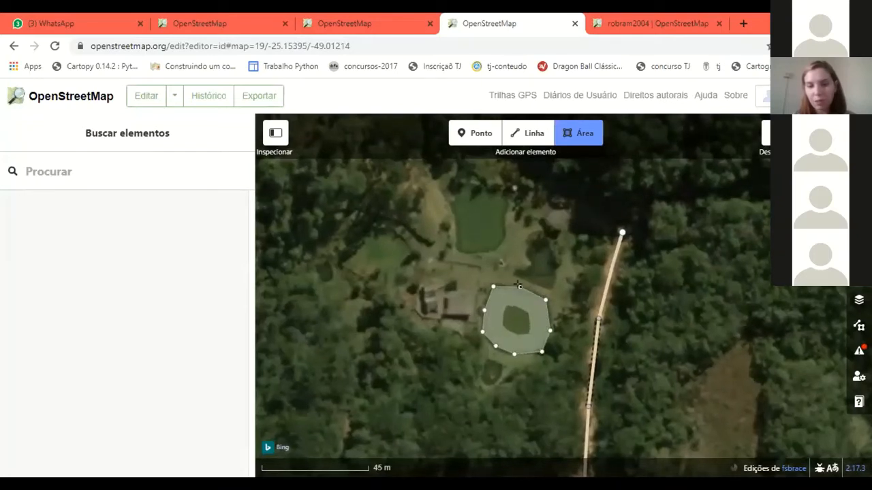
left_click(520, 287)
left_click(494, 285)
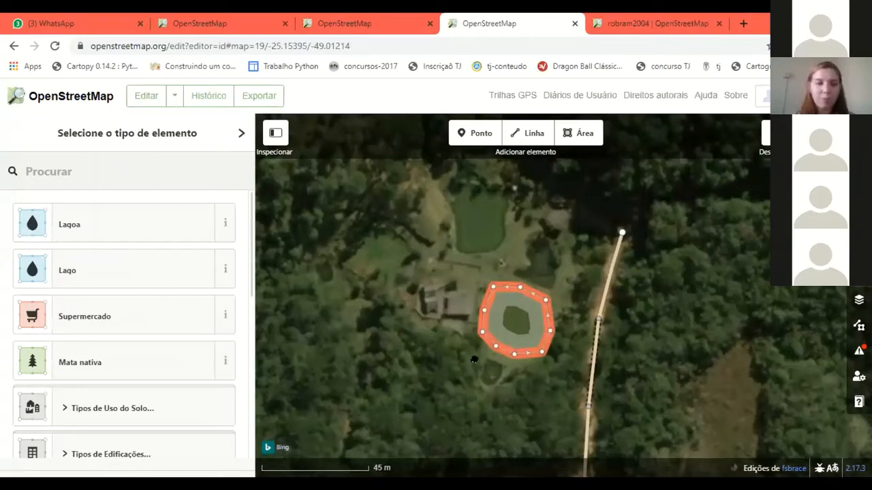
Search the feature types for "la", classify the pond area as Lagoa, and look over its Intermitente and Sal fields
left_click_drag(489, 358, 459, 308)
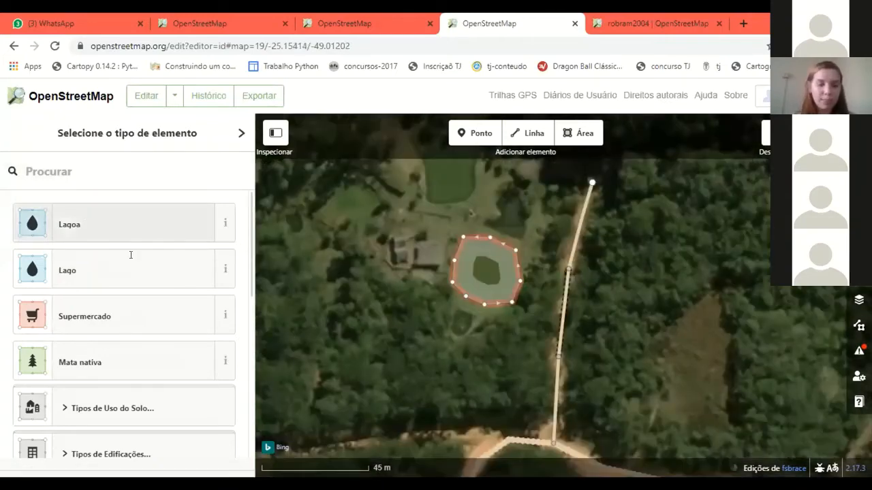
type("la")
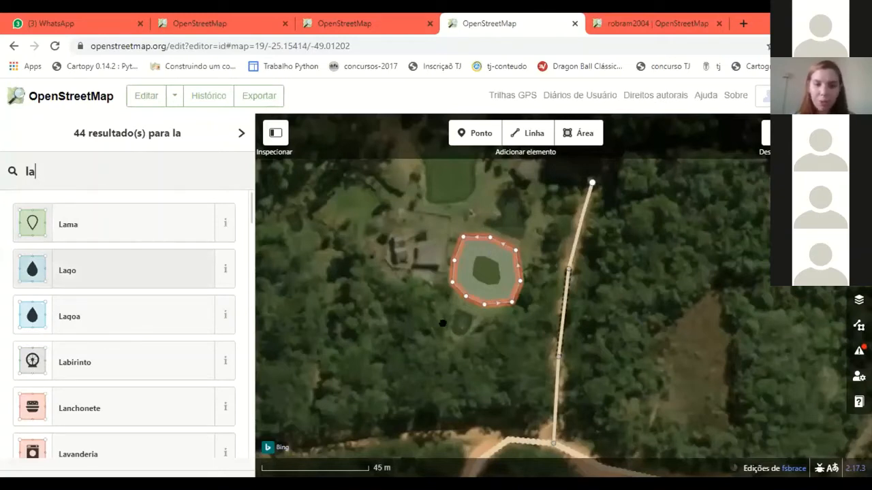
left_click(107, 334)
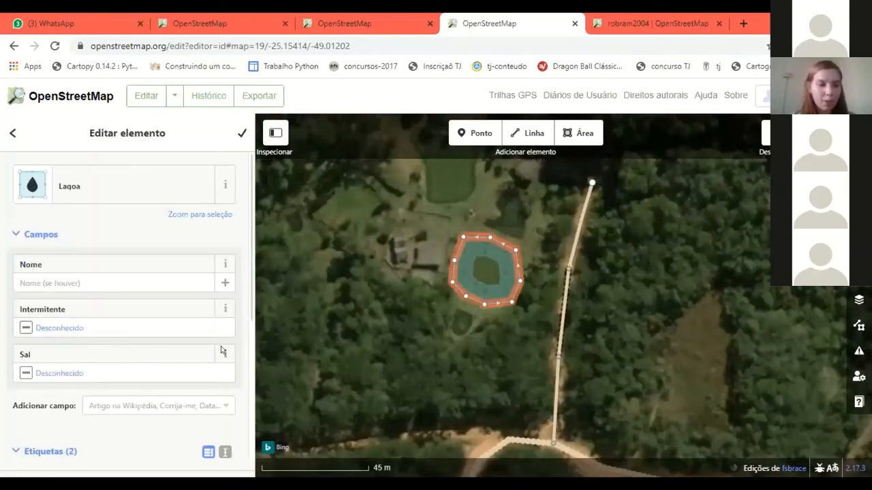
scroll(221, 346, "down", 2)
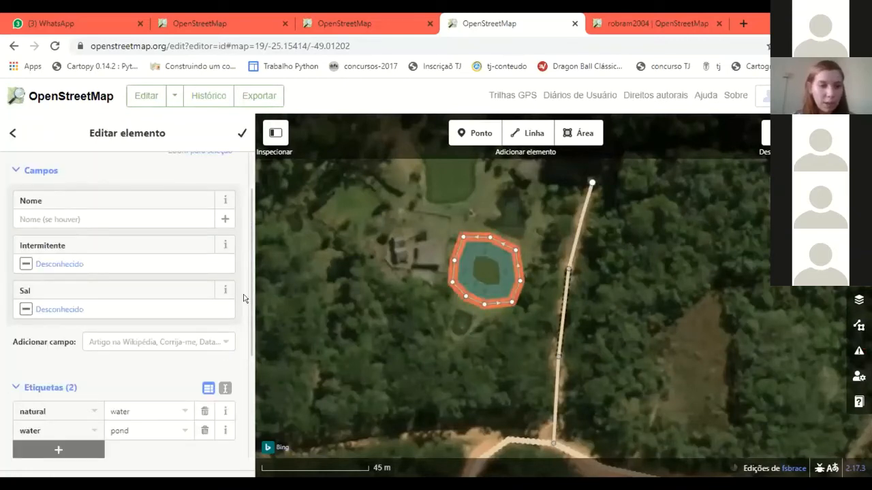
scroll(244, 298, "down", 1)
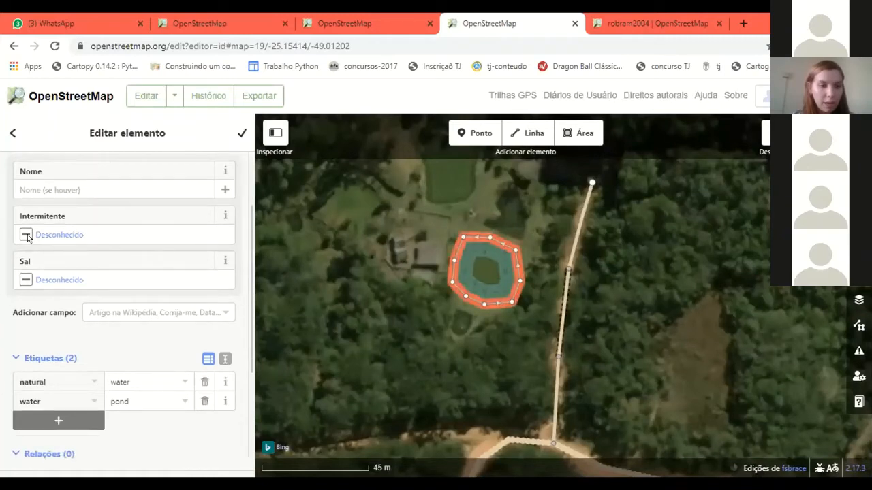
scroll(38, 255, "down", 1)
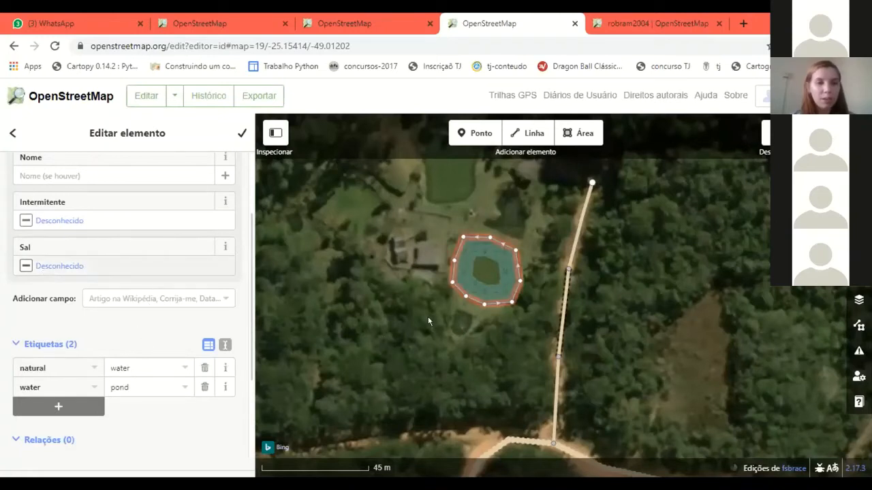
left_click(473, 225)
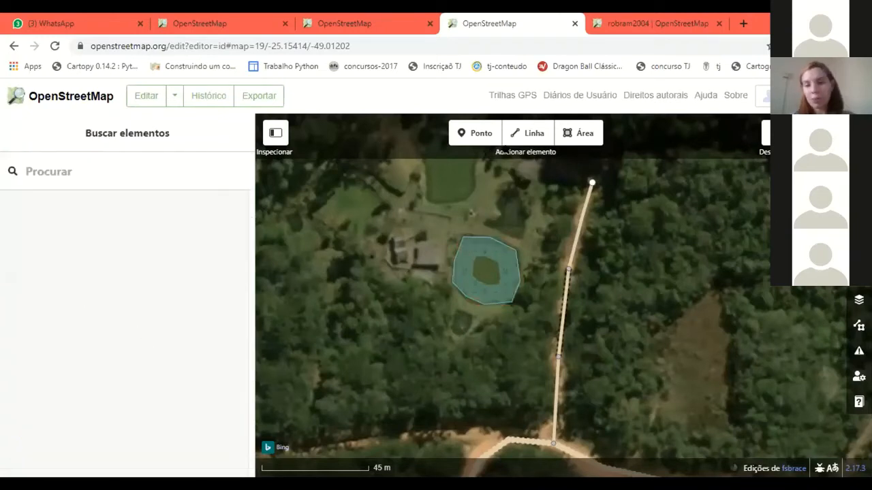
Draw a winding line eastward through the forest from just beyond the access road's north end and classify it as Rio
scroll(341, 374, "up", 1)
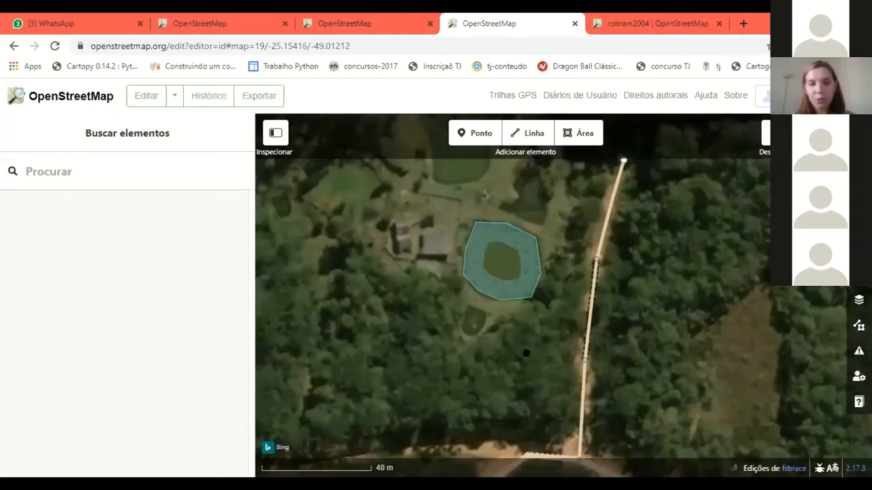
scroll(498, 247, "down", 2)
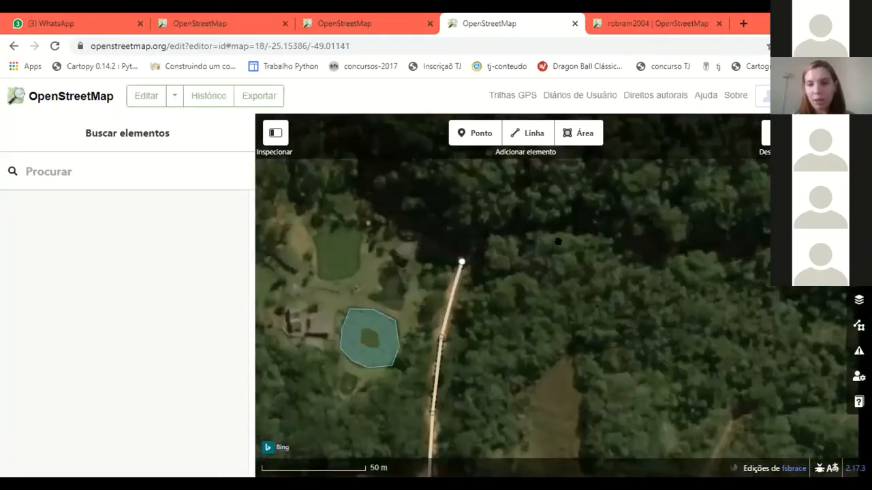
left_click_drag(523, 245, 521, 262)
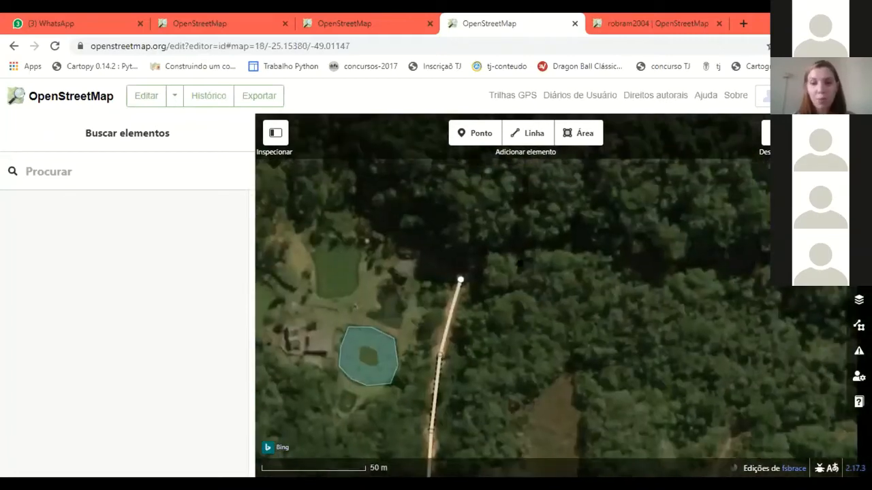
left_click_drag(388, 273, 307, 296)
left_click(528, 133)
left_click(388, 280)
left_click(435, 266)
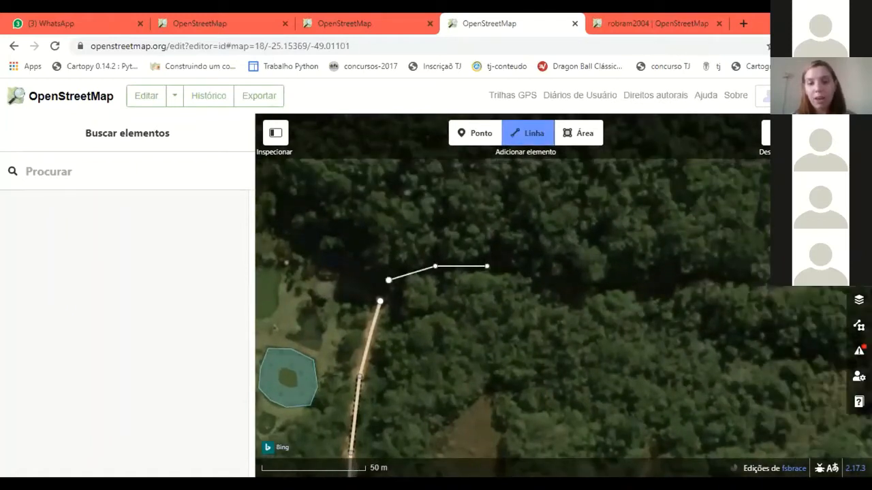
left_click(531, 273)
left_click(571, 295)
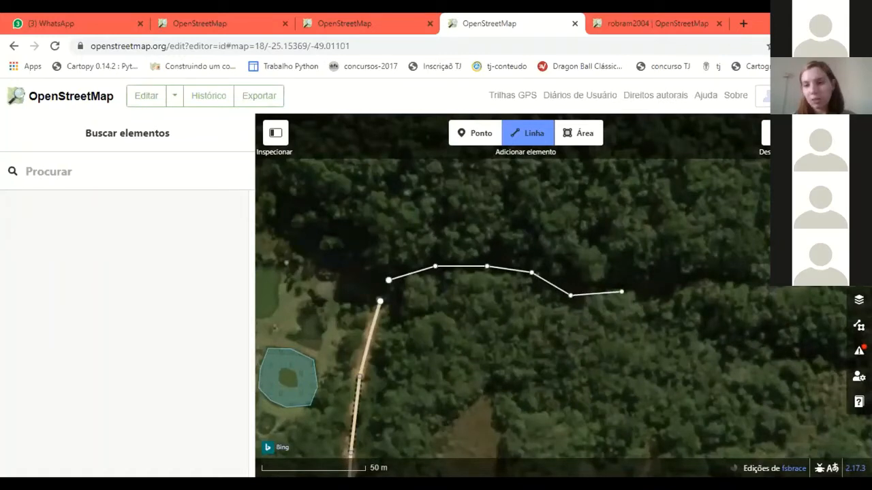
left_click(620, 285)
left_click(661, 290)
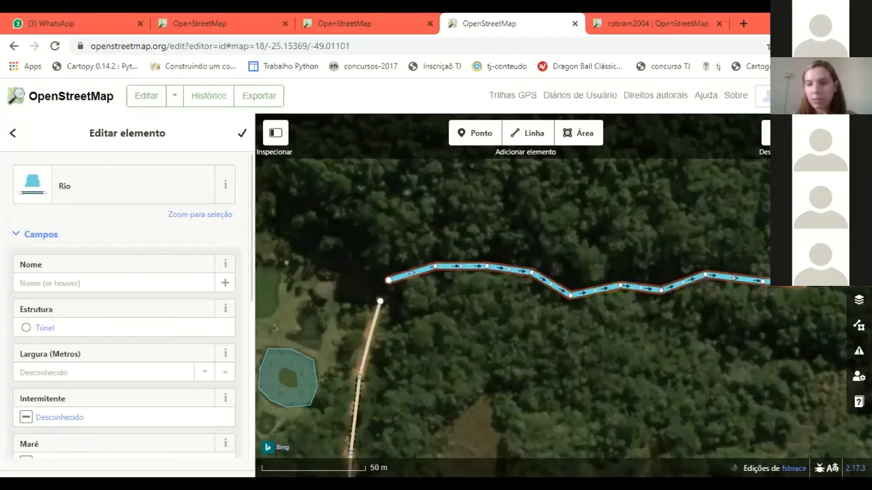
Draw a second line westward below the first river, ending near the access road, classify it as Rio, and review its fields
left_click_drag(545, 368, 536, 318)
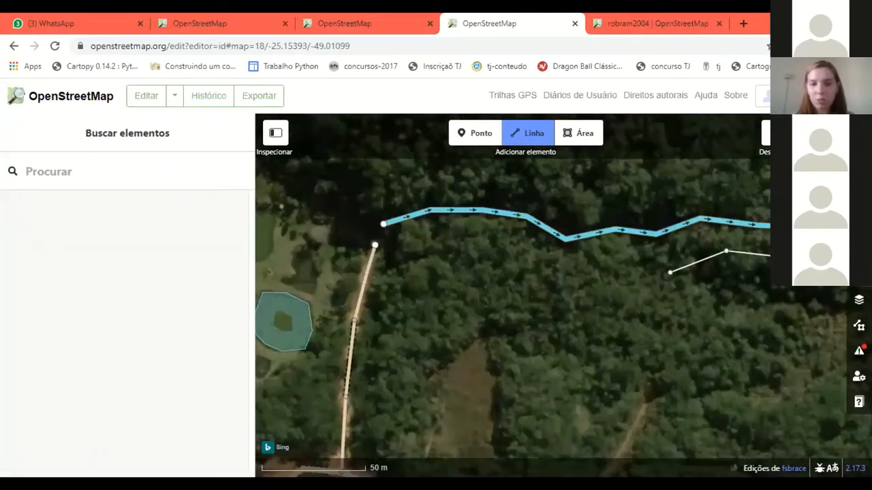
left_click(670, 272)
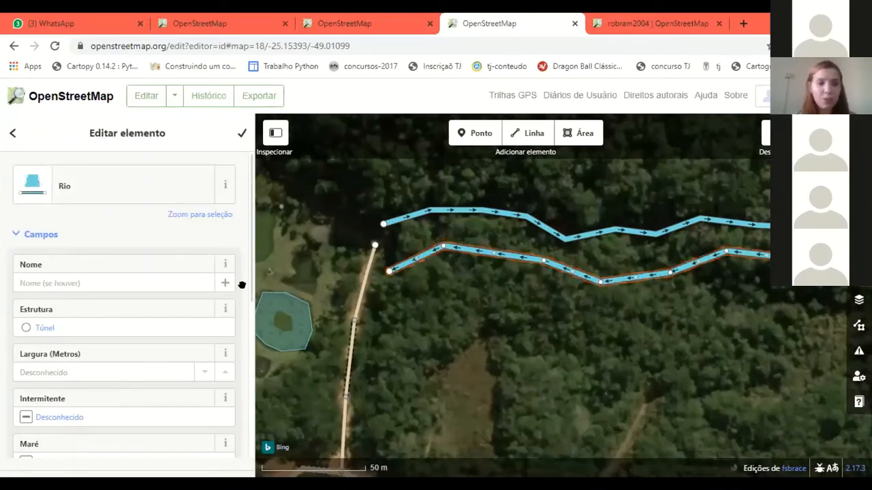
scroll(241, 236, "down", 2)
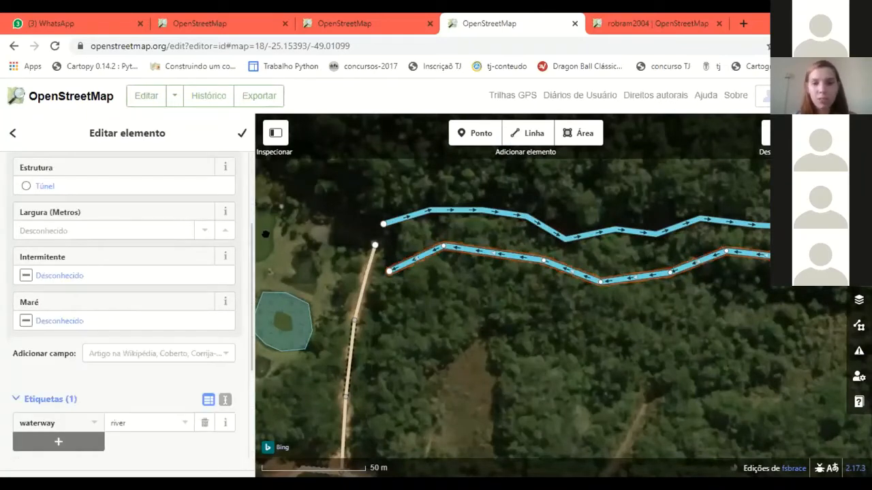
left_click(443, 247)
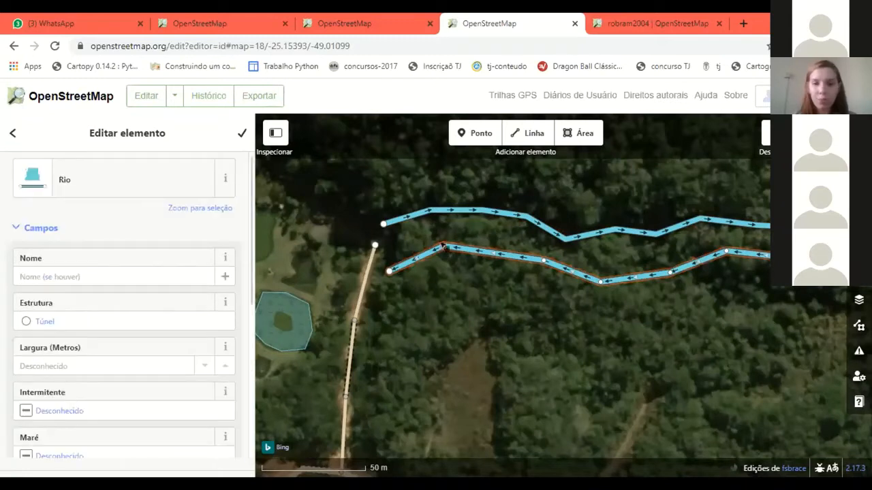
Split the lower river at the first two interior vertices from its western end and check the short middle segment by selecting it
right_click(444, 246)
left_click(463, 312)
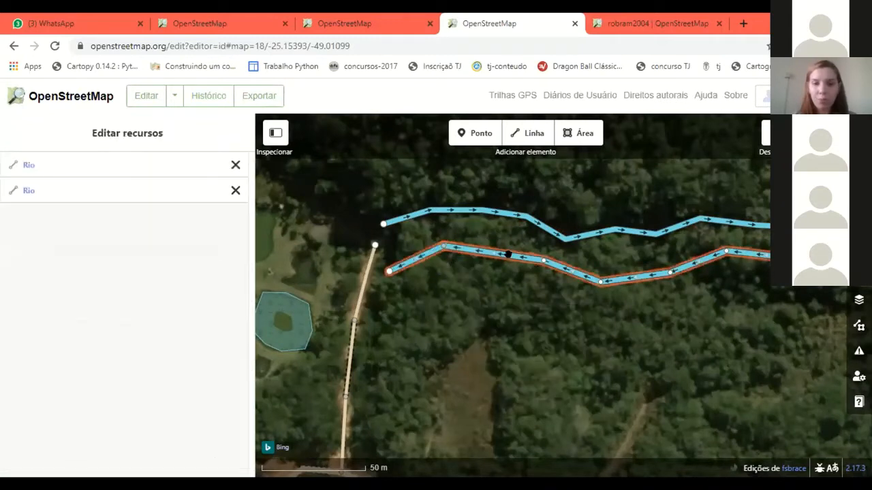
right_click(543, 260)
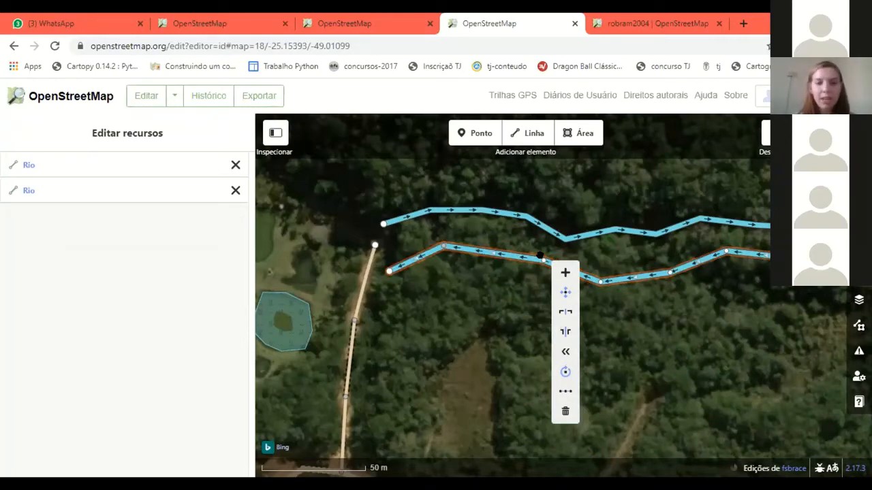
left_click(487, 253)
left_click(486, 253)
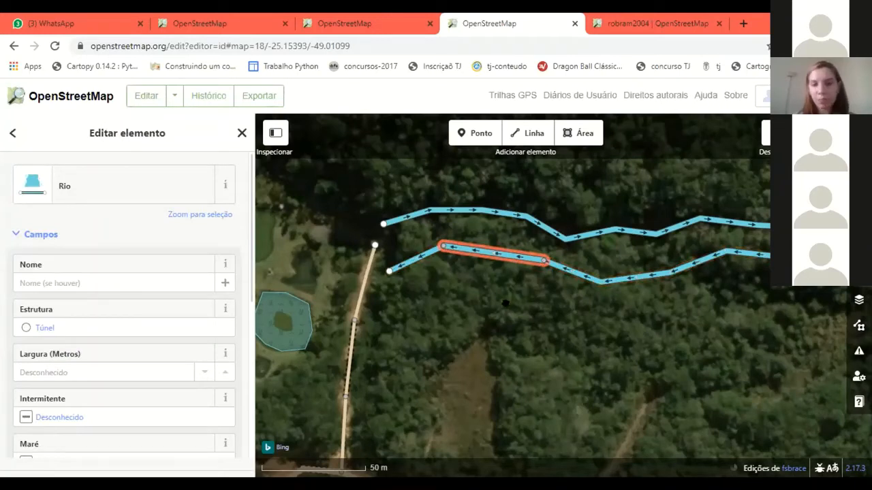
left_click(444, 348)
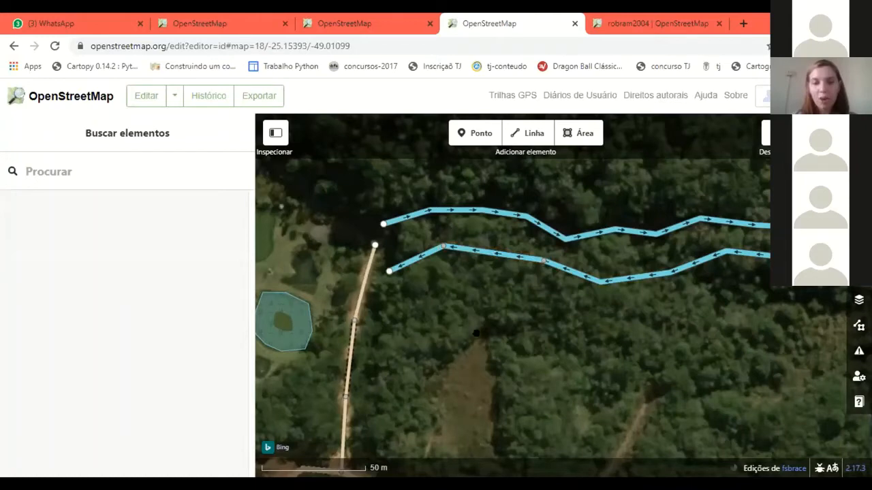
Open the available editing operations for the long eastern segment of the lower river
left_click_drag(476, 334, 571, 307)
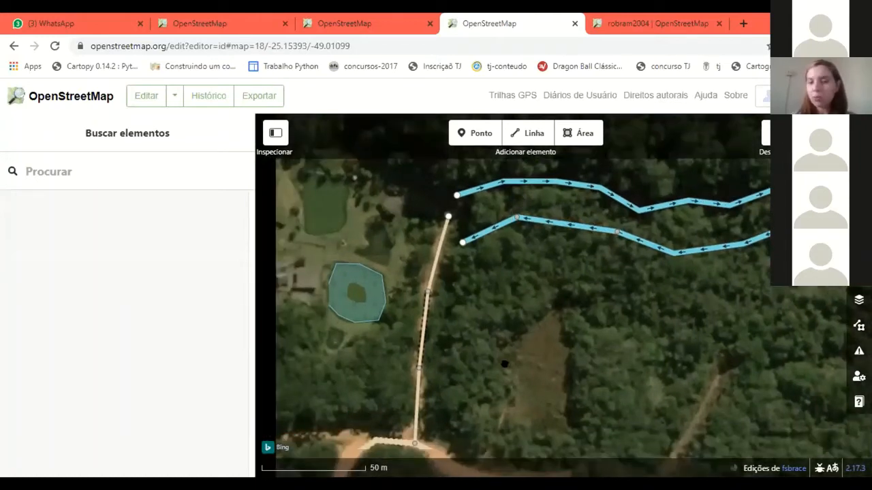
left_click_drag(505, 365, 338, 429)
right_click(553, 312)
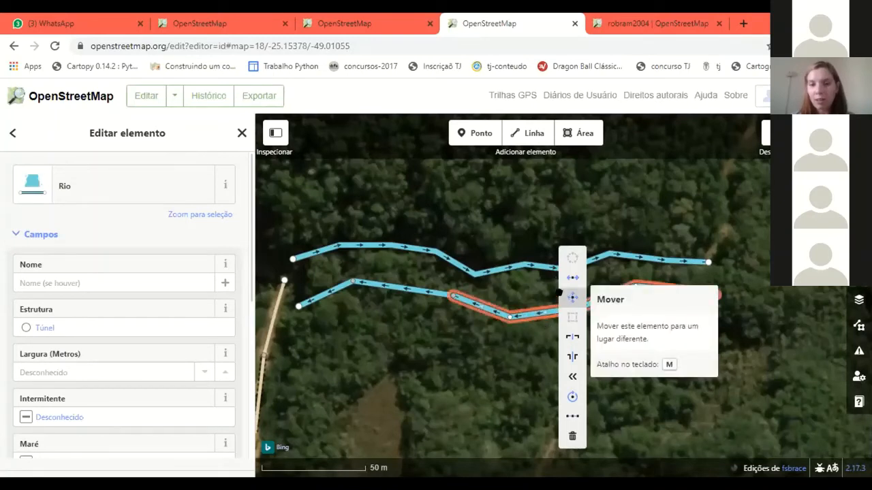
Move the eastern segment of the lower river line to a slightly different place
left_click(567, 298)
right_click(551, 304)
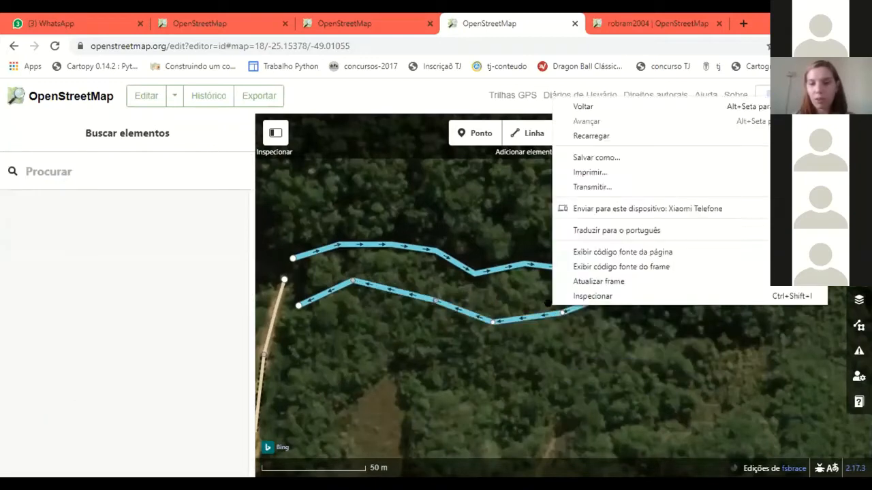
left_click(556, 325)
right_click(562, 308)
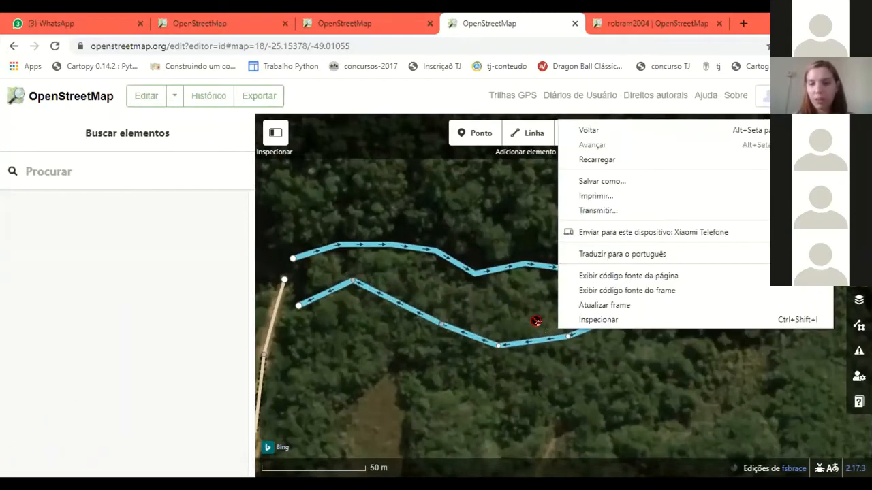
left_click(537, 339)
Mirror the eastern segment of the lower river across its shortest axis
right_click(535, 335)
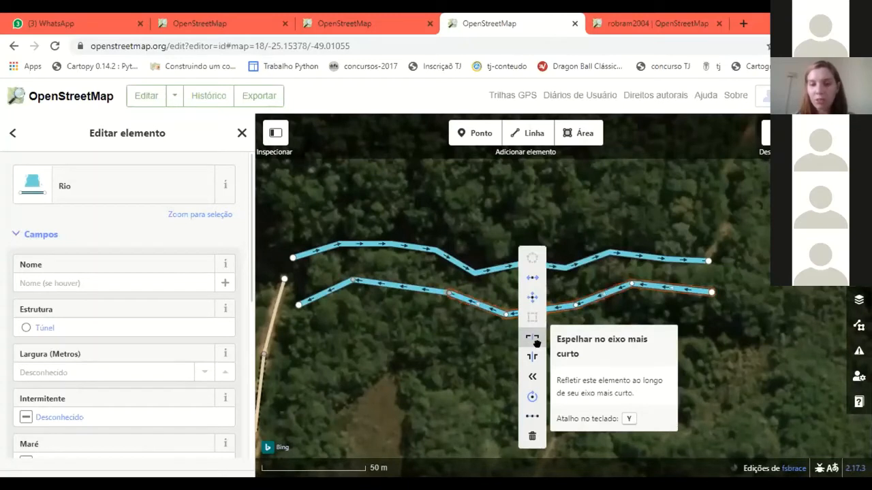
left_click(536, 335)
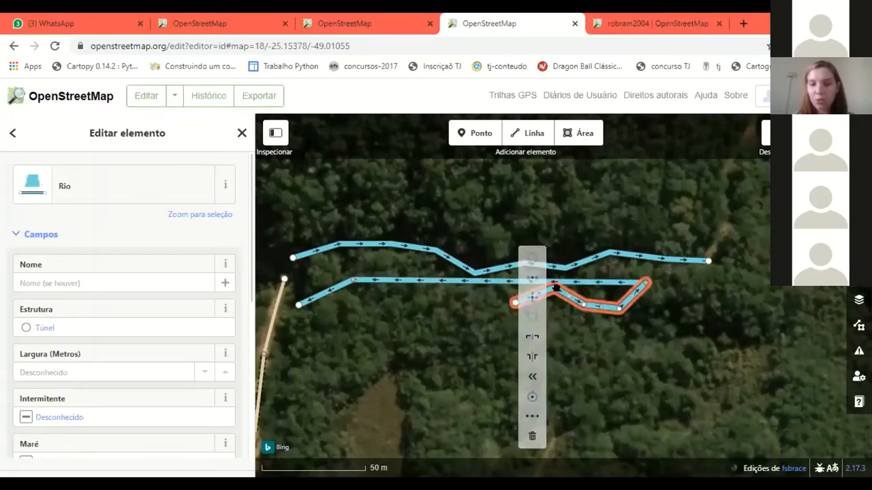
left_click(599, 368)
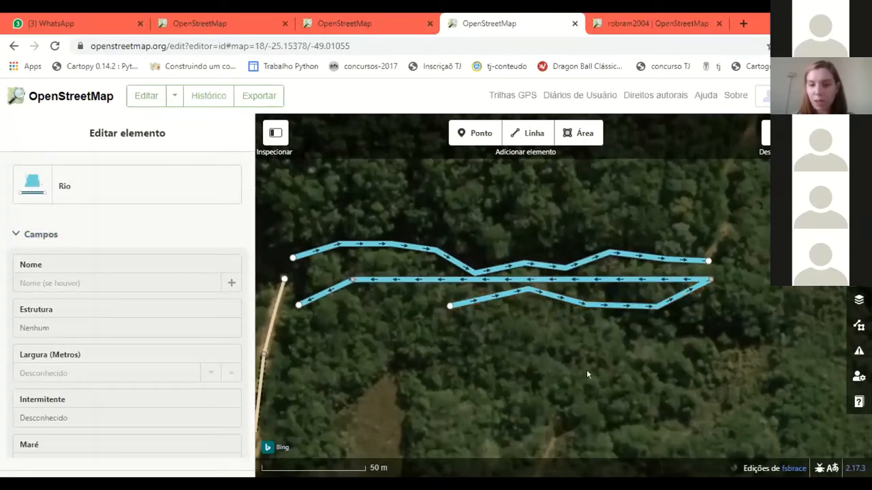
Try rotating the mirrored river segment around its centre and straighten the line
right_click(568, 300)
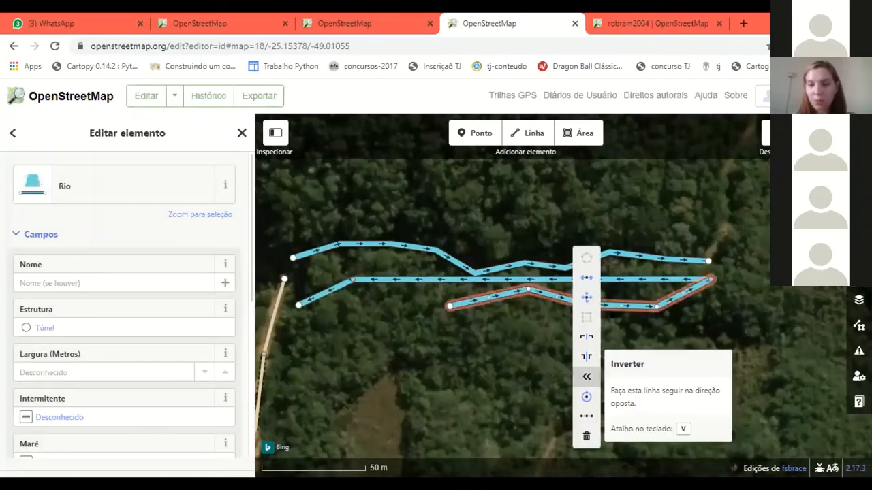
left_click(586, 397)
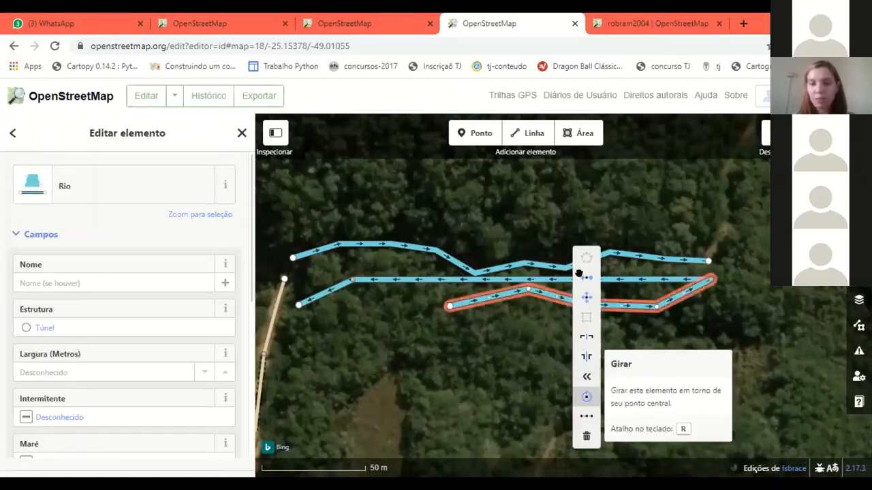
left_click(579, 305)
right_click(587, 348)
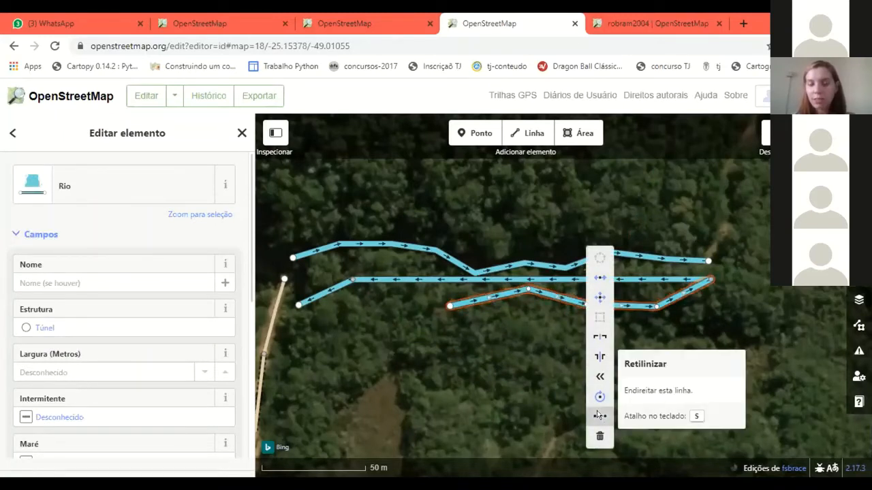
left_click(598, 415)
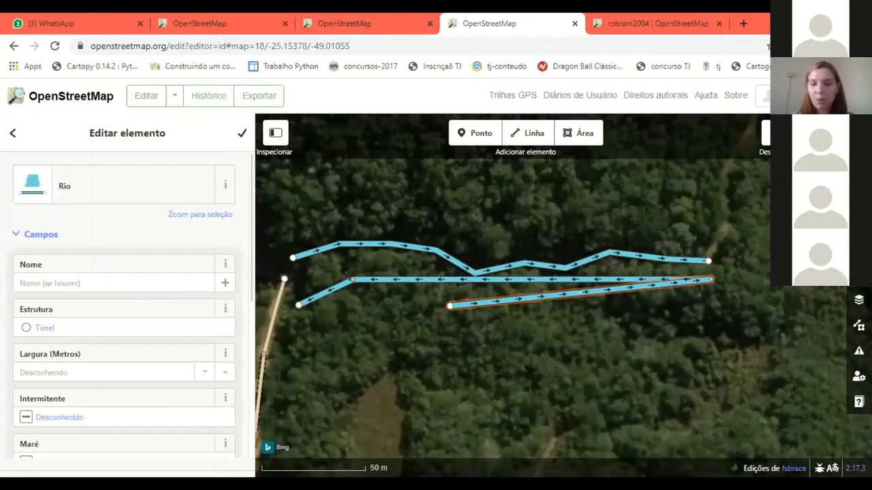
Delete the straightened river branch and the long horizontal river segment above it
left_click_drag(438, 262, 466, 324)
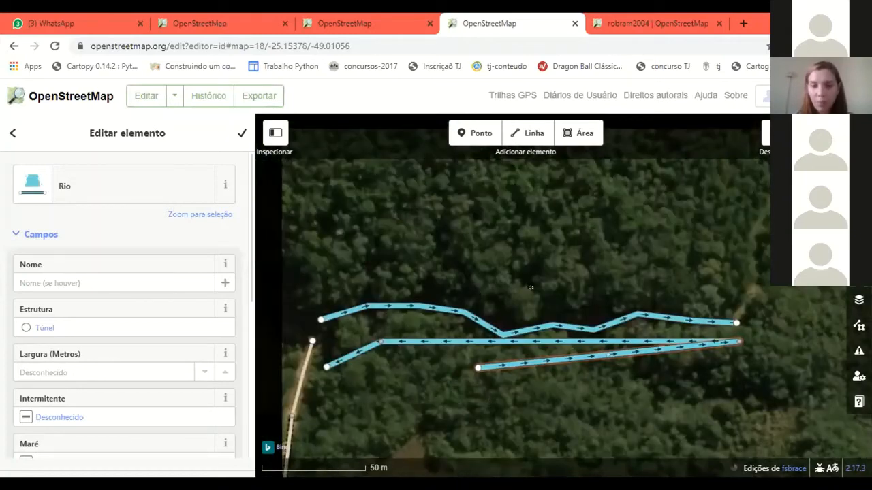
left_click_drag(531, 287, 471, 213)
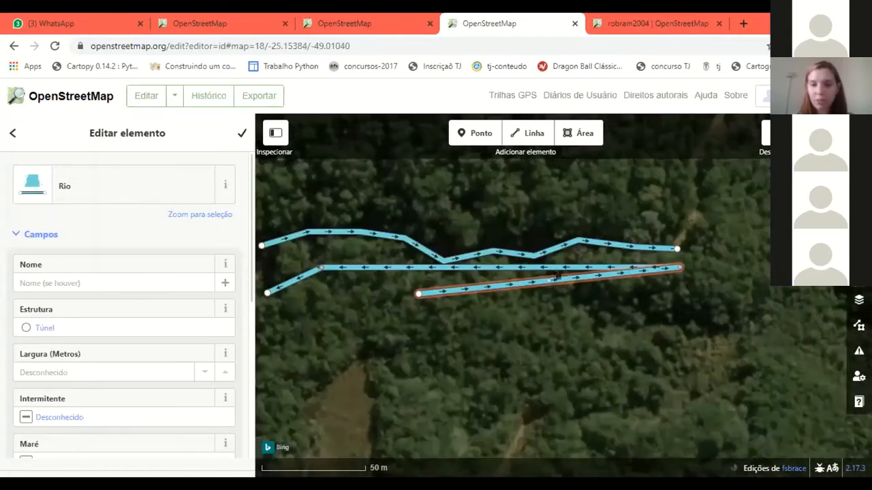
right_click(559, 273)
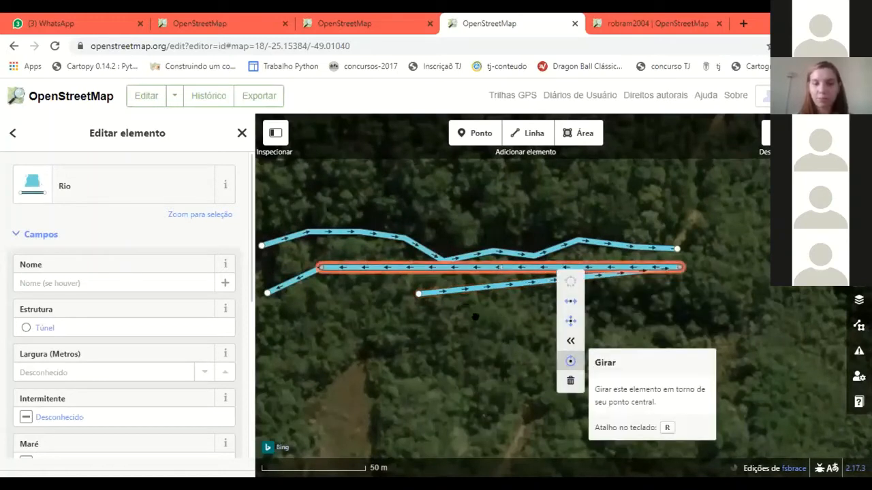
left_click_drag(545, 350, 550, 354)
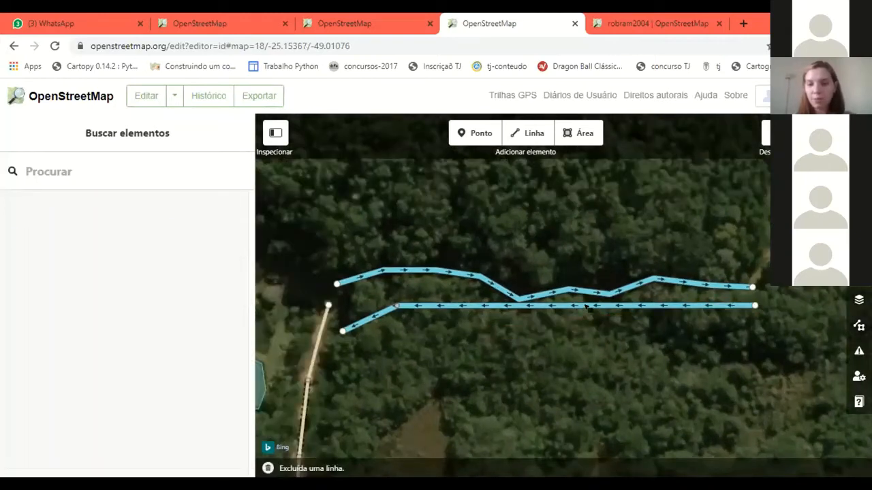
left_click(586, 307)
key("ctrl+BackSpace")
Delete the remaining short river segment and the upper river line
left_click(390, 310)
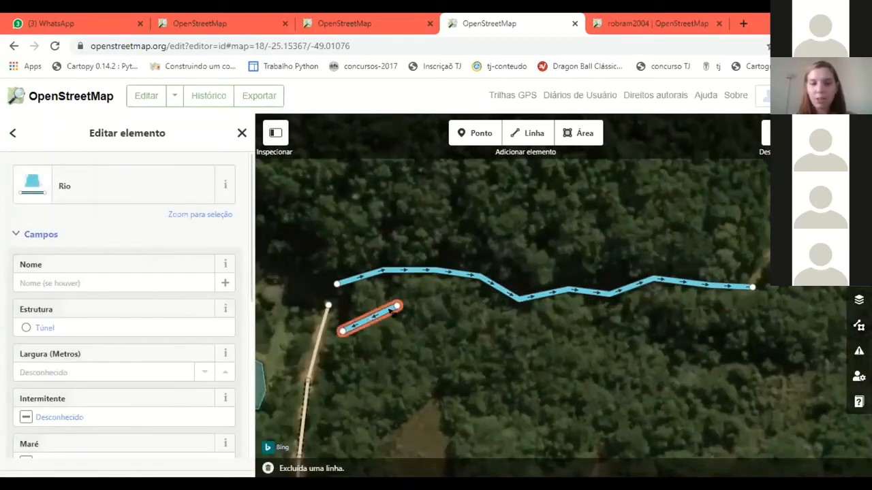
right_click(392, 310)
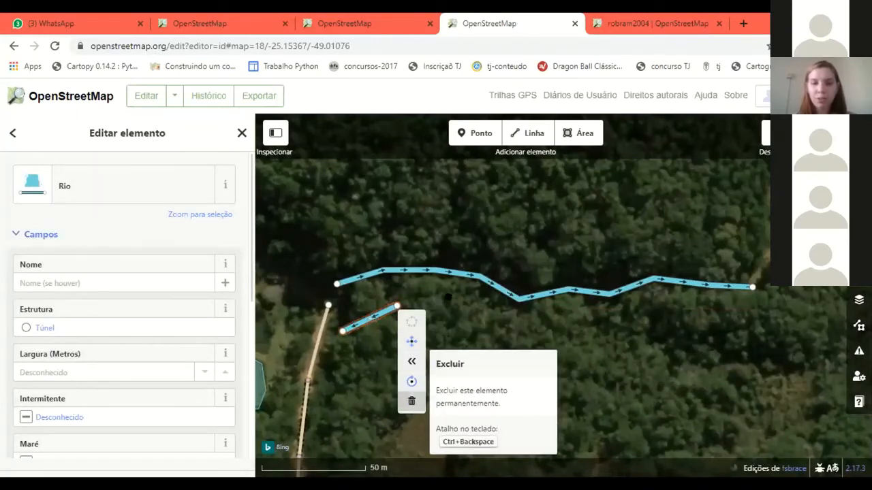
left_click(456, 272)
key("ctrl+BackSpace")
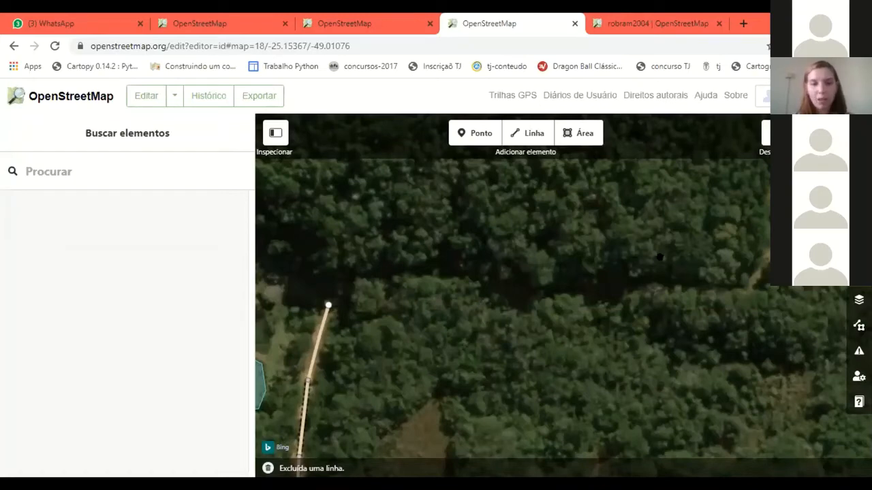
Remove the bridge structure (Ponte) from the middle segment of the unpaved access road beside the pond, and deselect it
left_click_drag(441, 323, 510, 276)
left_click_drag(400, 290, 498, 268)
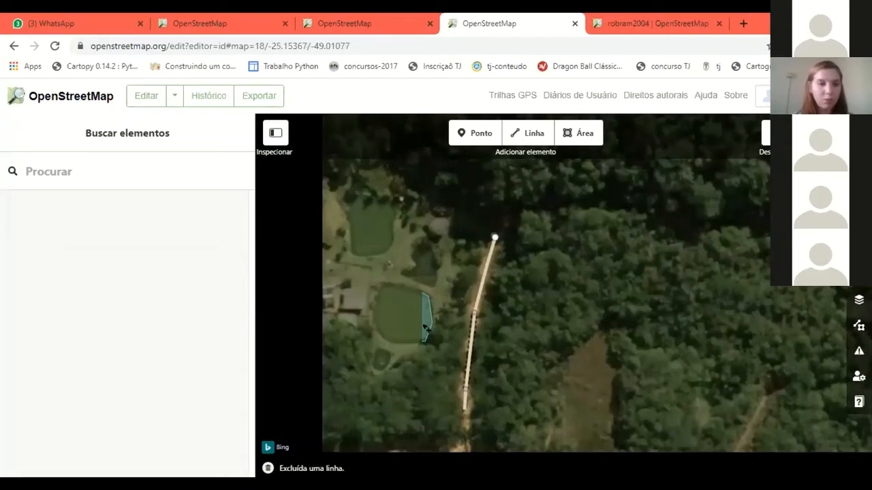
key("ctrl+z")
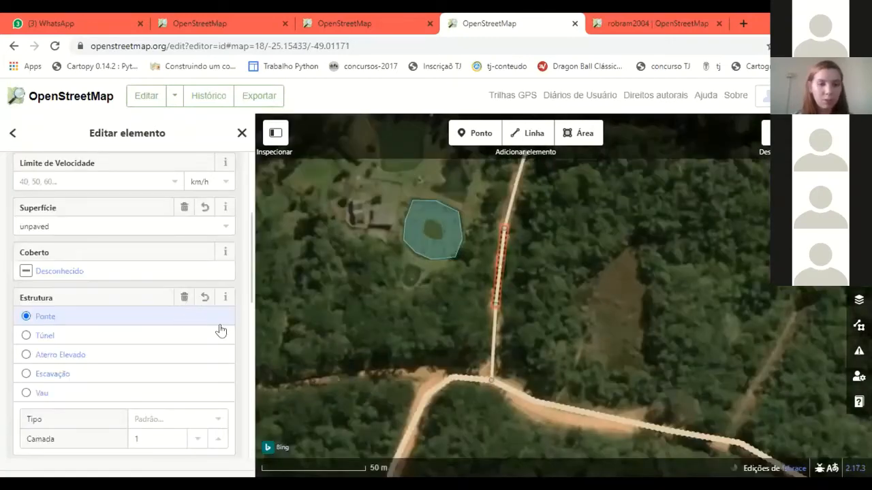
key("ctrl+z")
left_click_drag(250, 293, 252, 314)
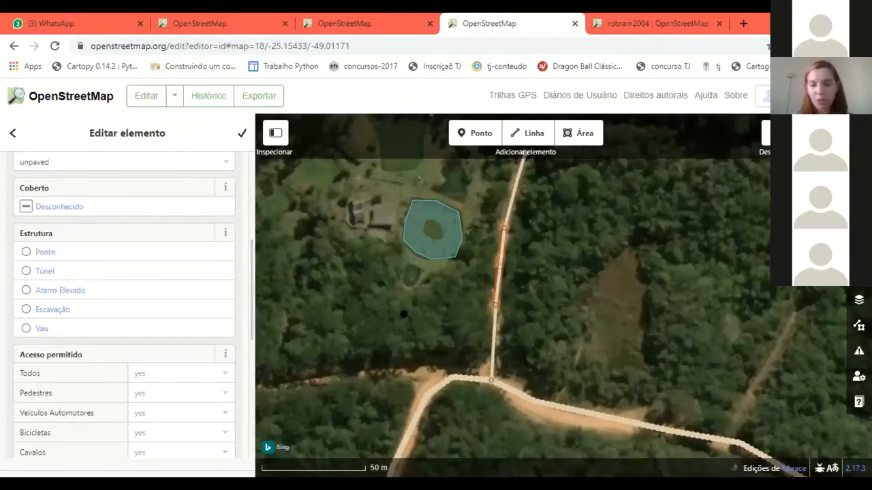
left_click(404, 314)
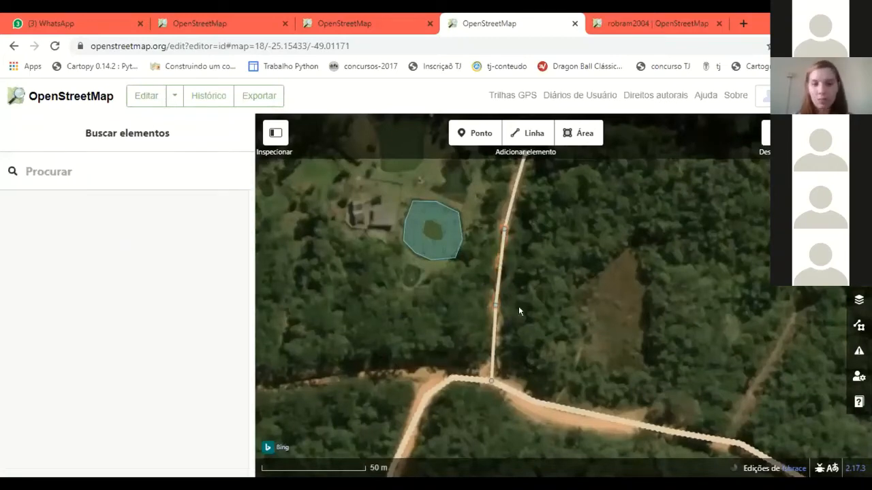
Examine the editing operations offered for the northern access road segment and for the pond area
left_click_drag(526, 258, 519, 357)
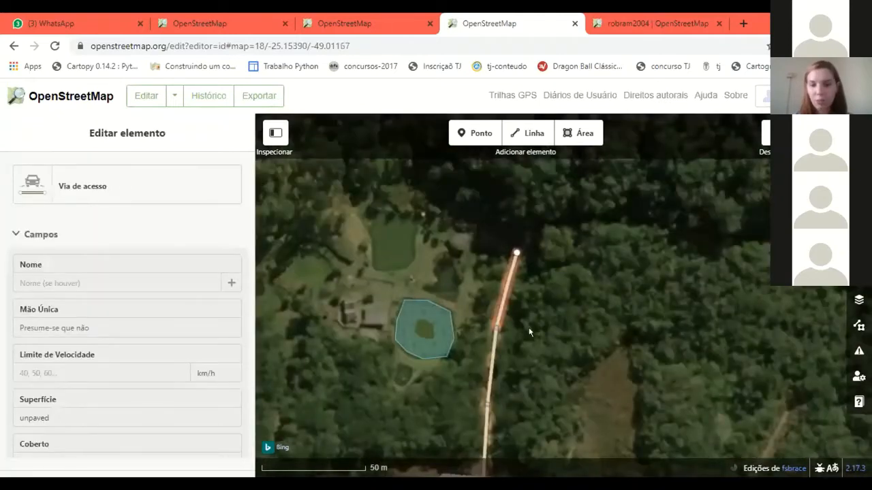
right_click(508, 275)
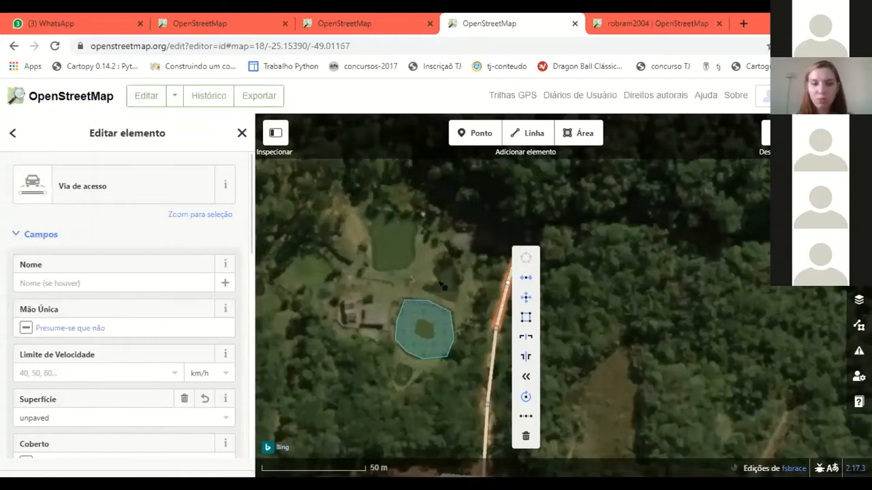
scroll(443, 292, "down", 1)
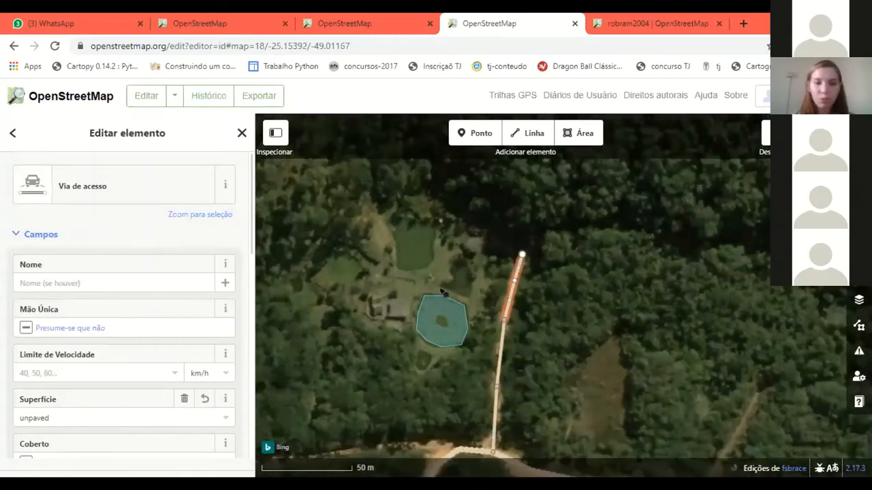
left_click_drag(461, 337, 448, 291)
right_click(448, 291)
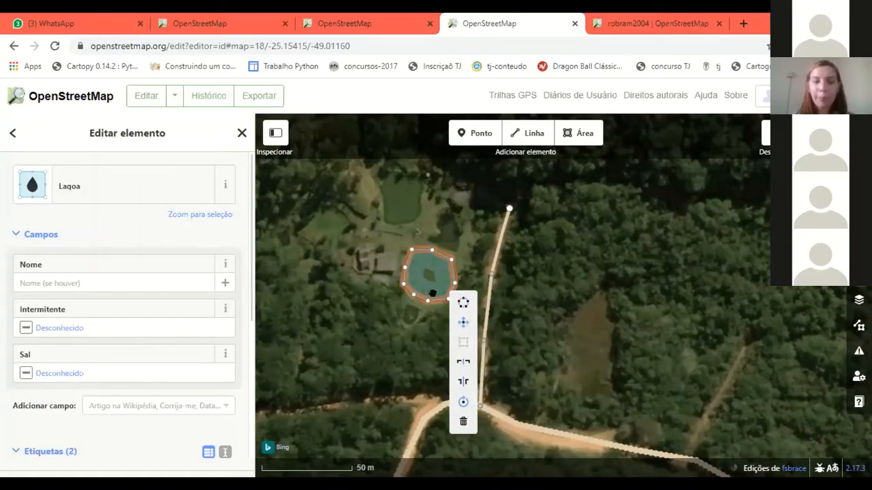
key("Escape")
left_click_drag(430, 275, 425, 308)
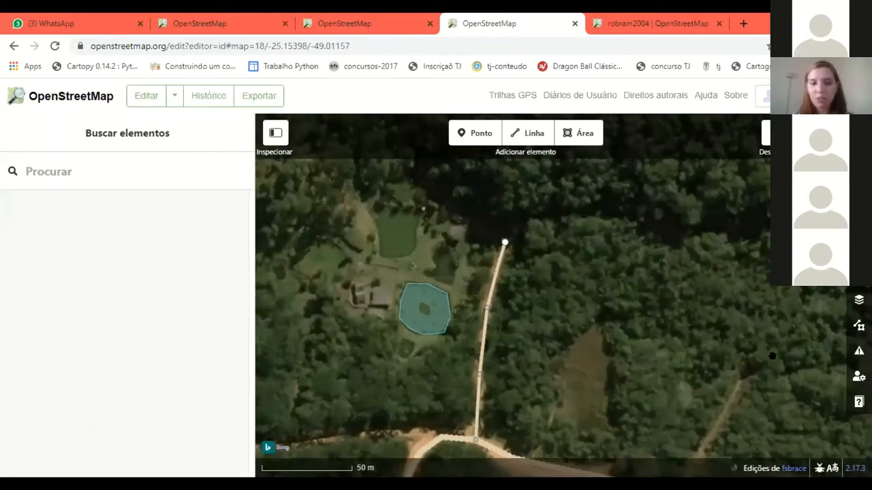
left_click_drag(476, 358, 470, 321)
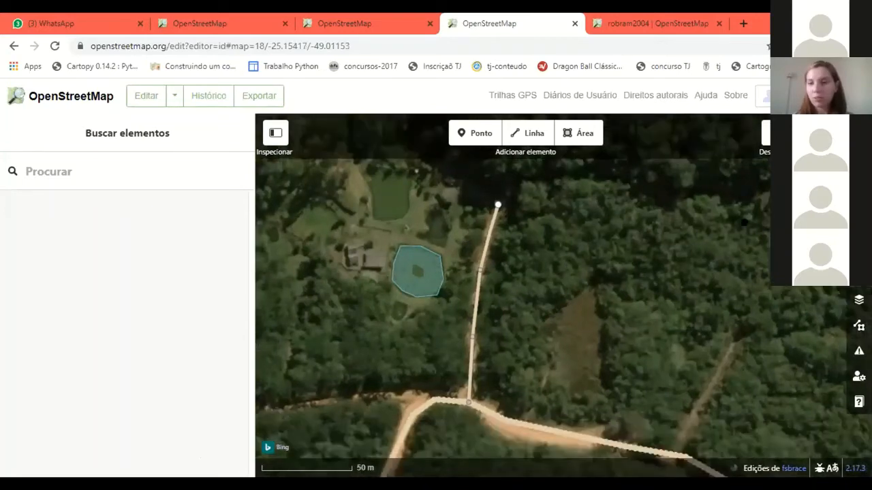
left_click_drag(744, 223, 862, 251)
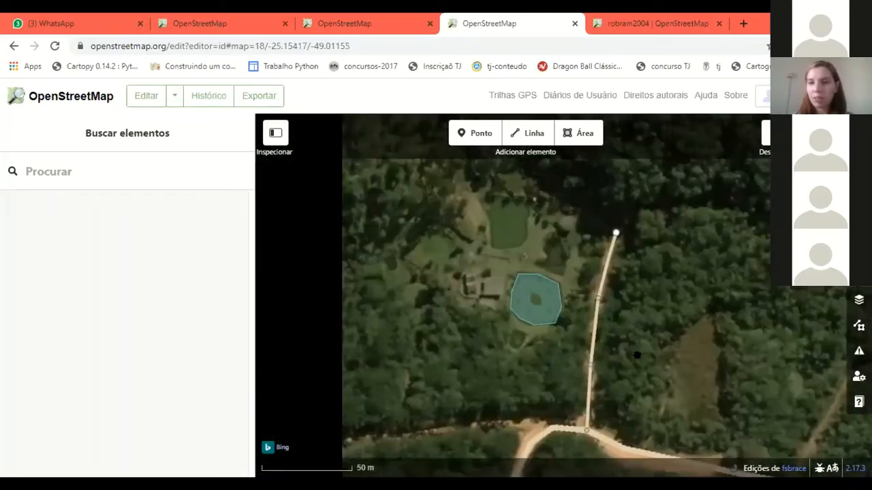
left_click_drag(637, 355, 637, 401)
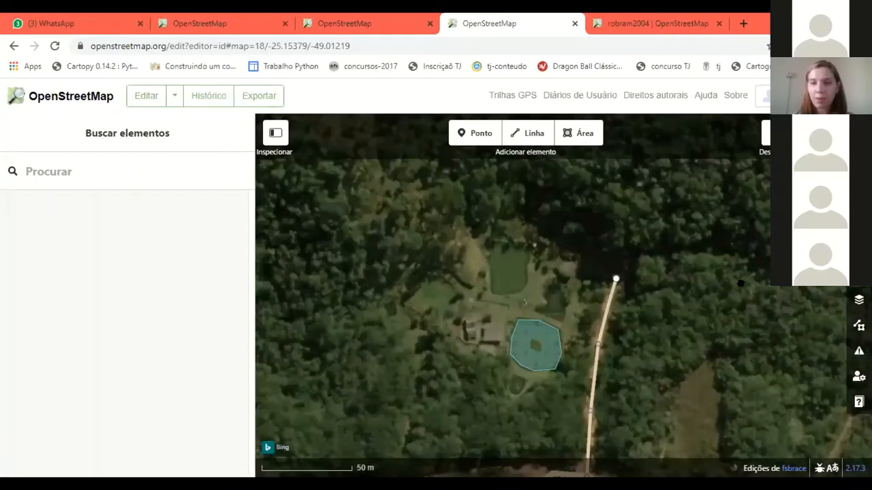
left_click_drag(741, 283, 672, 321)
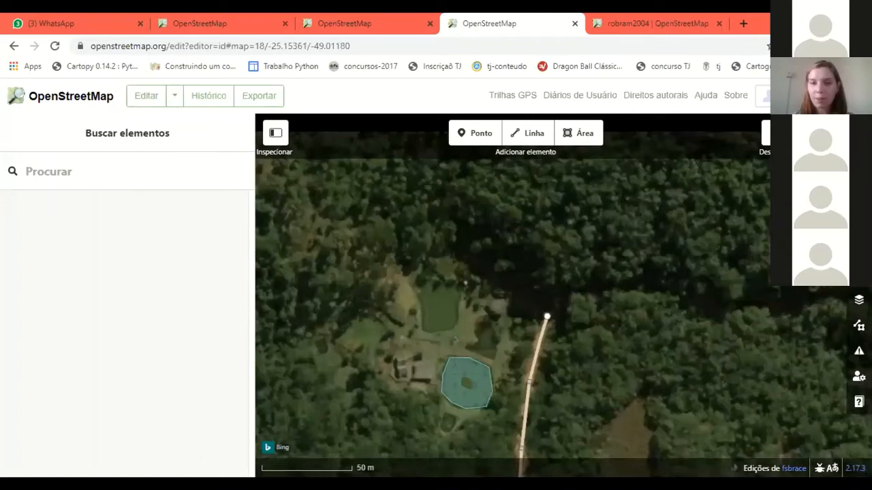
Start uploading the edits to OpenStreetMap with the changeset comment "Webinar 15/07"
key("ctrl+s")
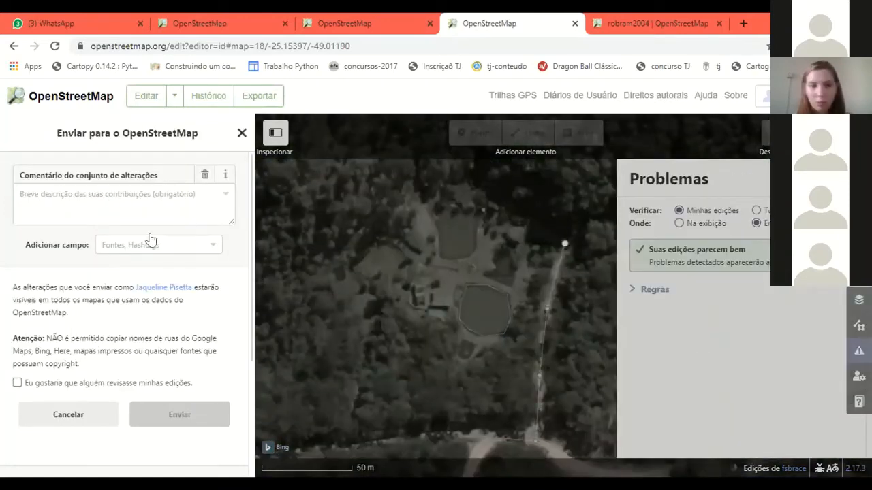
type("Web")
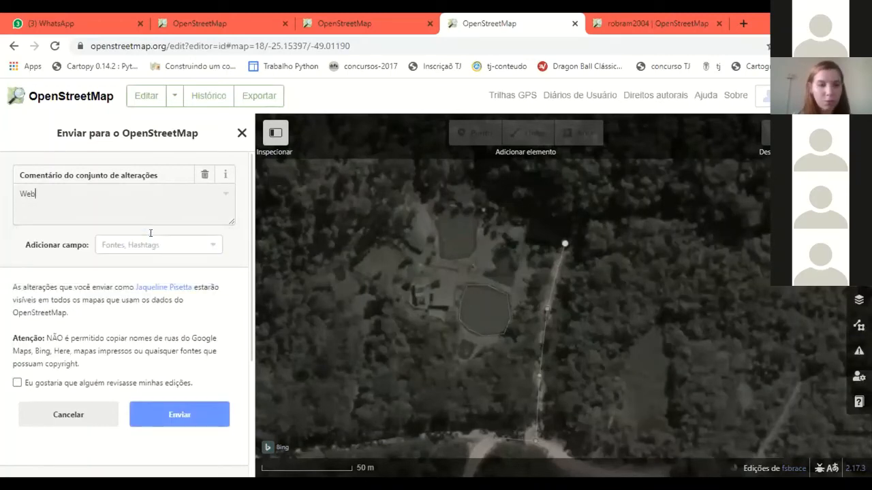
type("inar 15/07")
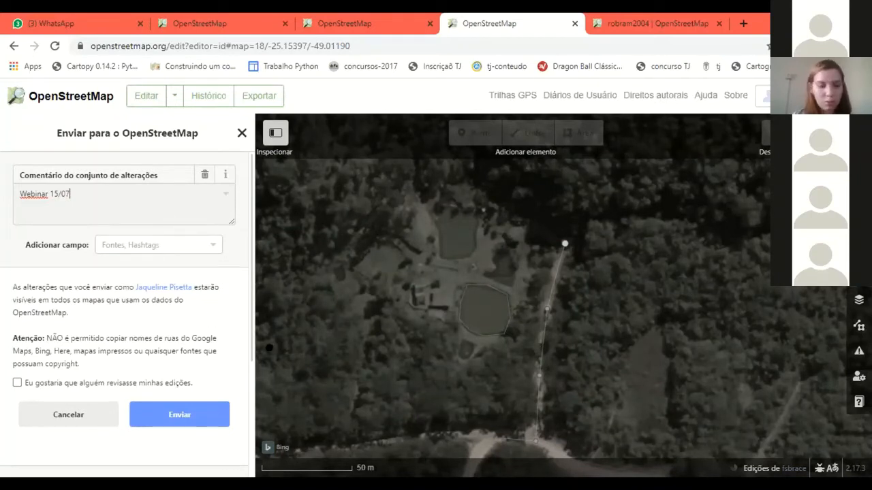
Enter the hashtag #mapeadoreslivres in the additional field for the changeset
left_click(158, 245)
type("#m")
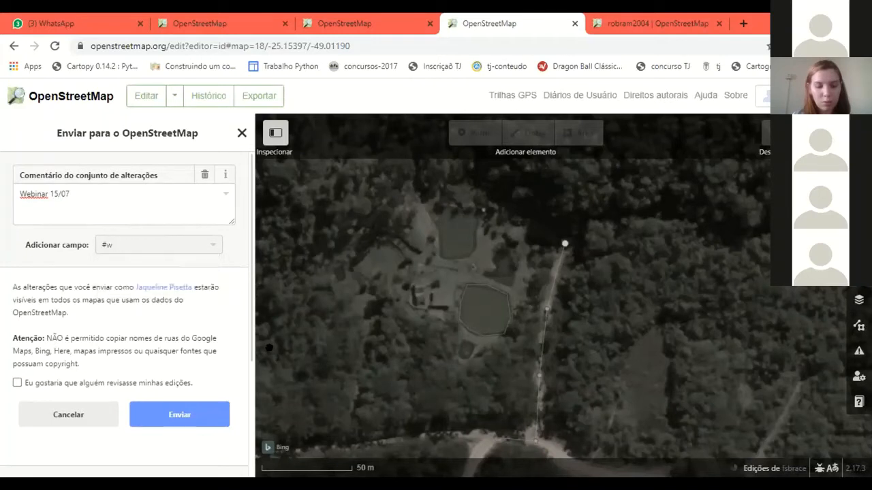
type("apeado")
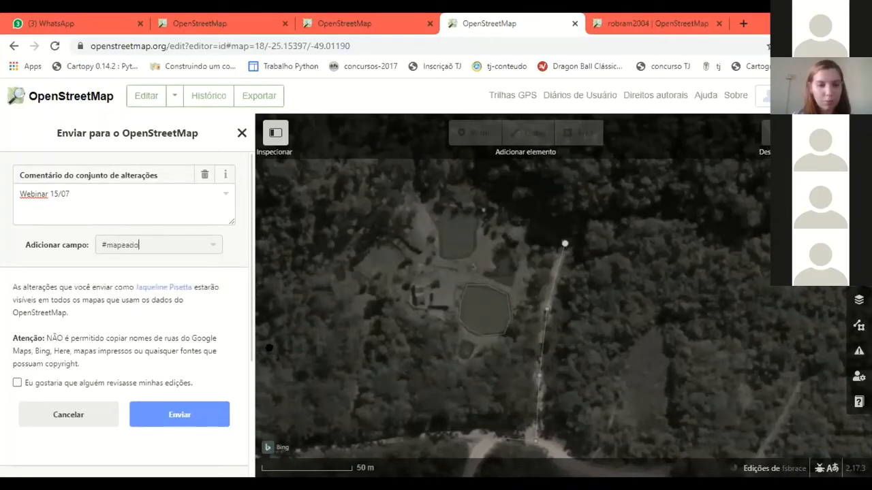
type("reslivres")
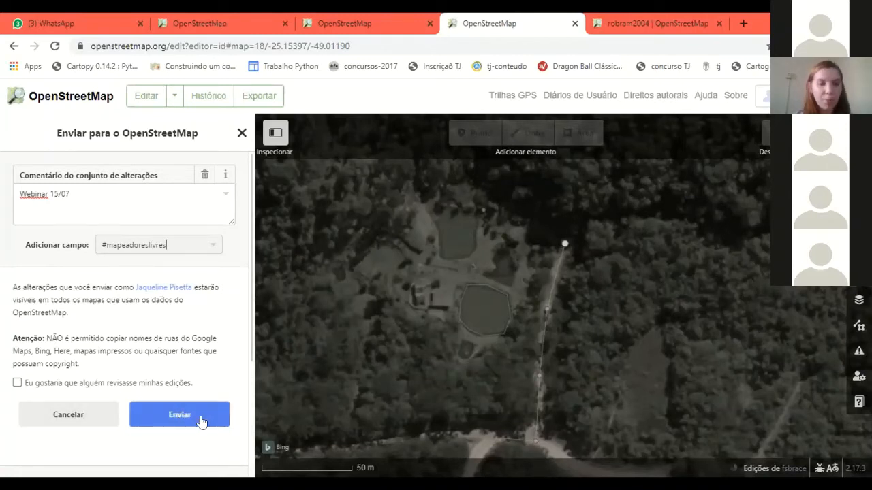
Send the changeset to OpenStreetMap
left_click(200, 415)
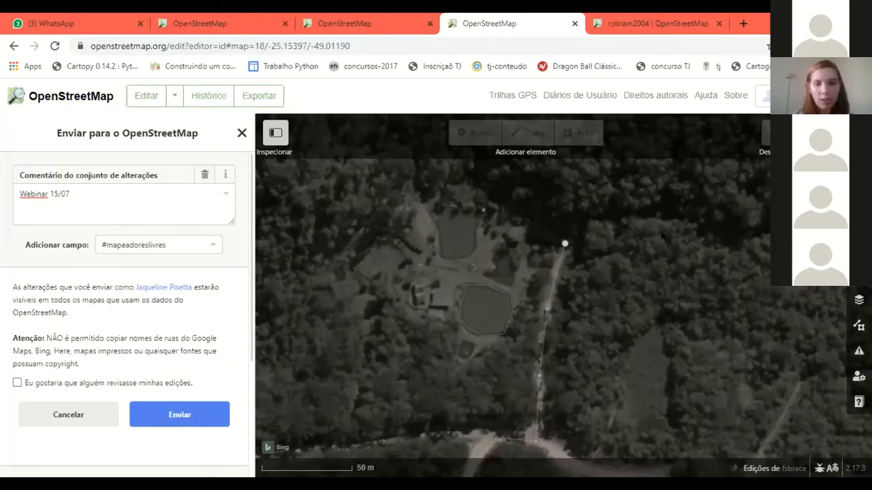
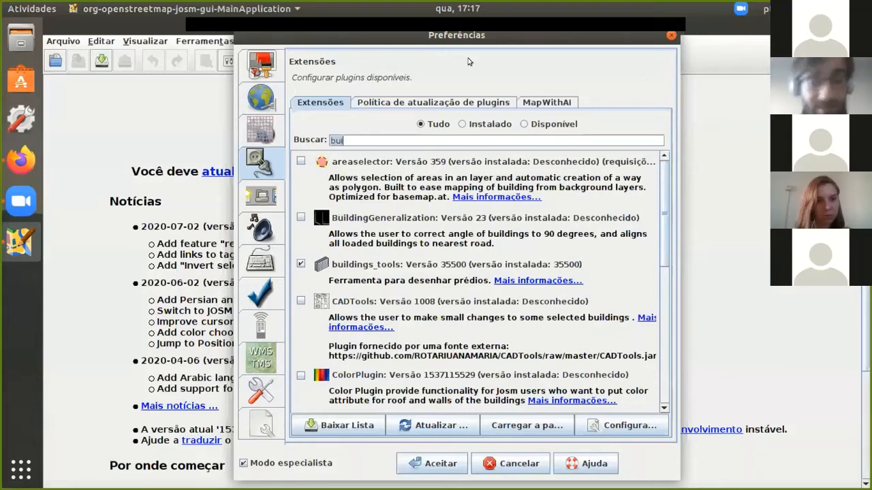
Switch to JOSM, reopen its preferences and examine the appearance settings of the display
left_click(243, 67)
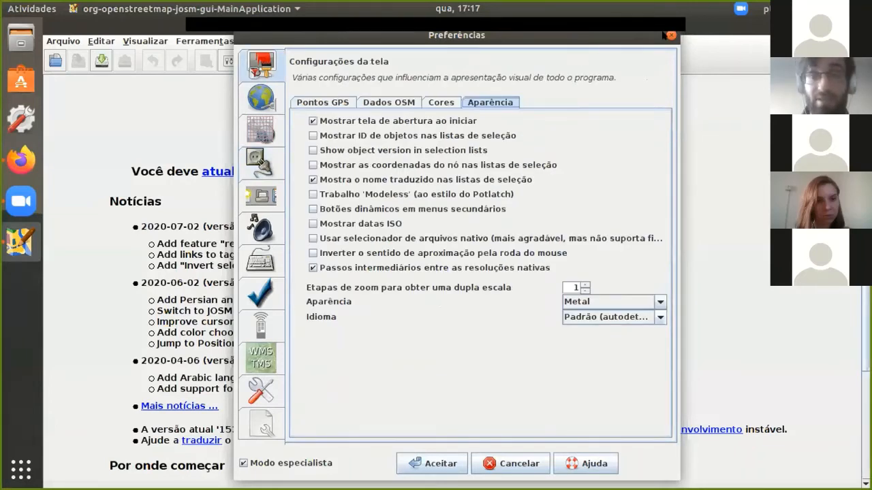
left_click(671, 34)
left_click(126, 40)
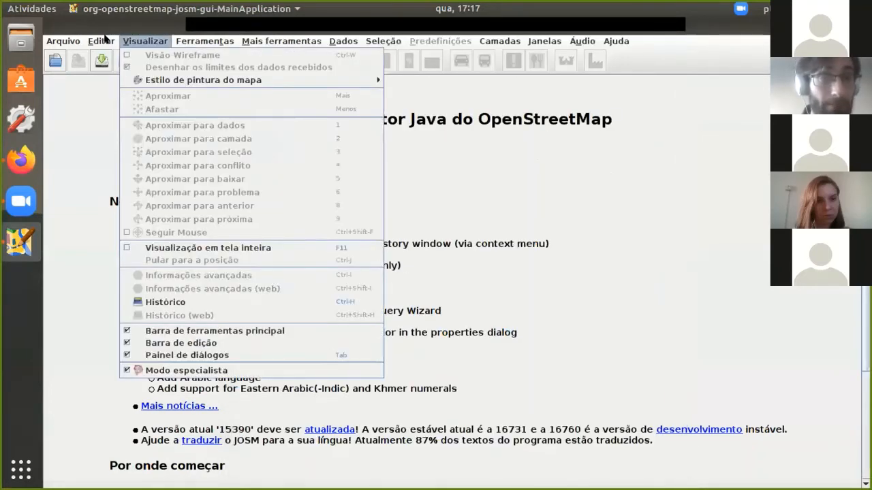
left_click(95, 40)
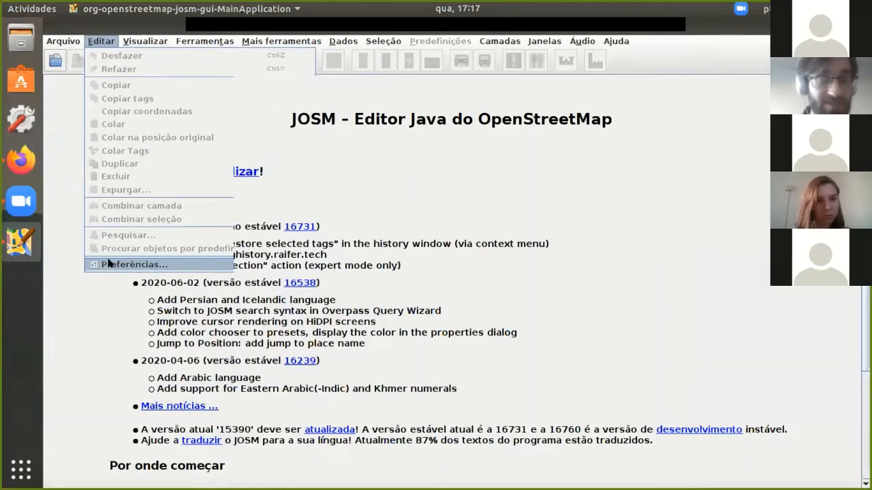
left_click(108, 263)
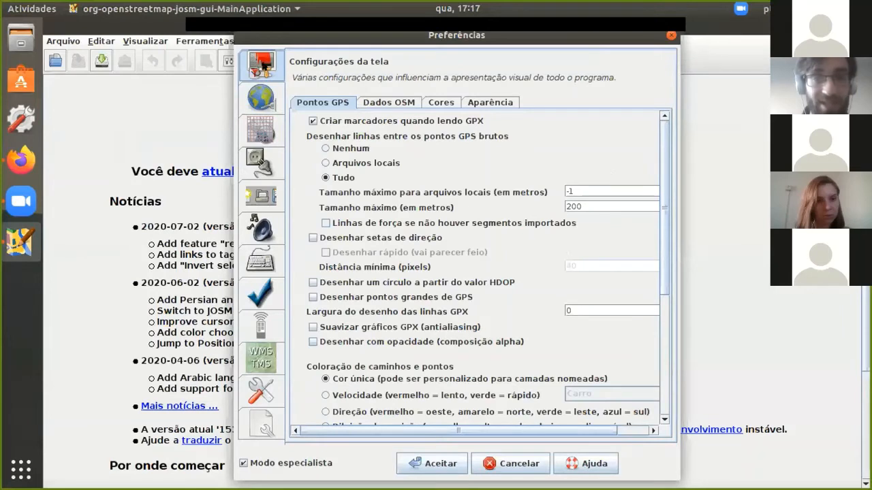
left_click(469, 101)
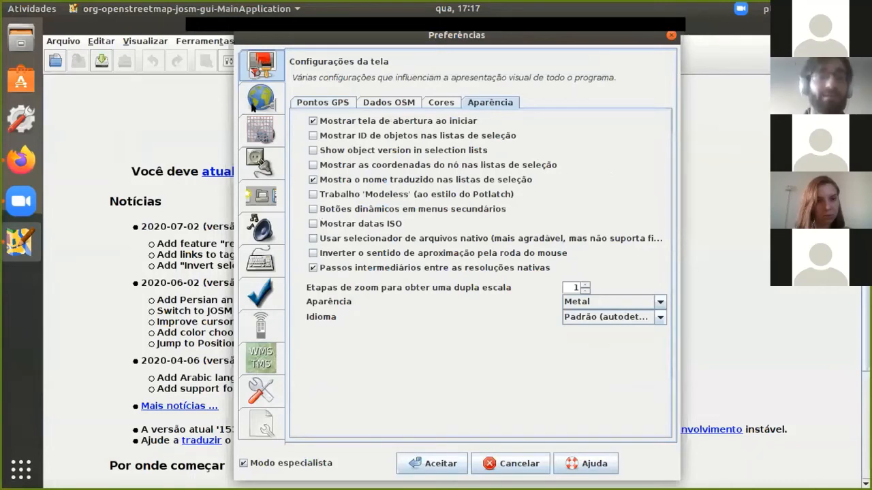
Compare the OAuth and basic authentication options for the OSM server connection, and choose OAuth
left_click(253, 101)
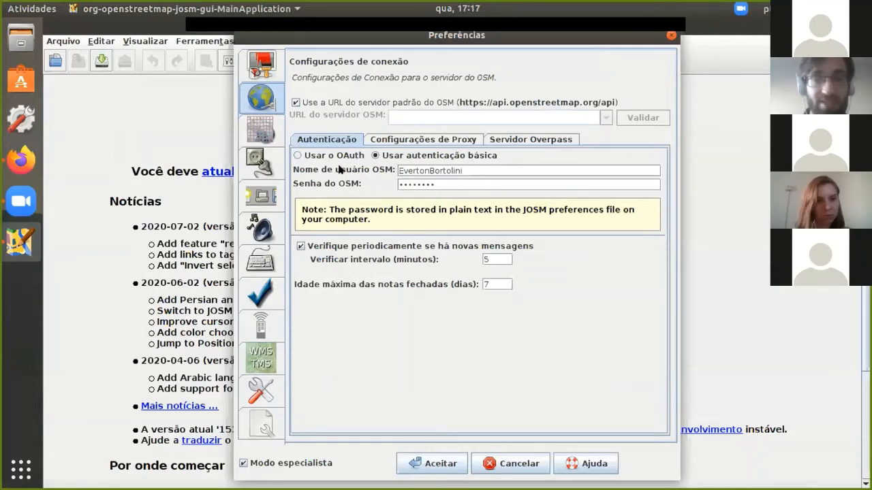
left_click(320, 156)
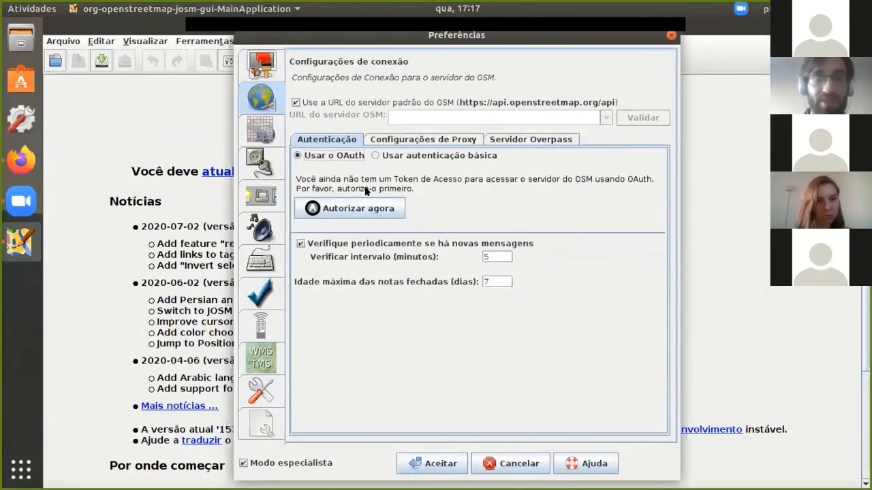
left_click(434, 156)
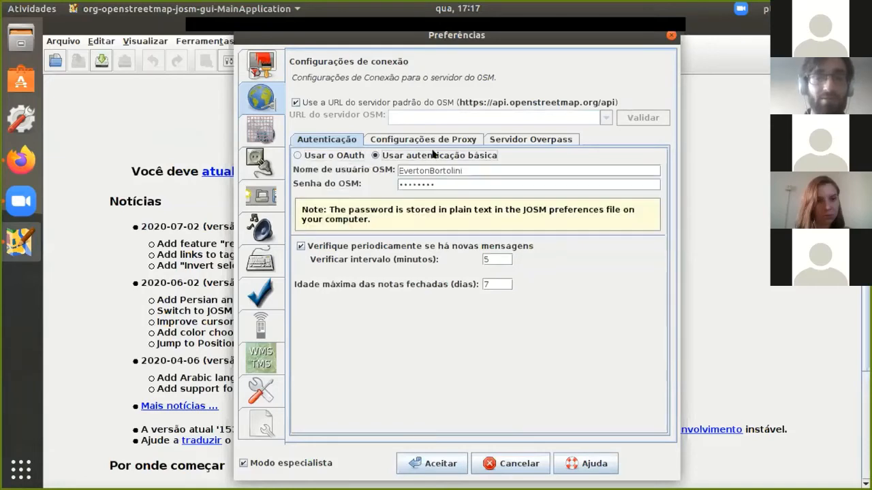
left_click(323, 154)
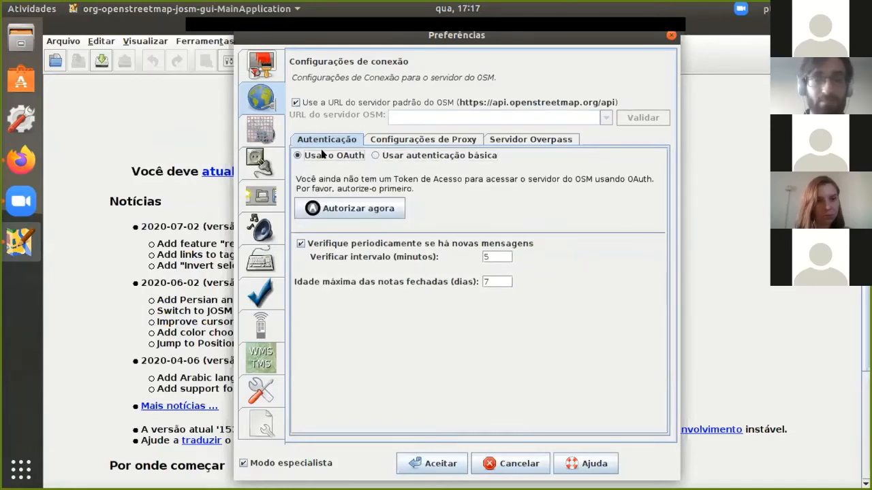
Search the available plugins for "bui" and accept the preferences
left_click(261, 166)
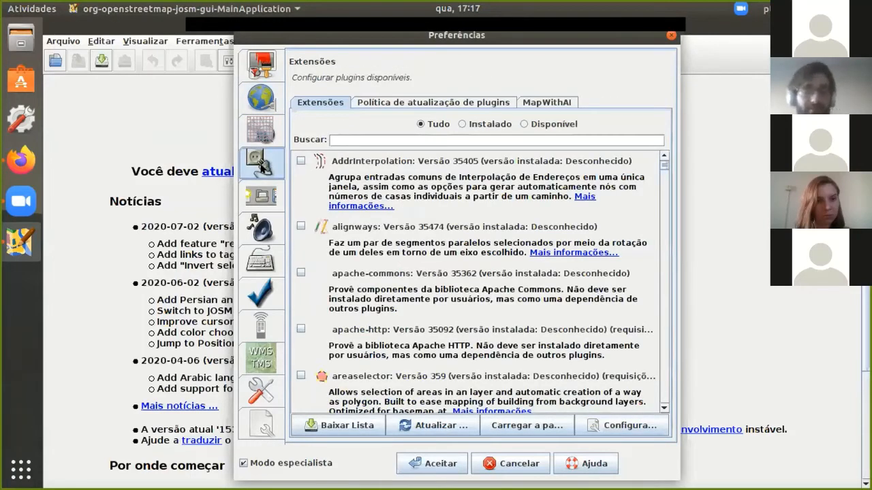
left_click(348, 139)
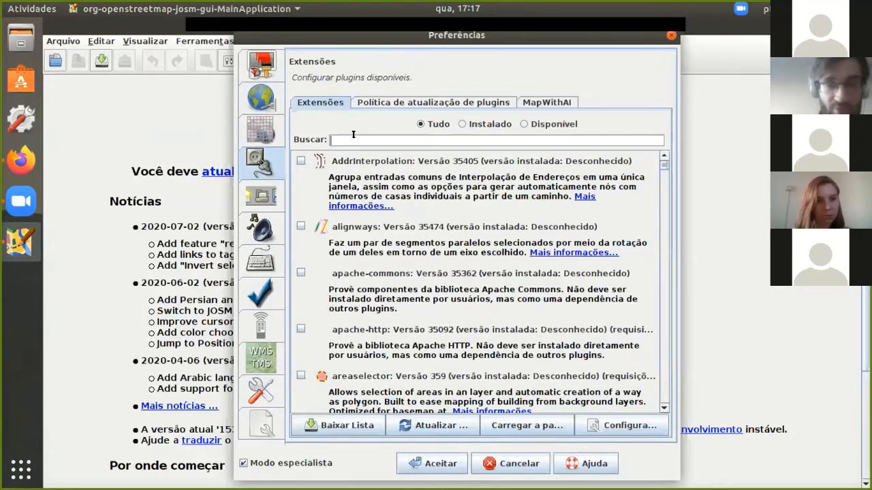
type("bui")
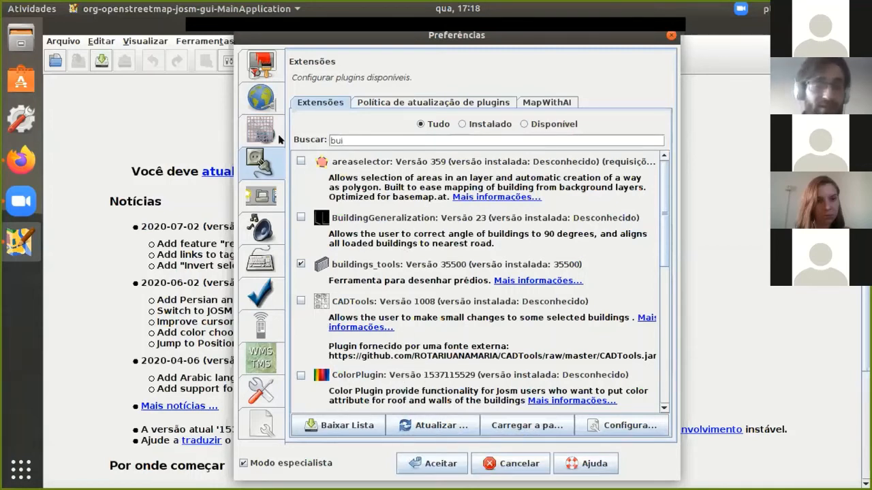
left_click(434, 465)
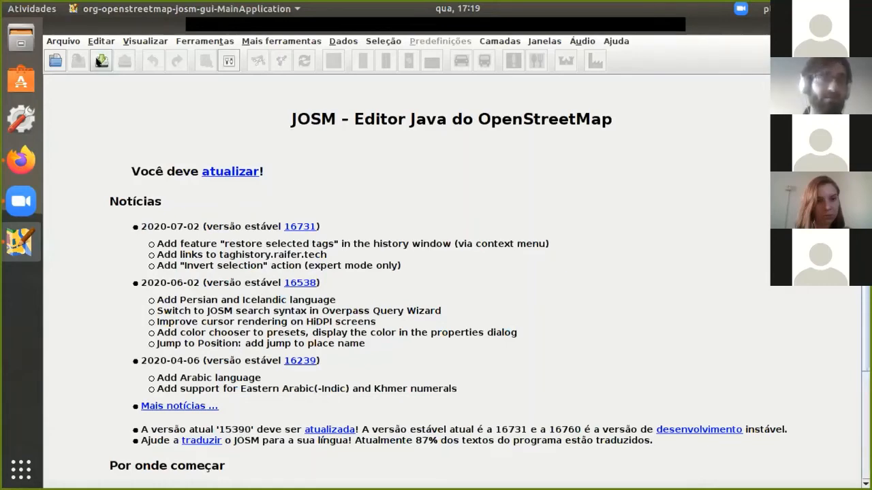
Download the OpenStreetMap data for a rectangular area just west of Abelardo Luz
left_click(101, 60)
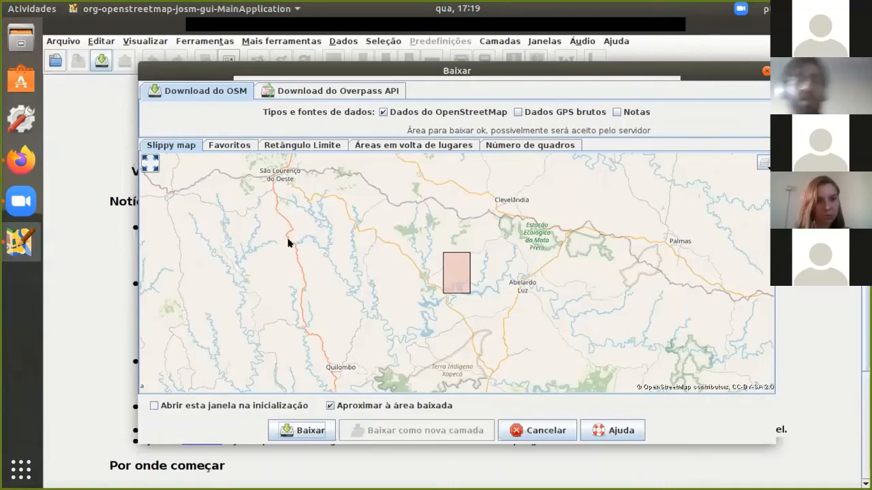
scroll(412, 239, "down", 5)
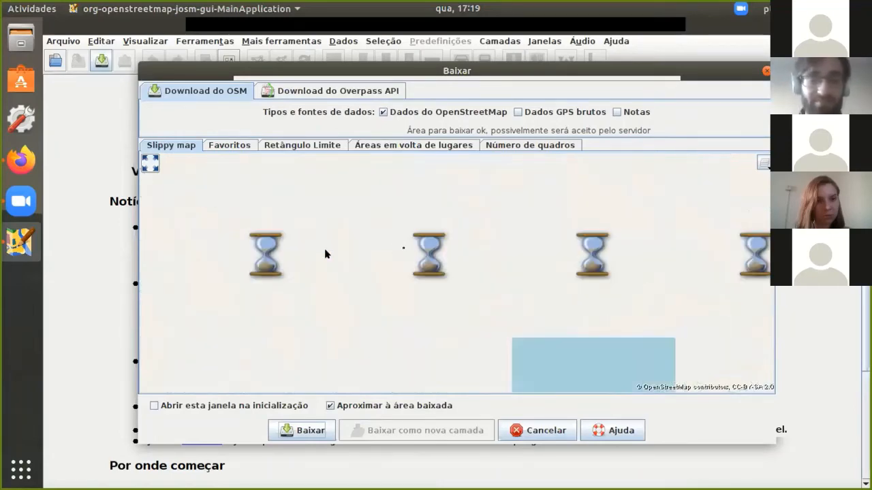
scroll(329, 253, "up", 3)
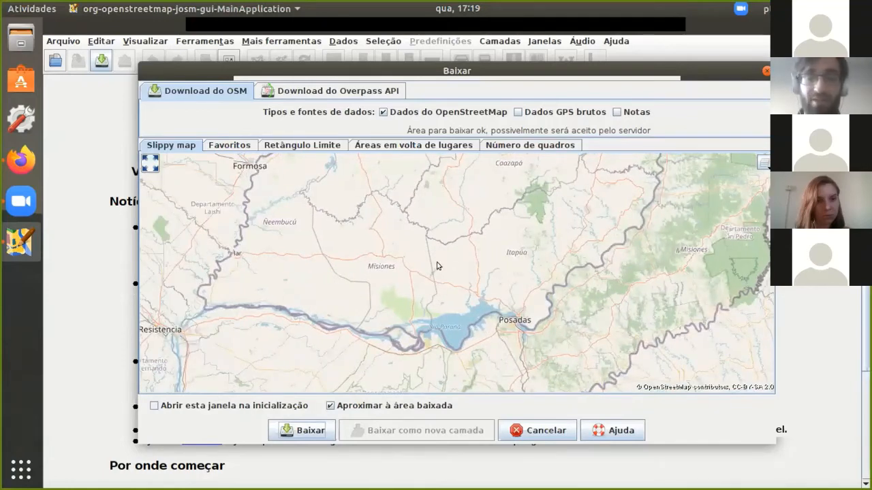
left_click_drag(438, 264, 205, 244)
left_click_drag(486, 226, 311, 274)
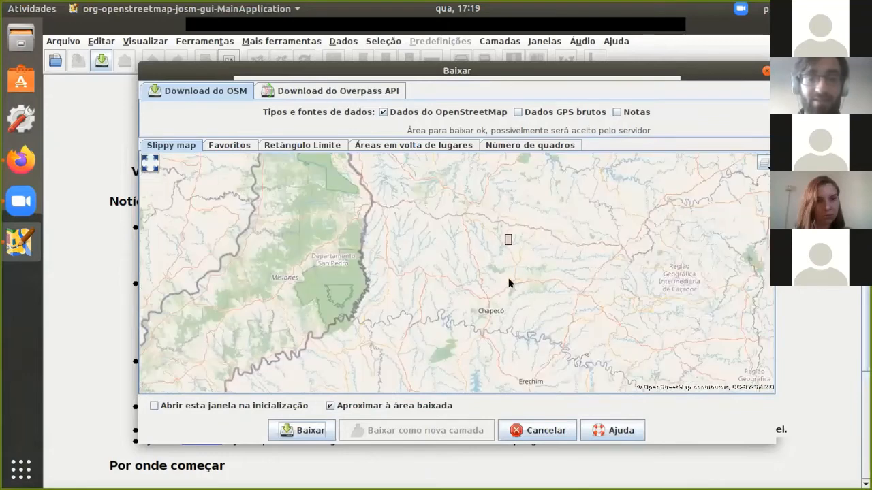
left_click_drag(508, 283, 406, 280)
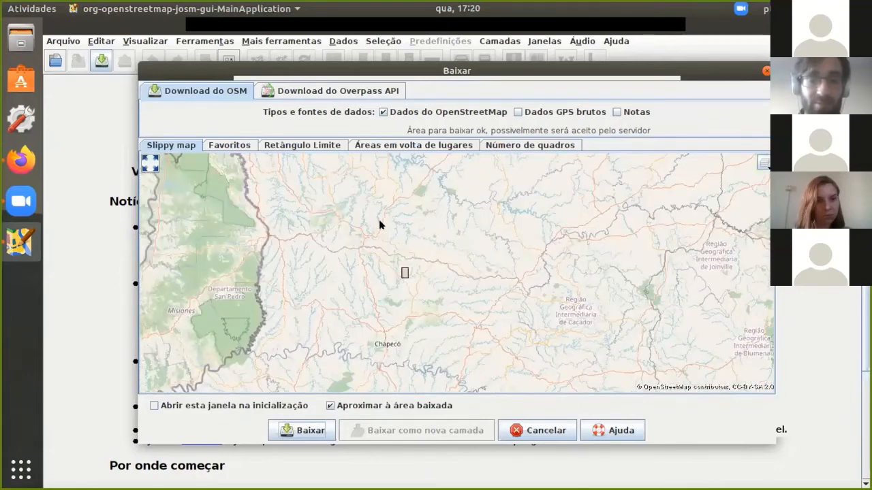
scroll(415, 279, "up", 2)
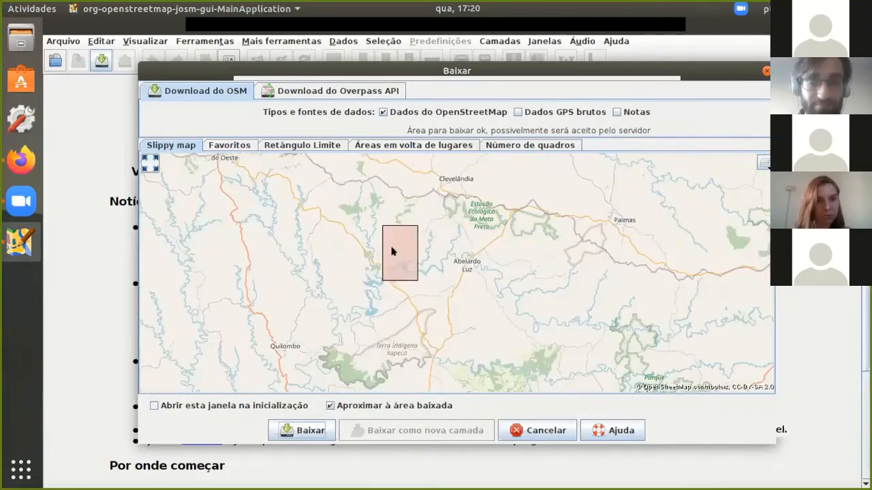
left_click_drag(387, 233, 413, 276)
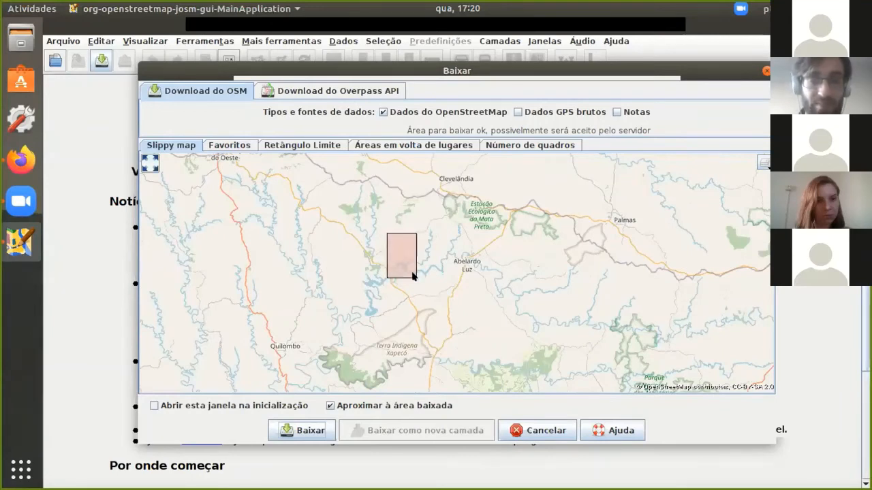
left_click_drag(387, 226, 421, 284)
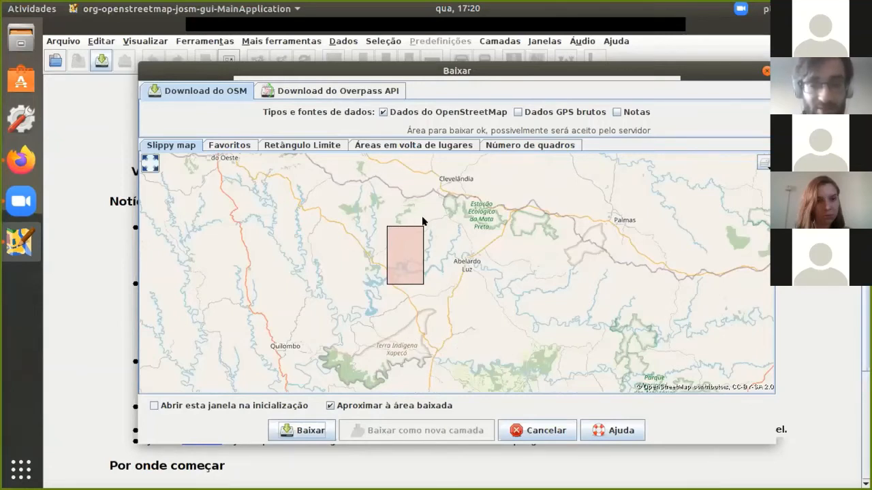
left_click_drag(386, 227, 423, 281)
left_click_drag(385, 222, 422, 281)
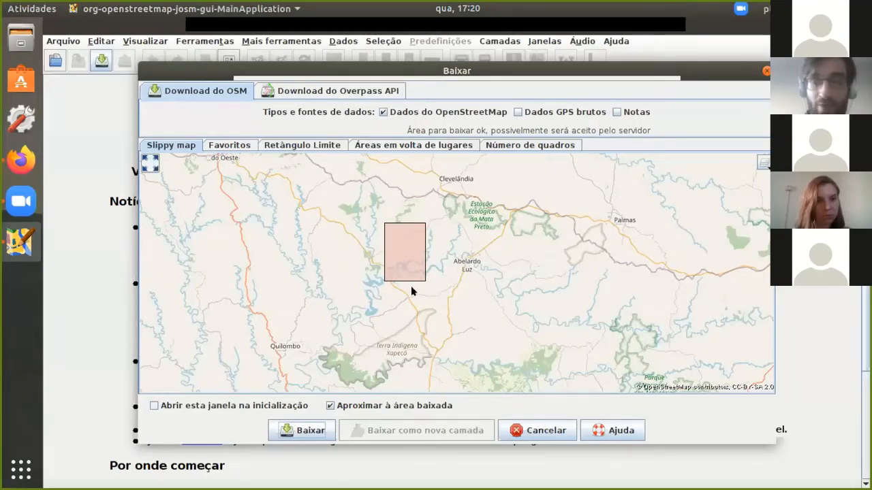
left_click(310, 433)
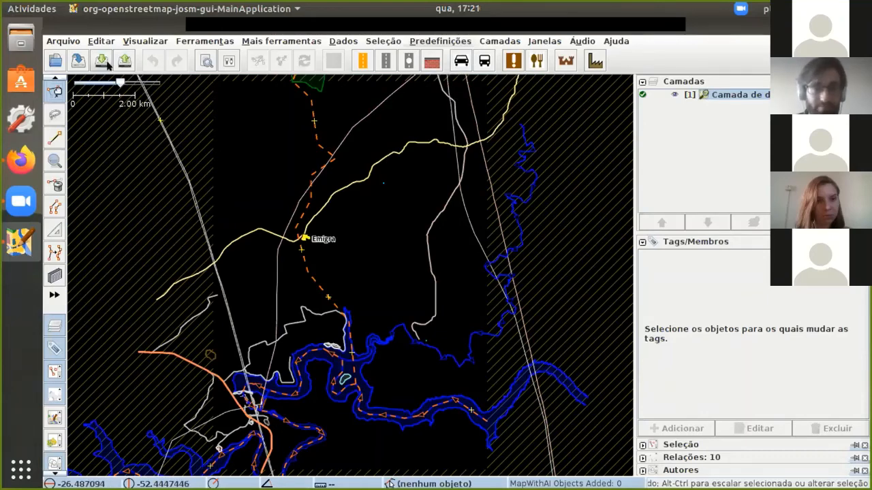
Add the Bing aerial imagery as a background layer and view the options offered for the data layer
left_click(500, 44)
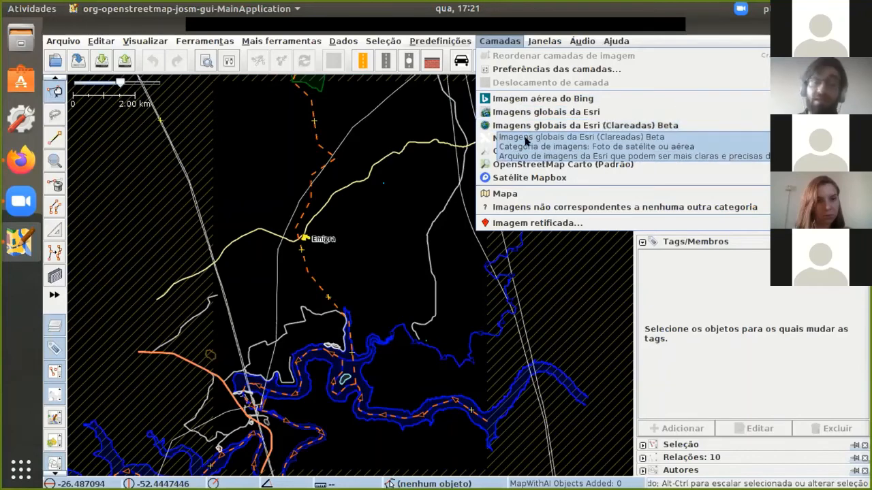
left_click(510, 100)
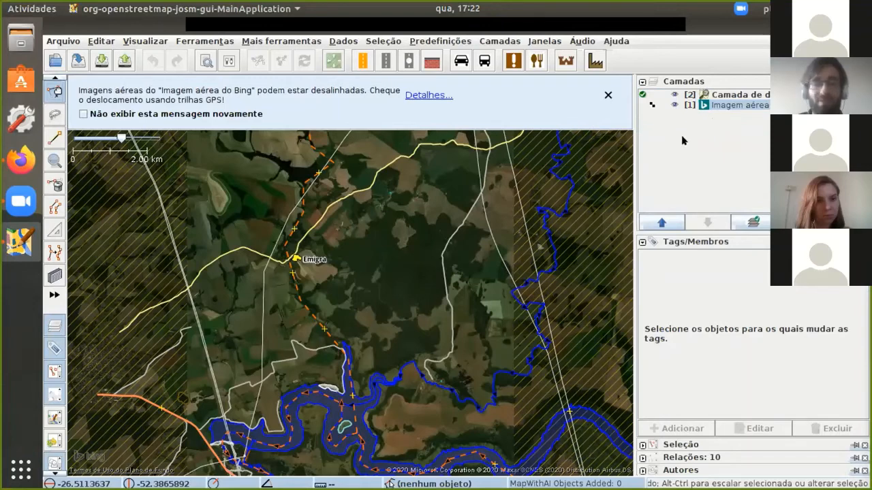
right_click(732, 98)
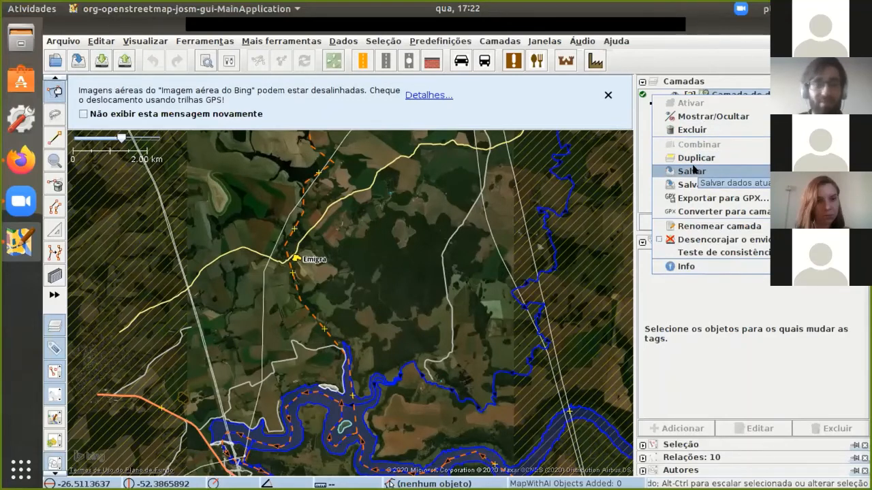
left_click(722, 80)
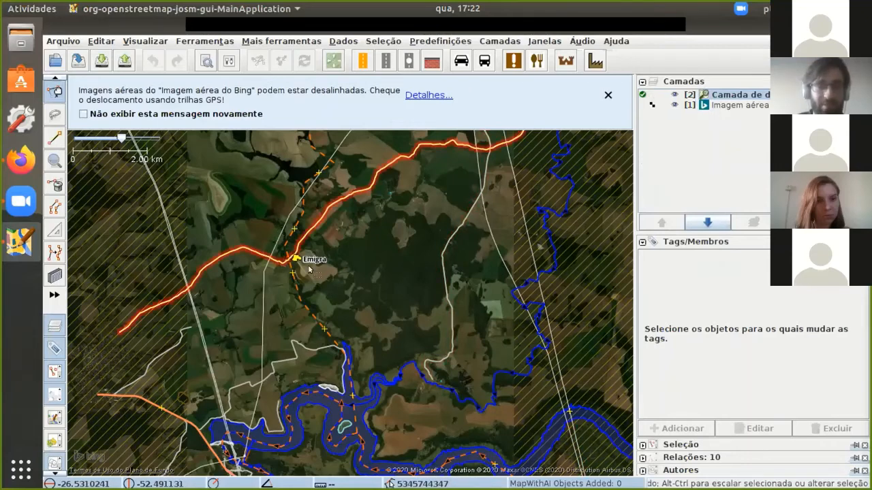
Shift the Bing imagery to an offset of -0.60; 1.19 against the road near Emigra and accept it
scroll(262, 253, "up", 5)
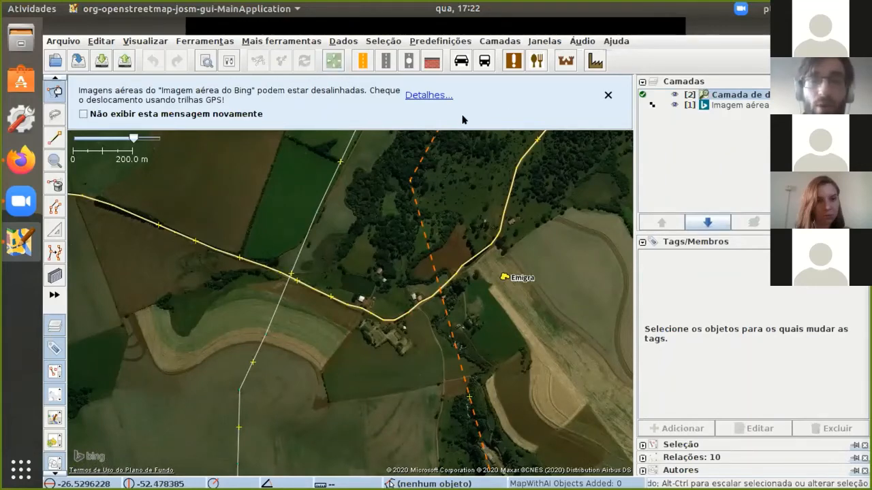
left_click(494, 40)
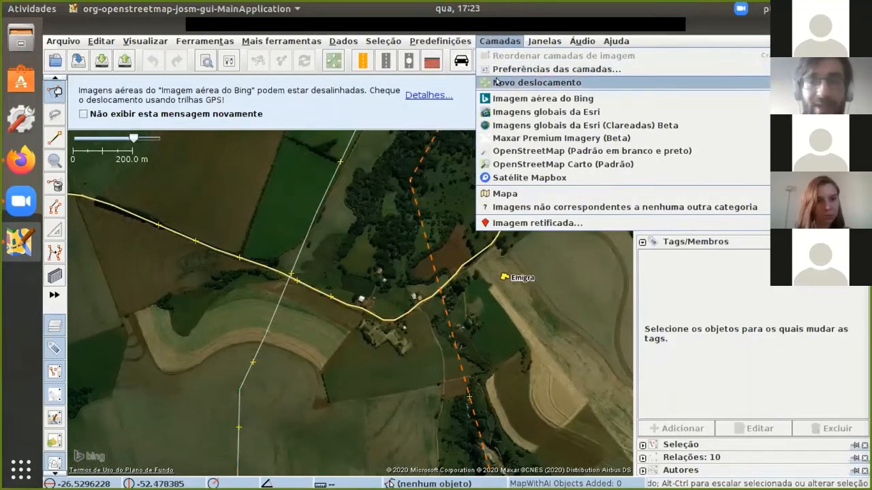
left_click(536, 82)
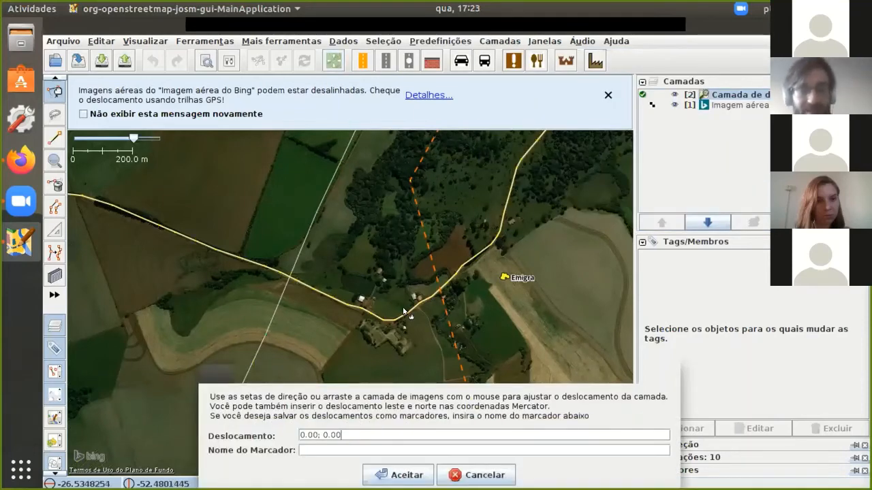
scroll(373, 317, "up", 4)
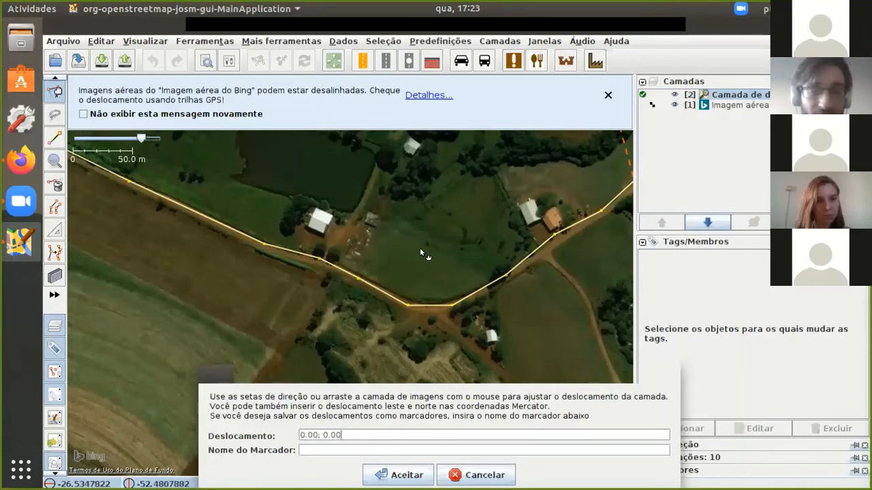
left_click_drag(407, 262, 396, 254)
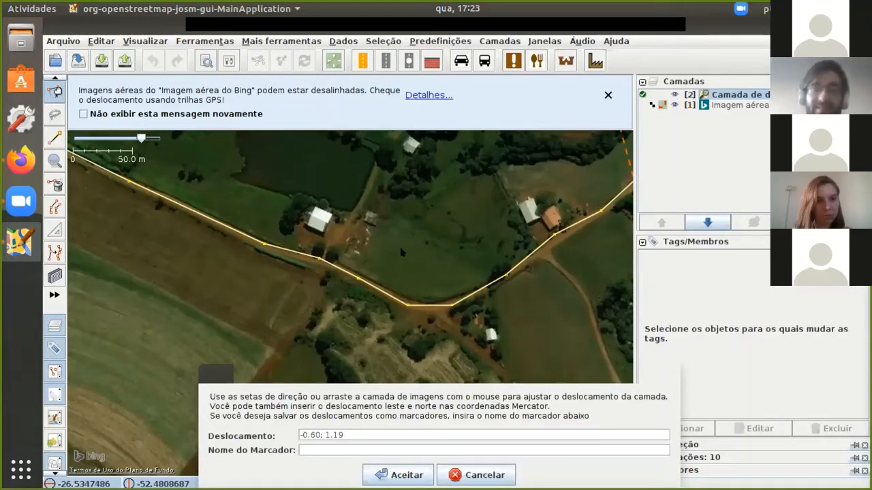
left_click_drag(426, 230, 426, 230)
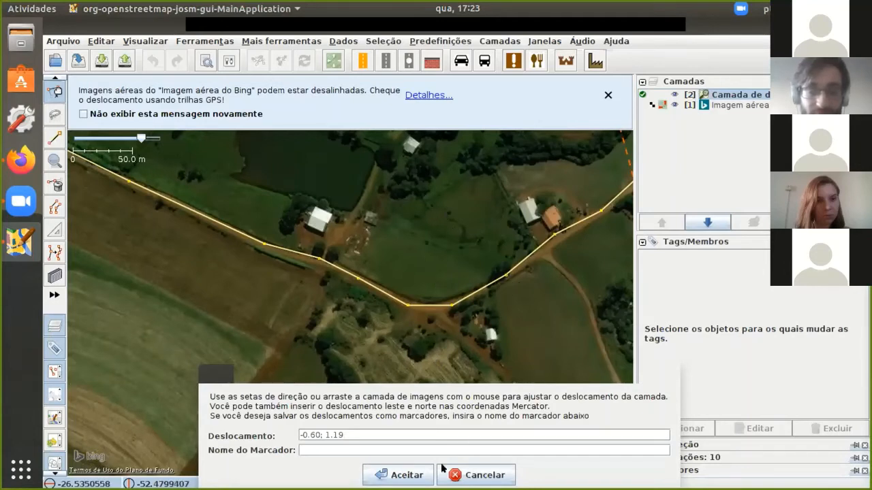
left_click(403, 475)
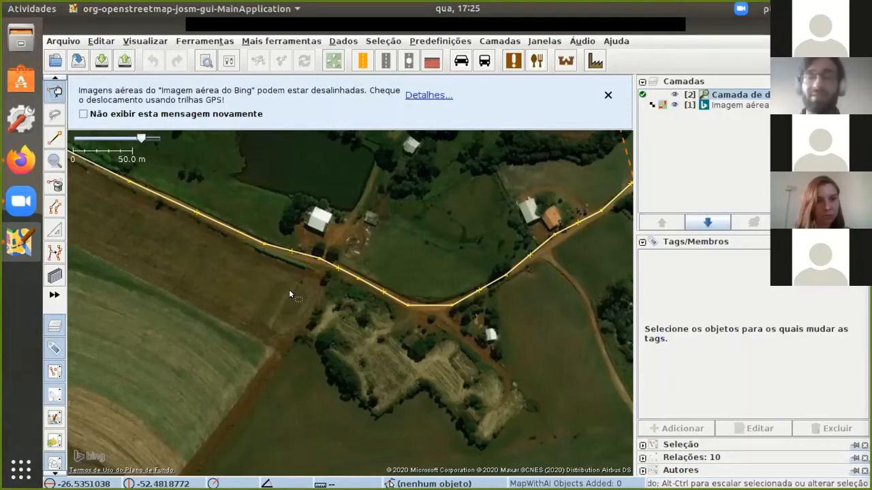
Dismiss the imagery misalignment notice and look through the available editing, viewing and geometry tool commands
left_click(56, 40)
mouse_move(101, 41)
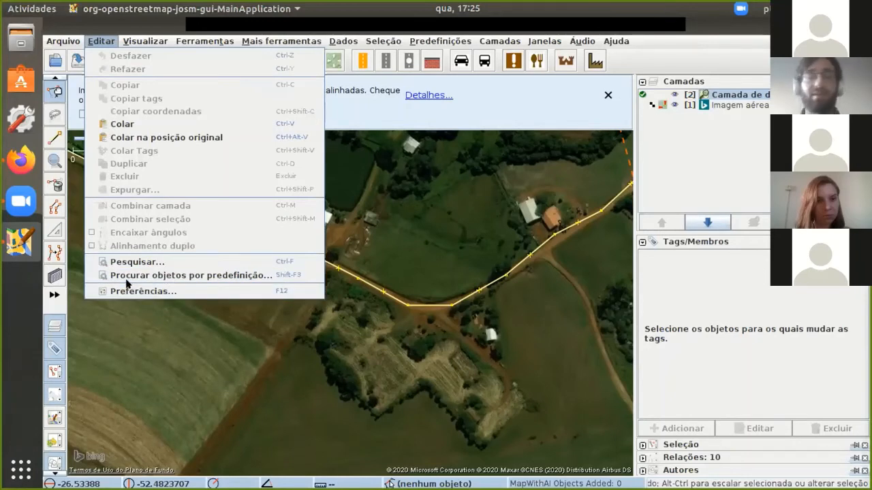
left_click(607, 95)
left_click(607, 95)
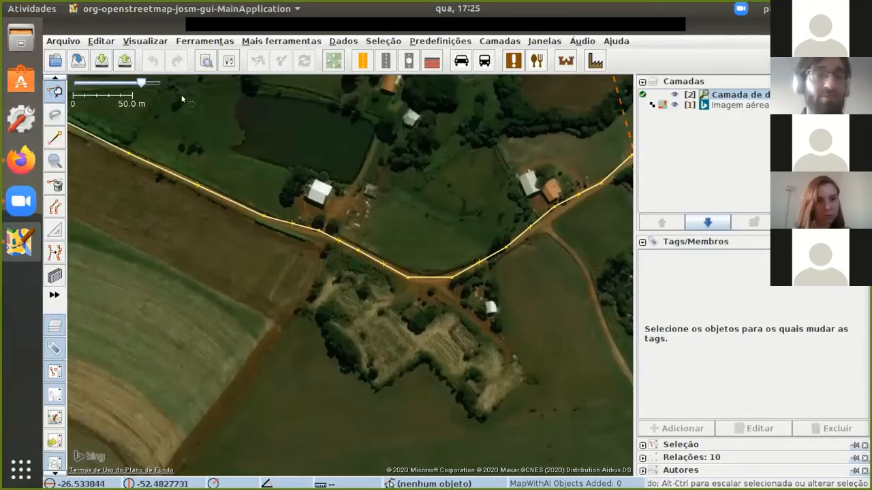
left_click(141, 43)
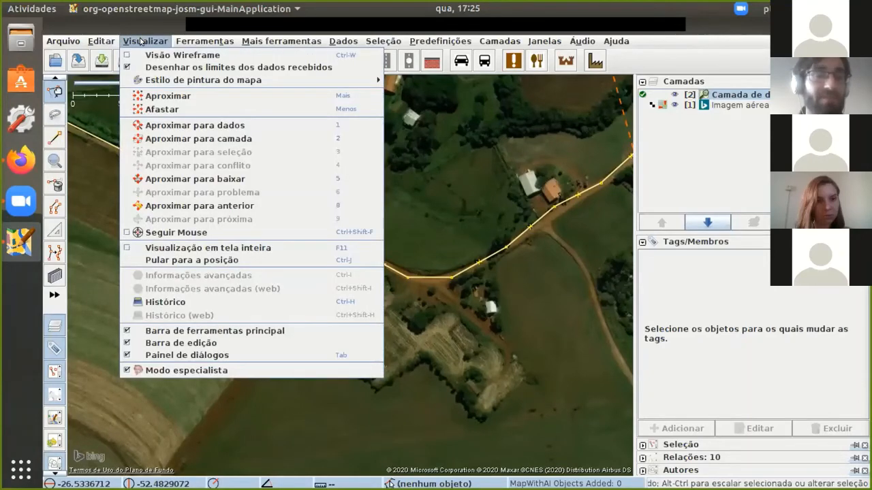
left_click(187, 40)
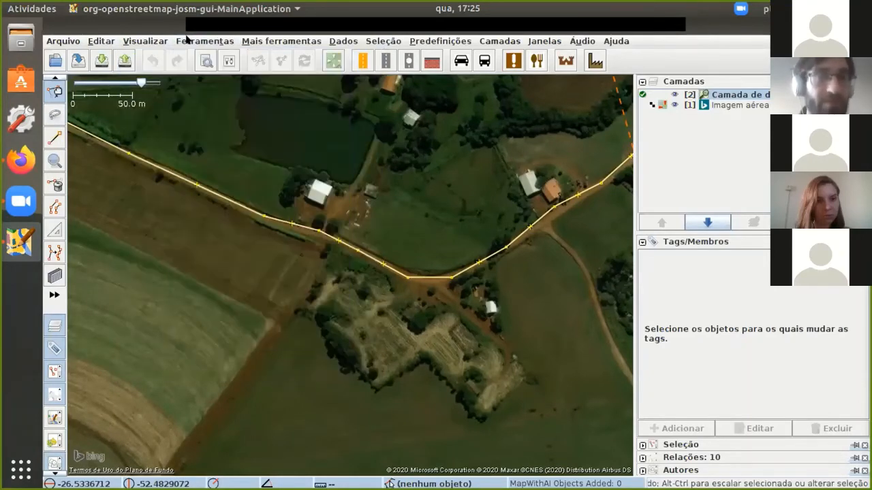
left_click(187, 40)
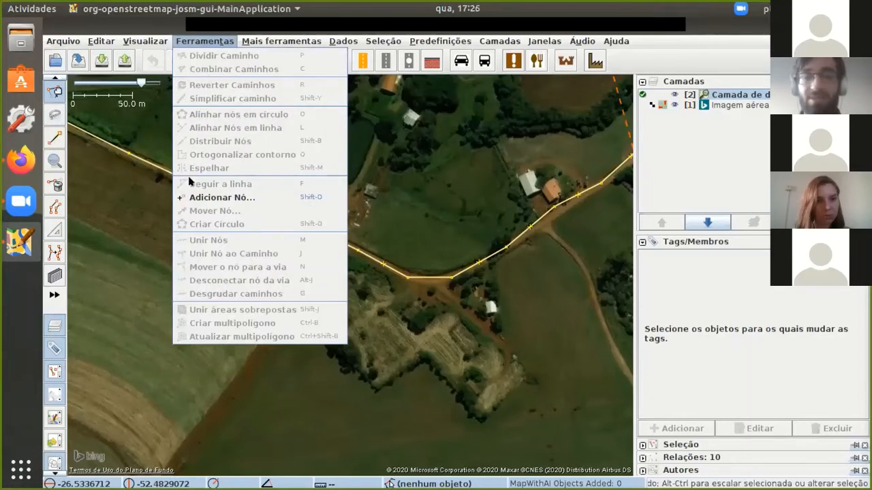
left_click(201, 44)
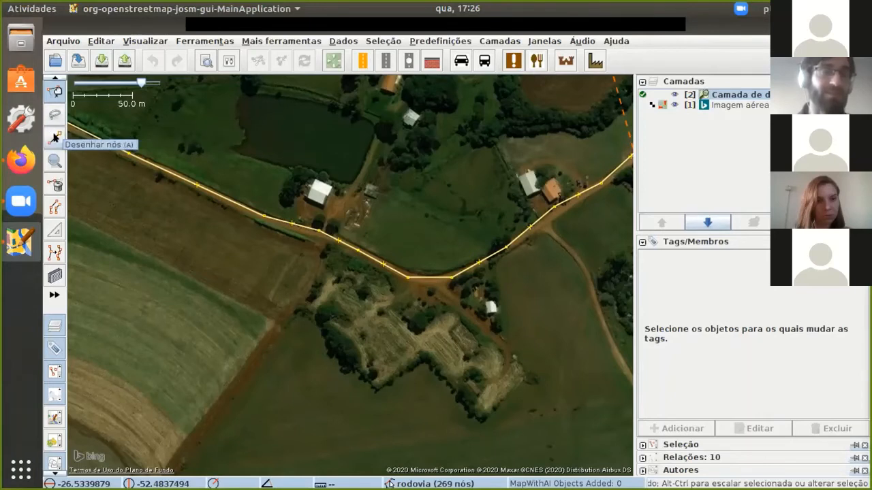
Draw a single node and a separate two-node line in the brown field south of the road
left_click(55, 136)
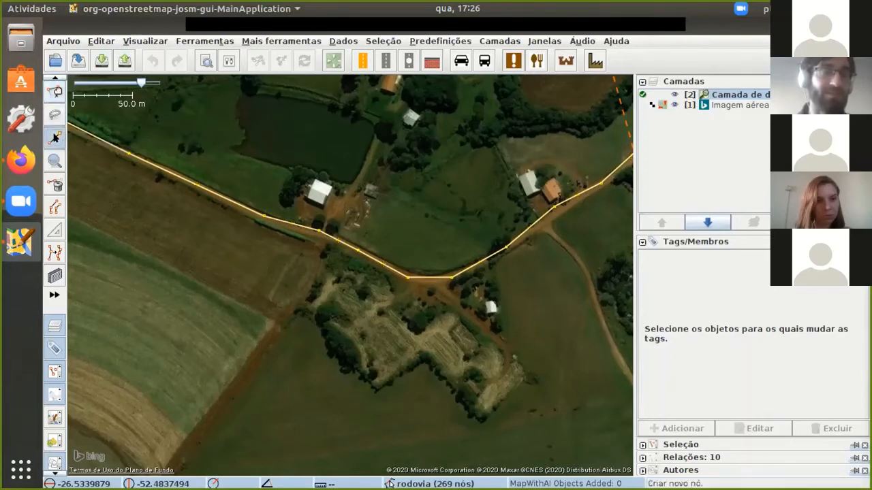
left_click(135, 220)
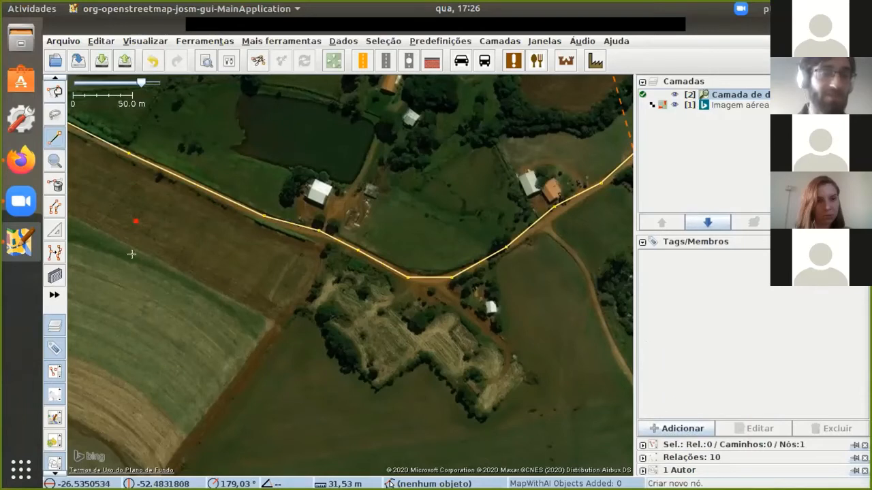
left_click(93, 240)
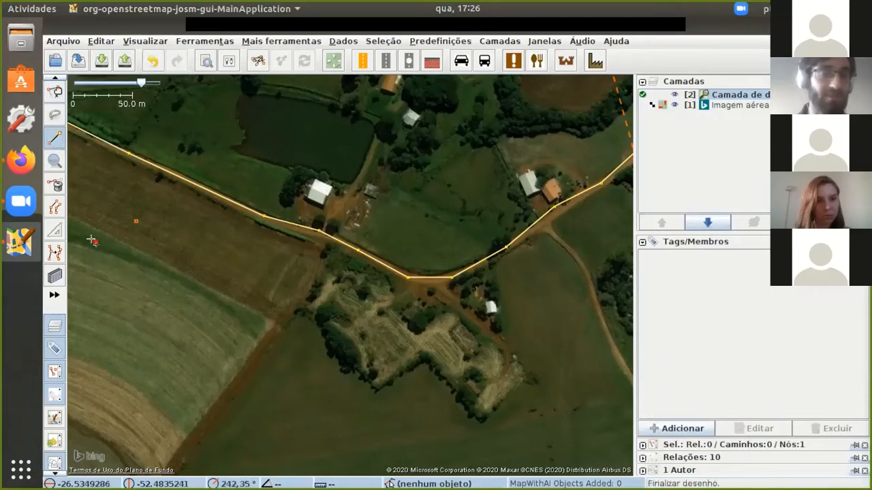
double_click(176, 254)
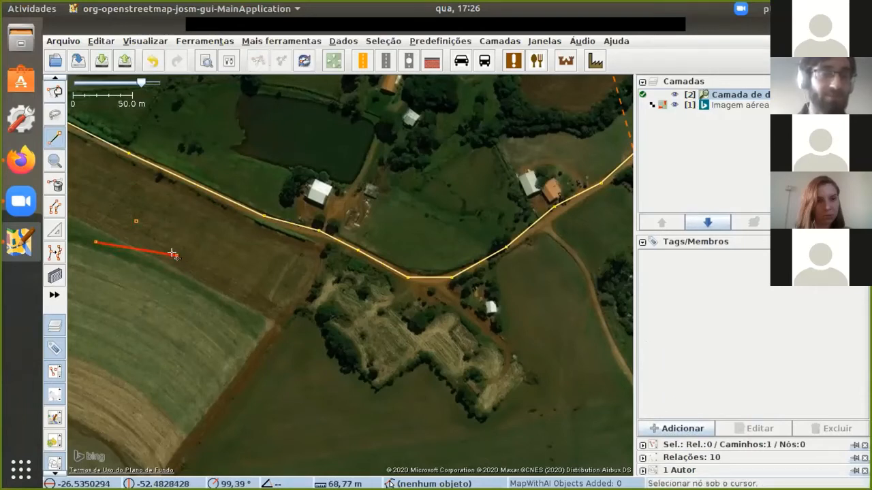
Draw a closed triangular way in the green field below the short line
left_click(100, 284)
left_click(104, 370)
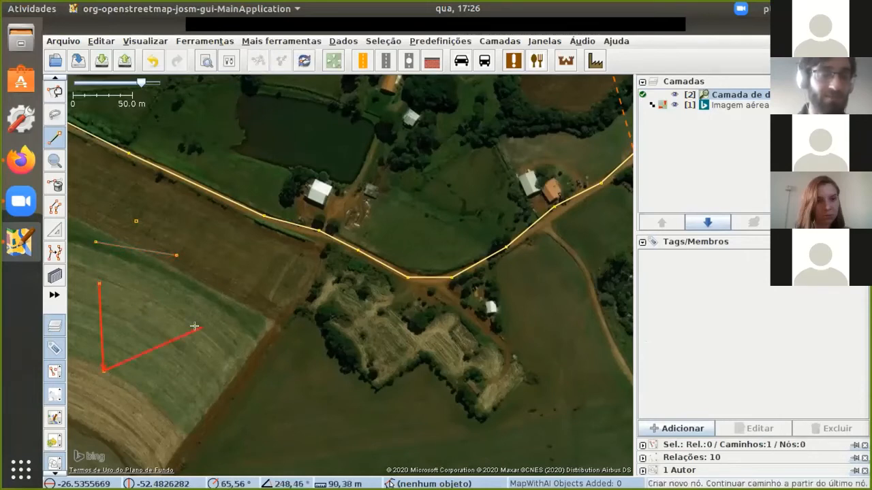
left_click(182, 325)
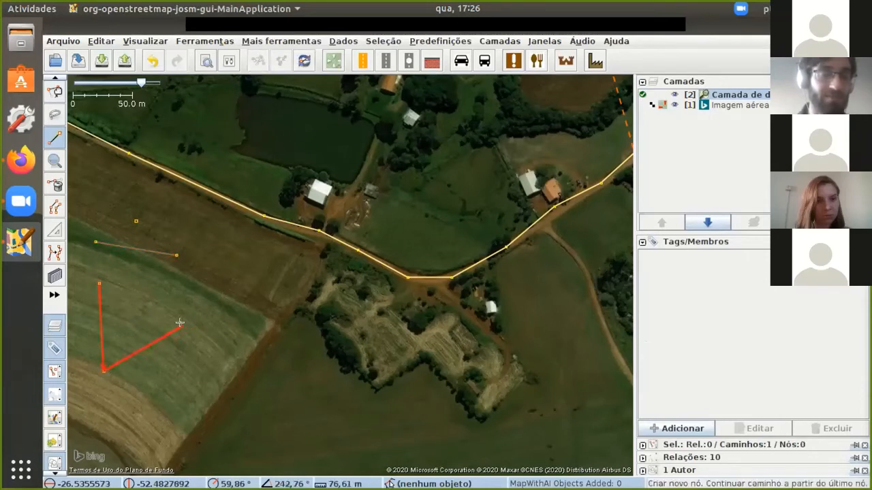
left_click(94, 282)
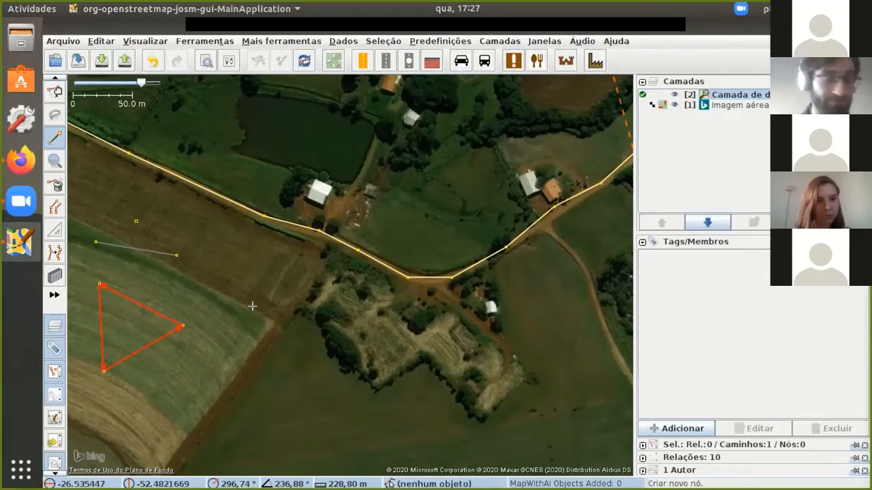
Undo the triangle, the two-node line and the single node drawn in the fields
key("ctrl+z")
key("ctrl+z")
key("ctrl+z")
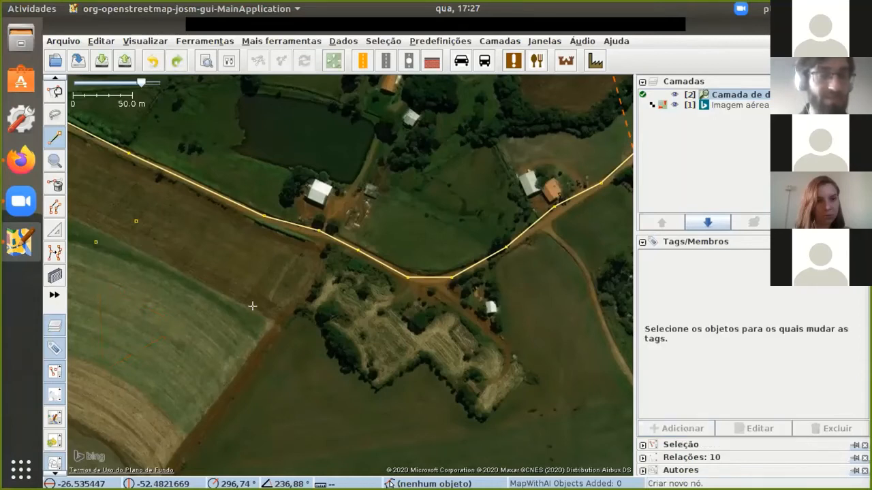
key("ctrl+z")
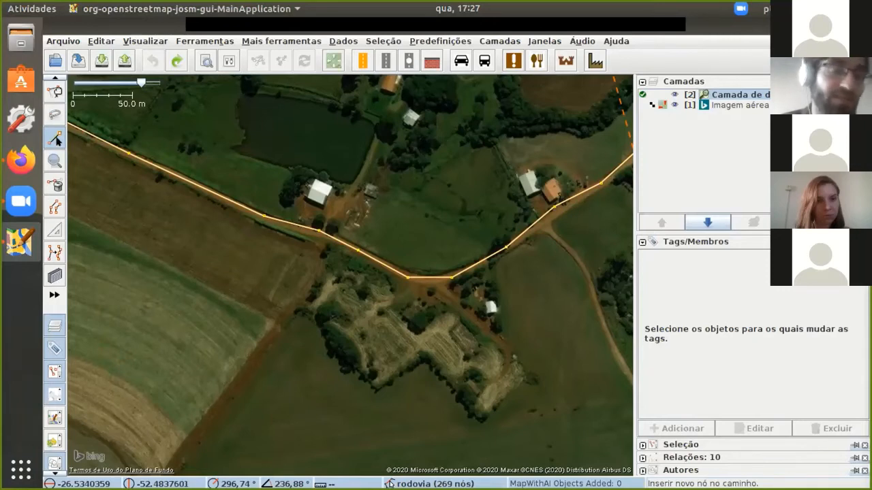
Return to object selection mode and look over the road and fields around the pond
left_click(54, 91)
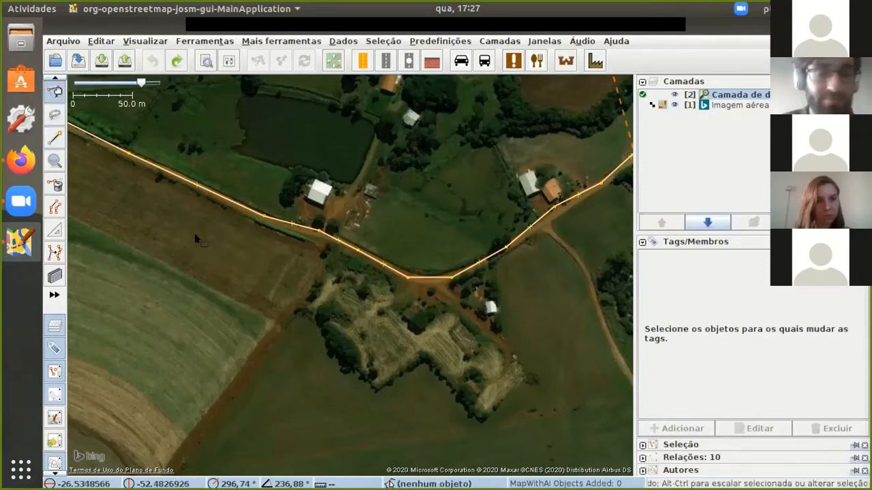
left_click_drag(197, 243, 278, 321)
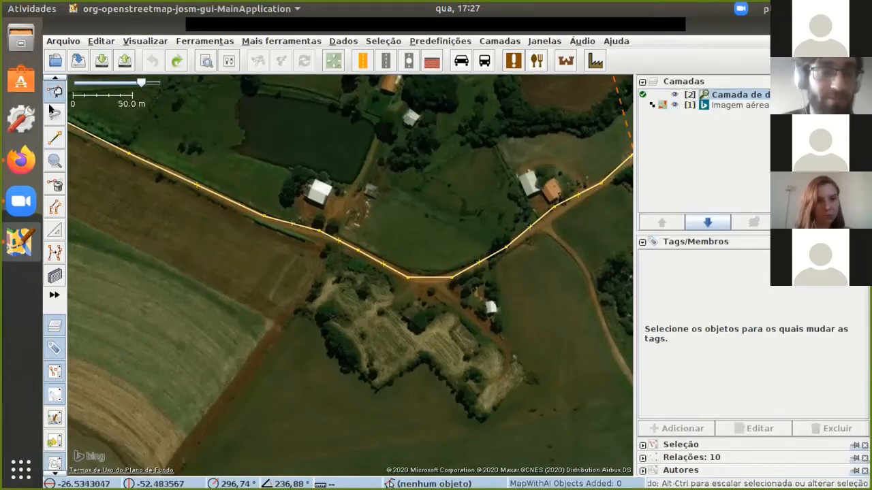
left_click_drag(154, 241, 284, 382)
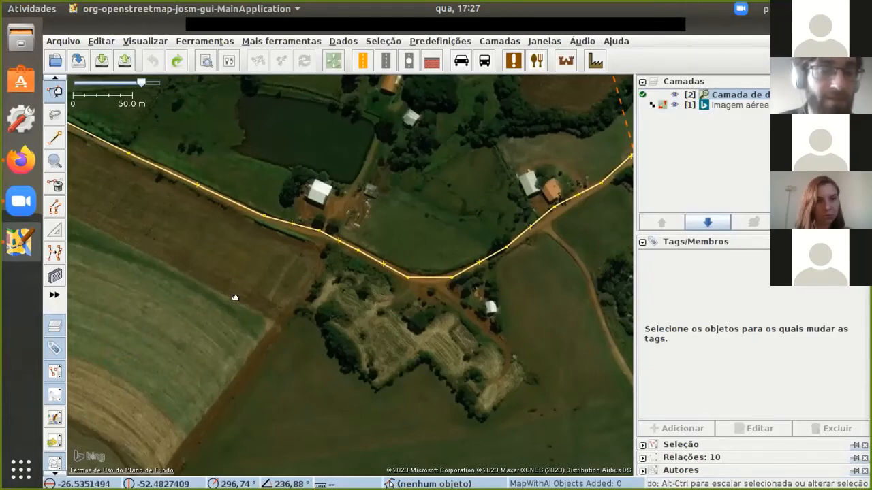
left_click_drag(249, 327, 344, 318)
left_click_drag(210, 252, 285, 318)
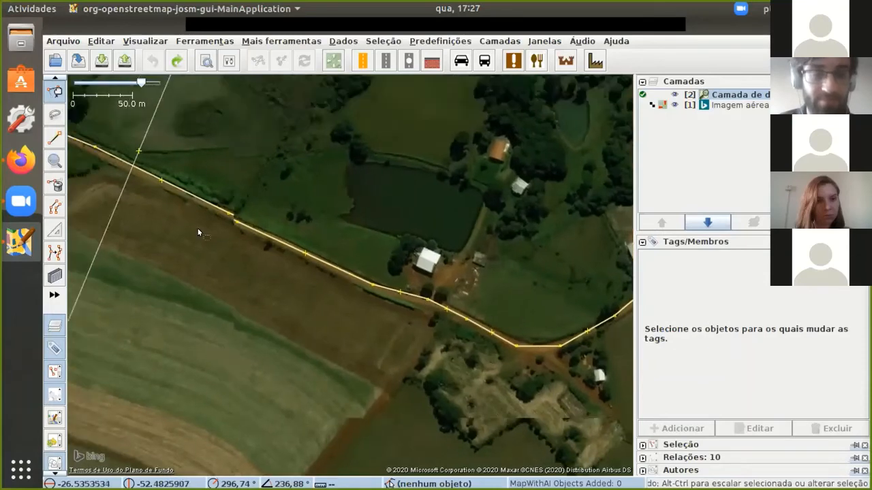
left_click_drag(198, 228, 103, 145)
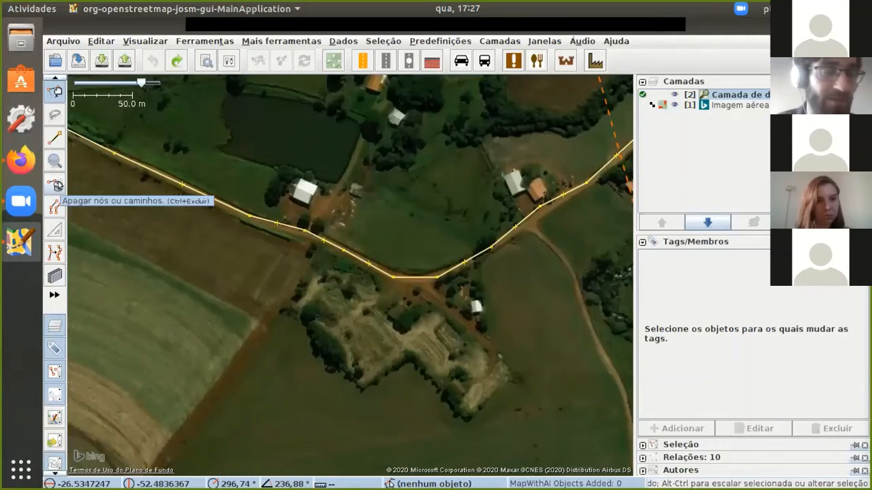
left_click(58, 185)
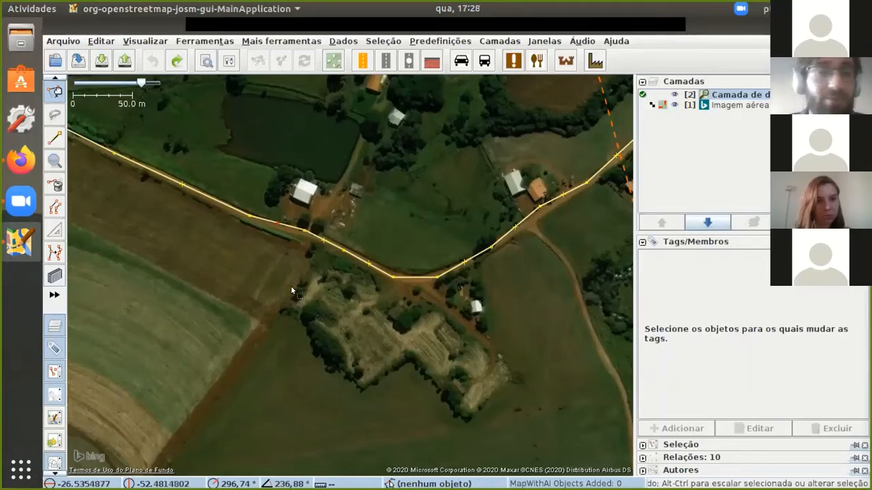
Move two tertiary road nodes onto the imaged road, one by the orange-roofed house and one just northeast of the dashed line crossing
left_click_drag(528, 316, 341, 370)
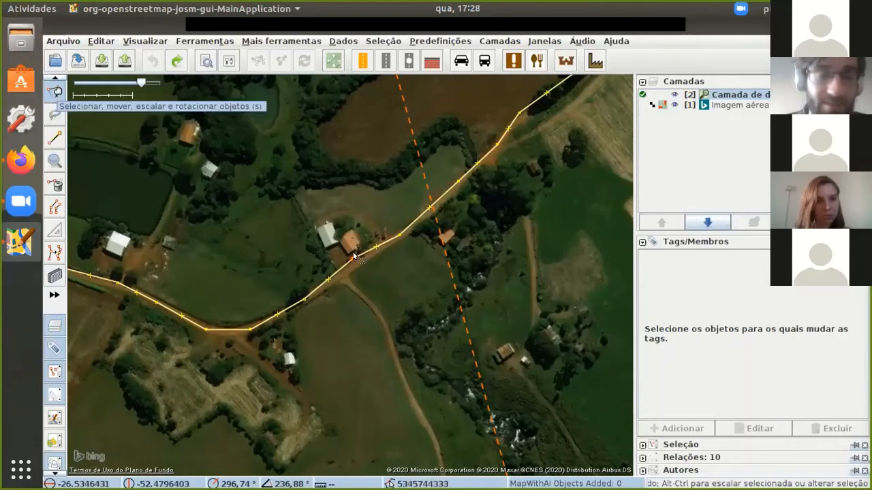
left_click_drag(353, 259, 352, 267)
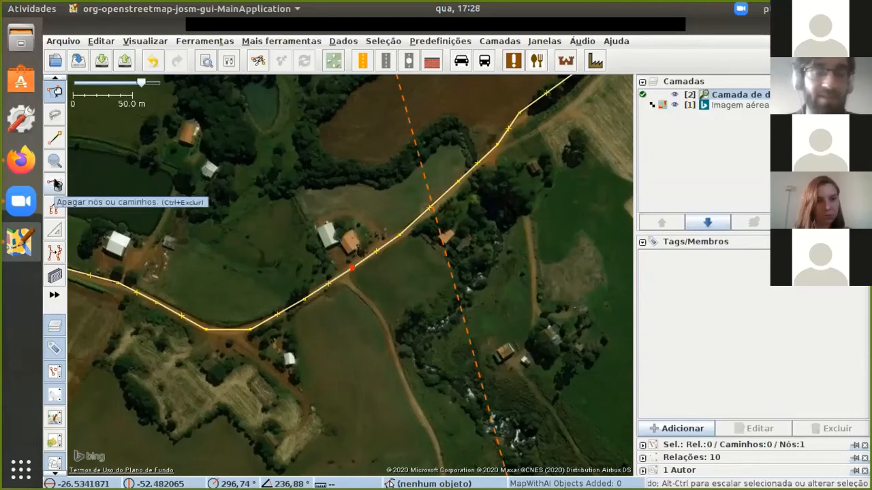
left_click(339, 273)
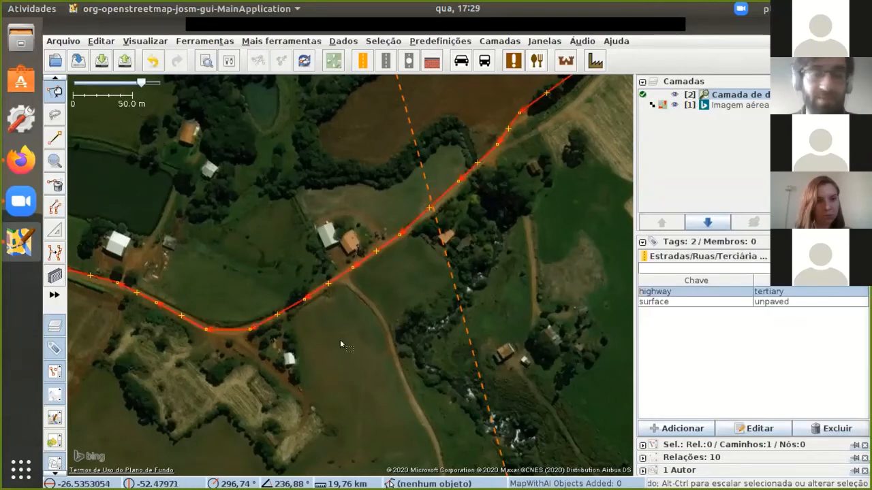
left_click(359, 327)
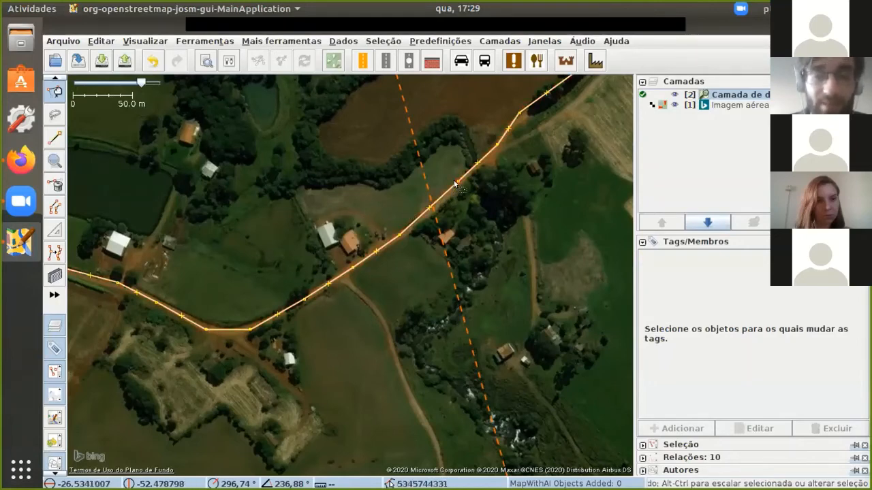
left_click_drag(454, 181, 450, 185)
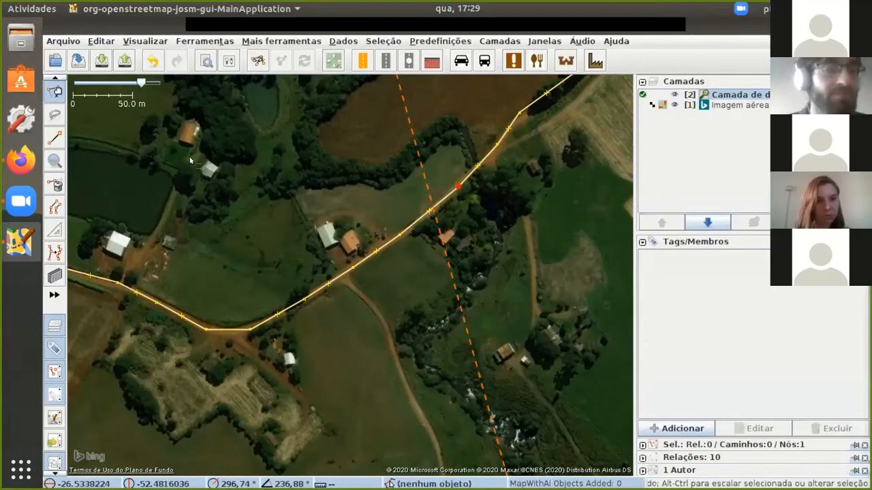
Draw a four-node way about 160 m long from the tertiary road by the orange-roofed house, following the dirt track south
left_click(54, 136)
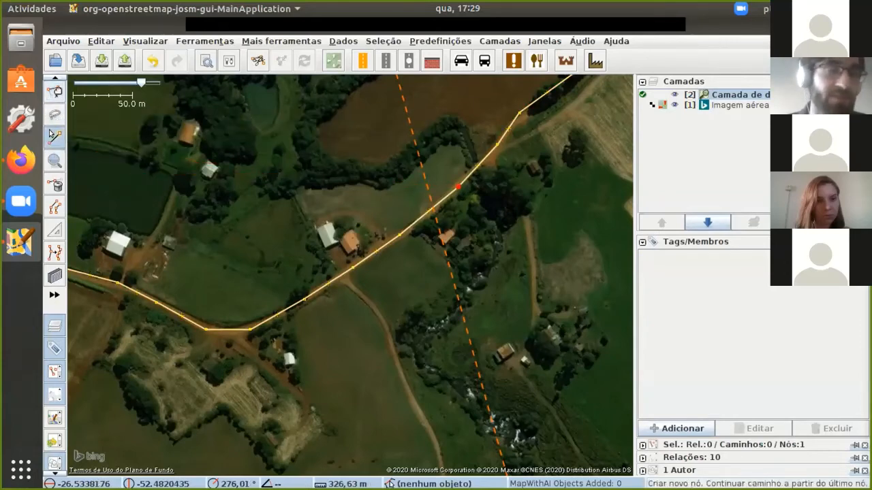
key("Escape")
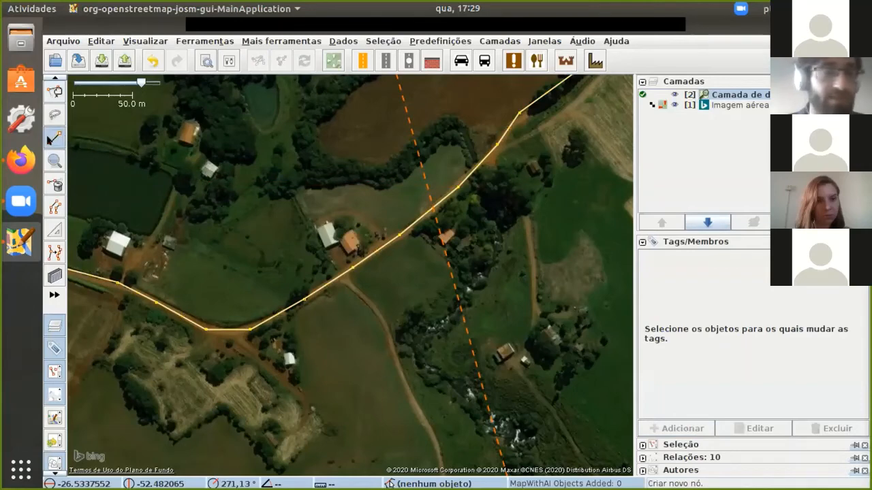
left_click(340, 276)
left_click(382, 314)
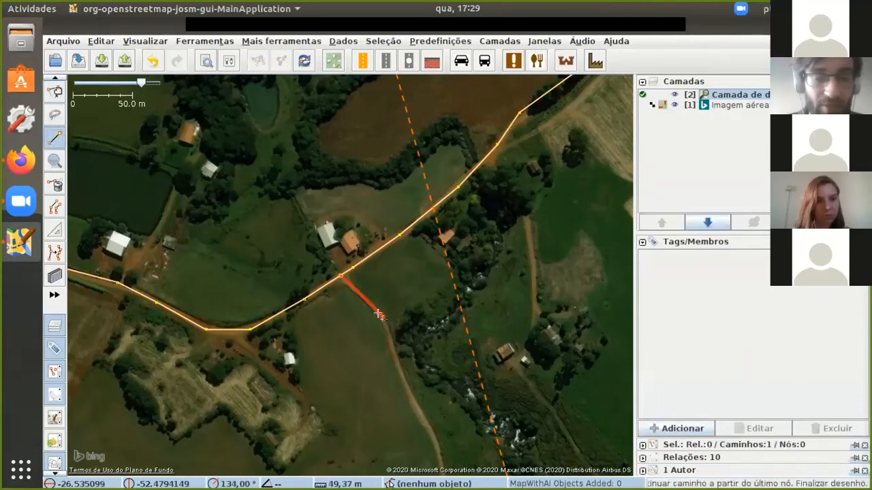
left_click(406, 389)
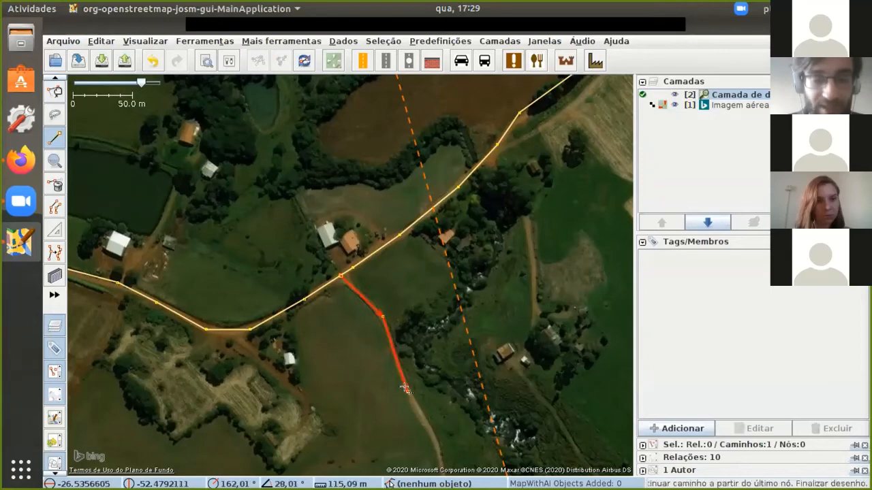
double_click(432, 436)
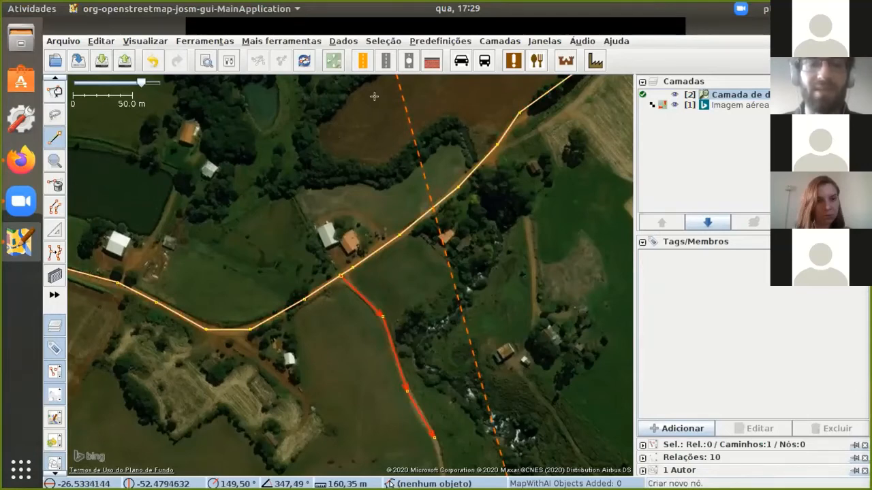
Tag the new way with the Via Local ou Estrada Vicinal preset, leaving its optional attributes empty, and deselect it
left_click(362, 61)
left_click(380, 56)
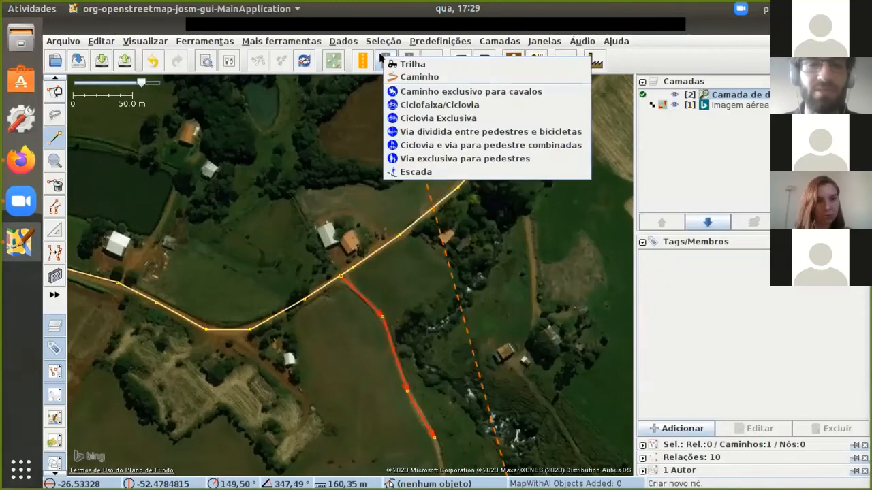
left_click(361, 56)
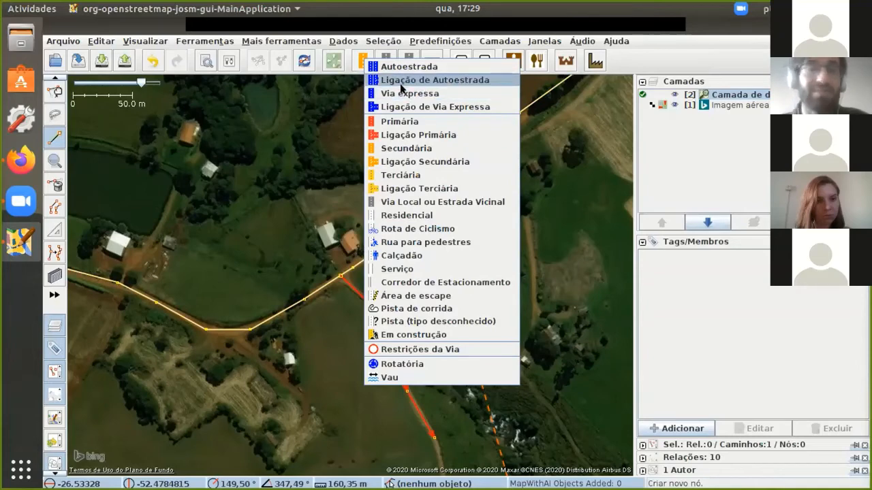
left_click(356, 57)
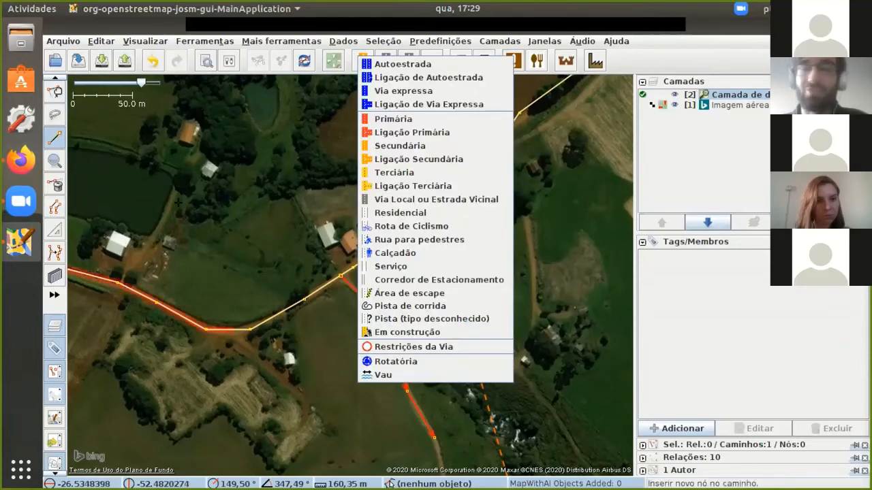
left_click(353, 53)
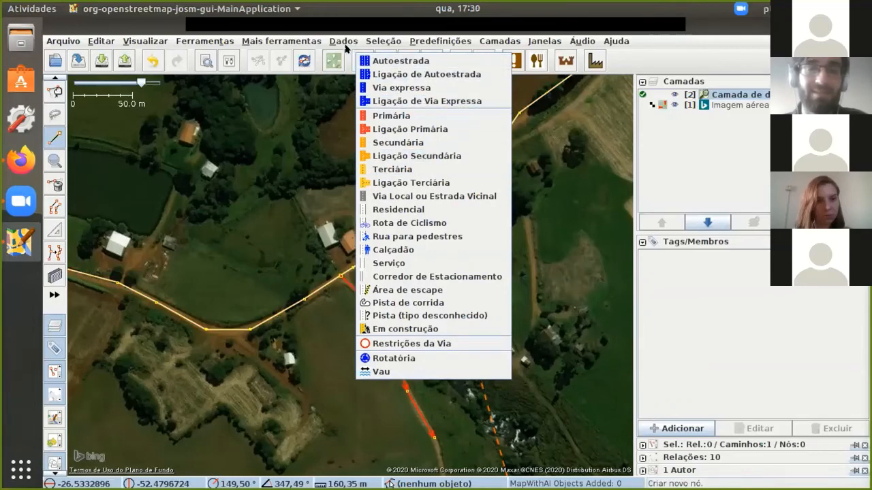
left_click(347, 58)
left_click(358, 60)
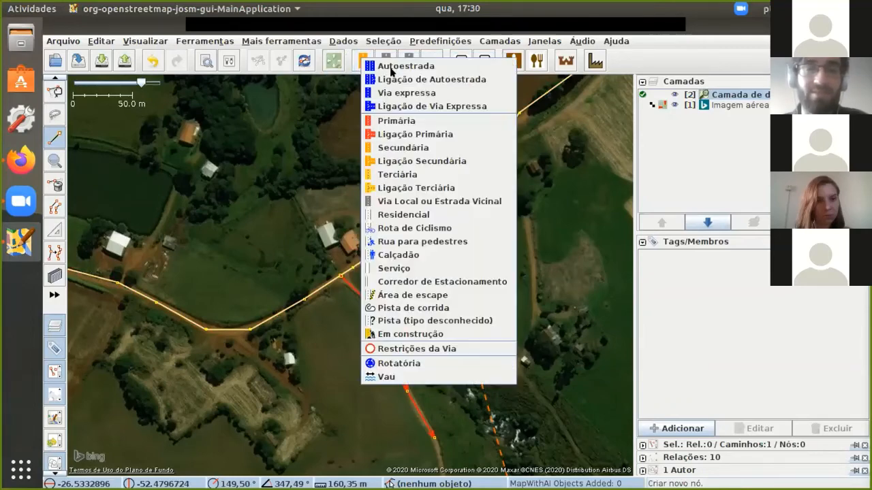
left_click(407, 197)
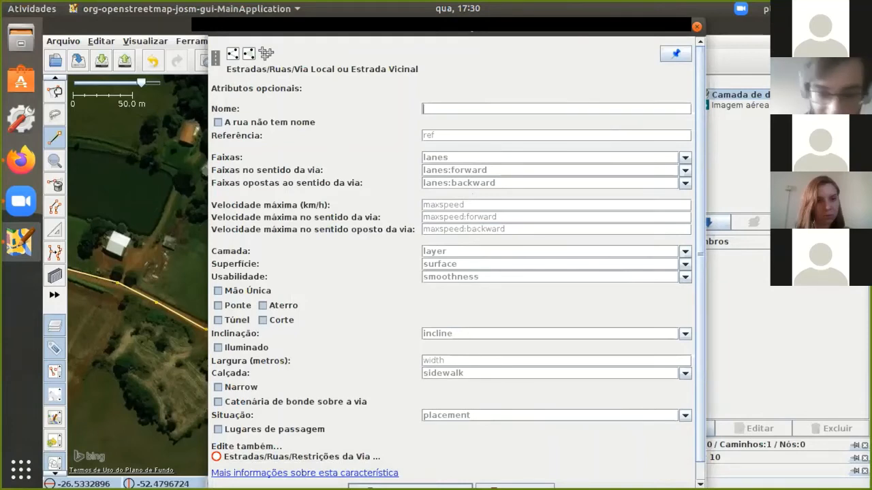
scroll(697, 424, "down", 1)
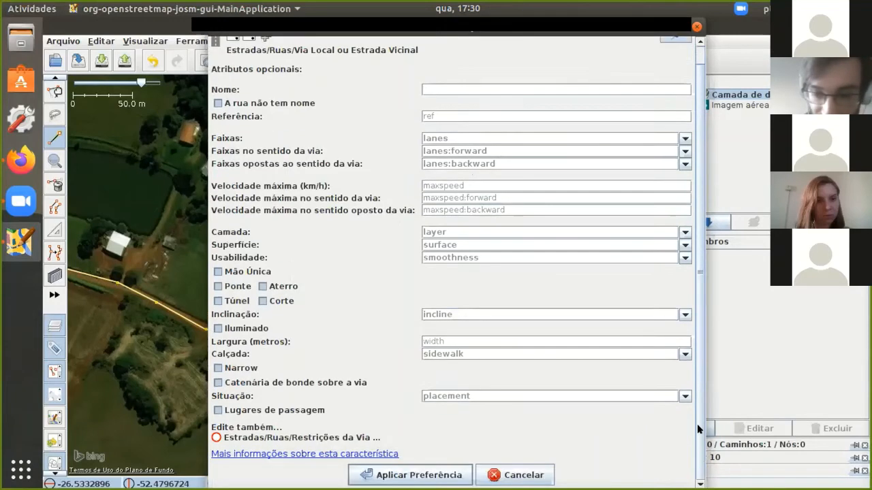
left_click(407, 474)
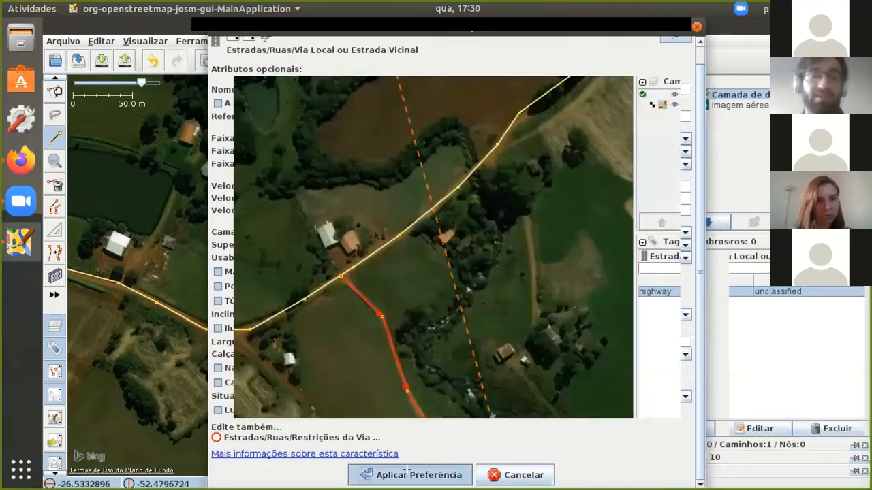
left_click(55, 91)
left_click(405, 297)
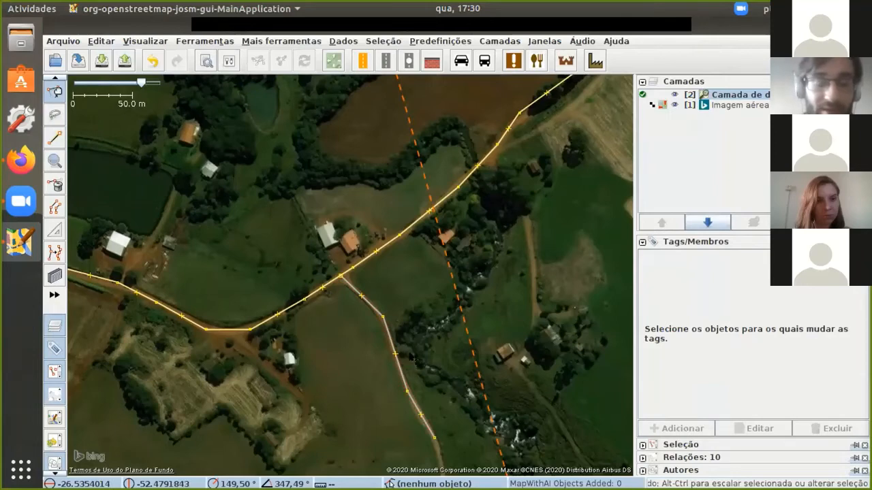
Extend the side road by two nodes south along the dirt track to the field track junction, and reverse the way's direction
scroll(354, 386, "down", 2)
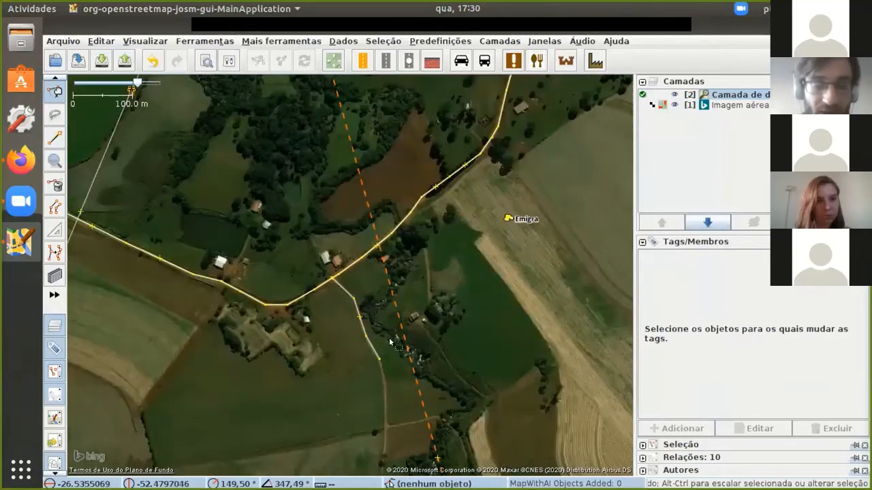
scroll(385, 334, "up", 2)
left_click(56, 135)
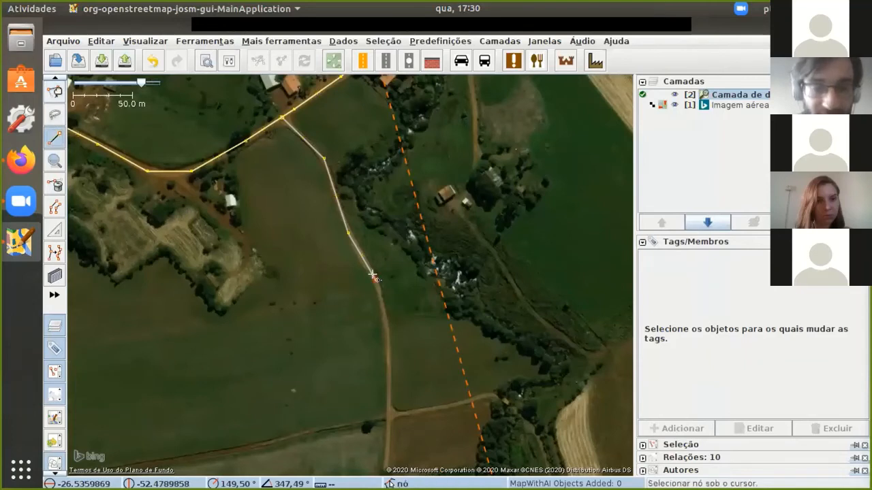
left_click(373, 277)
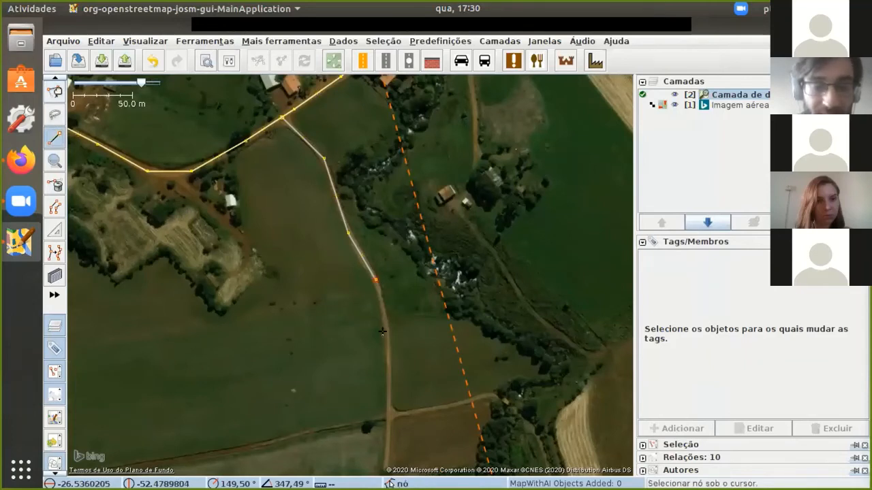
left_click(387, 337)
double_click(384, 414)
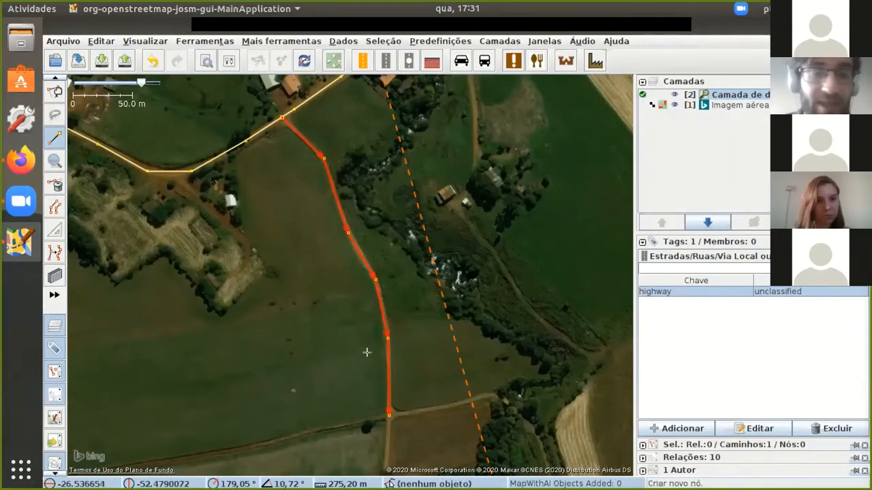
left_click(190, 41)
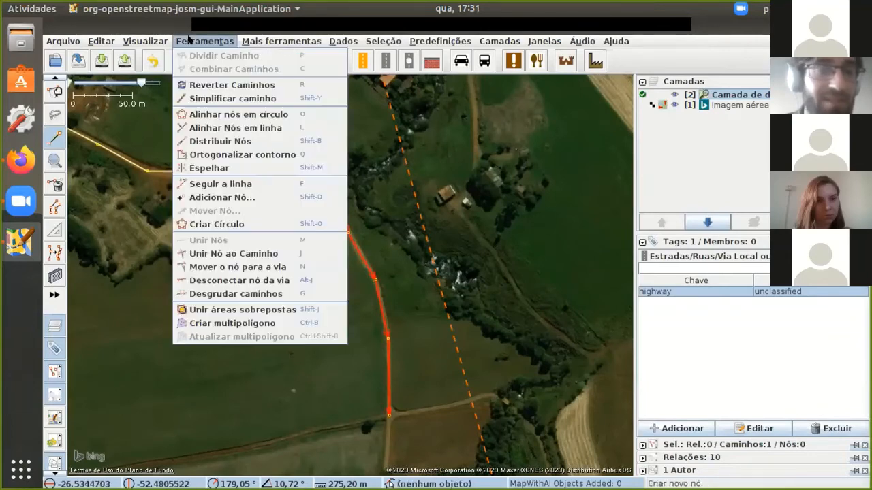
left_click(208, 85)
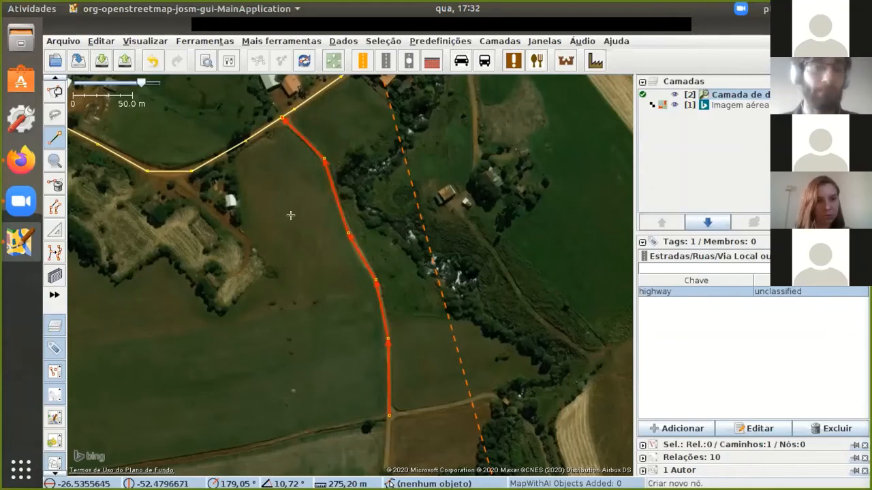
Draw the first part of a way along the tree-lined stream, around the brown field's southwest edge and across the tertiary road
scroll(291, 215, "down", 4)
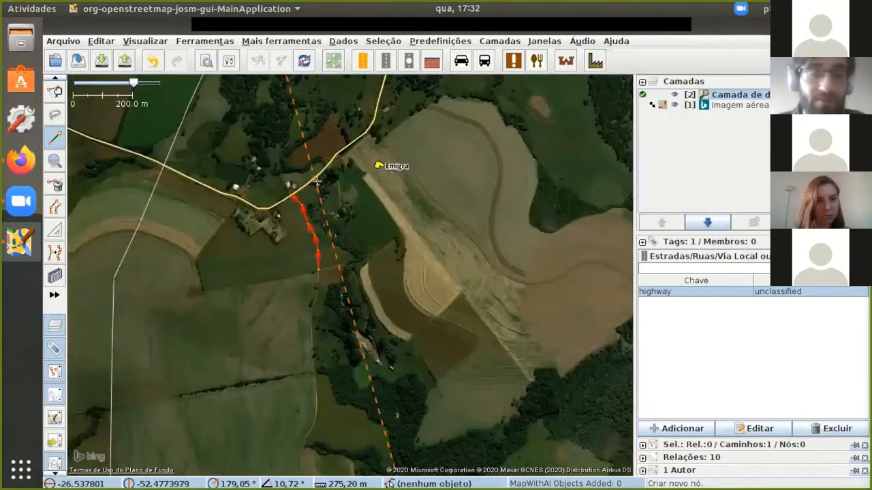
scroll(204, 150, "up", 4)
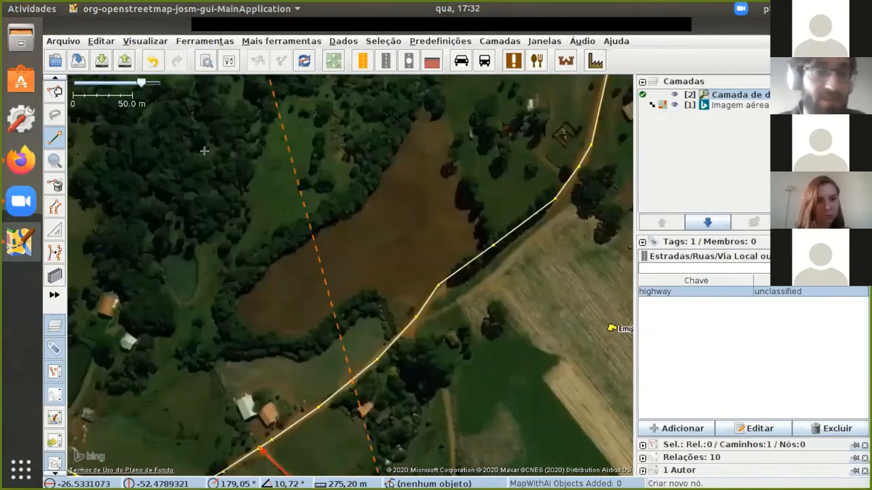
left_click(55, 139)
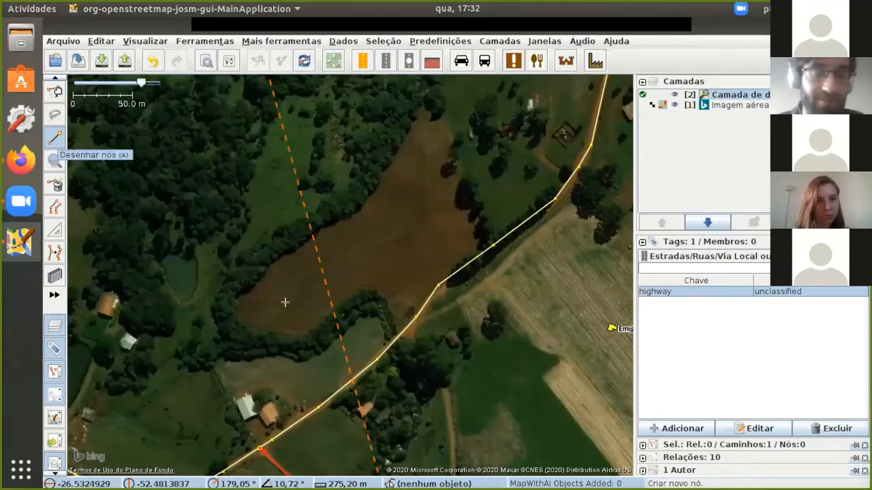
left_click(274, 253)
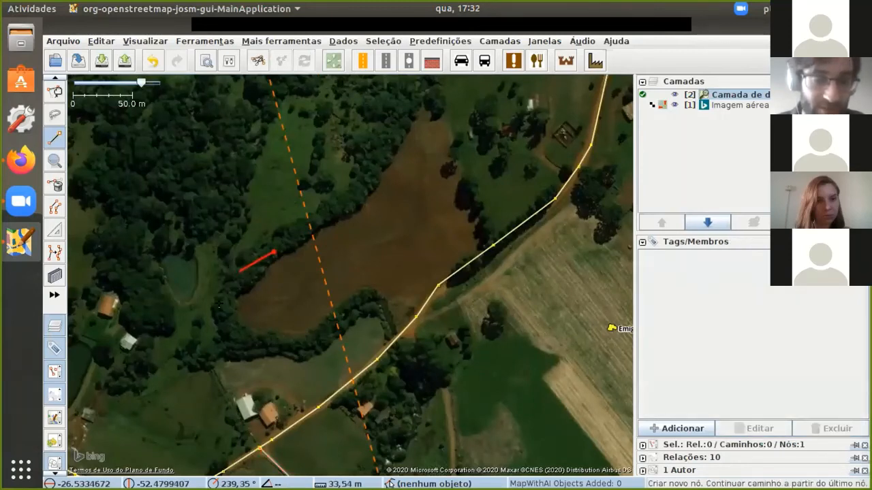
left_click(240, 272)
left_click(220, 306)
left_click(230, 343)
left_click(304, 348)
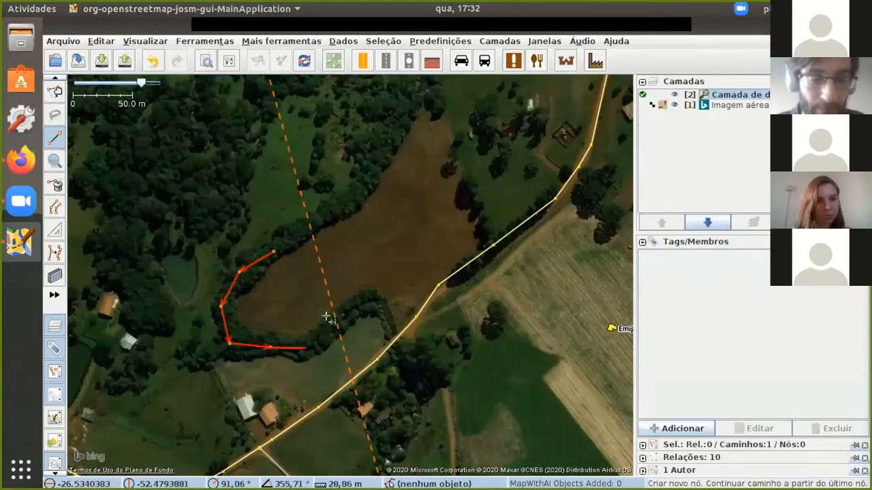
left_click(346, 314)
left_click(370, 297)
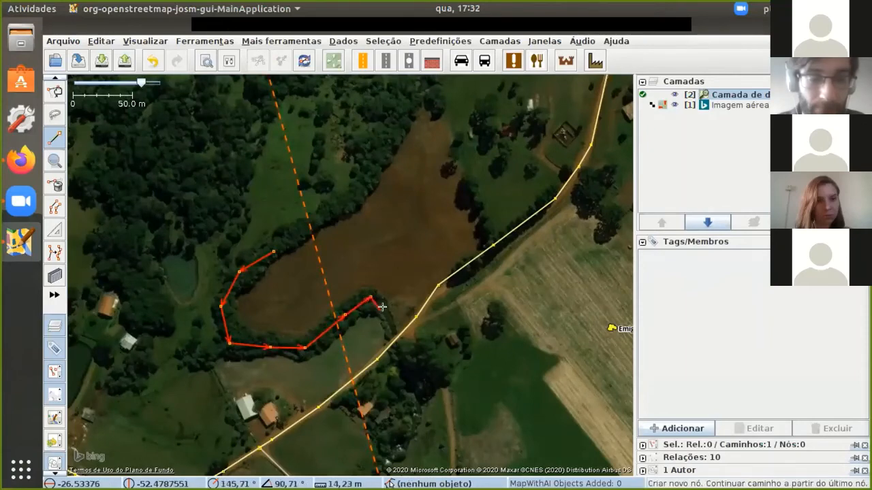
left_click(386, 311)
left_click(402, 366)
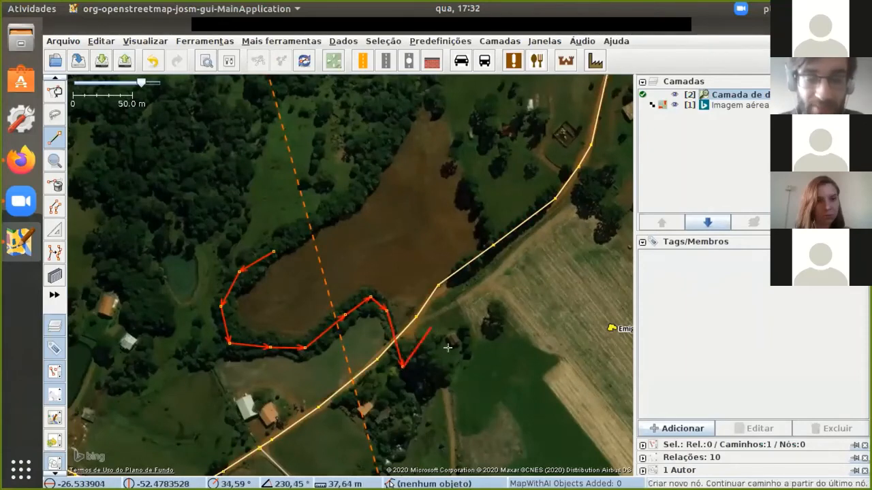
Continue the stream way south and southwest through the trees and rapids, ending it near the side road at about 458 m total
scroll(438, 320, "down", 2)
left_click_drag(424, 369, 392, 206)
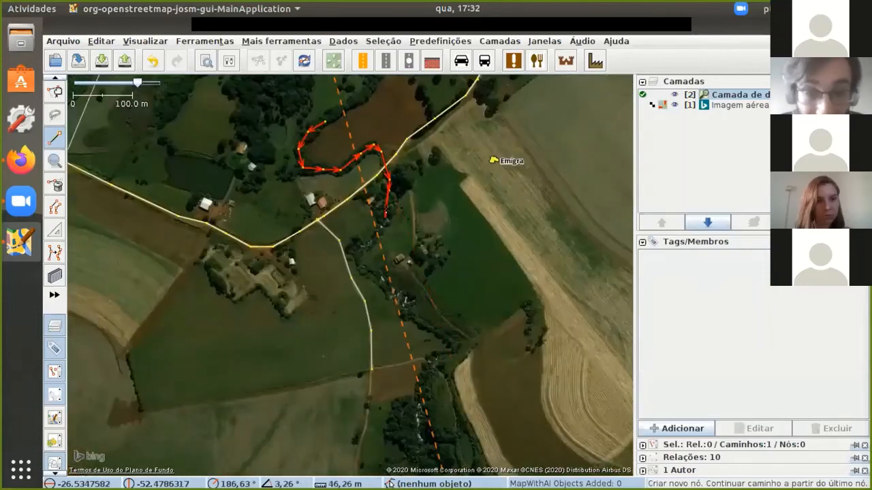
scroll(395, 184, "up", 3)
left_click(391, 211)
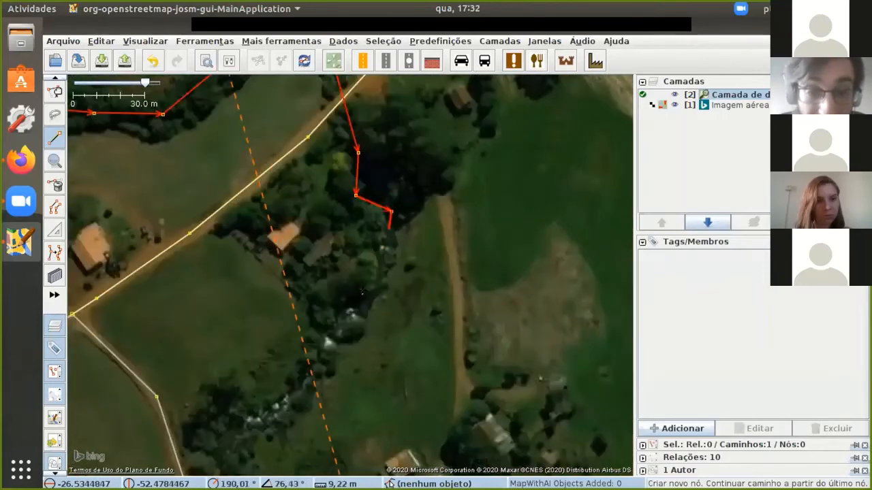
left_click(366, 292)
left_click(321, 353)
left_click(259, 421)
double_click(216, 446)
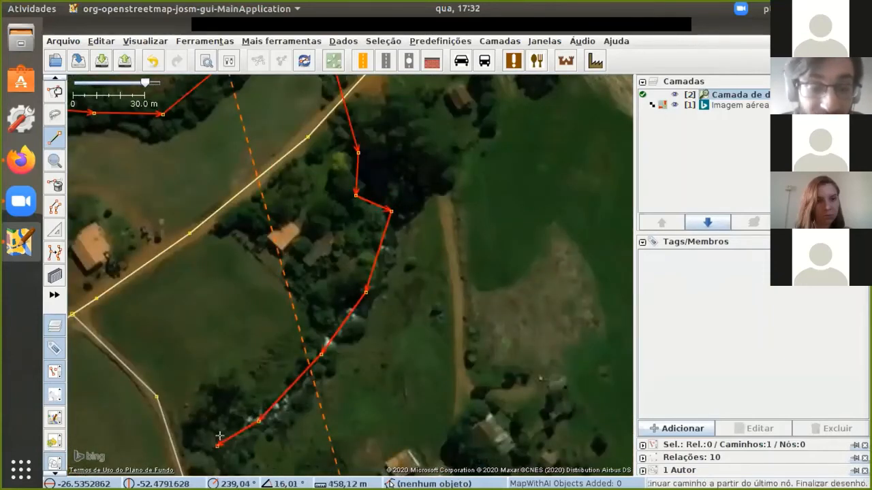
Tag the newly drawn way with the Água/Água/Córrego preset, leaving its name and optional attributes empty, and deselect it
scroll(231, 283, "down", 6)
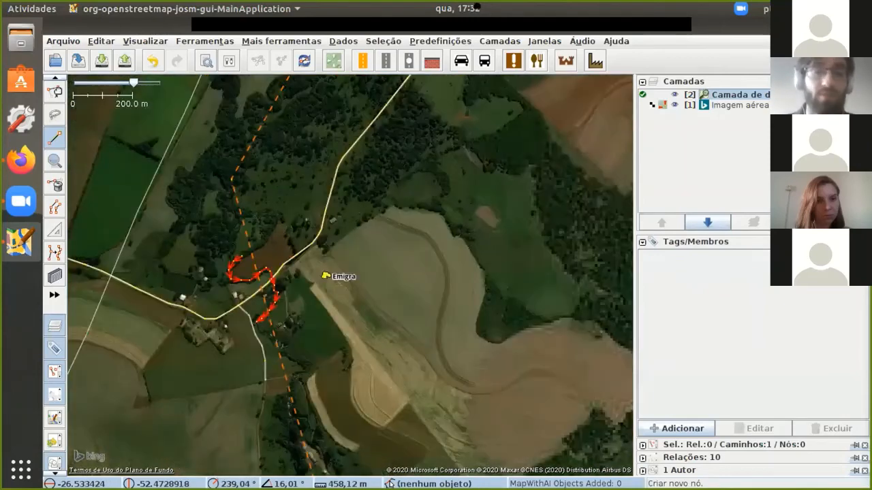
scroll(235, 285, "up", 4)
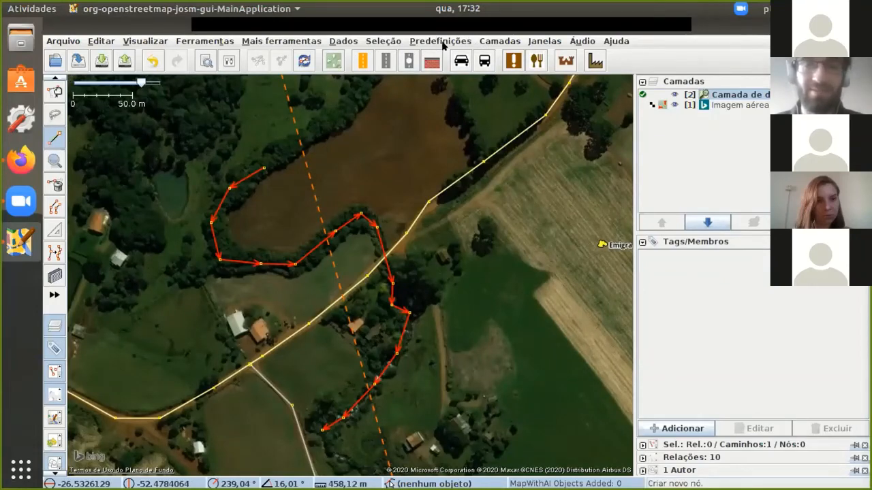
left_click(441, 42)
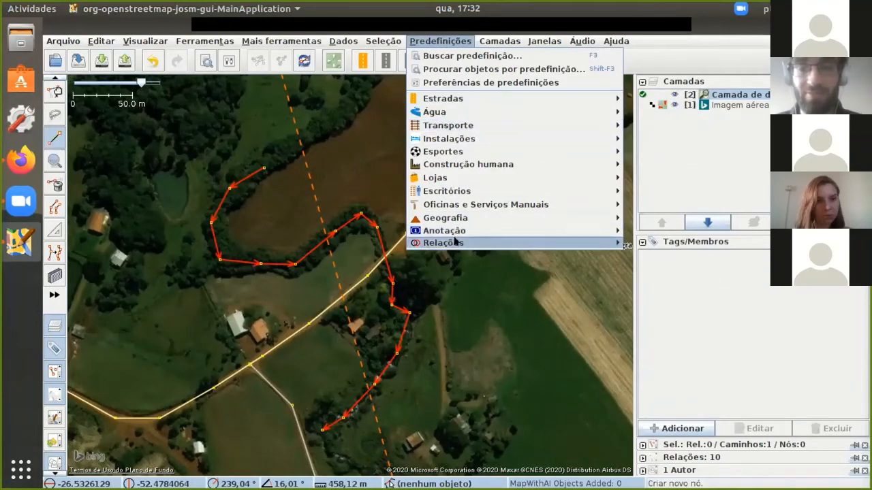
mouse_move(469, 98)
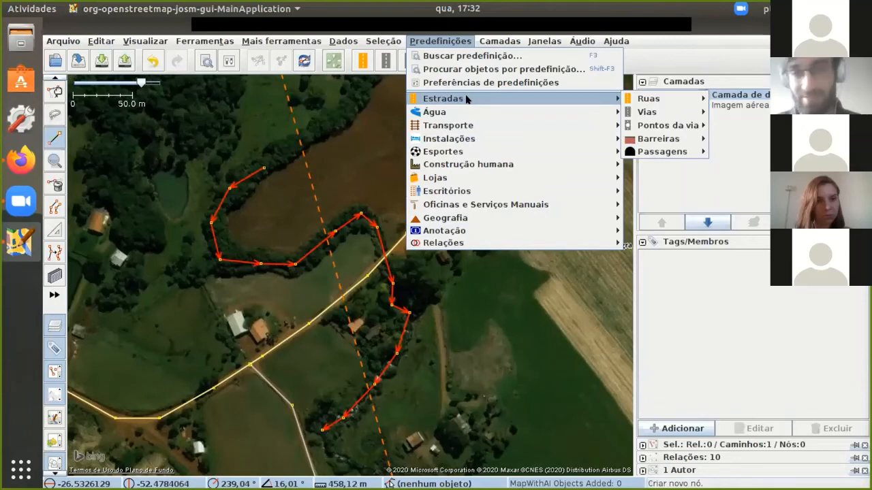
mouse_move(462, 113)
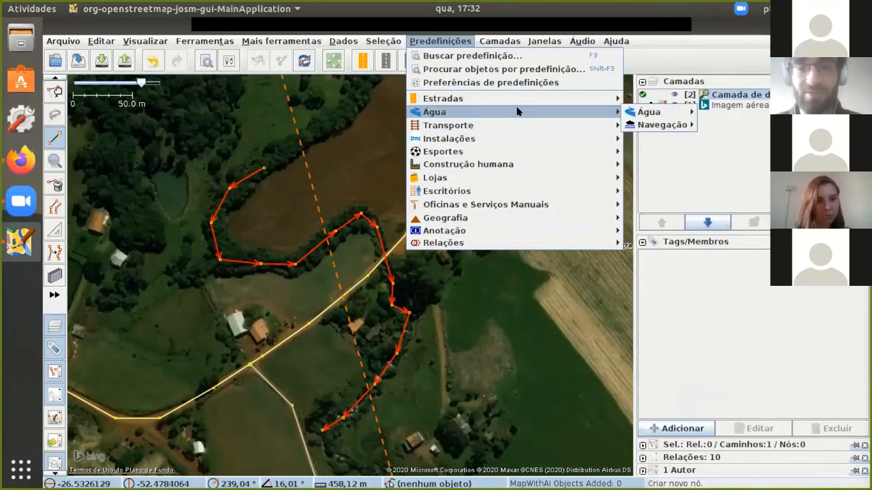
mouse_move(673, 117)
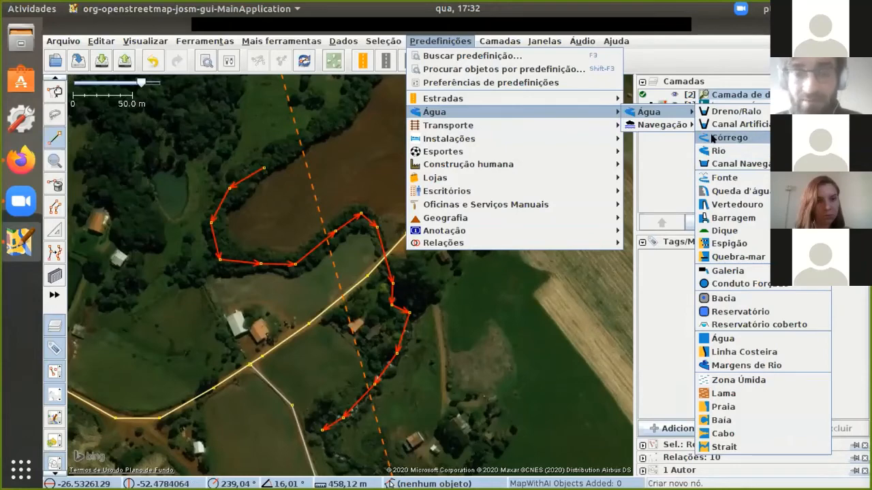
left_click(712, 138)
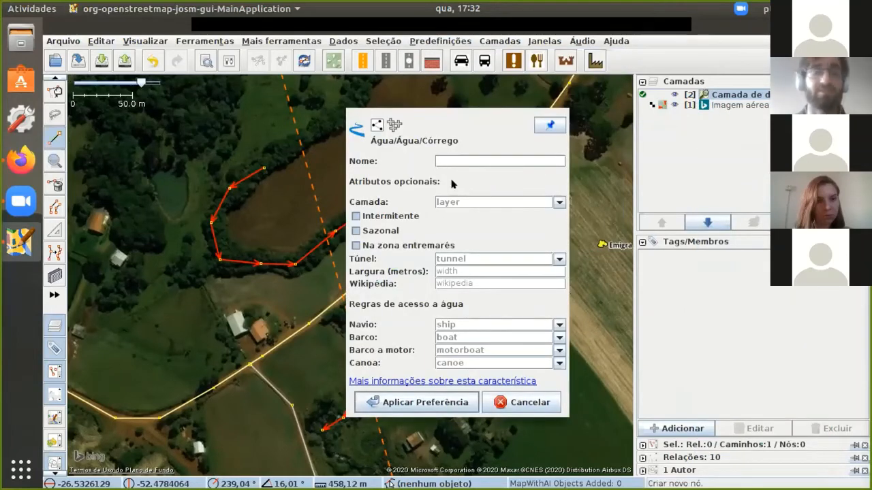
left_click(406, 403)
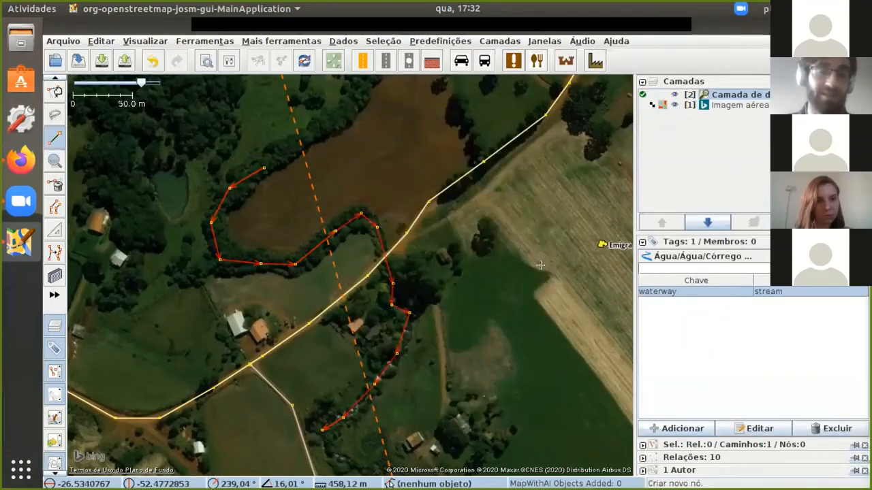
left_click(56, 94)
left_click(392, 160)
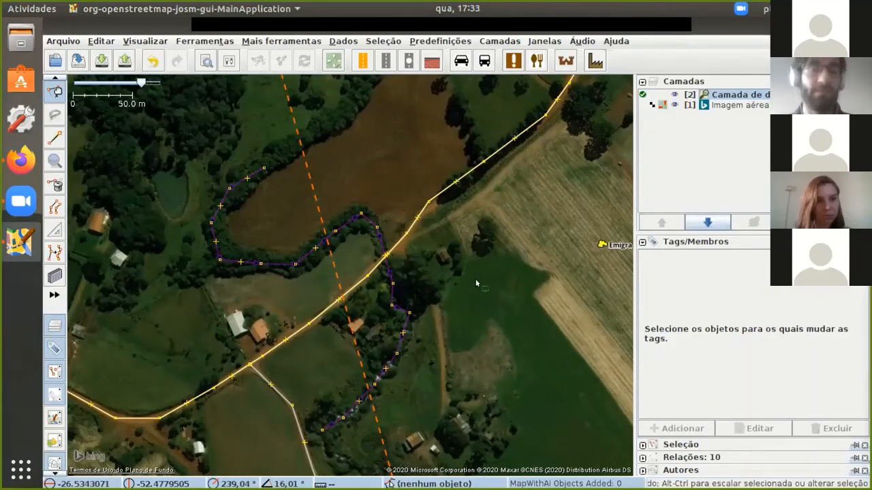
Select the stream way and simplify it to remove unneeded nodes
scroll(476, 282, "down", 3)
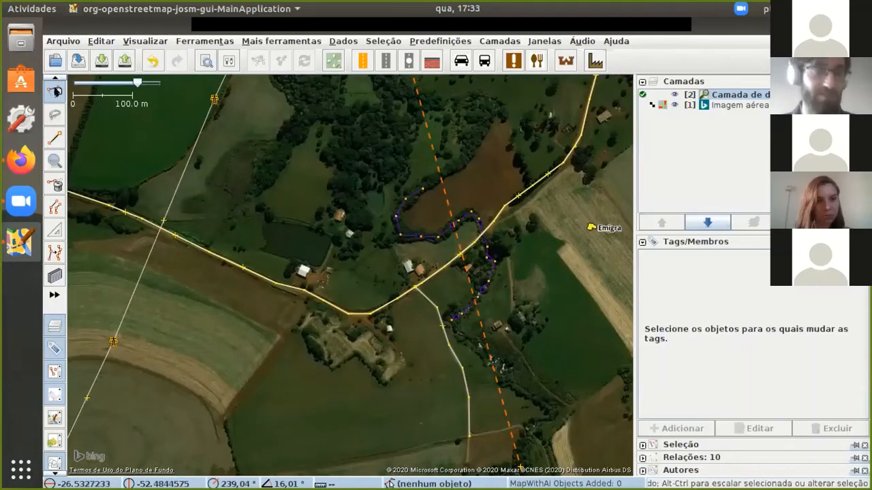
left_click(441, 234)
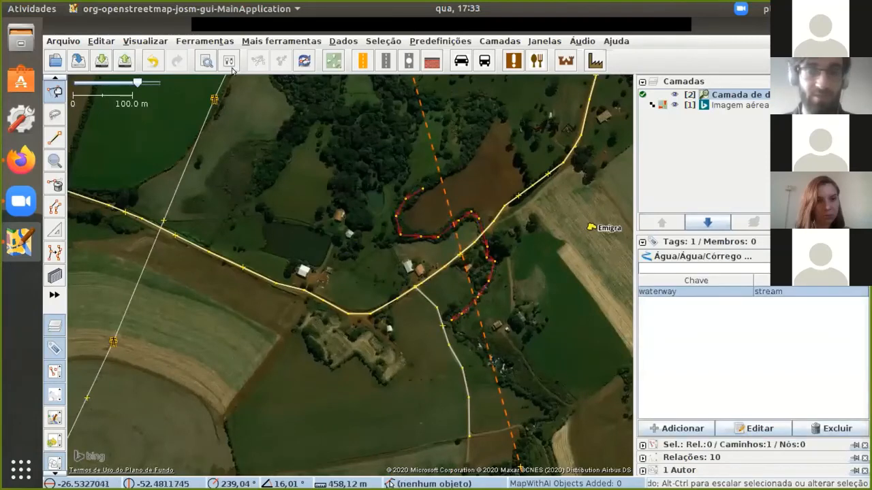
left_click(183, 41)
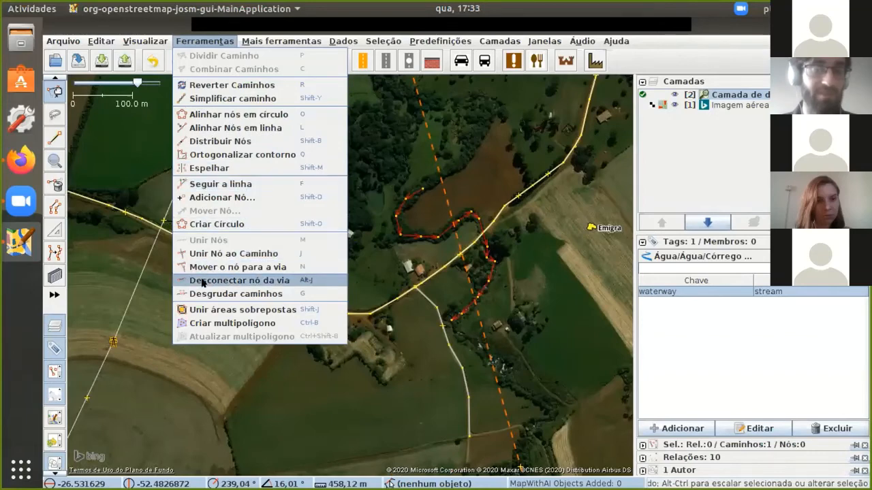
left_click(219, 98)
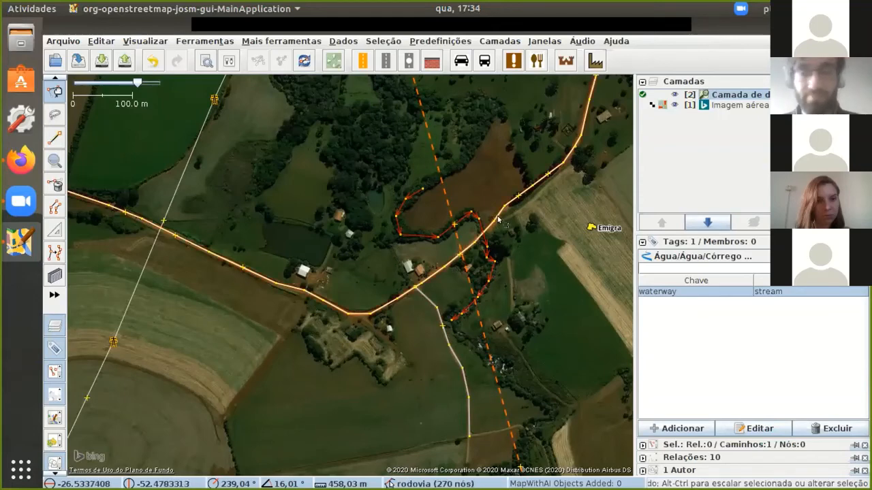
Examine the simplified stream way and the place where it crosses the tertiary road
scroll(485, 240, "up", 3)
scroll(482, 235, "up", 4)
scroll(395, 259, "down", 4)
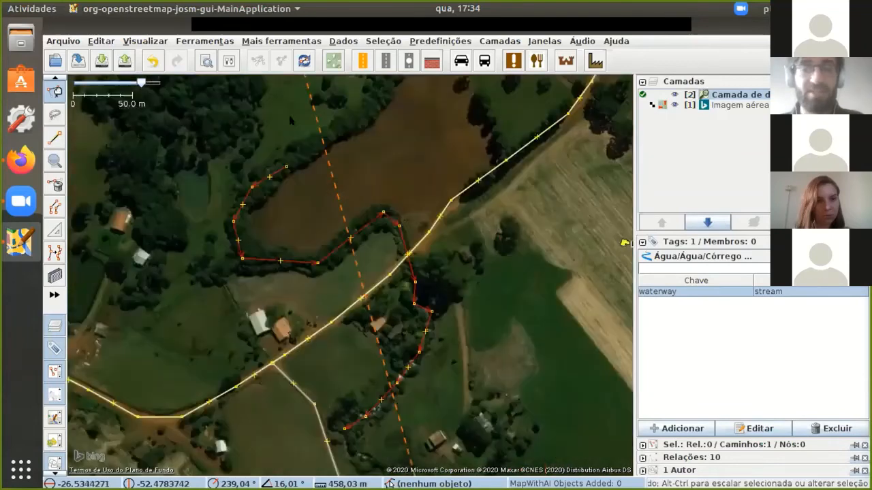
scroll(399, 258, "up", 2)
left_click(218, 41)
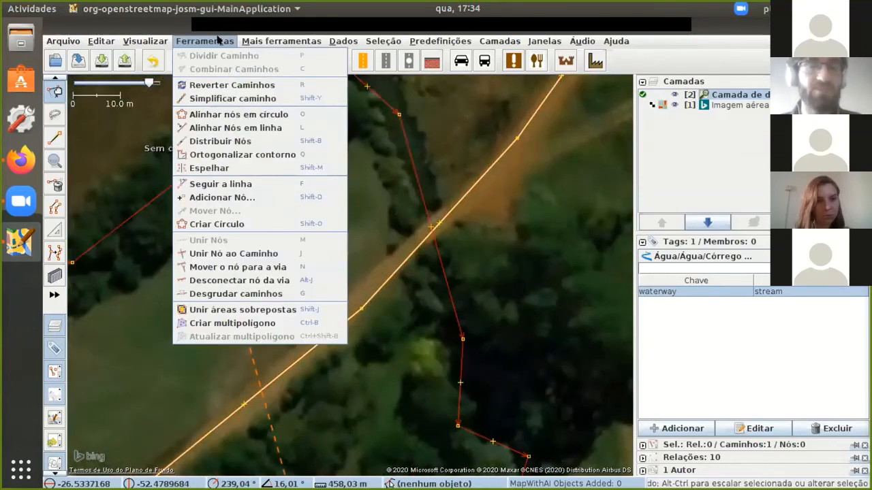
left_click(218, 41)
scroll(302, 321, "down", 3)
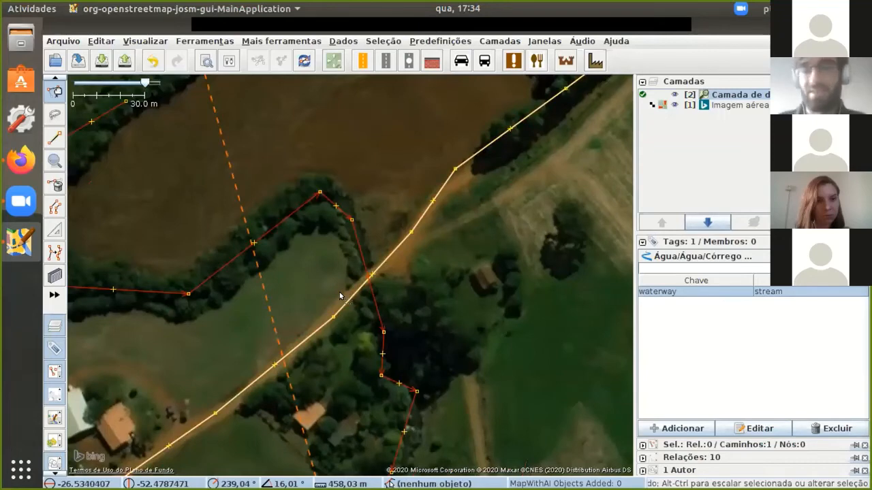
scroll(343, 291, "up", 3)
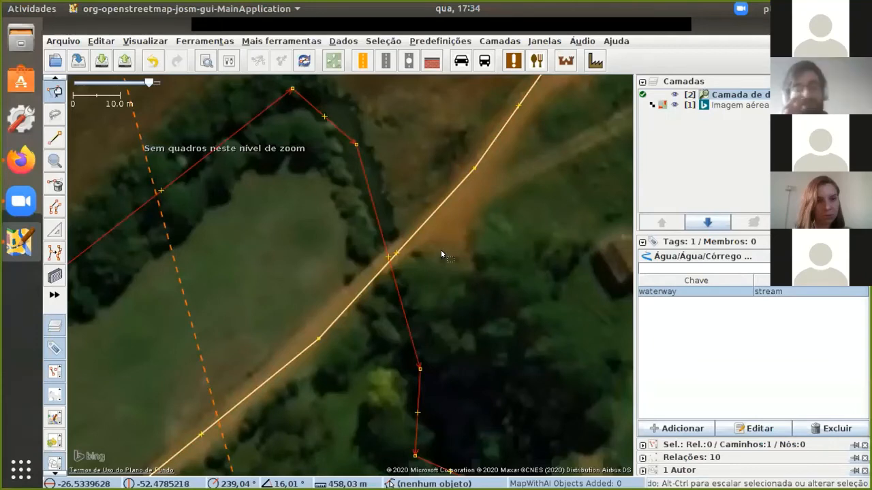
Add a node to the tertiary road on each side of the stream crossing, one to the northeast and one to the southwest
left_click(438, 205)
scroll(445, 230, "down", 3)
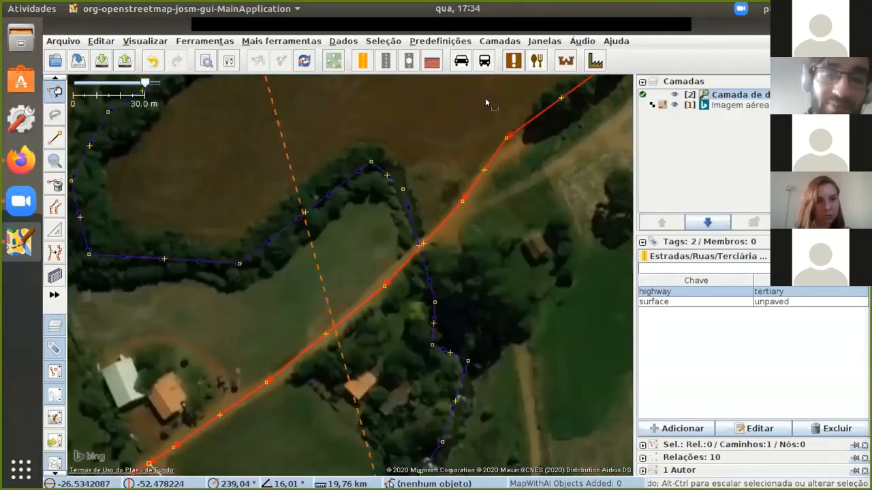
scroll(392, 270, "up", 3)
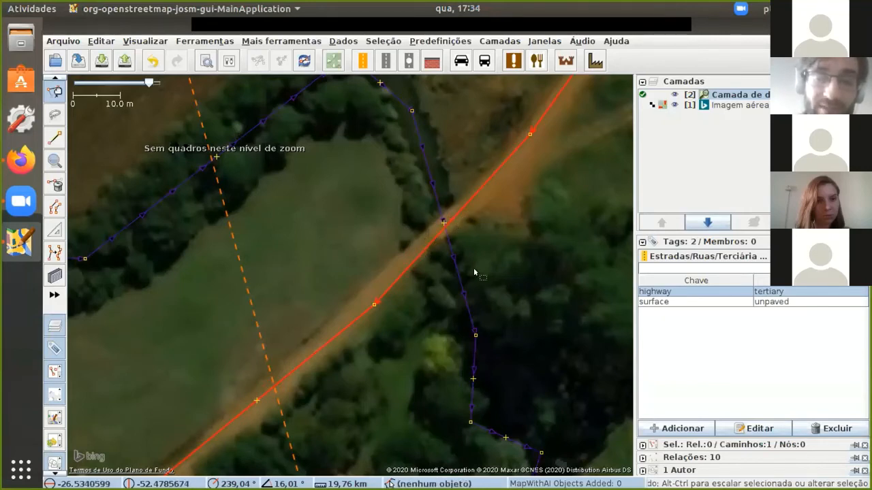
scroll(473, 188, "up", 1)
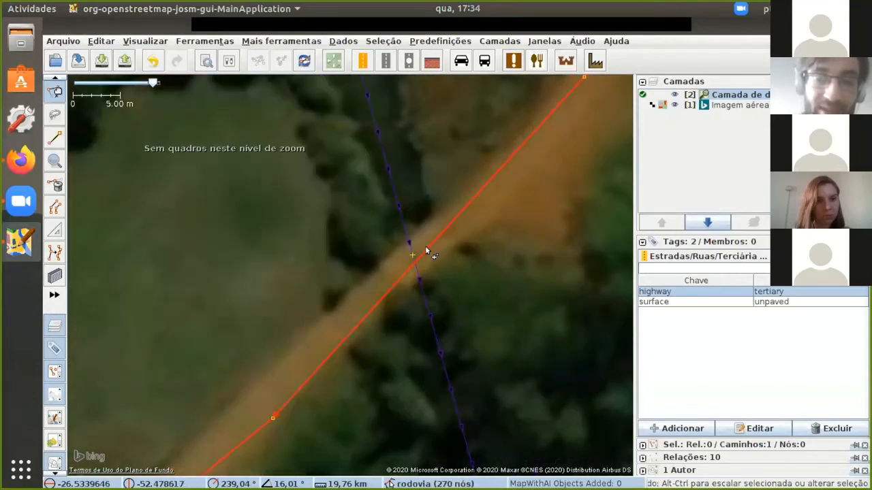
left_click_drag(425, 249, 460, 215)
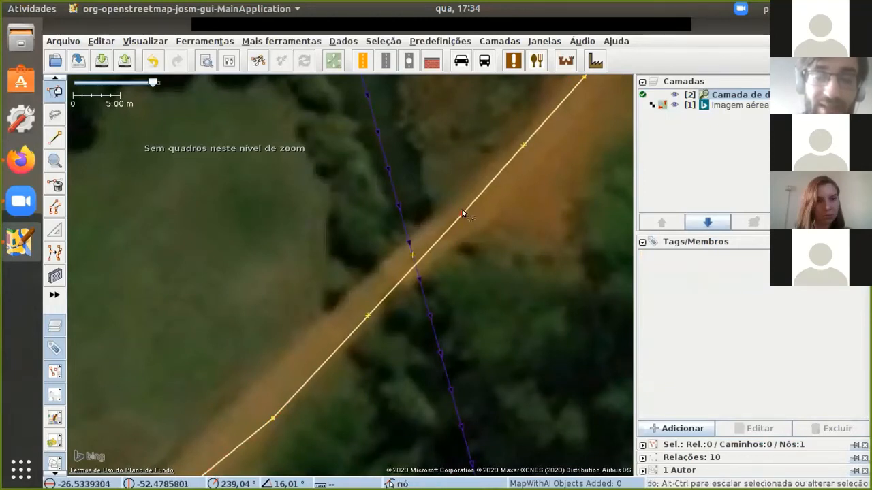
left_click_drag(365, 314, 337, 339)
scroll(310, 296, "down", 2)
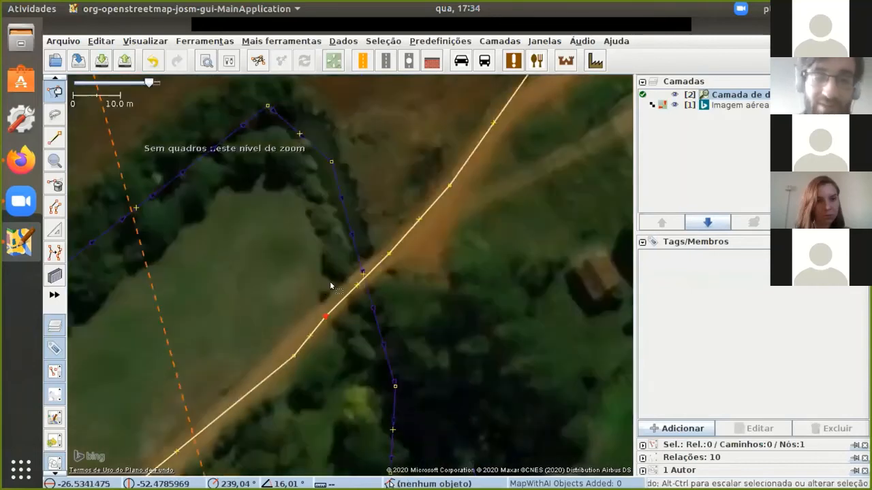
Select and deselect the tertiary road near the stream crossing to check how far the way extends
left_click(389, 254)
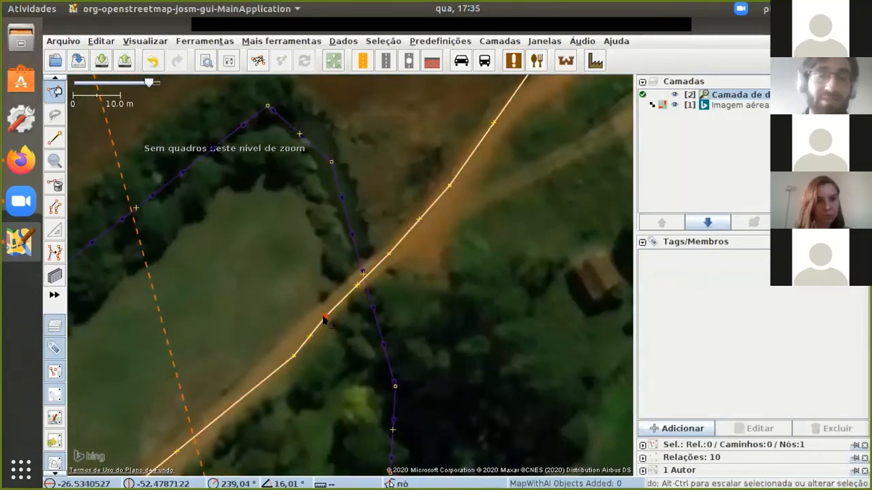
left_click(411, 281)
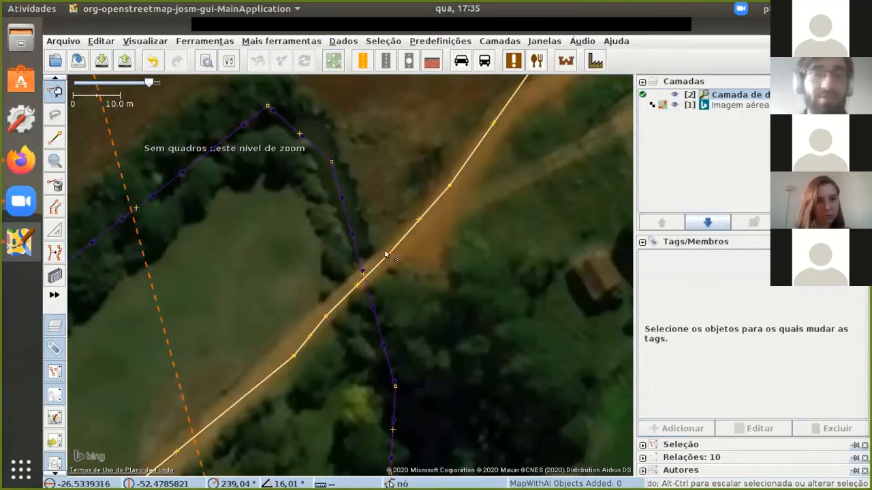
left_click(403, 232)
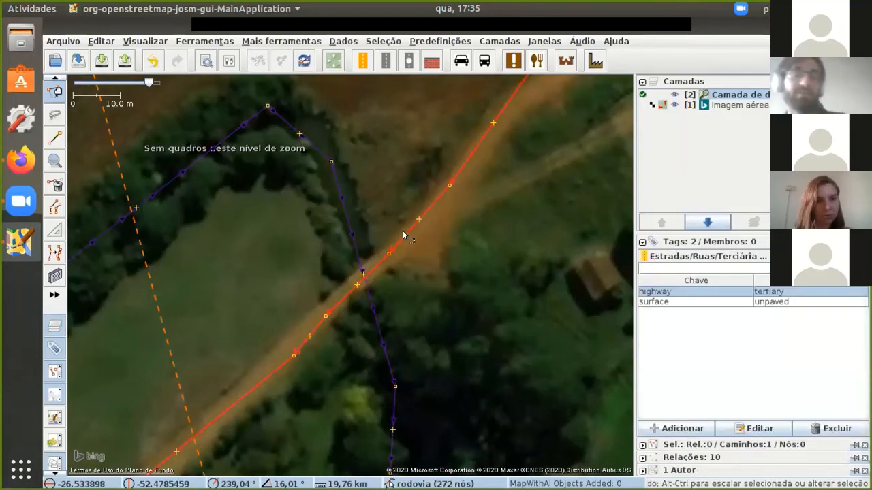
left_click(395, 283)
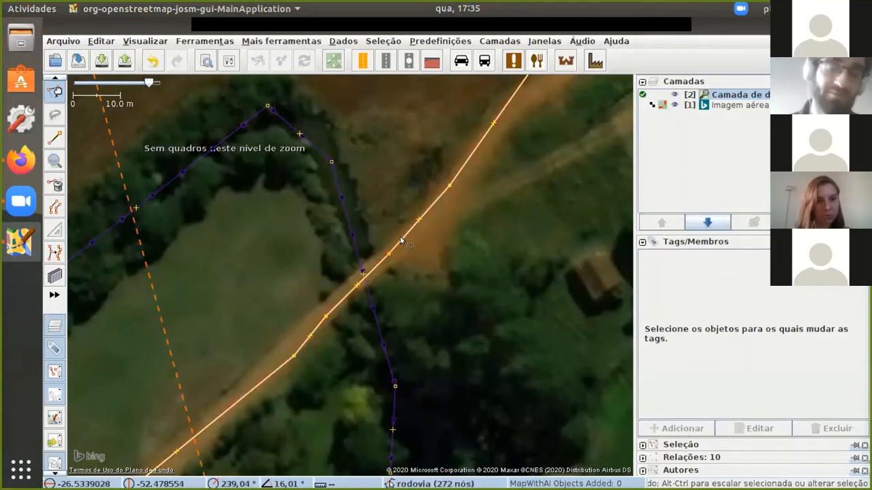
left_click(402, 240)
left_click(402, 272)
left_click(403, 231)
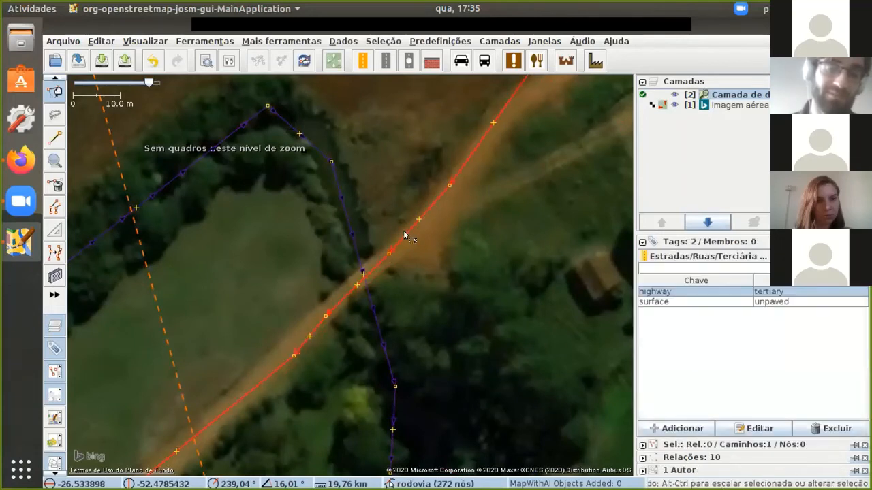
left_click(404, 261)
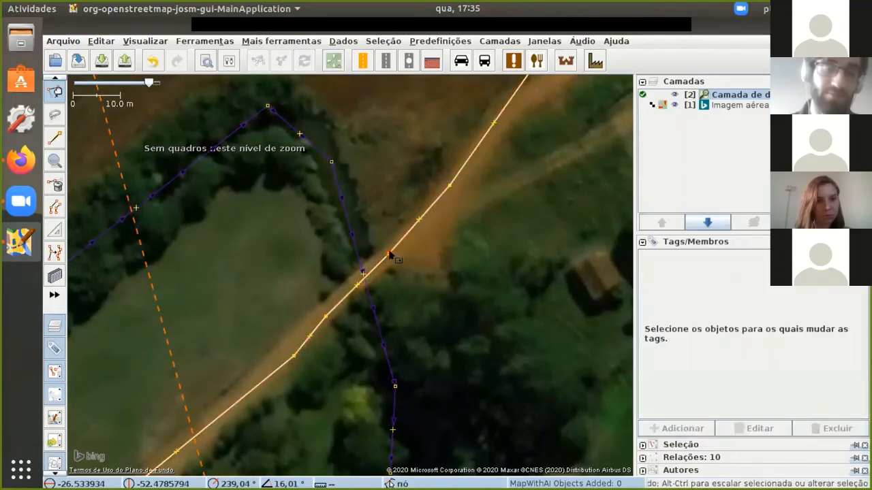
Split the tertiary road at the new node northeast of the stream crossing, keeping the way history on Segmento 1
left_click(389, 255)
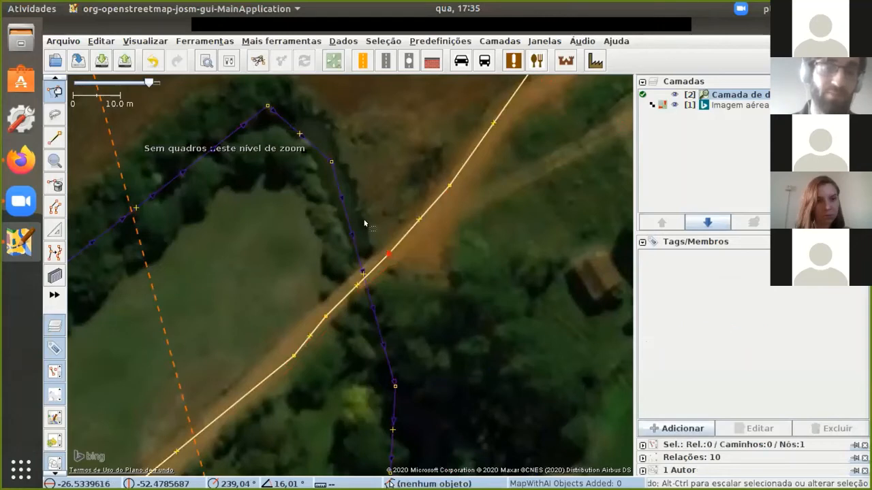
left_click(183, 40)
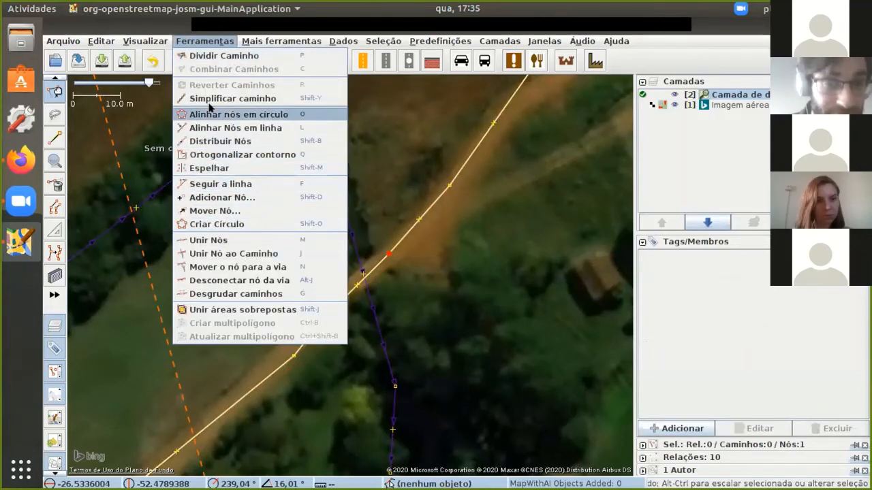
left_click(212, 56)
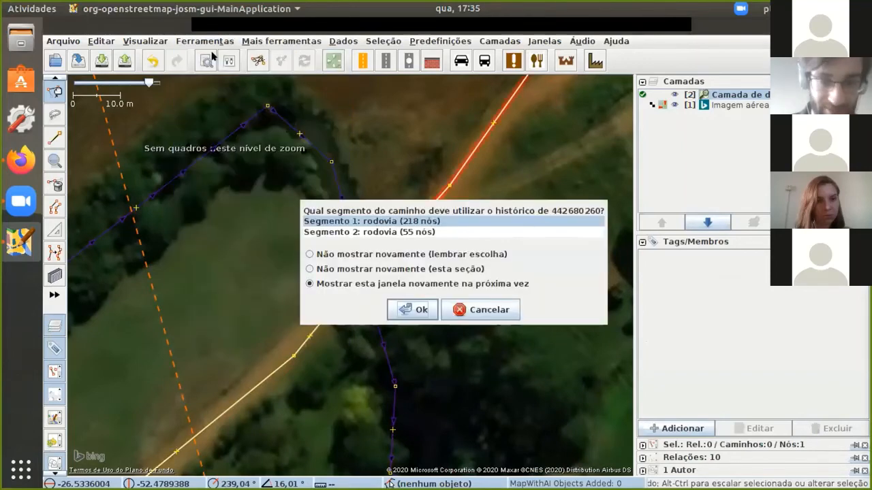
left_click(417, 308)
Split the road at the new node southwest of the stream crossing, and check the crossing piece and the northeast piece by selecting each
left_click(325, 316)
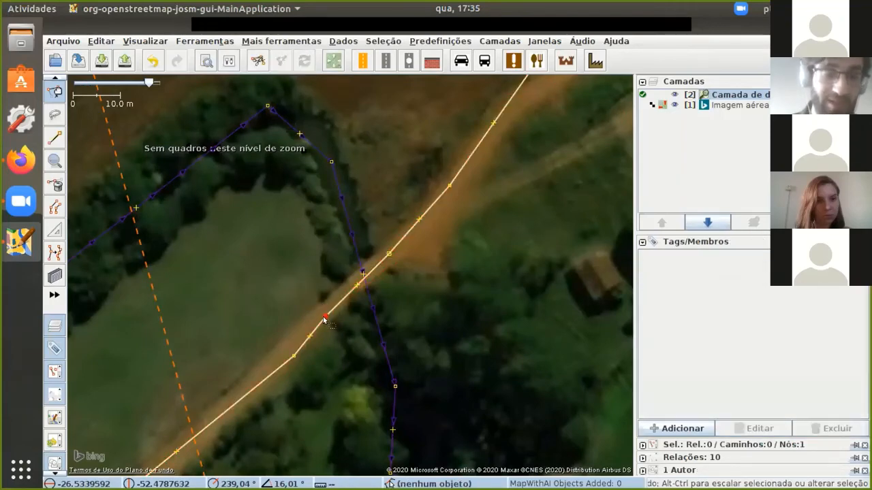
left_click(195, 41)
left_click(189, 54)
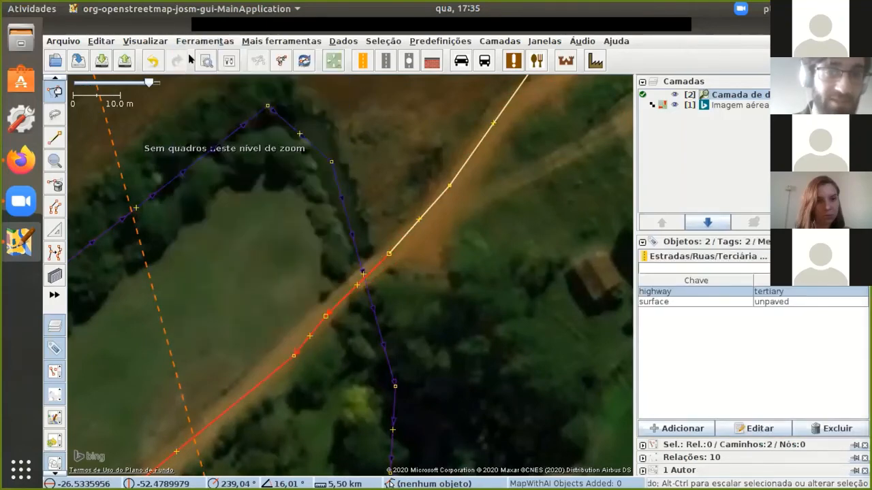
left_click(481, 315)
left_click(339, 301)
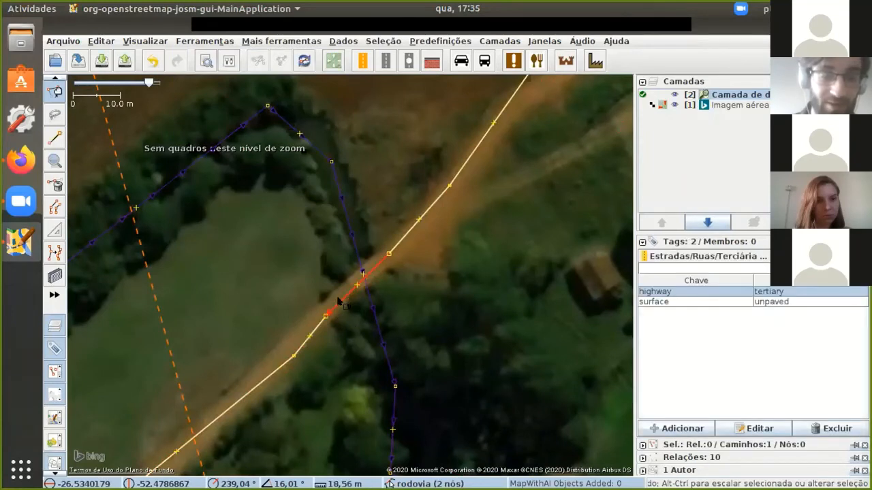
left_click(411, 231)
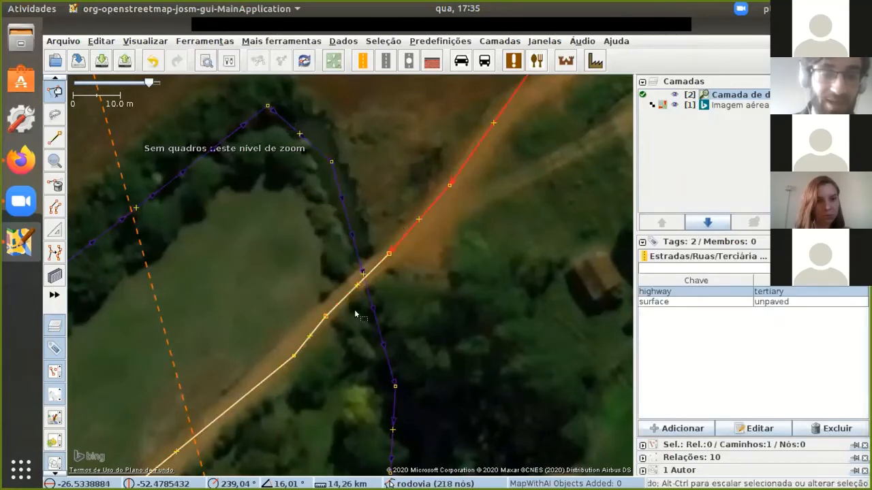
Shift the split node southwest of the stream crossing slightly along the road, checking the adjoining road pieces by selecting them
left_click(300, 346)
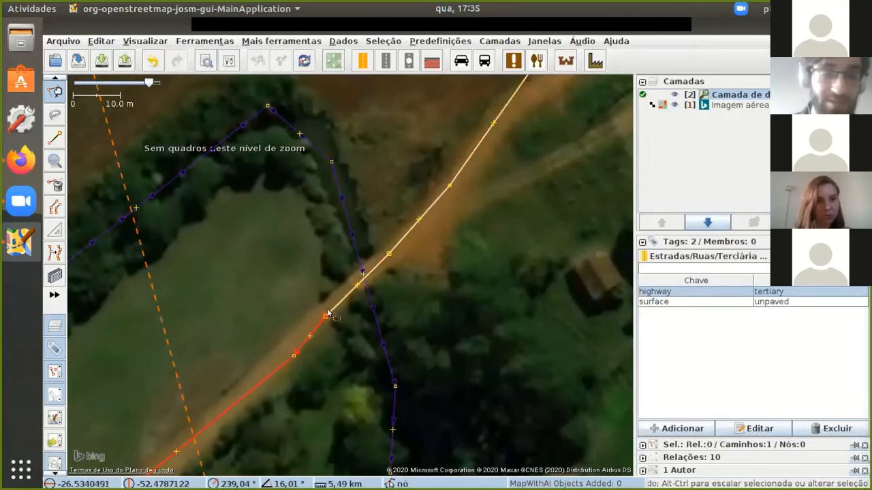
mouse_move(326, 316)
left_mouse_down()
mouse_move(325, 304)
mouse_move(312, 312)
mouse_move(321, 322)
left_mouse_up()
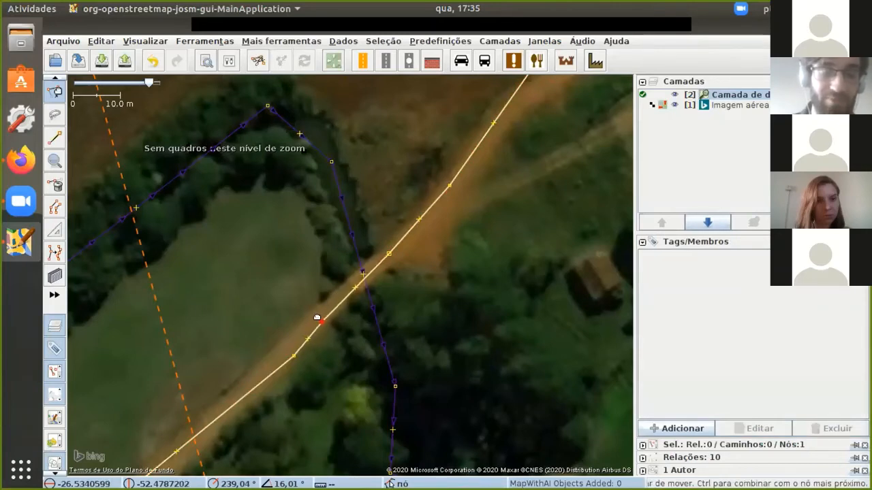
left_click(316, 328)
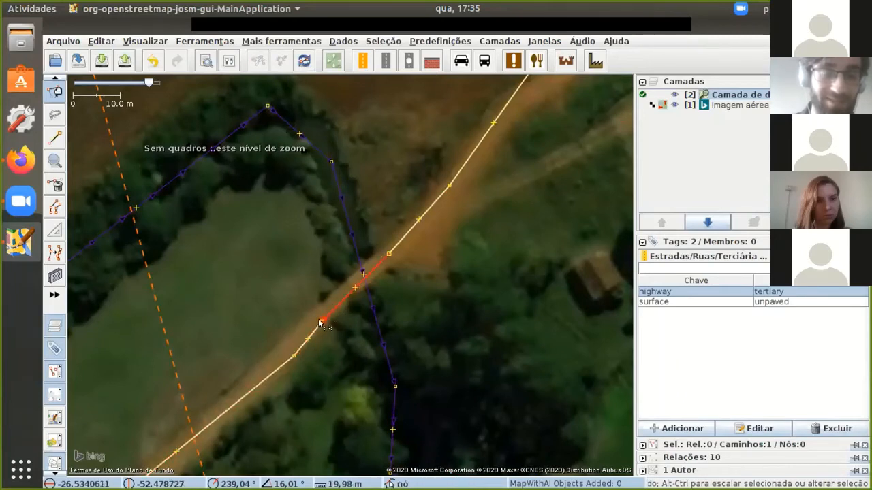
mouse_move(318, 319)
left_mouse_down()
mouse_move(317, 307)
mouse_move(317, 318)
left_mouse_up()
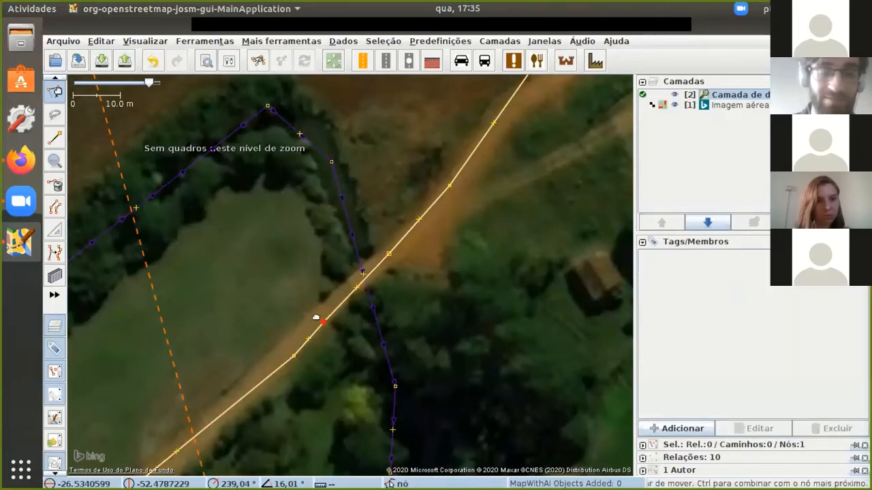
Mark the short tertiary road piece over the stream as a bridge (Ponte) in its Terciária preset and apply it
left_click(347, 298)
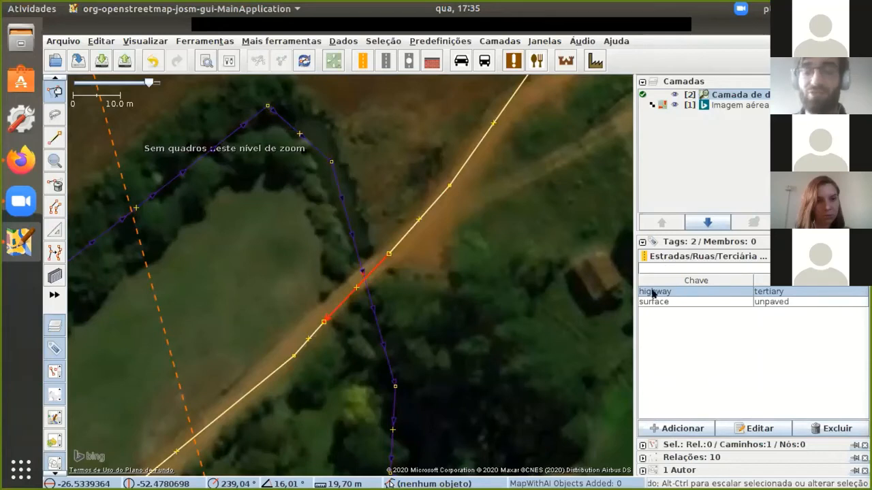
left_click(544, 41)
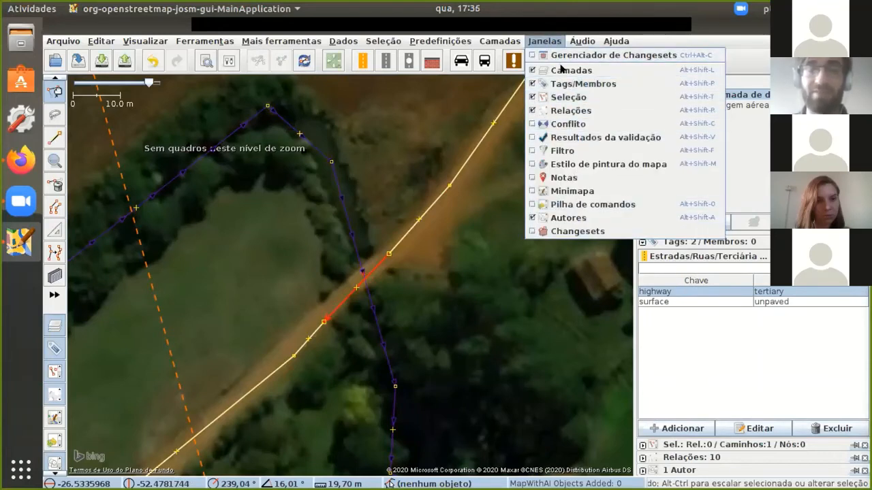
left_click(562, 69)
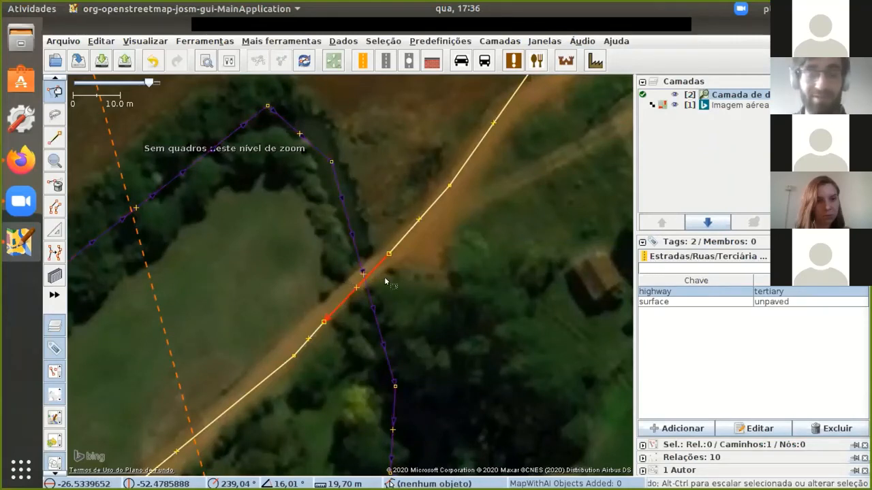
left_click(672, 256)
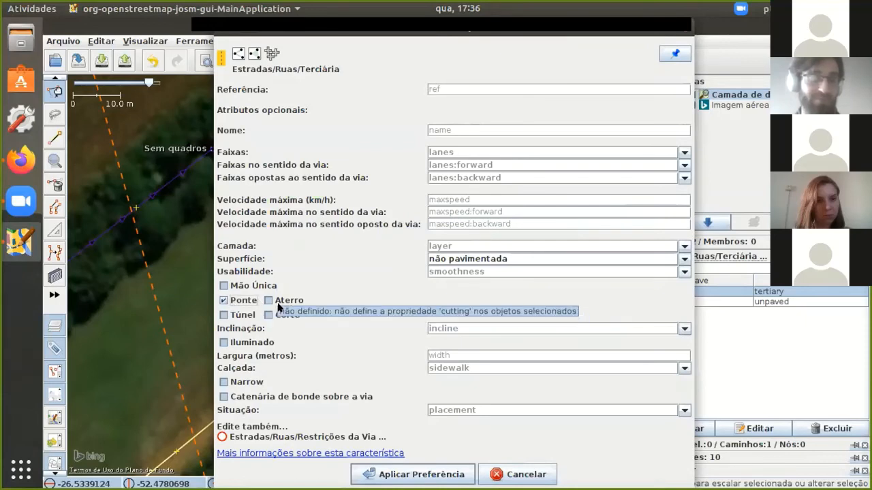
left_click(227, 300)
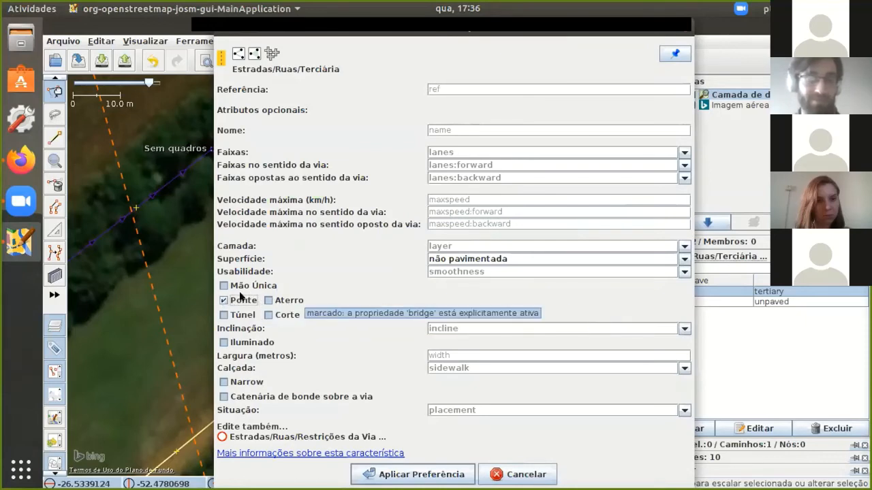
left_click(385, 474)
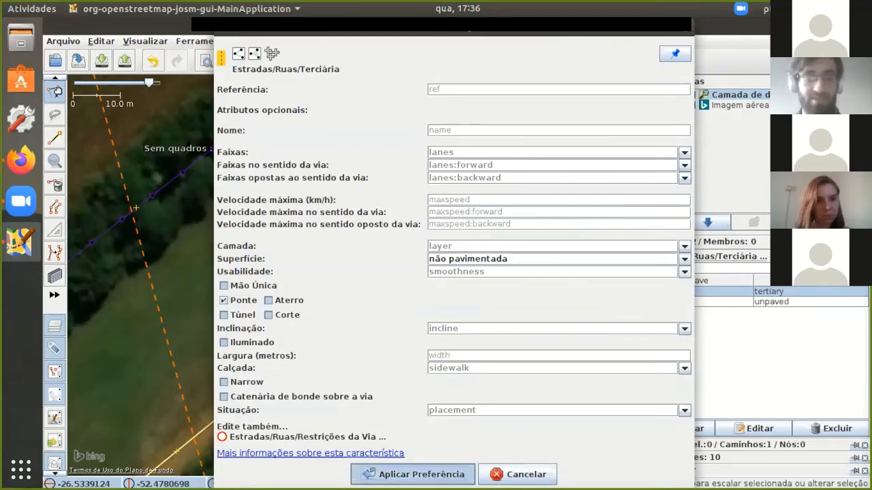
left_click(431, 258)
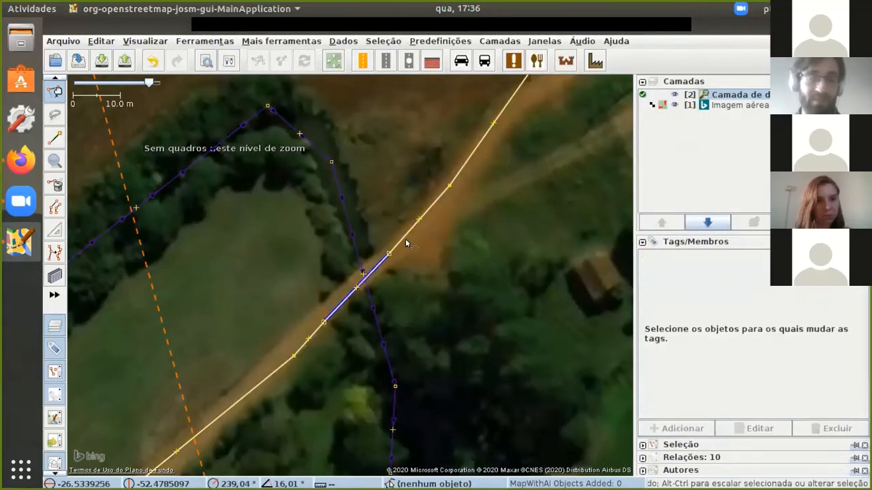
Select the bridge and the road pieces on either side in turn to compare their tags and extents
left_click(406, 230)
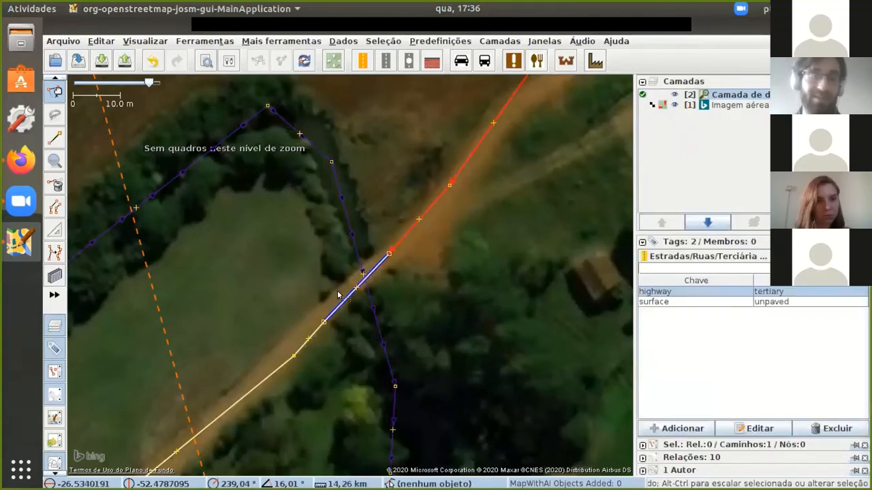
left_click(334, 304)
left_click(396, 241)
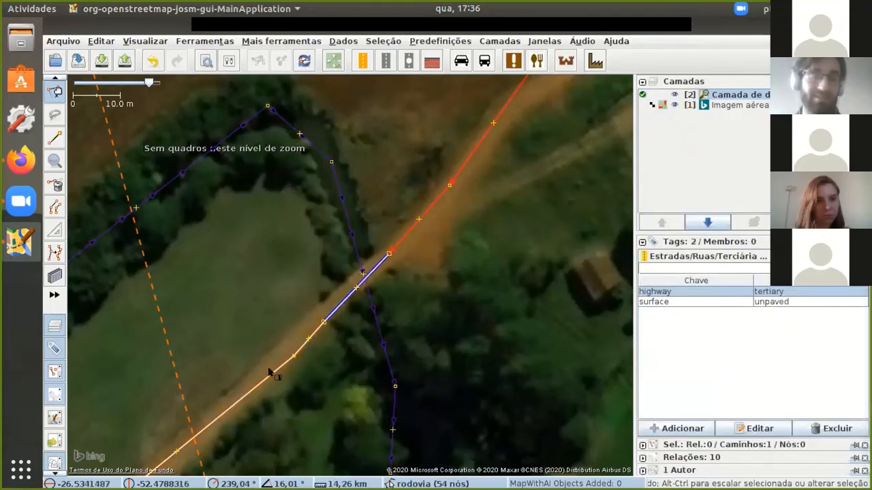
left_click(337, 307)
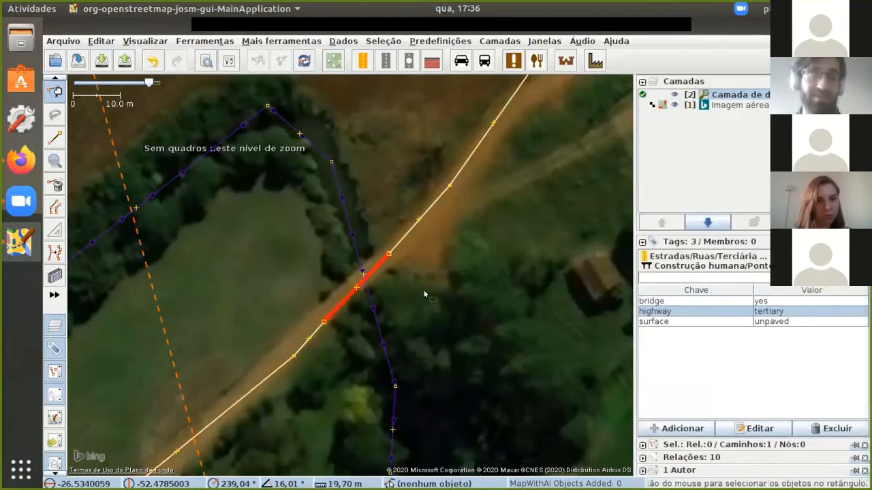
left_click(422, 293)
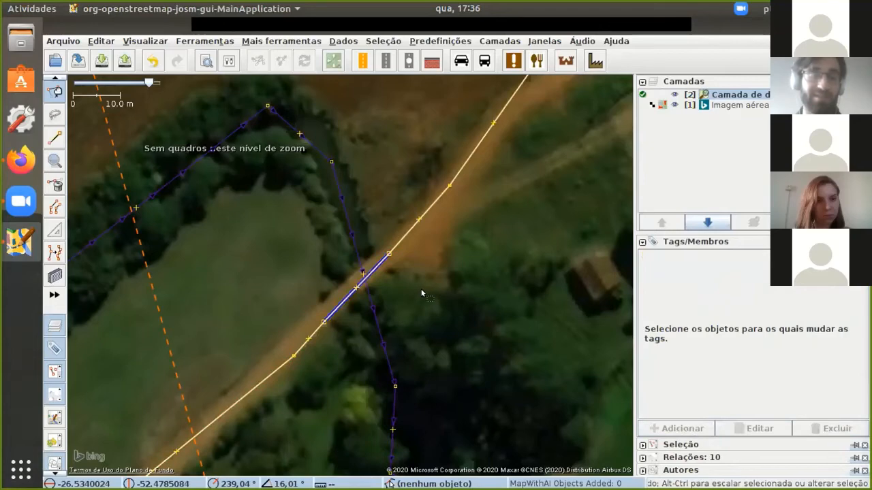
left_click(404, 236)
left_click(273, 366)
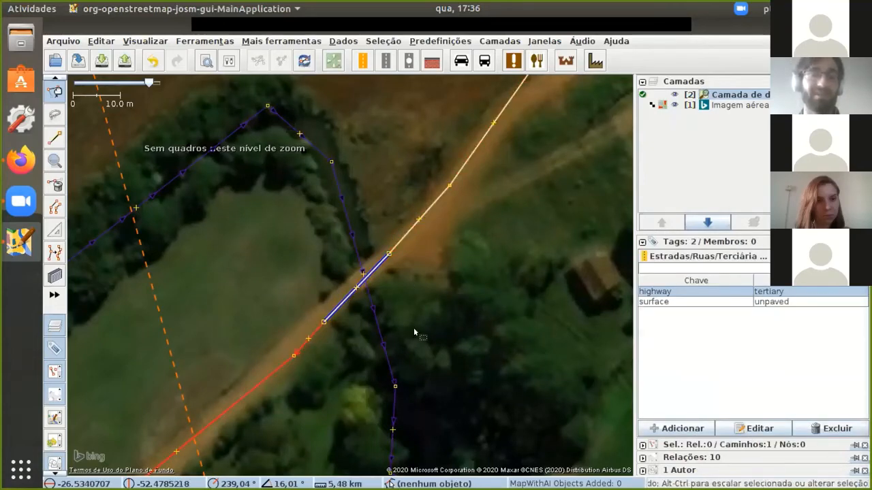
scroll(432, 269, "down", 3)
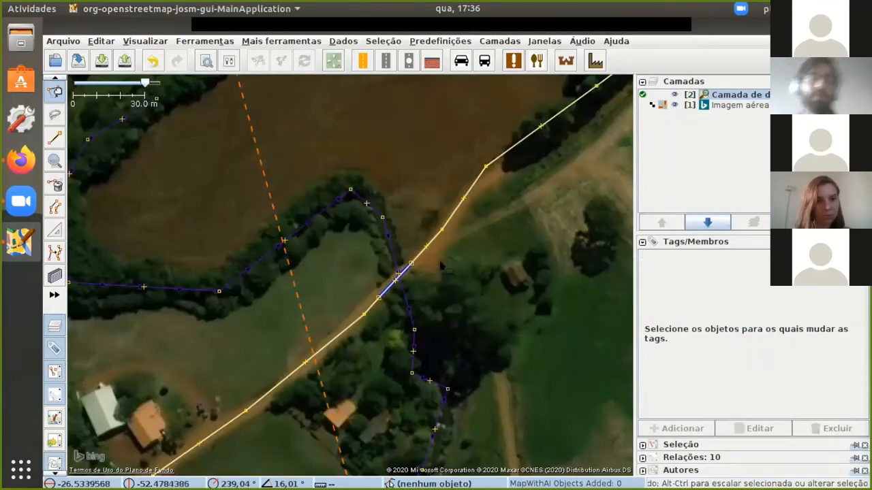
Select the tertiary road piece northeast of the bridge and review the available way-editing tools
scroll(405, 293, "up", 2)
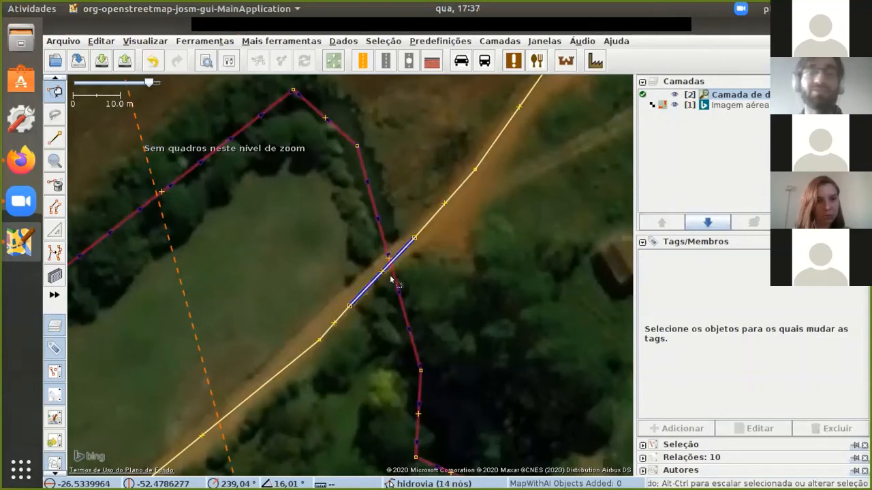
left_click(429, 219)
left_click(205, 41)
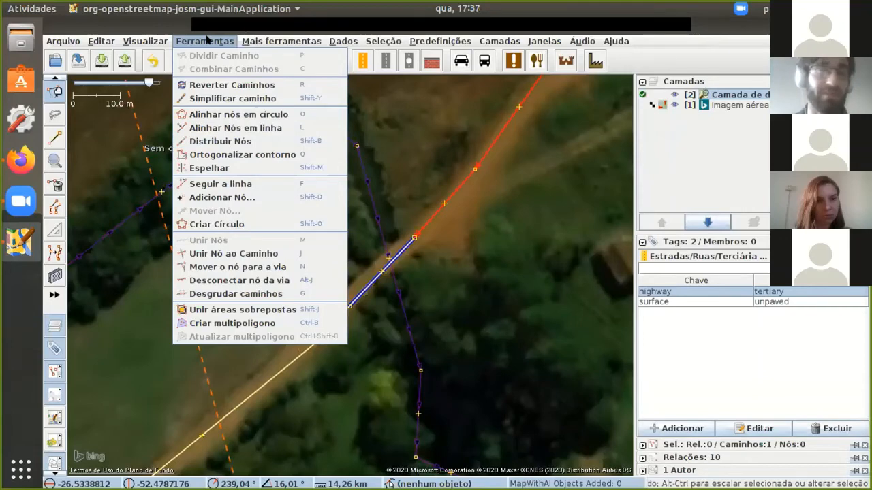
left_click(207, 39)
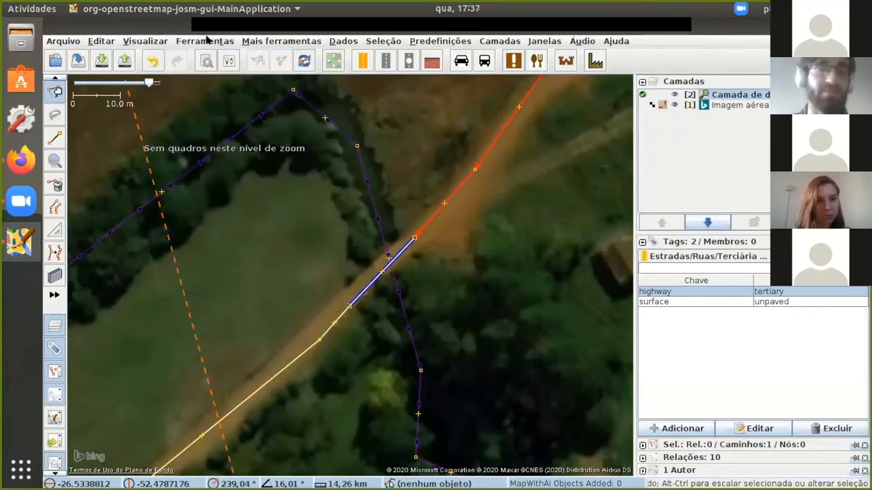
Trace the white-roofed building beside the orange-roofed house near the road junction as a closed four-corner outline, about 63 m around
scroll(496, 269, "down", 3)
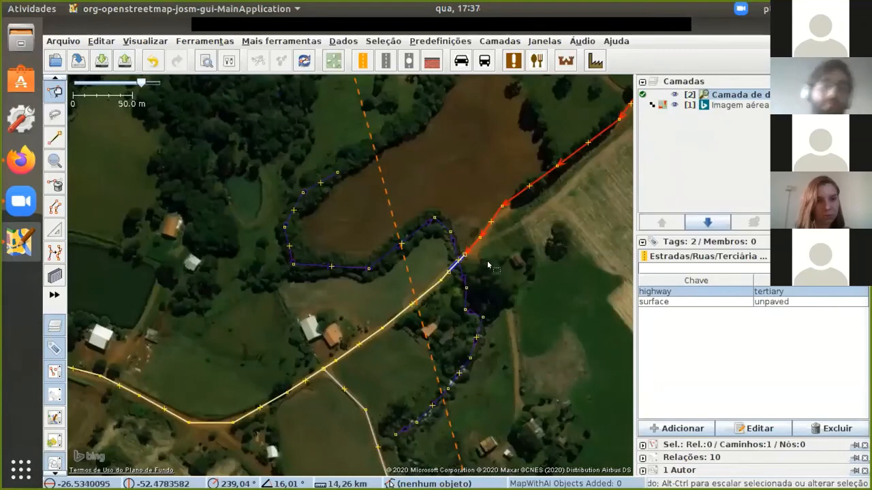
scroll(433, 247, "down", 1)
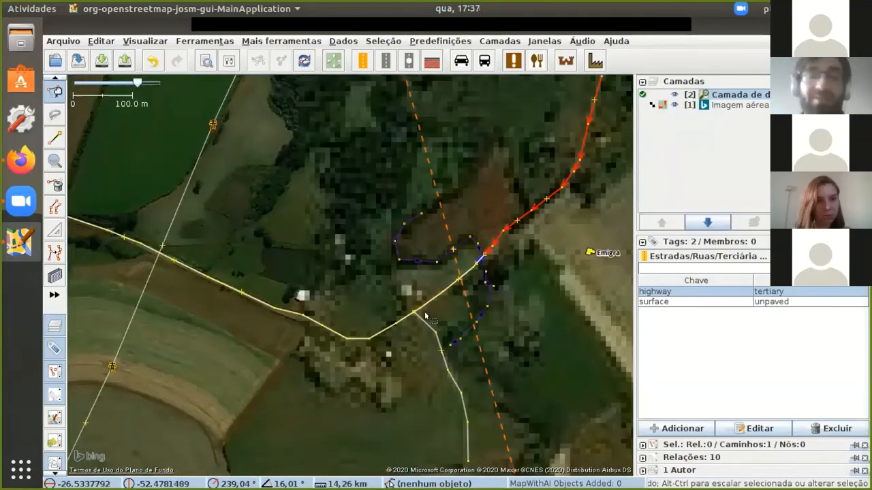
scroll(419, 276, "down", 1)
scroll(419, 276, "up", 3)
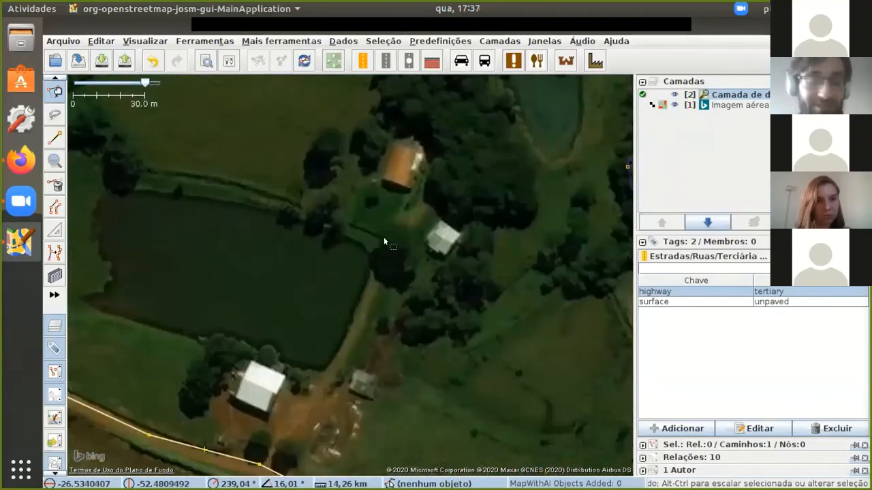
scroll(379, 237, "down", 1)
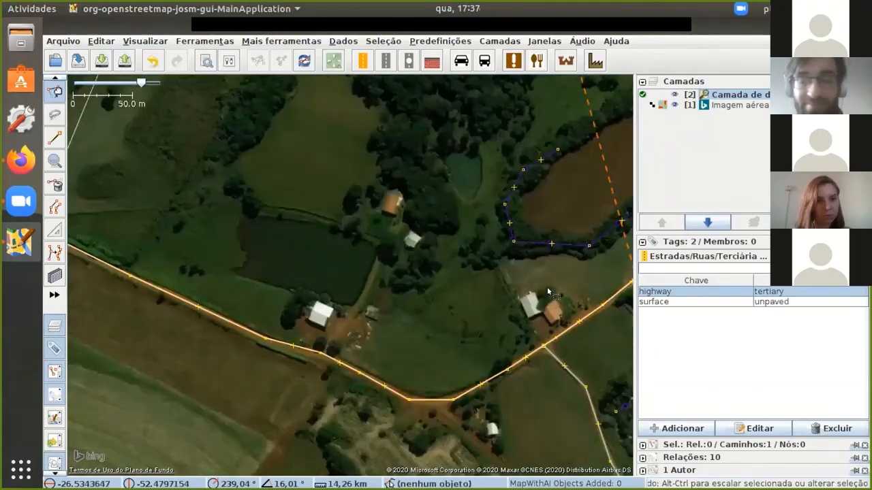
scroll(546, 287, "up", 4)
scroll(479, 300, "down", 3)
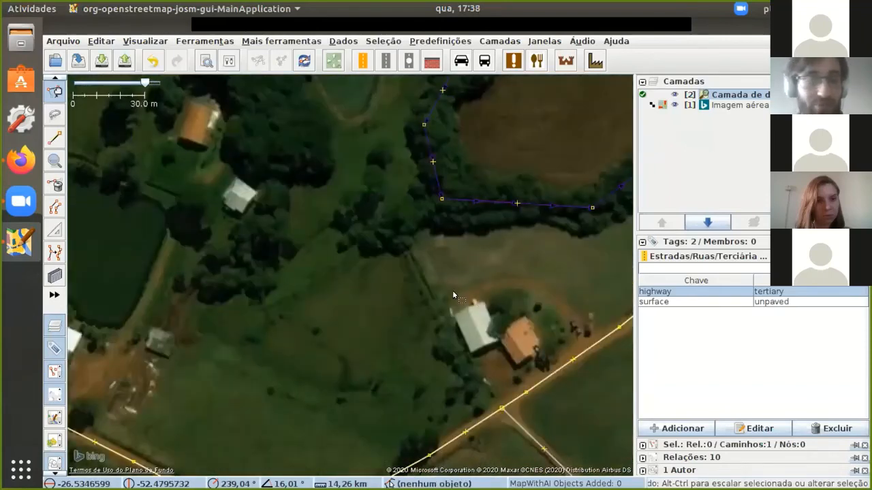
scroll(498, 352, "up", 3)
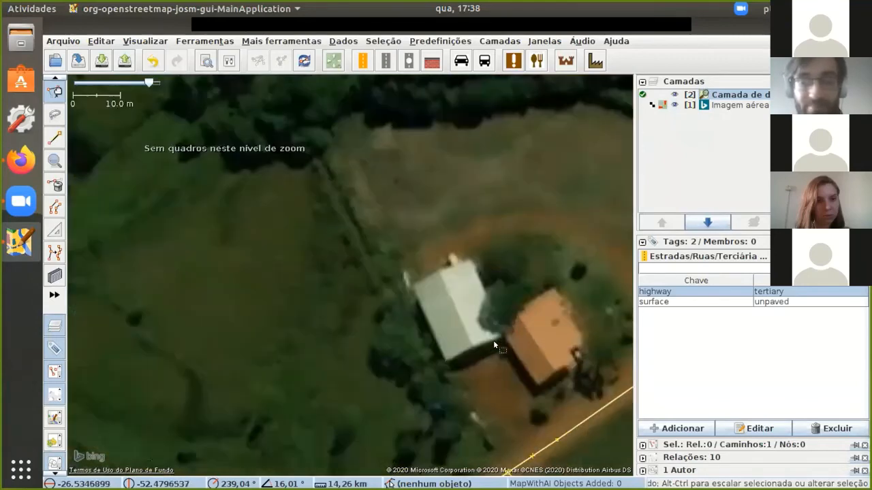
left_click(54, 137)
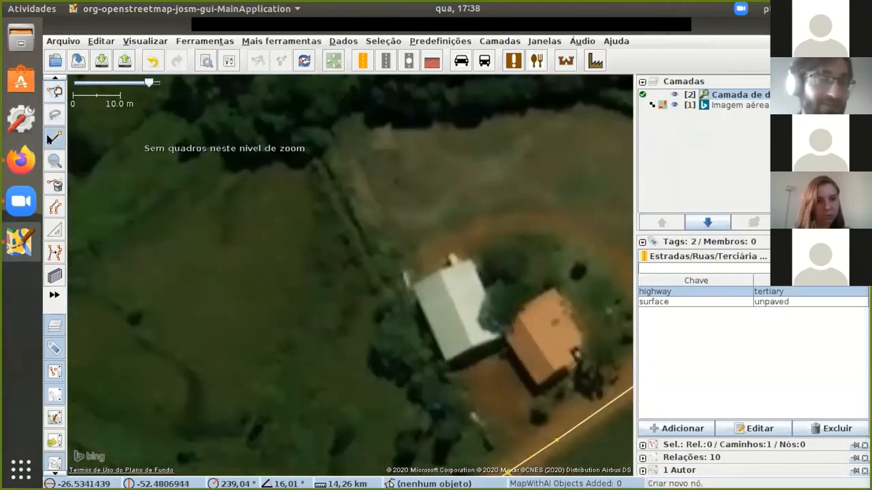
left_click(406, 279)
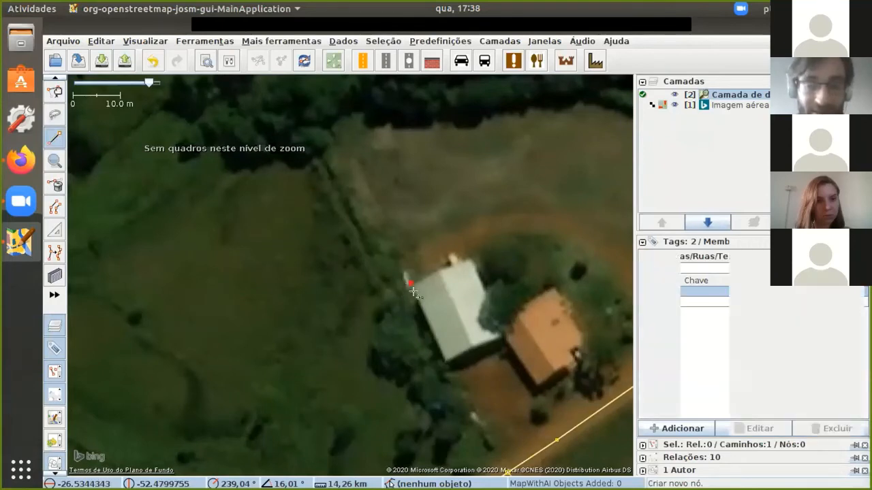
left_click(445, 360)
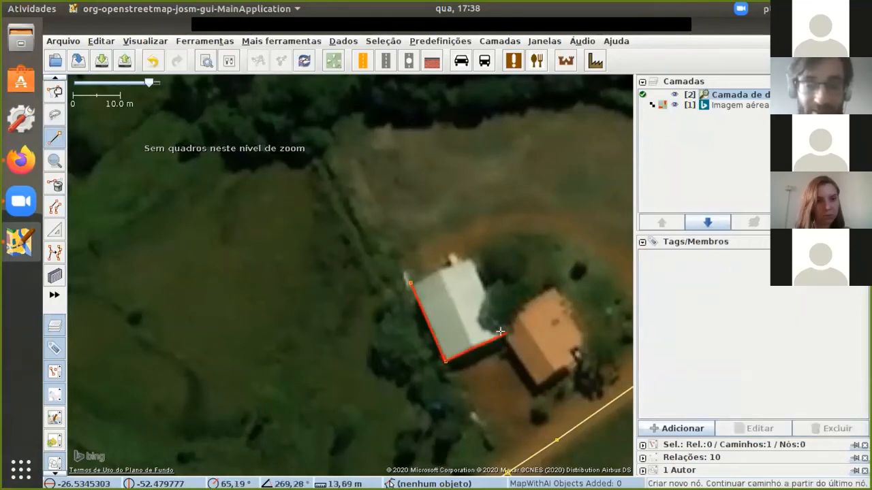
left_click(504, 335)
left_click(472, 260)
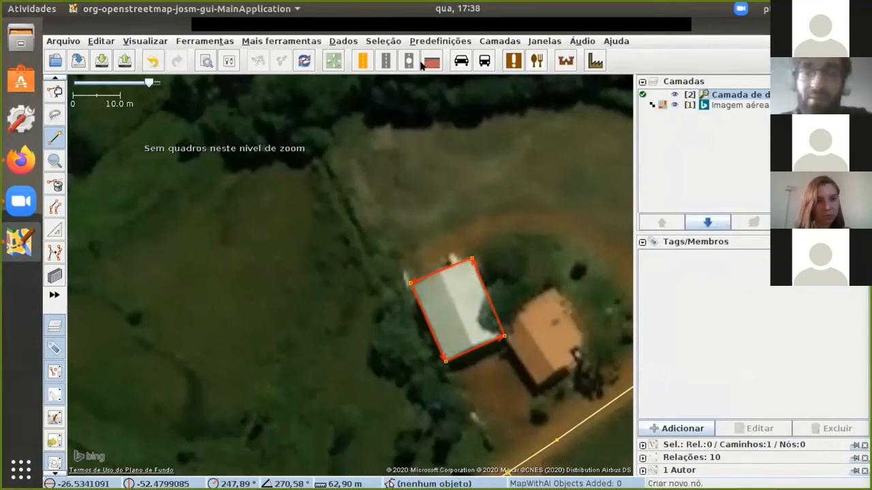
Search the presets for "edifi" and apply the Edificação preset with value sim to the outlined white-roofed building
left_click(454, 42)
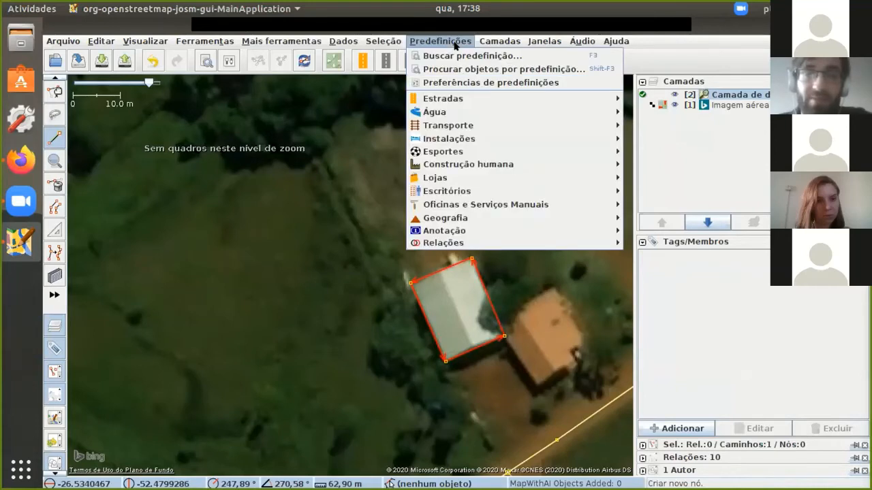
mouse_move(455, 111)
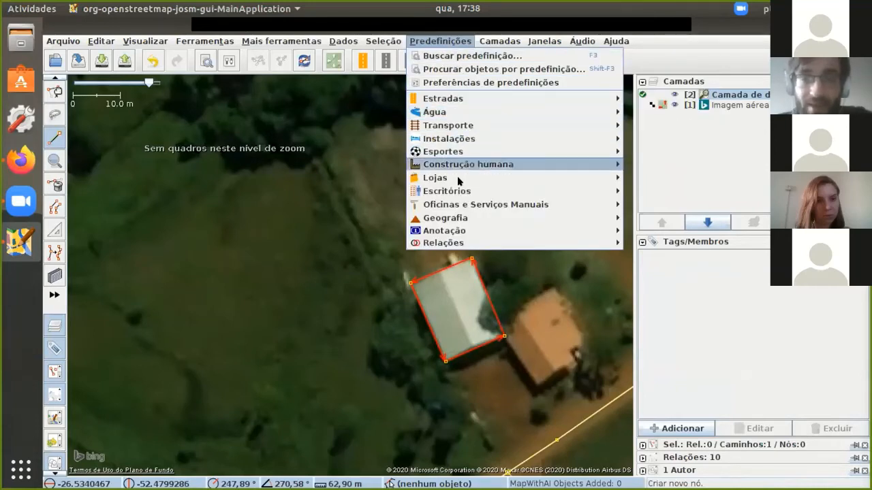
left_click(457, 56)
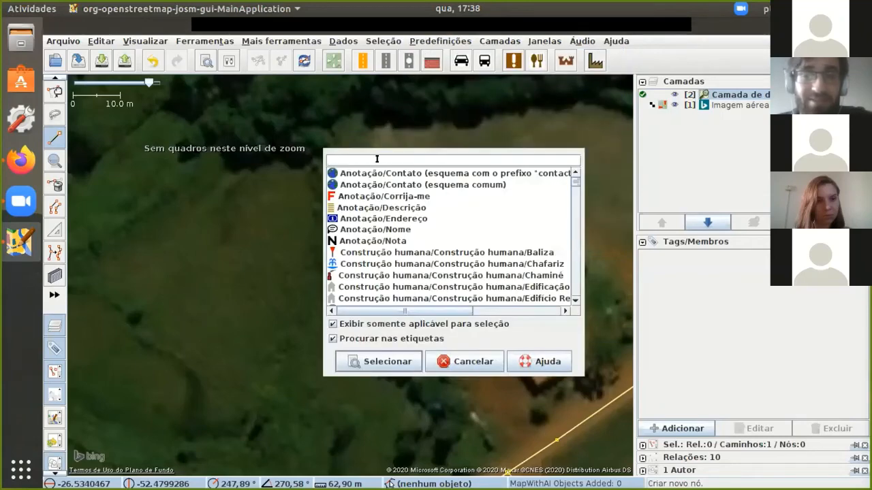
type("edifi")
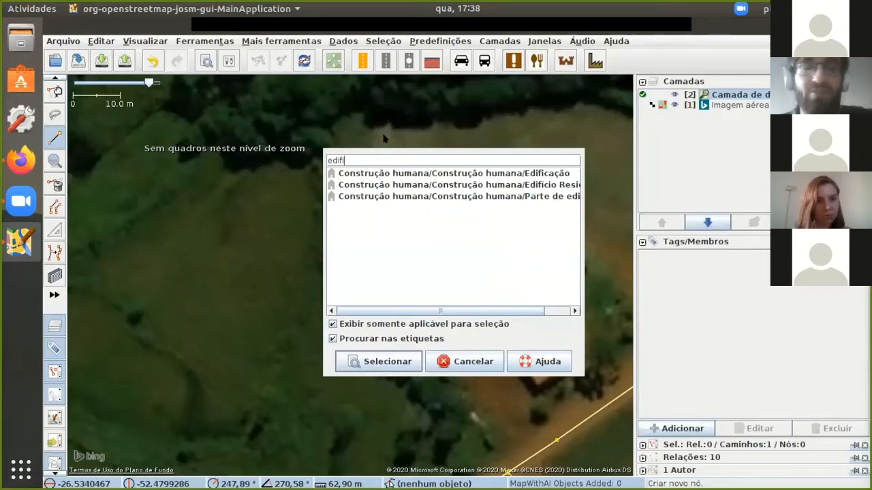
left_click(376, 174)
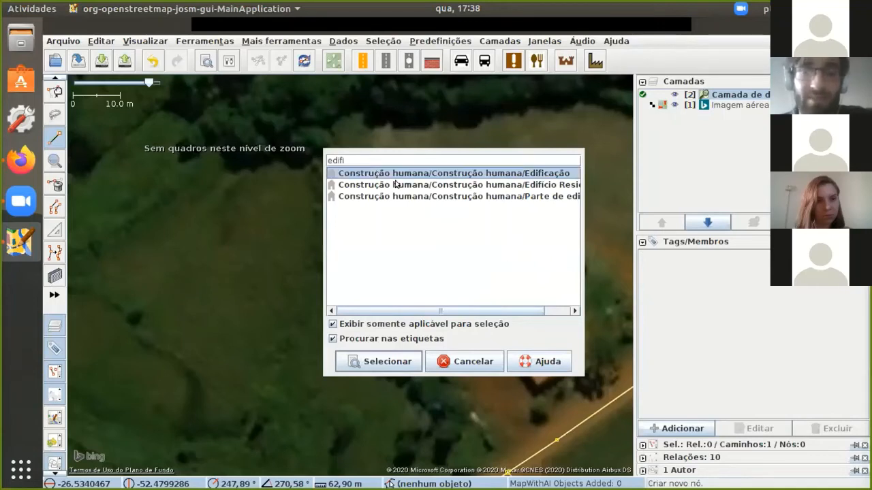
left_click(384, 363)
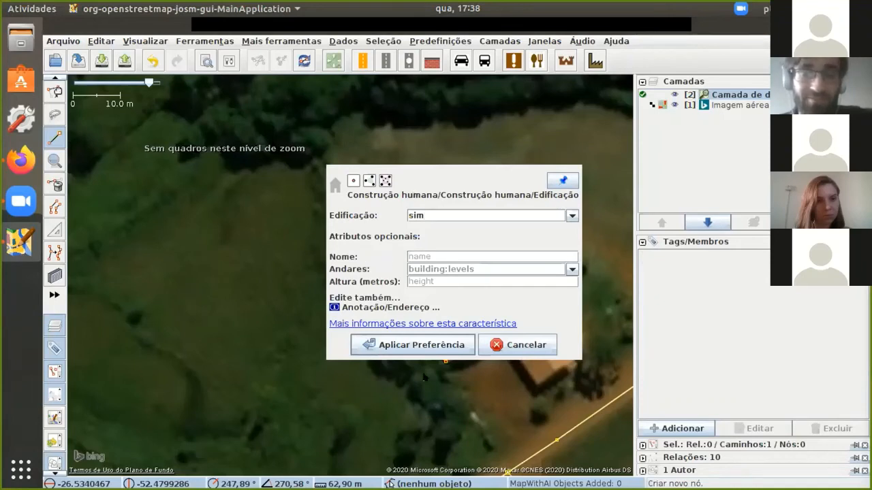
left_click(572, 216)
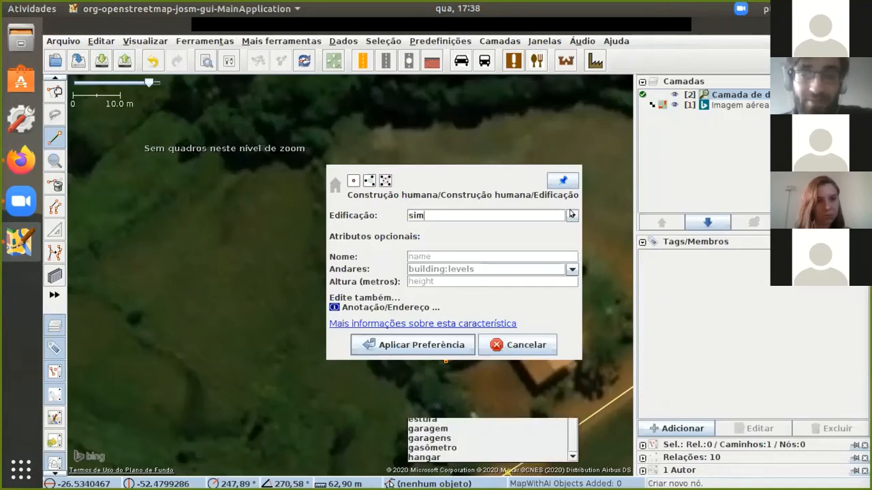
left_click(469, 208)
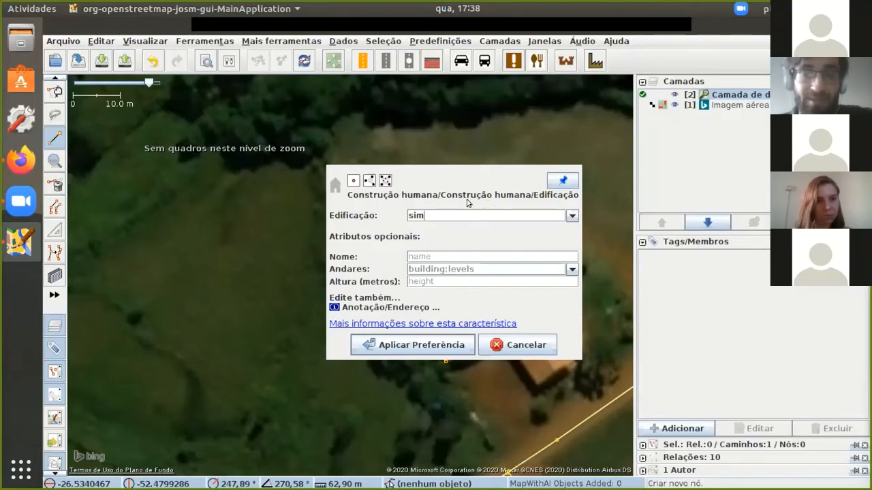
left_click(572, 216)
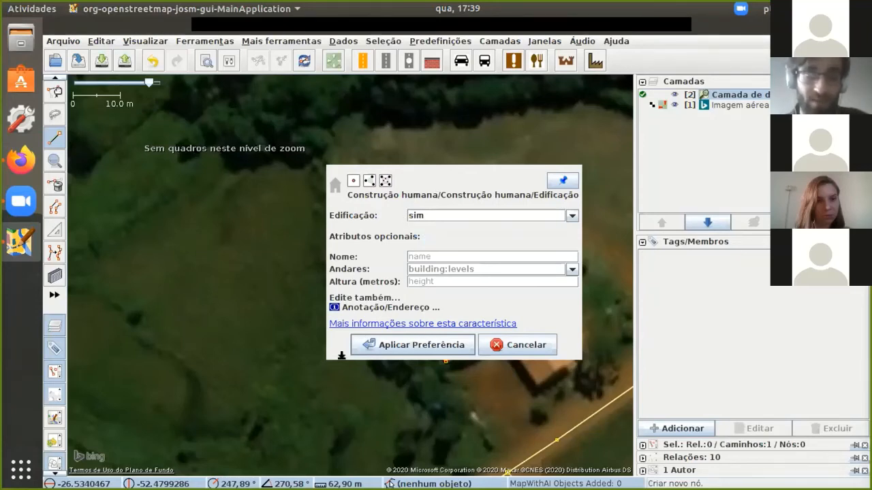
left_click(396, 346)
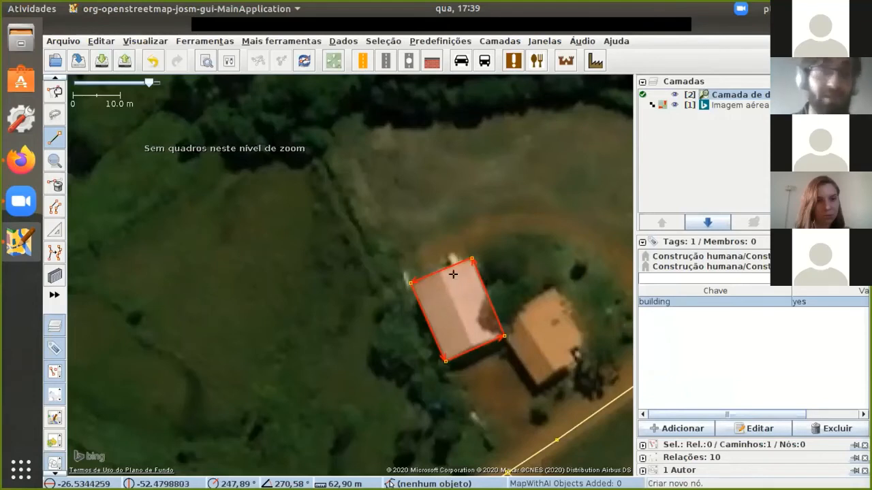
Orthogonalize the outline of the white-roofed building so its corners are square
left_click(208, 41)
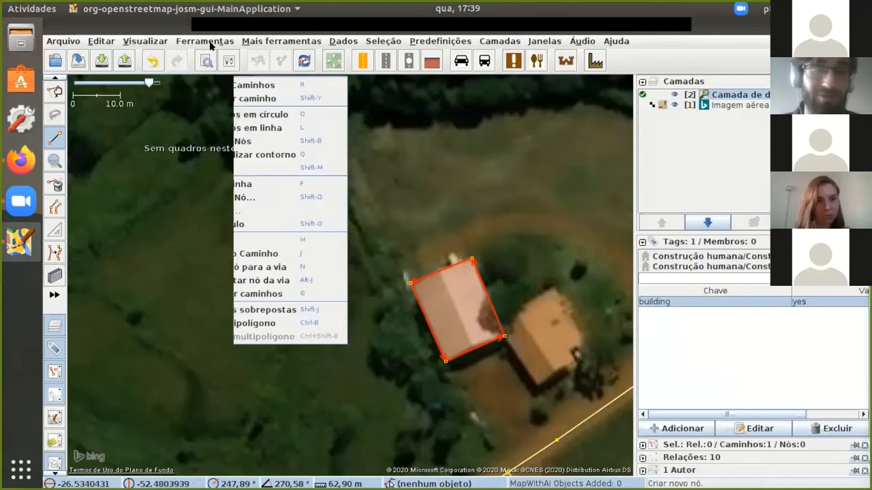
left_click(243, 154)
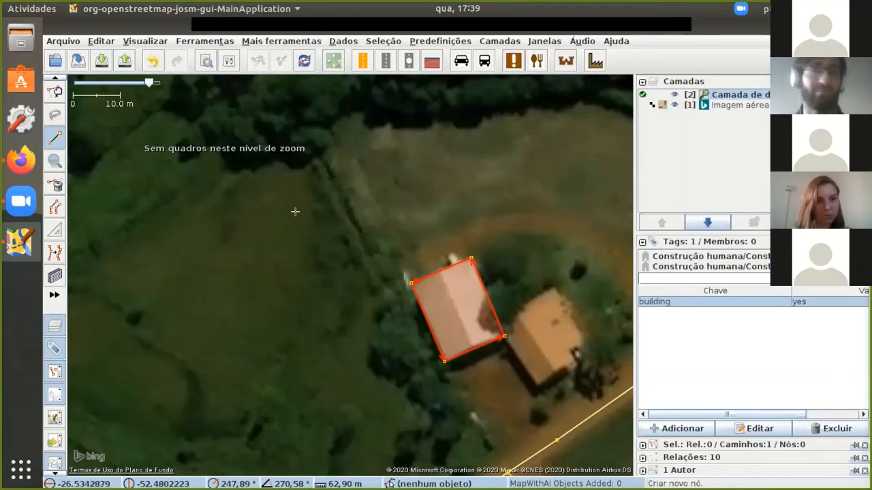
left_click(213, 42)
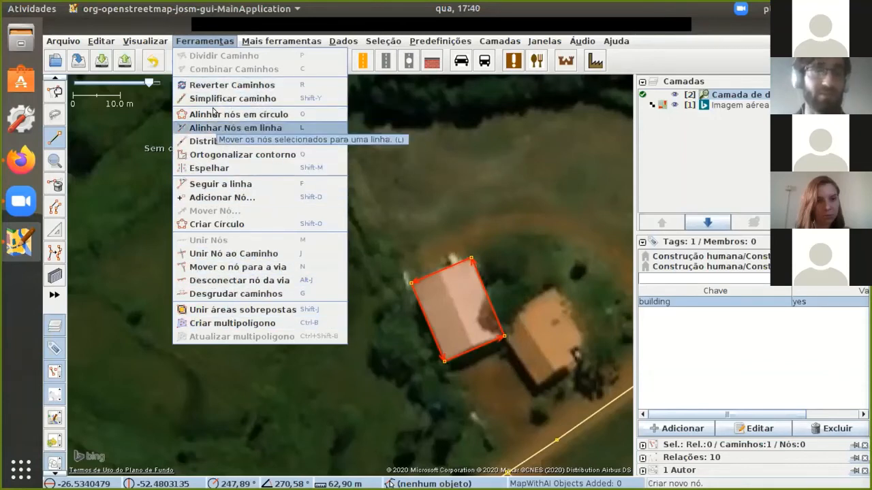
left_click(207, 41)
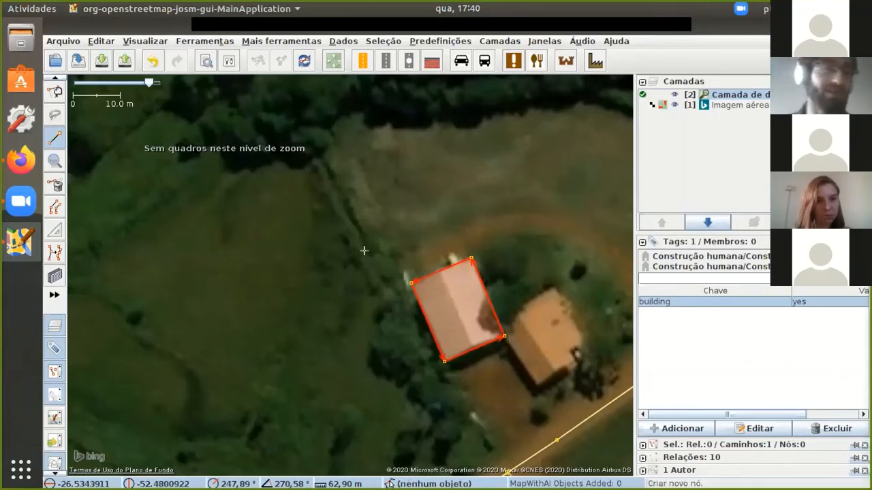
Activate the building drawing tool and frame the unmapped white-roofed building just south of the large pond
left_click(54, 276)
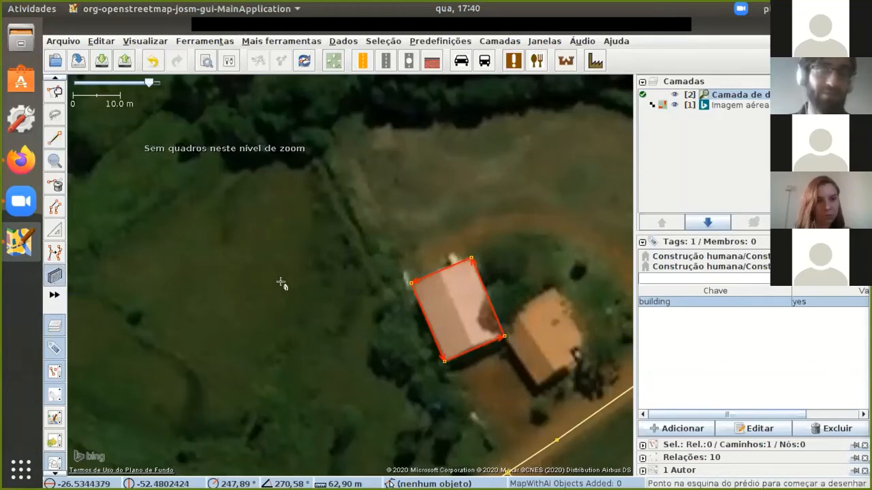
scroll(381, 266, "down", 3)
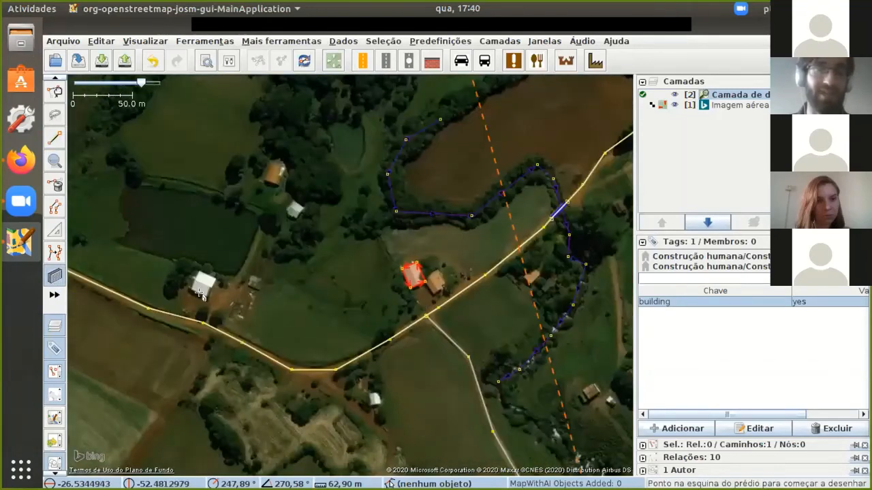
scroll(201, 292, "up", 2)
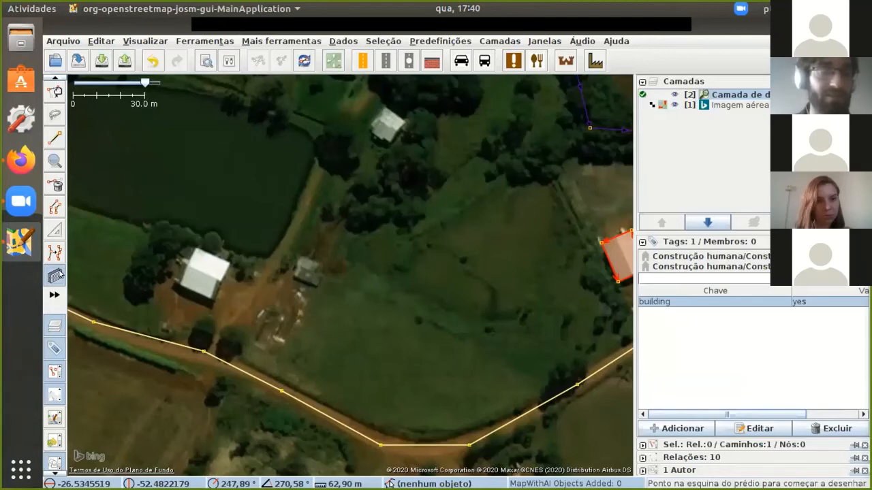
scroll(175, 287, "up", 5)
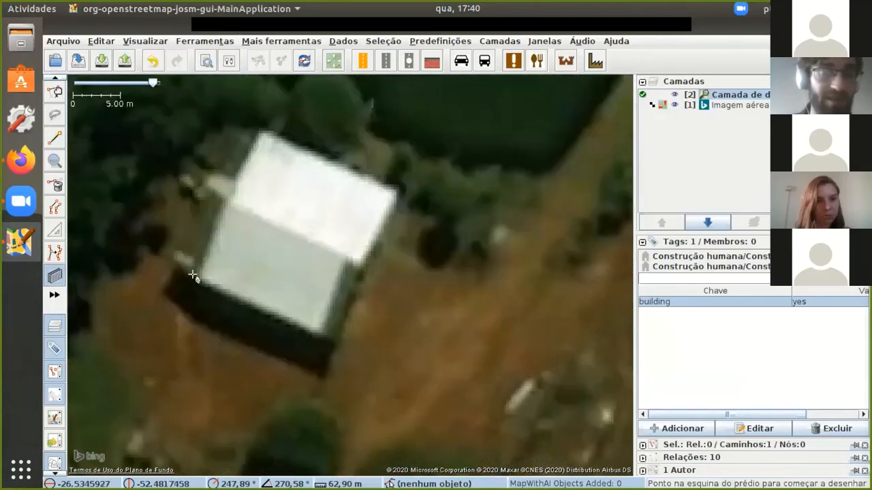
scroll(193, 275, "down", 2)
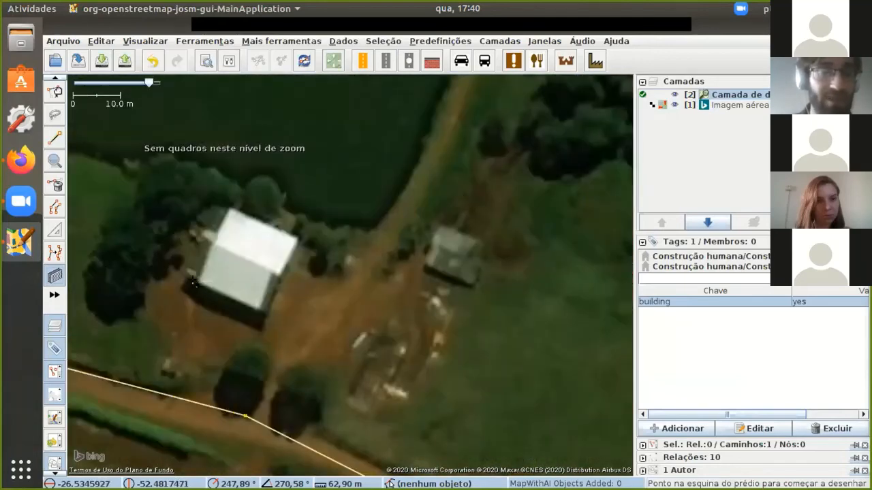
left_click(194, 282)
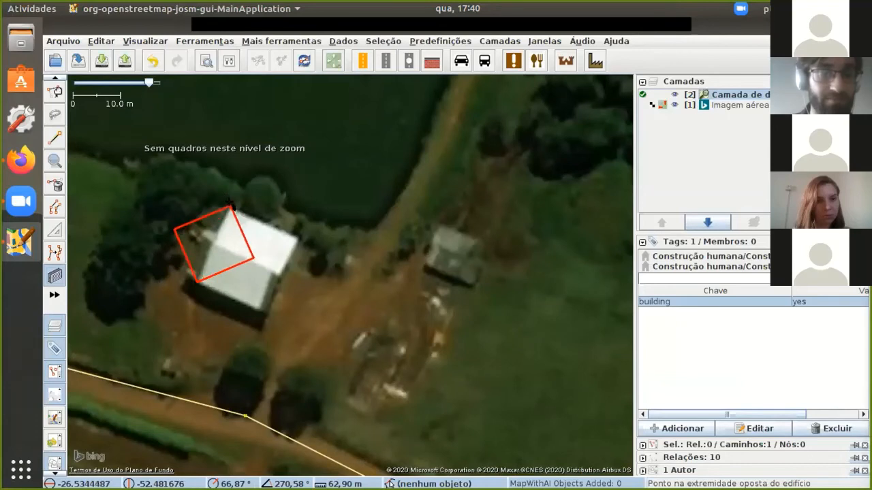
left_click(231, 204)
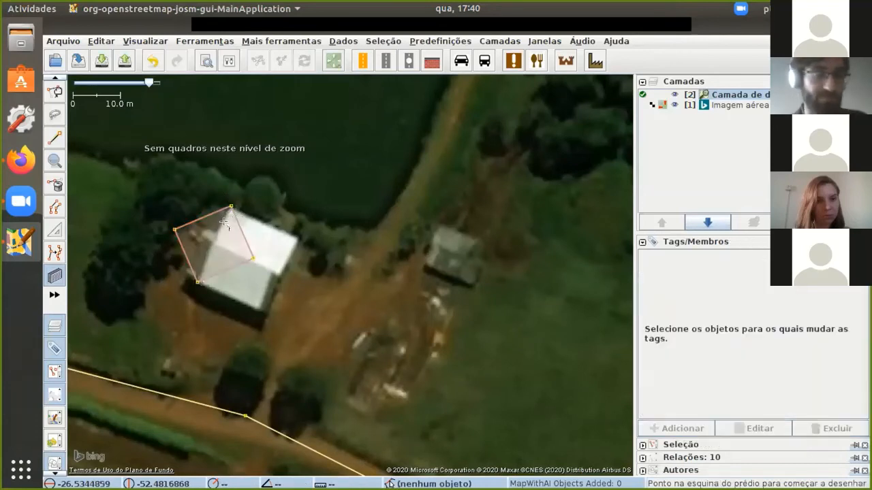
key("ctrl+z")
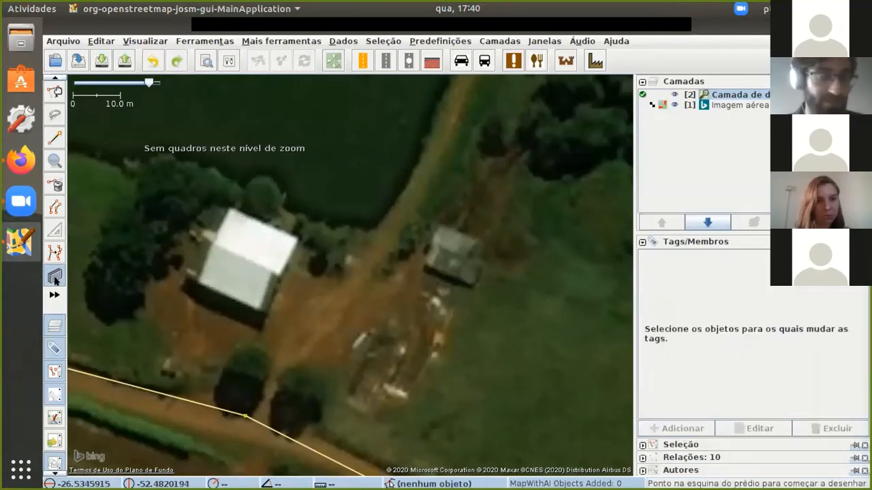
Draw the white-roofed building south of the large pond as a rectangle about 17 m by 16 m with the building tool
left_click(196, 281)
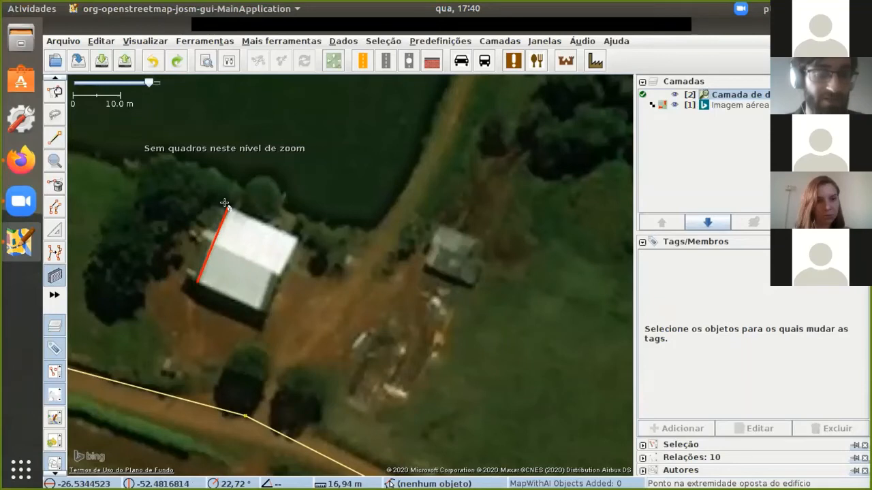
left_click(225, 203)
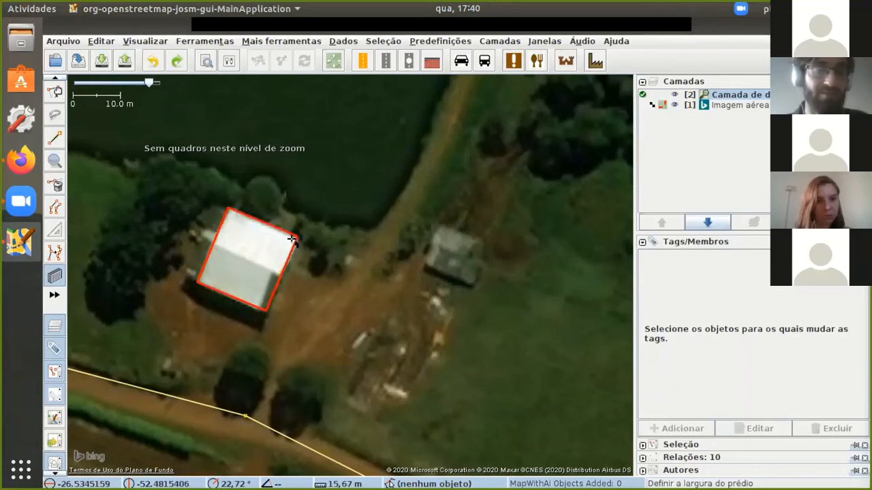
left_click(292, 238)
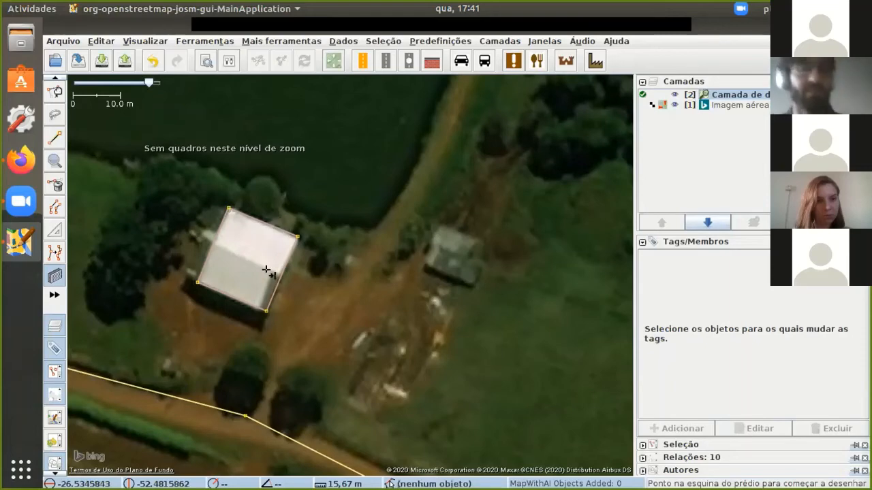
Examine the two mapped buildings and the unmapped structures around them along the road
scroll(282, 286, "down", 2)
scroll(282, 287, "down", 2)
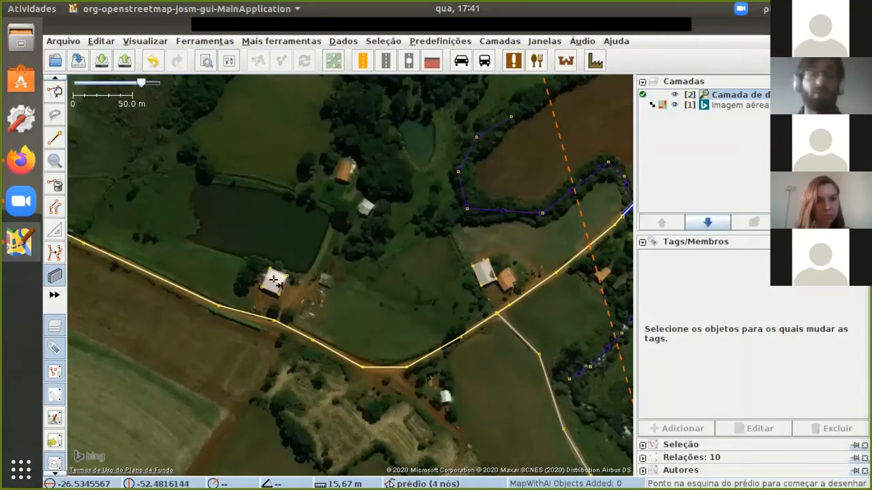
scroll(276, 283, "up", 2)
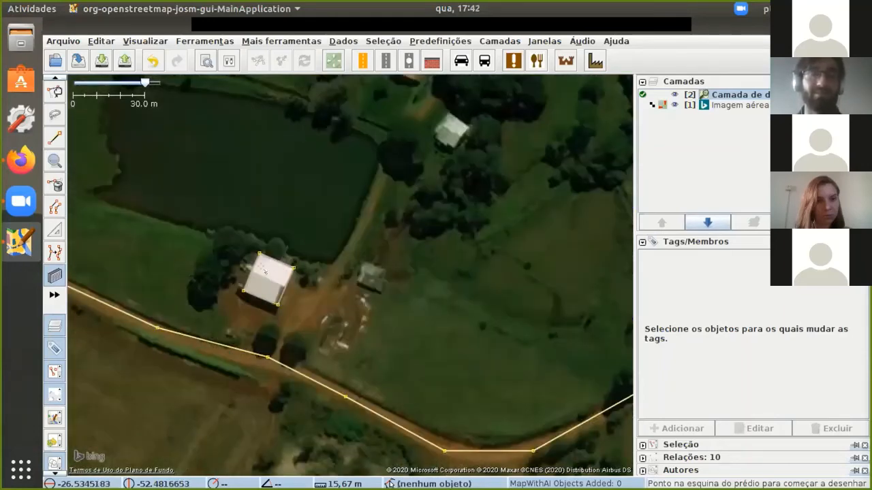
scroll(253, 270, "down", 2)
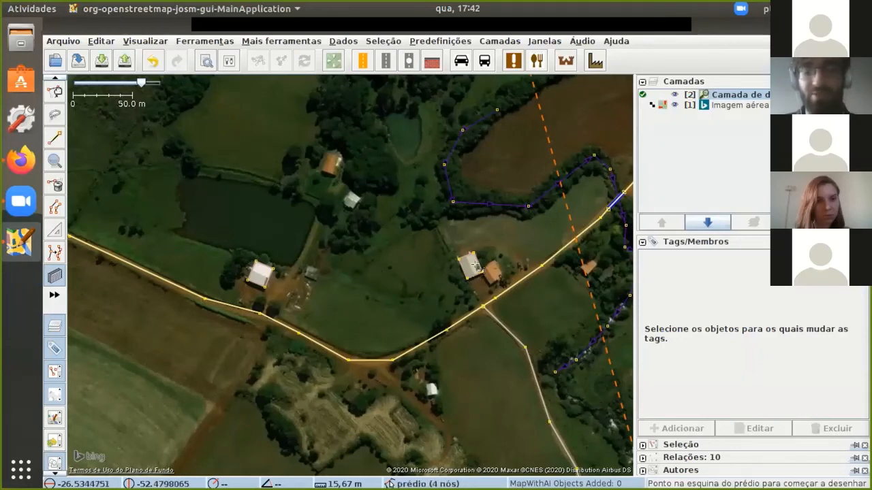
scroll(477, 266, "up", 2)
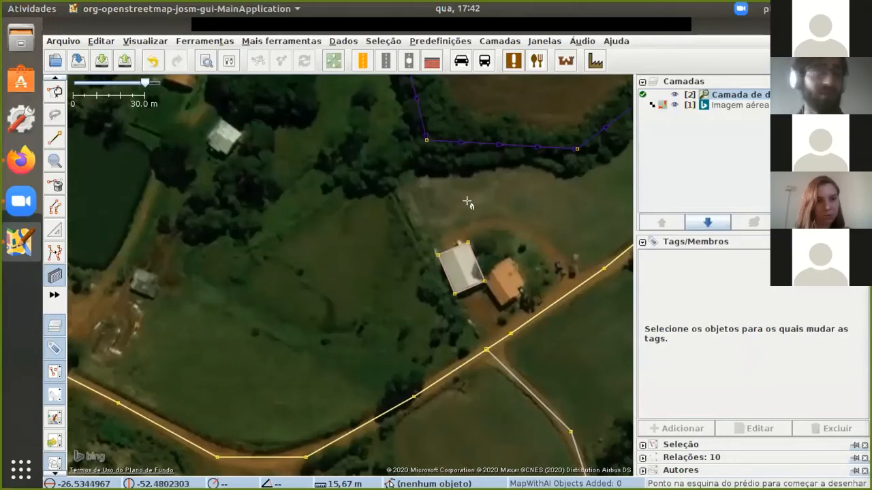
scroll(378, 272, "down", 3)
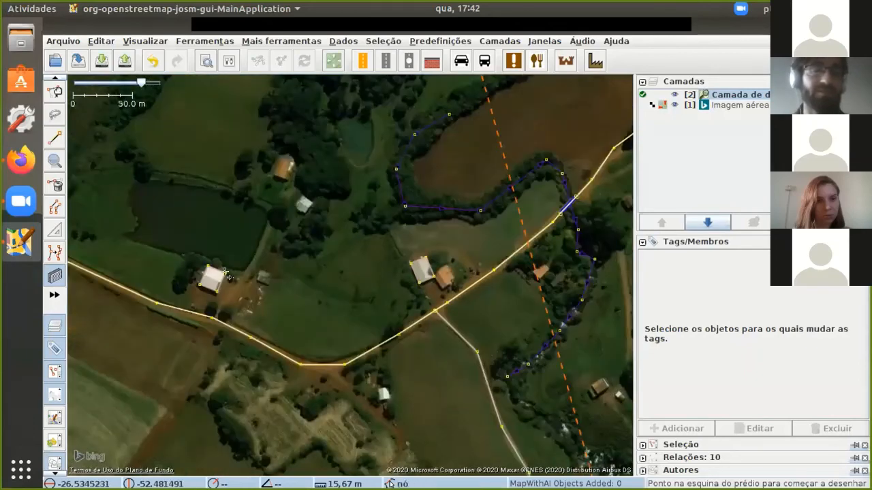
scroll(226, 273, "up", 3)
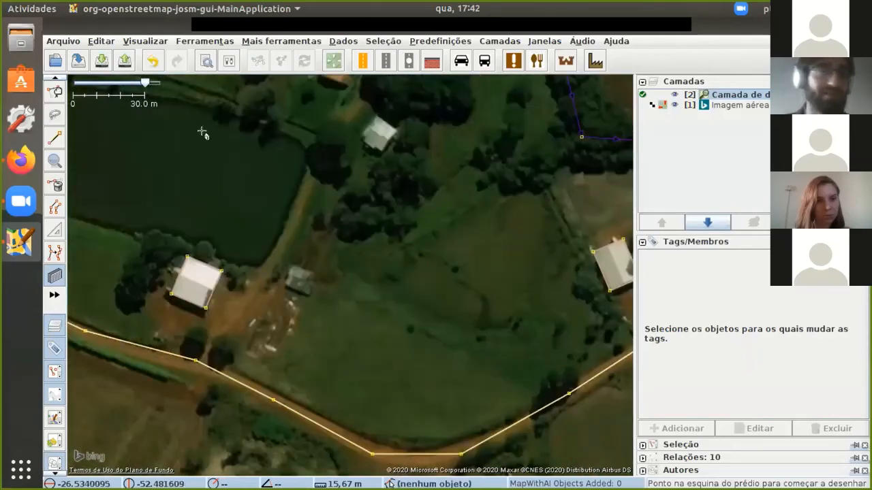
Place a standalone node on the small grey structure just east of the white-roofed building by the pond
left_click(54, 137)
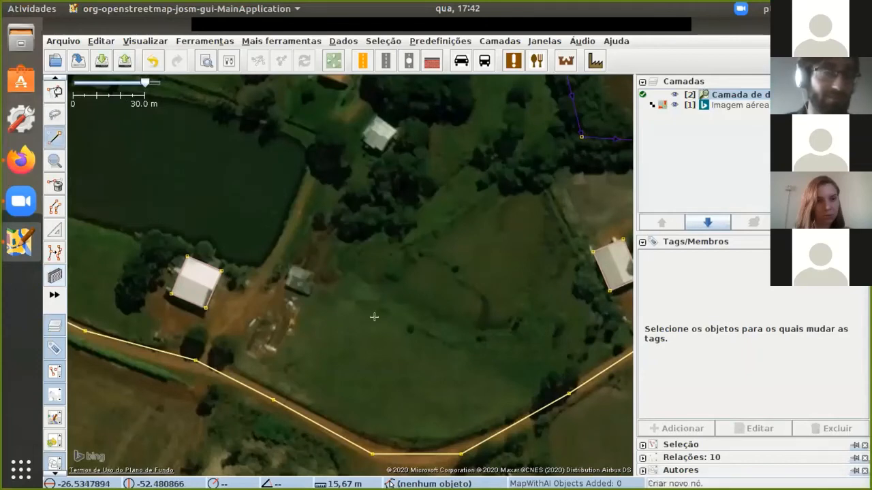
left_click(298, 276)
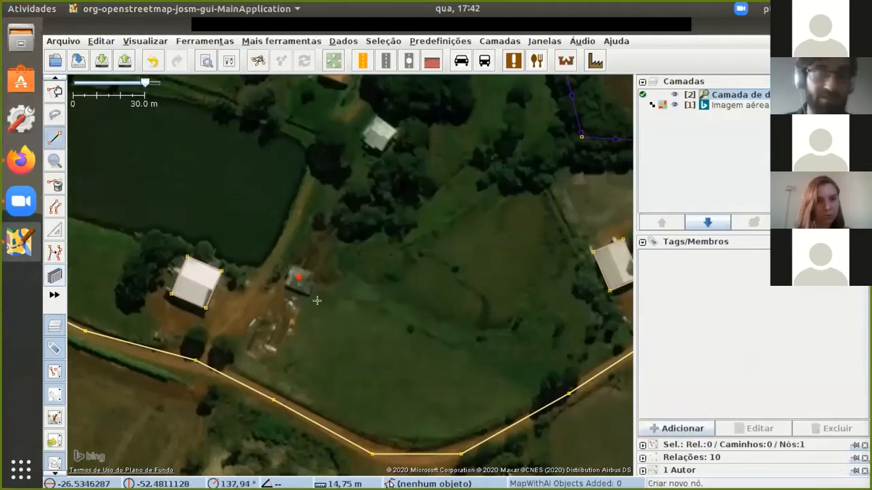
Examine the preset categories available for the new node, including the Construção humana subgroups
left_click(498, 41)
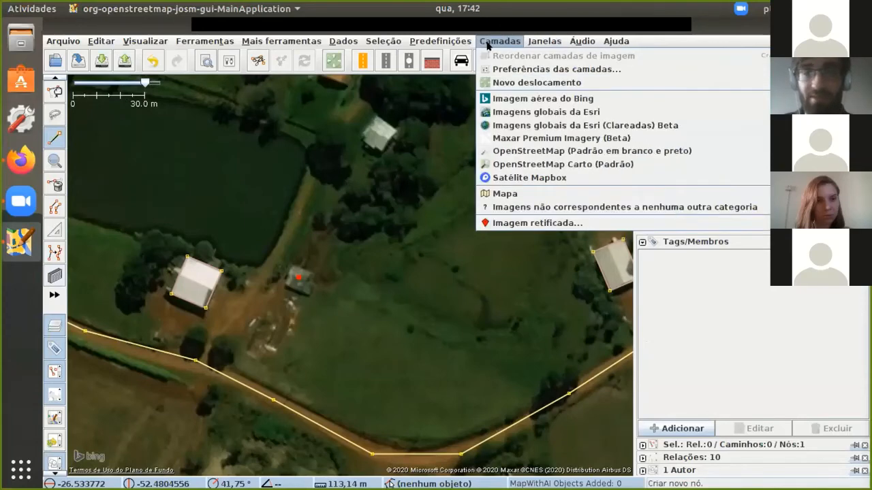
left_click(512, 41)
left_click(435, 42)
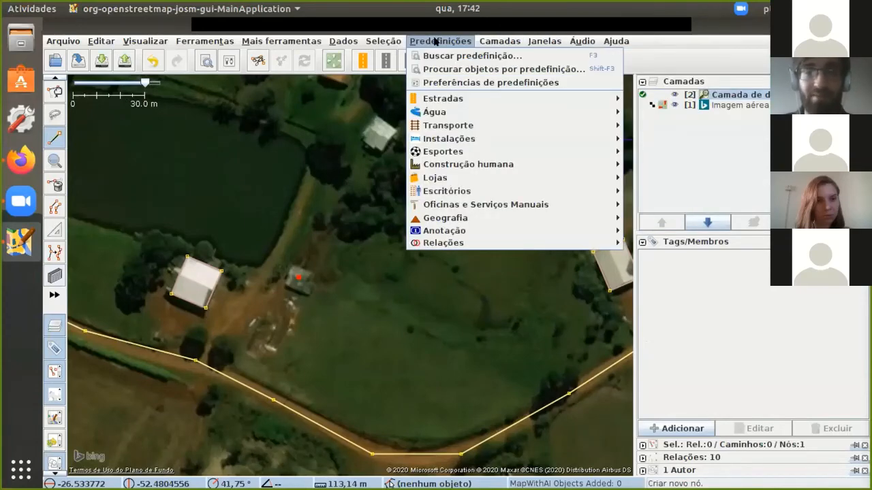
left_click(435, 42)
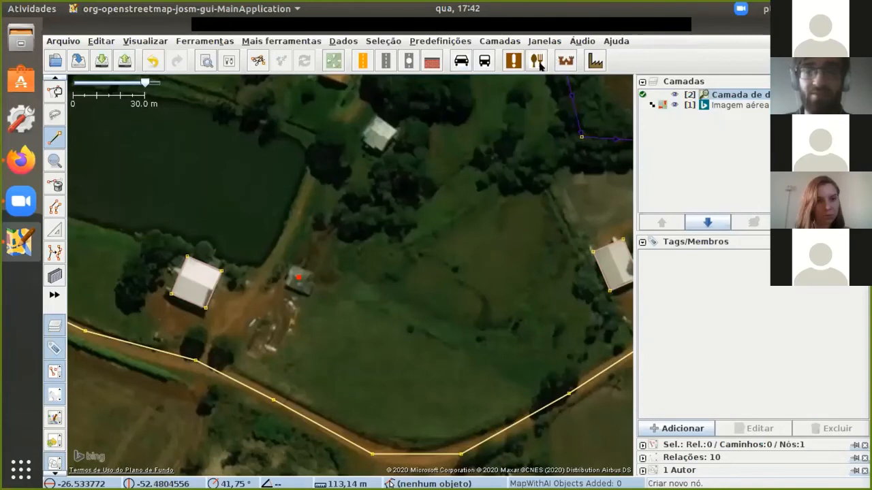
left_click(455, 41)
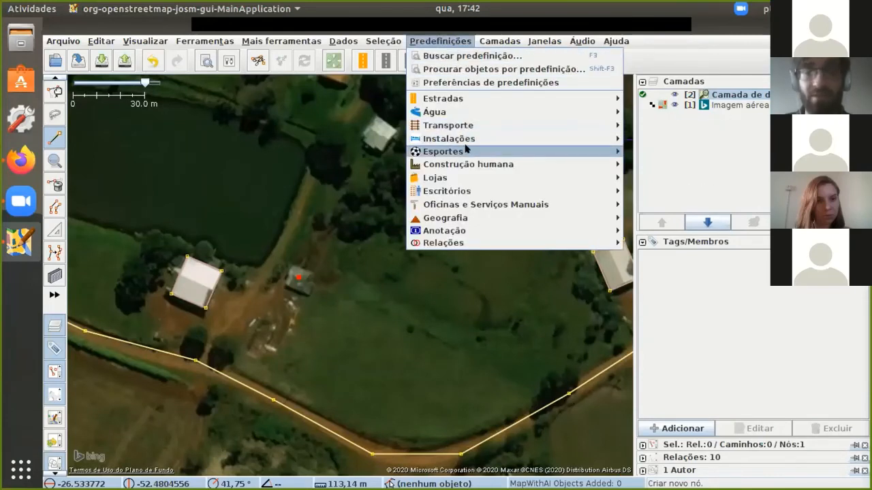
mouse_move(475, 141)
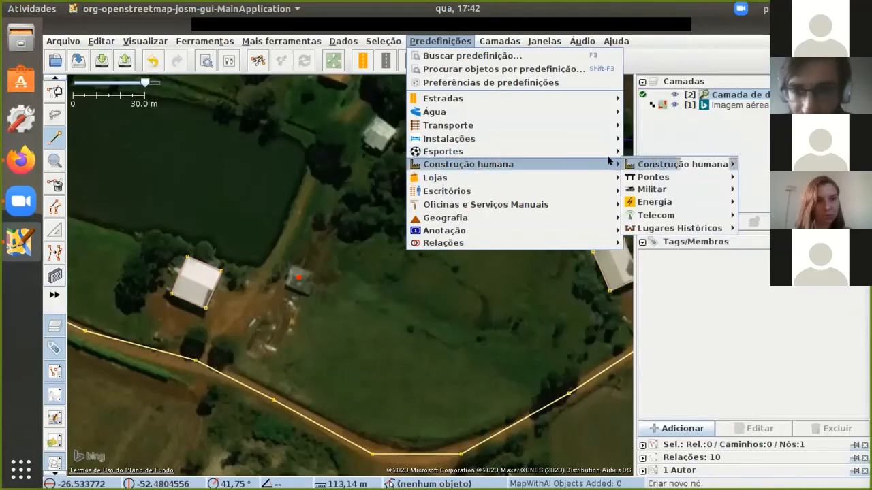
mouse_move(659, 172)
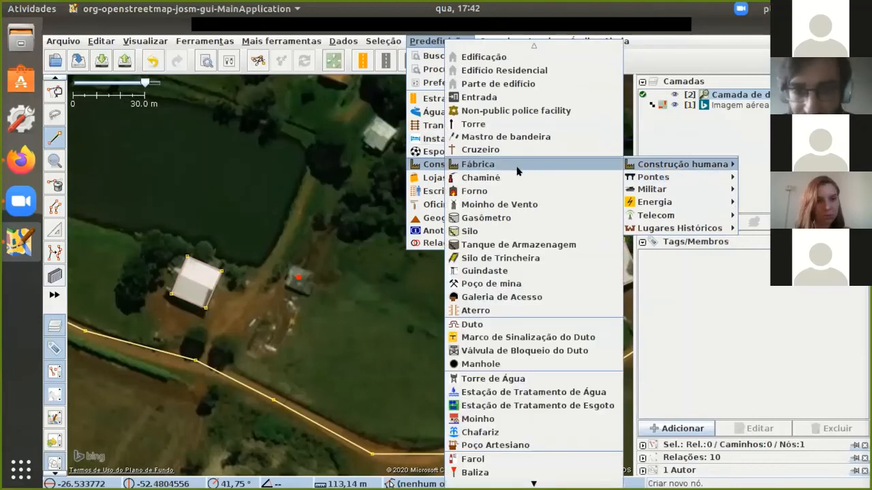
mouse_move(659, 190)
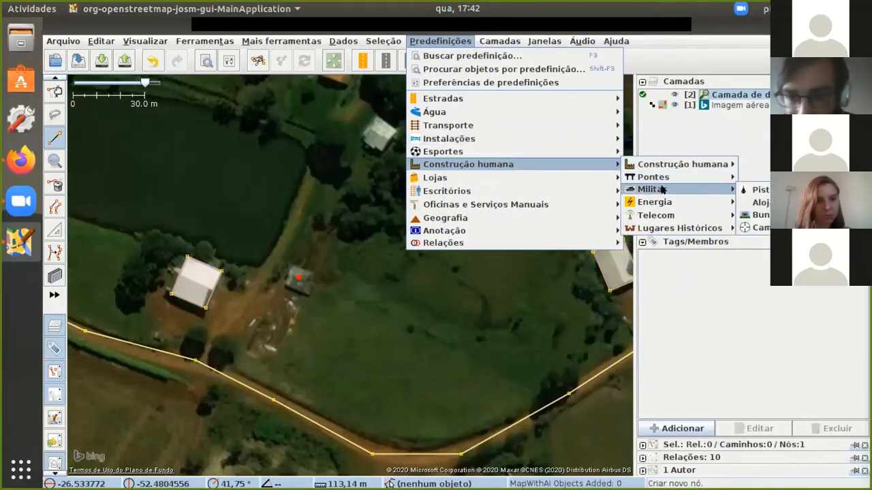
mouse_move(667, 223)
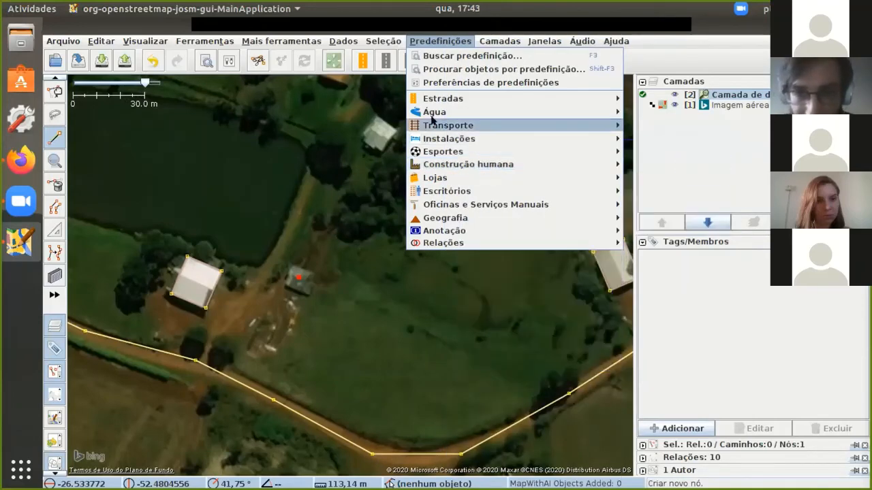
Search the presets for "escola" and apply the Instalações/Educação/Escola preset to the new node, leaving its optional fields empty
left_click(437, 55)
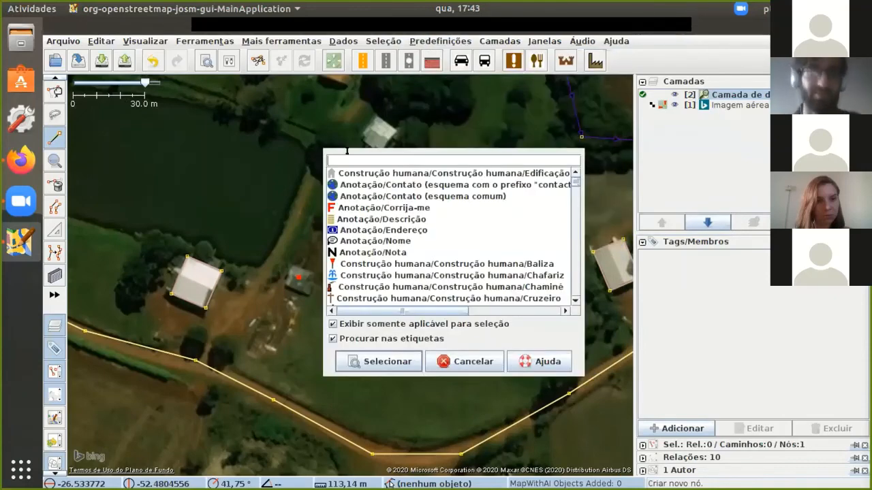
type("escola")
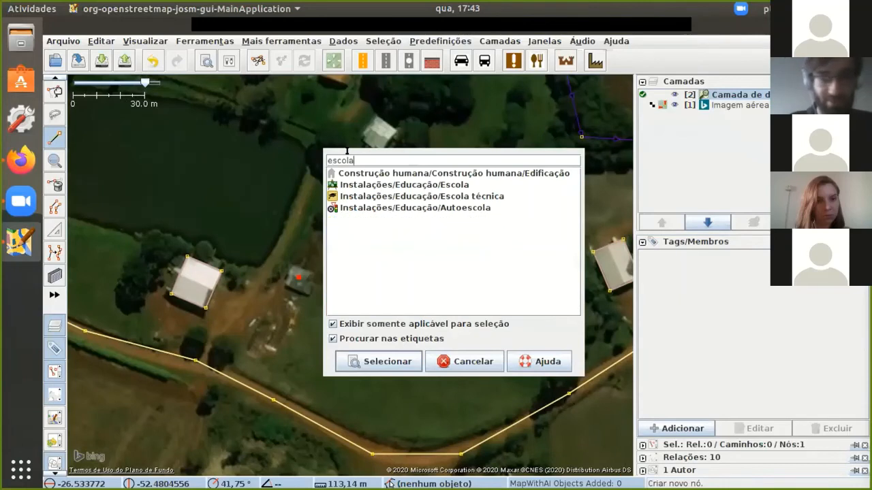
left_click(382, 188)
left_click(346, 363)
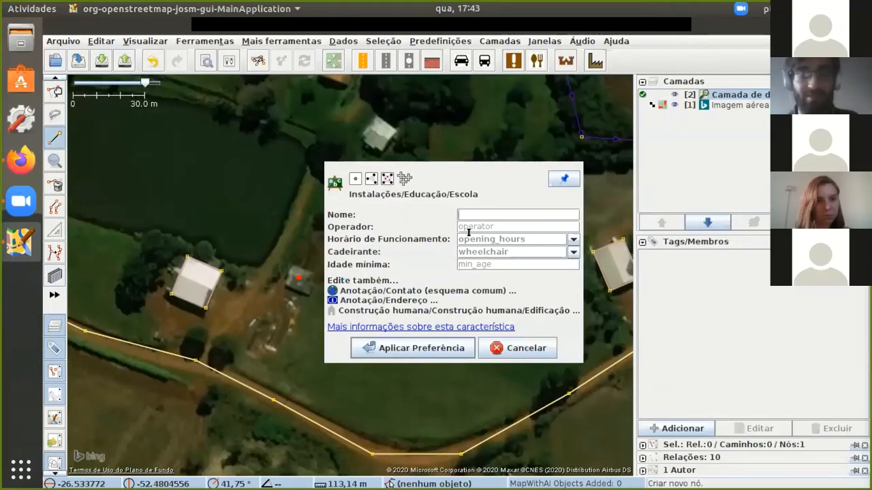
left_click(397, 344)
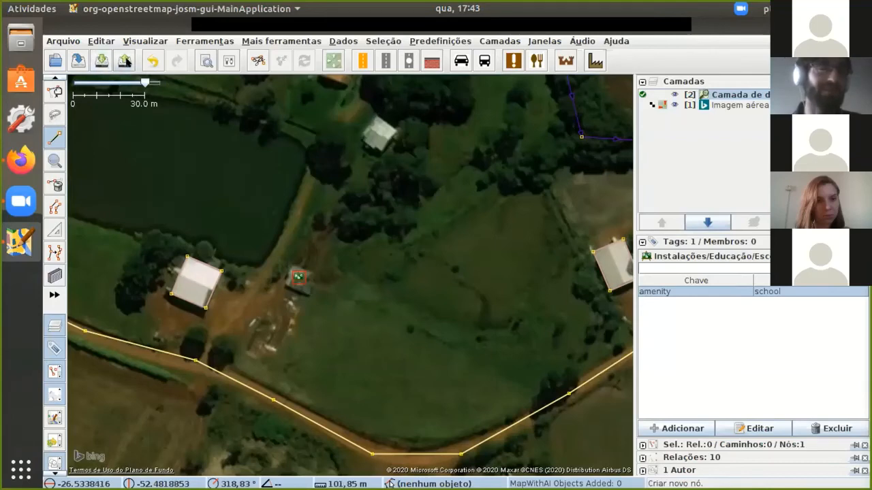
Start uploading the edits, review the automatic validation warnings, and continue to the upload settings
left_click(125, 60)
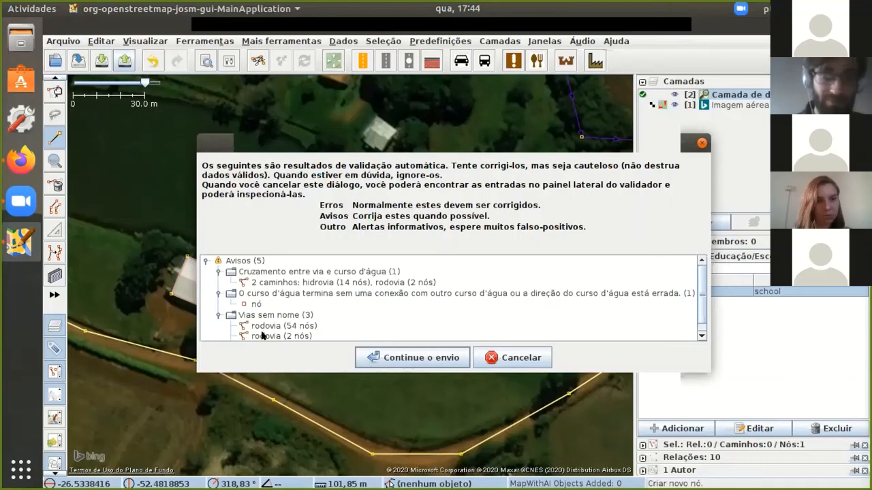
scroll(698, 304, "down", 1)
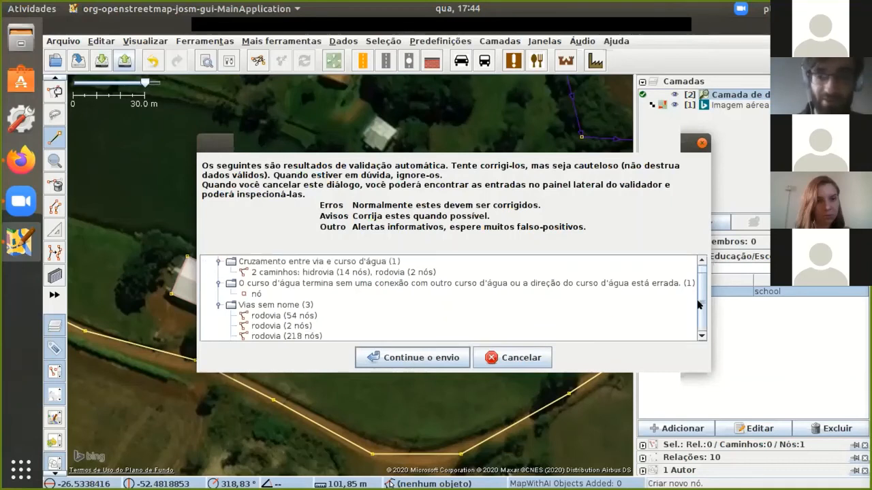
left_click(395, 357)
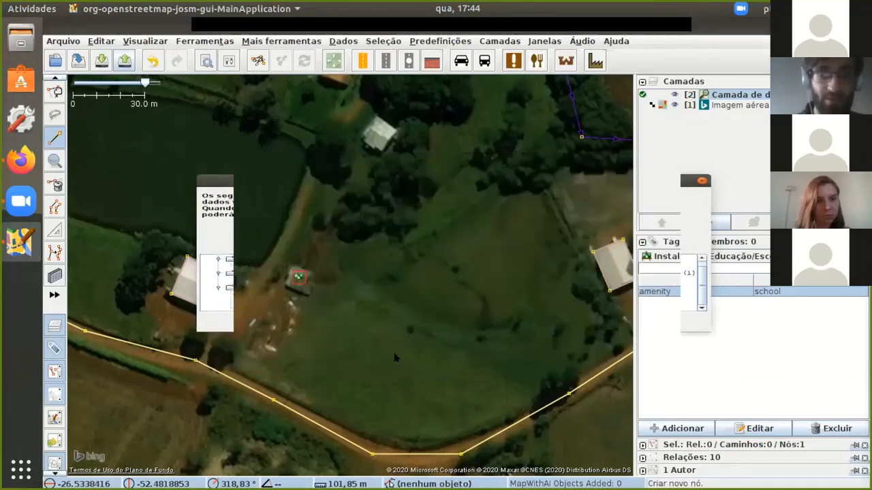
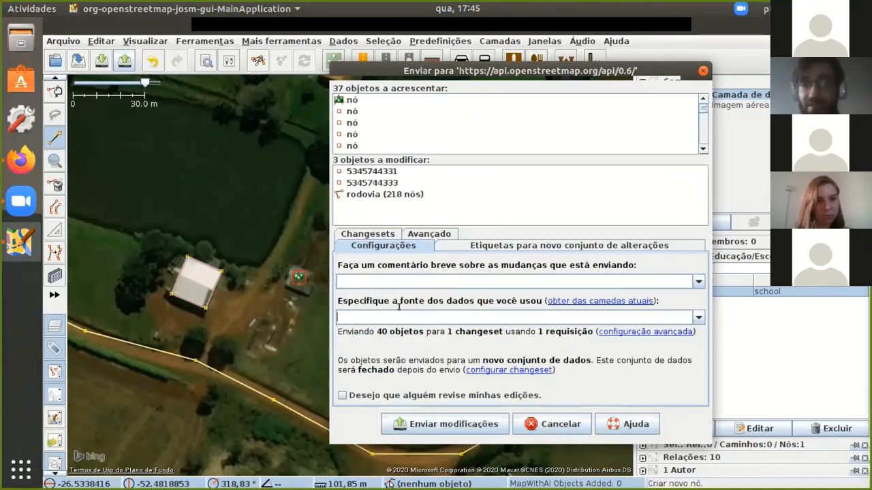
Set the changeset's data source to Bing, leave the comment blank, and cancel the upload
type("Bing")
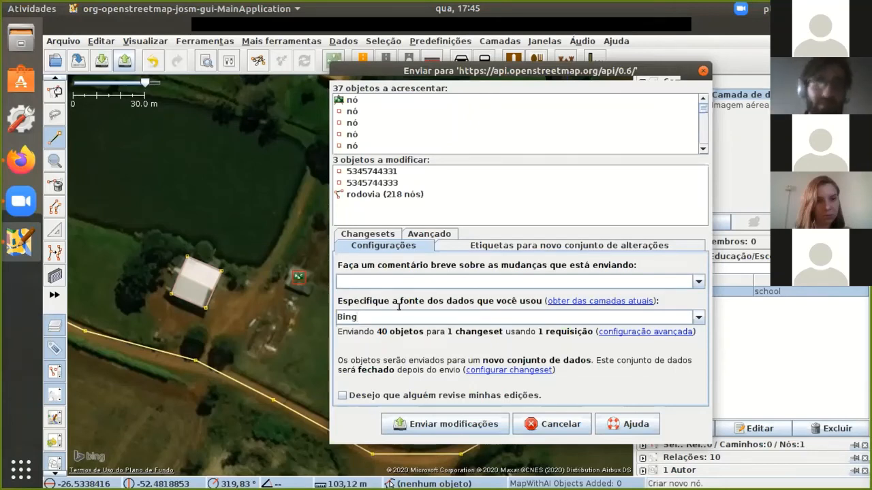
type(";")
key("BackSpace")
key("BackSpace")
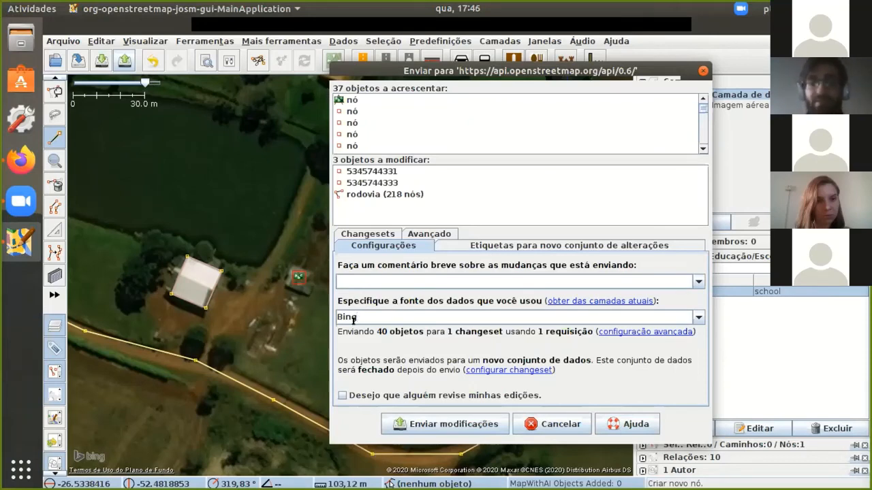
left_click(403, 280)
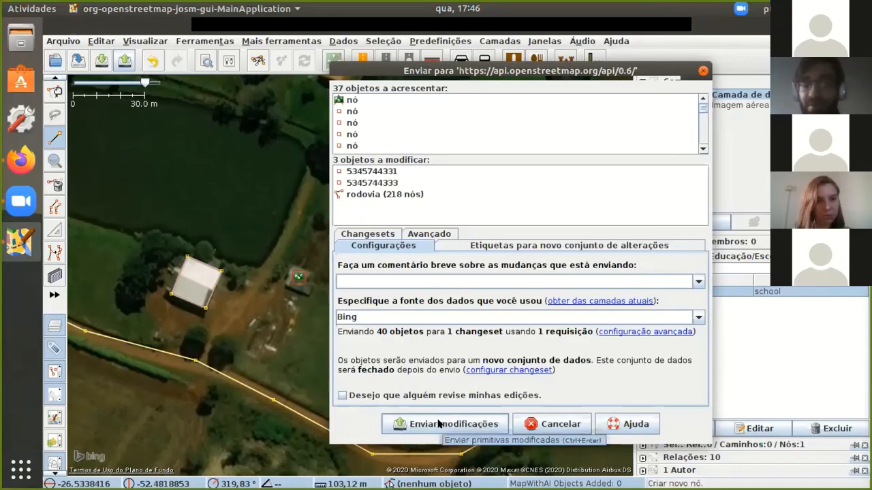
left_click(551, 423)
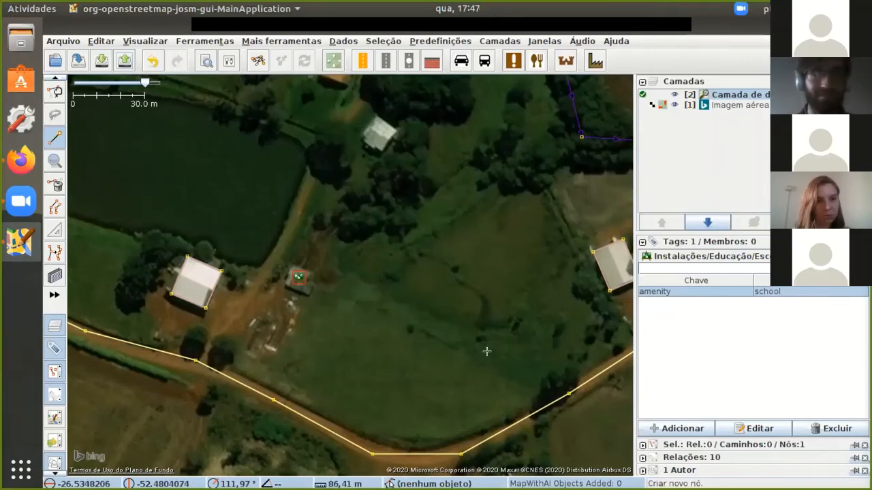
Switch to the Zoom meeting window
left_click(19, 199)
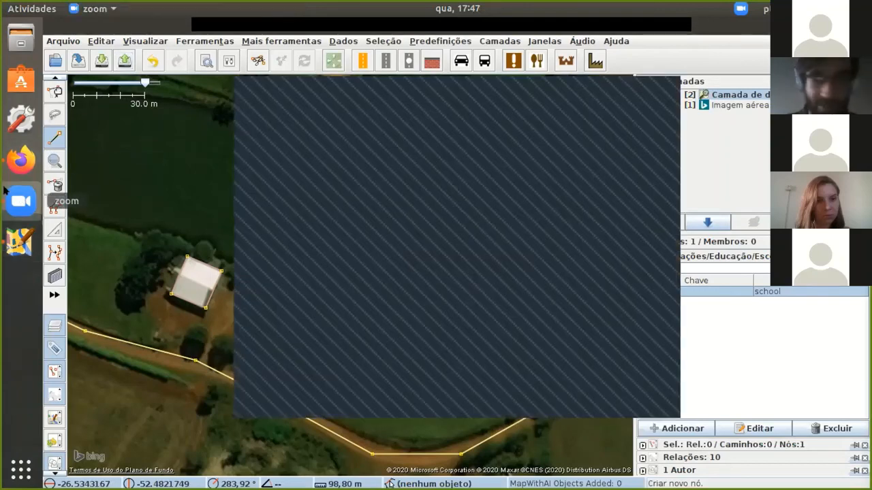